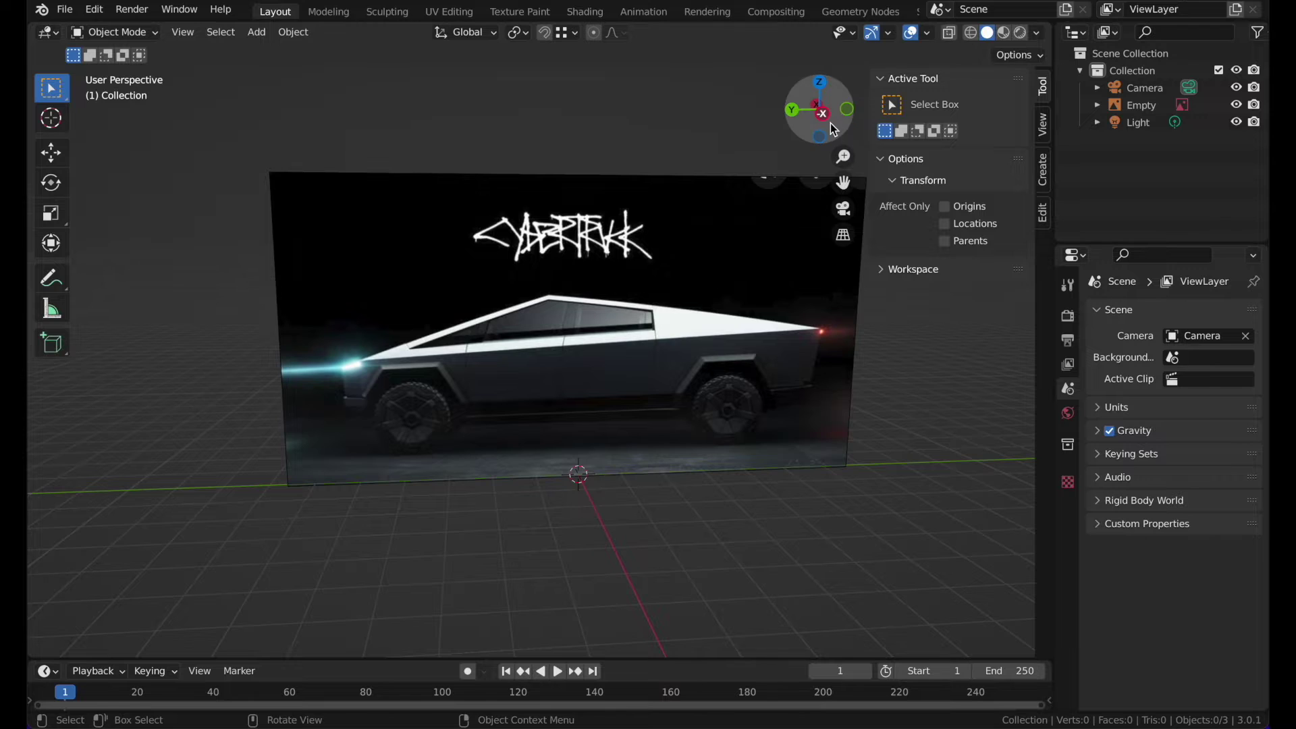
# - Add a cube mesh and raise it along Z to about 2.48 m, over the truck body in the reference image
pyautogui.hotkey('shift', 'a')
pyautogui.moveTo(606, 222)
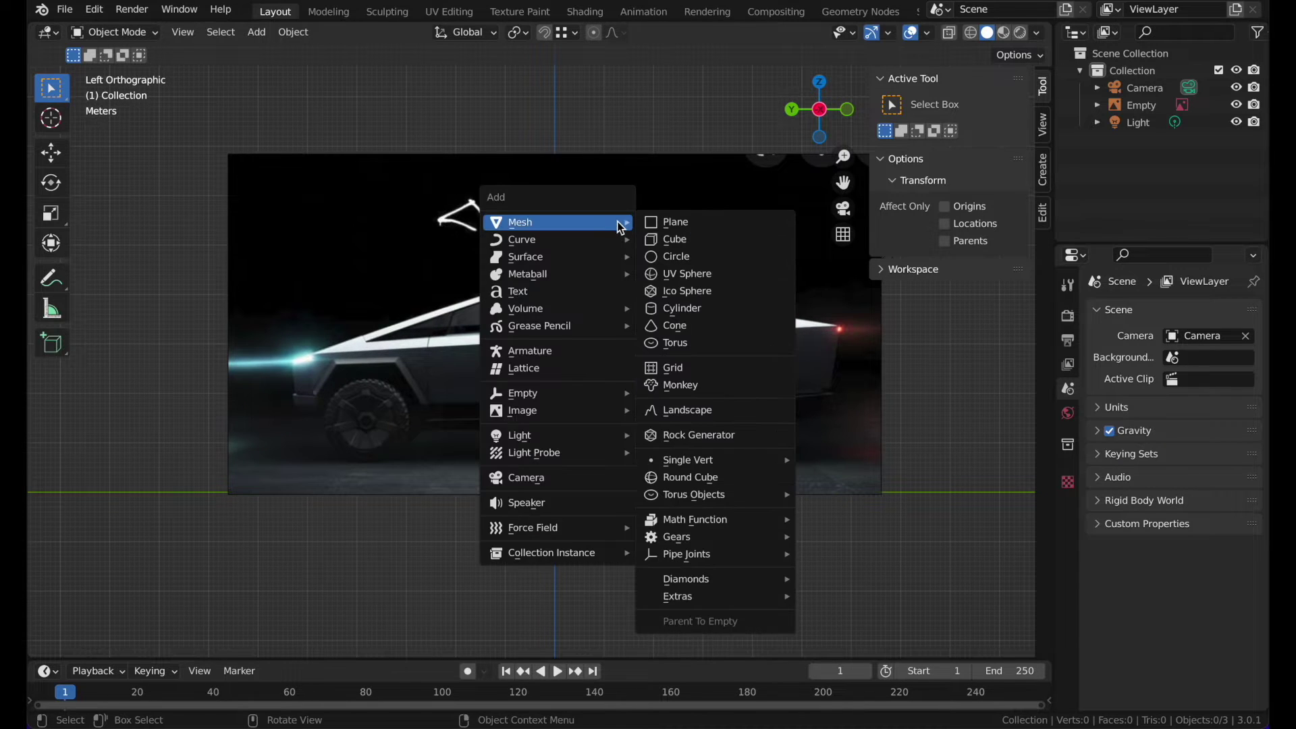
pyautogui.click(658, 241)
pyautogui.scroll(2, 652, 234)
pyautogui.press('g')
pyautogui.press('z')
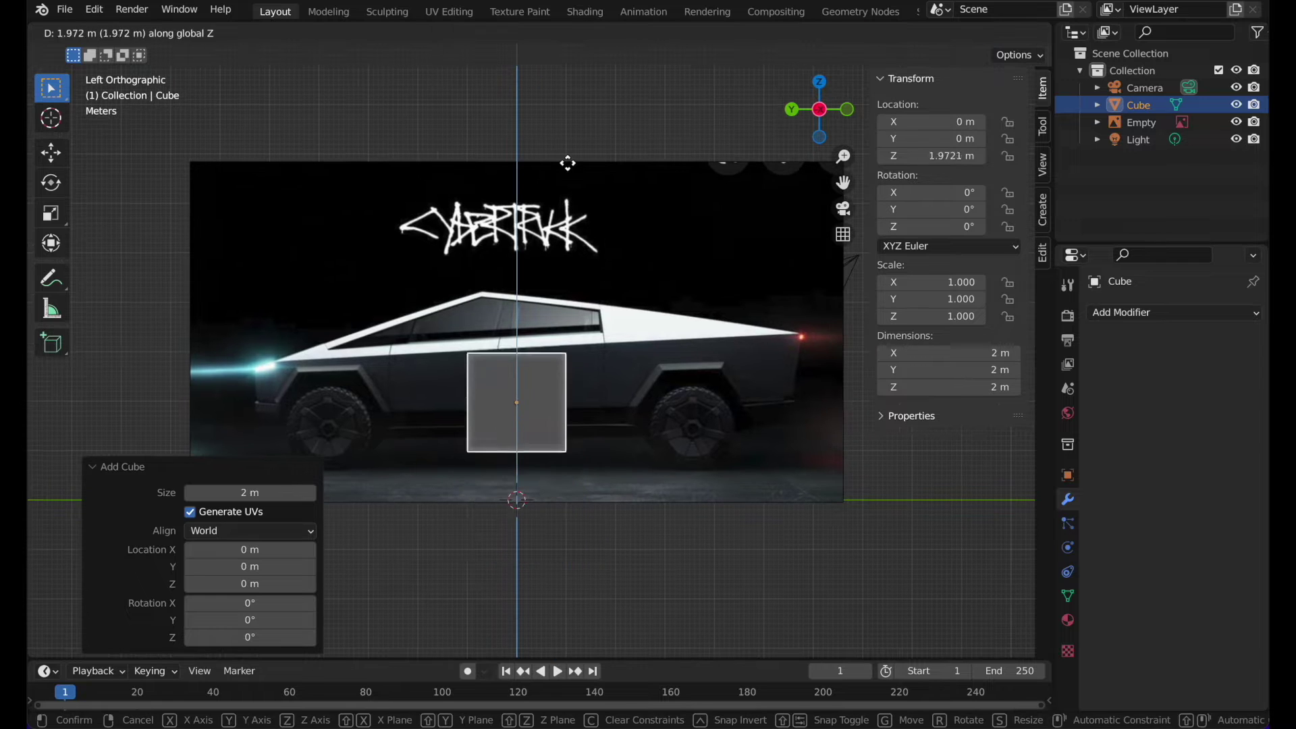
pyautogui.click(573, 142)
# - Set the viewport shading to wireframe so the reference image shows through the cube
pyautogui.press('Tab')
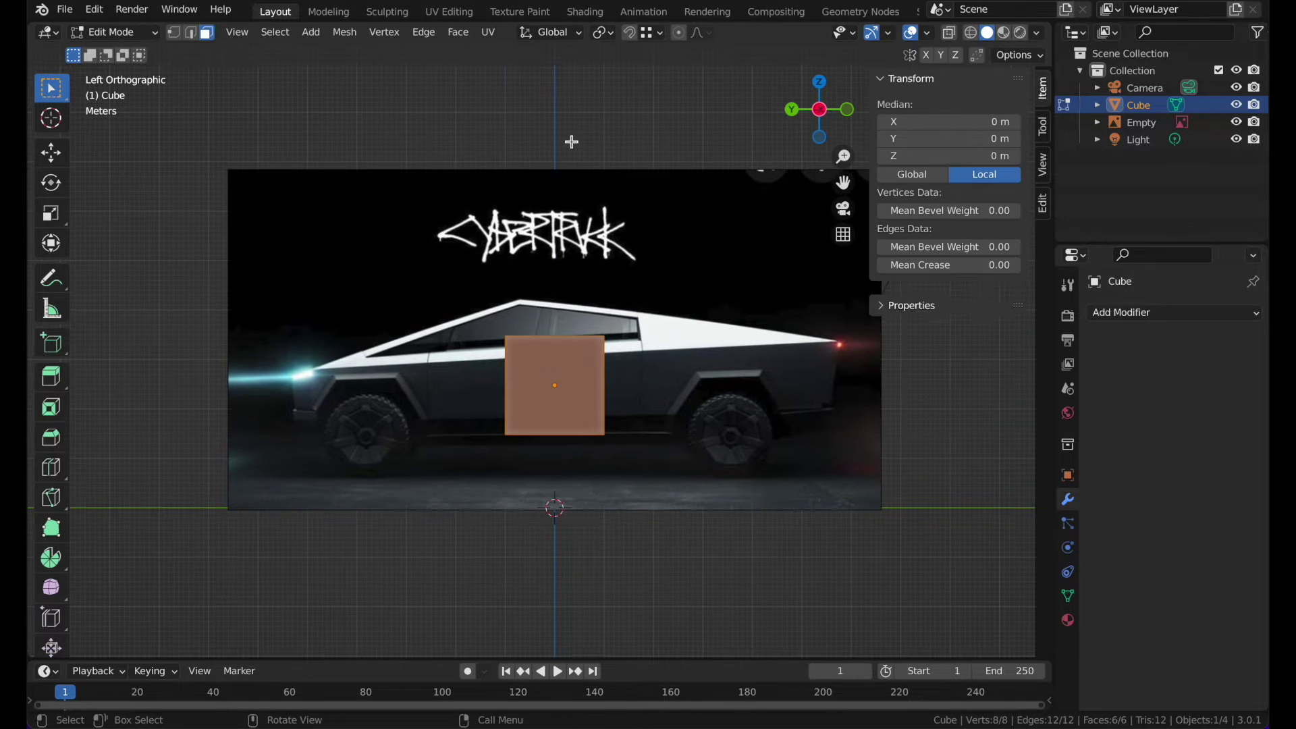
pyautogui.hotkey('ctrl', 'Tab')
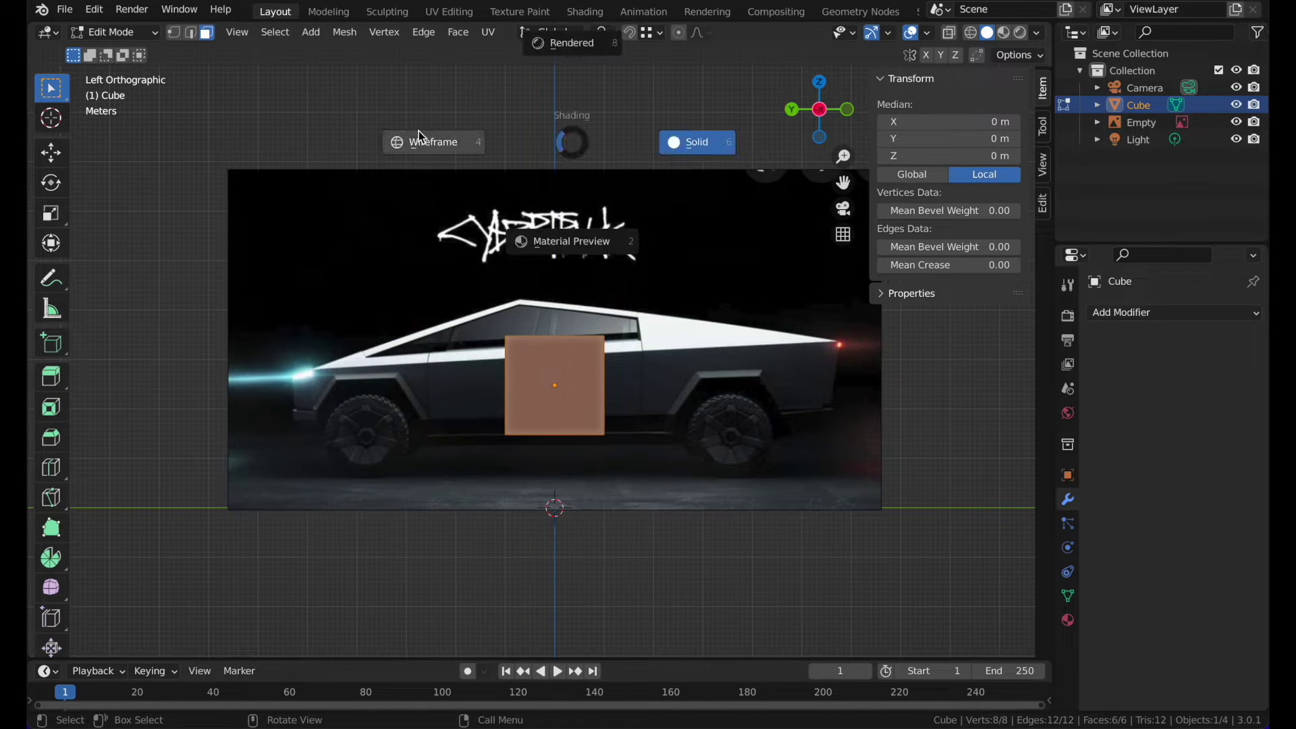
pyautogui.click(419, 131)
pyautogui.scroll(2, 651, 273)
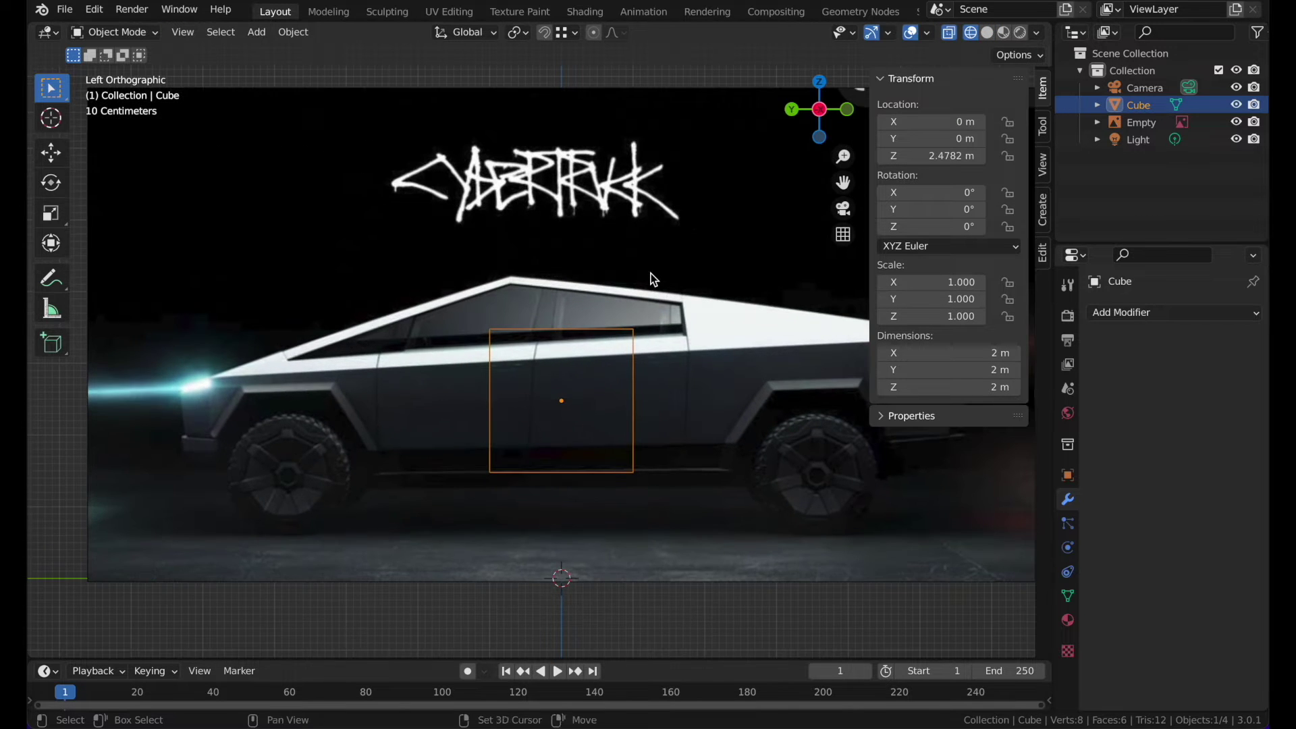
# - Stretch the cube along Y to a scale of about 5.31 towards the truck's length
pyautogui.press('s')
pyautogui.click(736, 278)
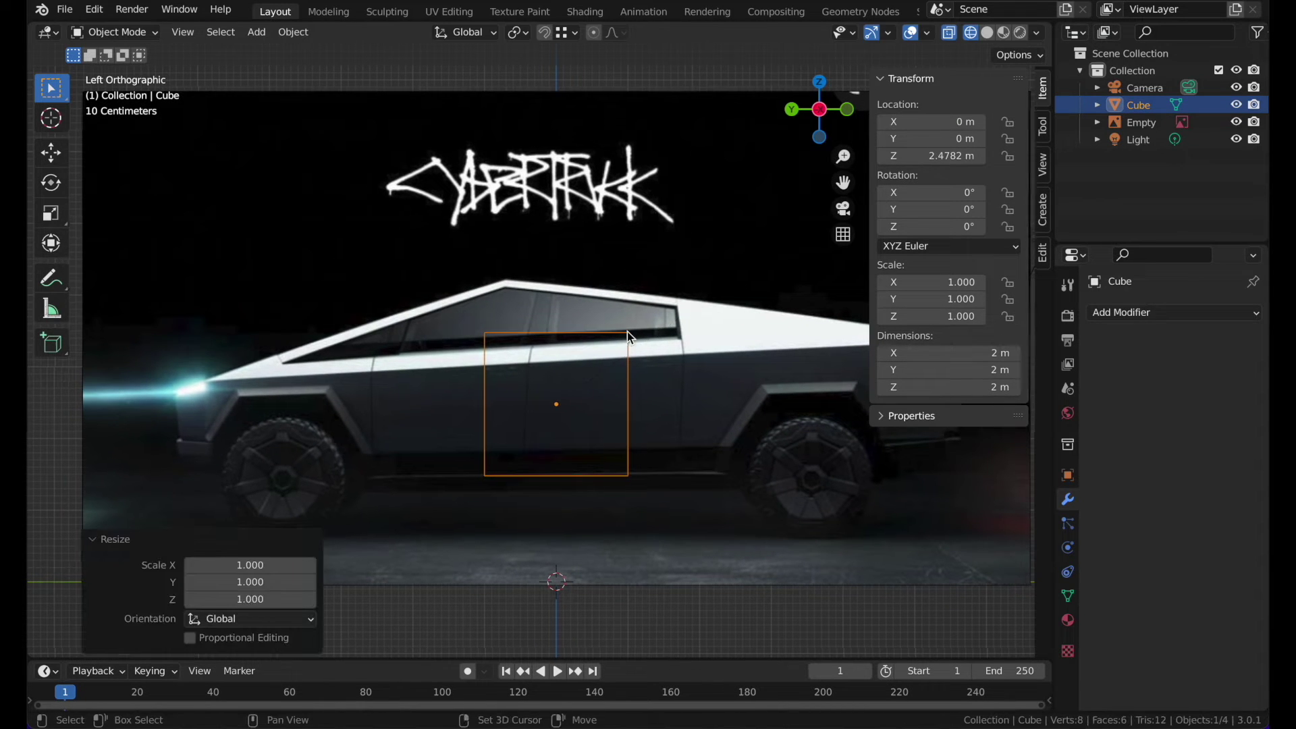
pyautogui.keyDown('shift'); pyautogui.hscroll(4, 627, 331); pyautogui.keyUp('shift')
pyautogui.keyDown('shift'); pyautogui.hscroll(-2, 627, 331); pyautogui.keyUp('shift')
pyautogui.press('s')
pyautogui.press('y')
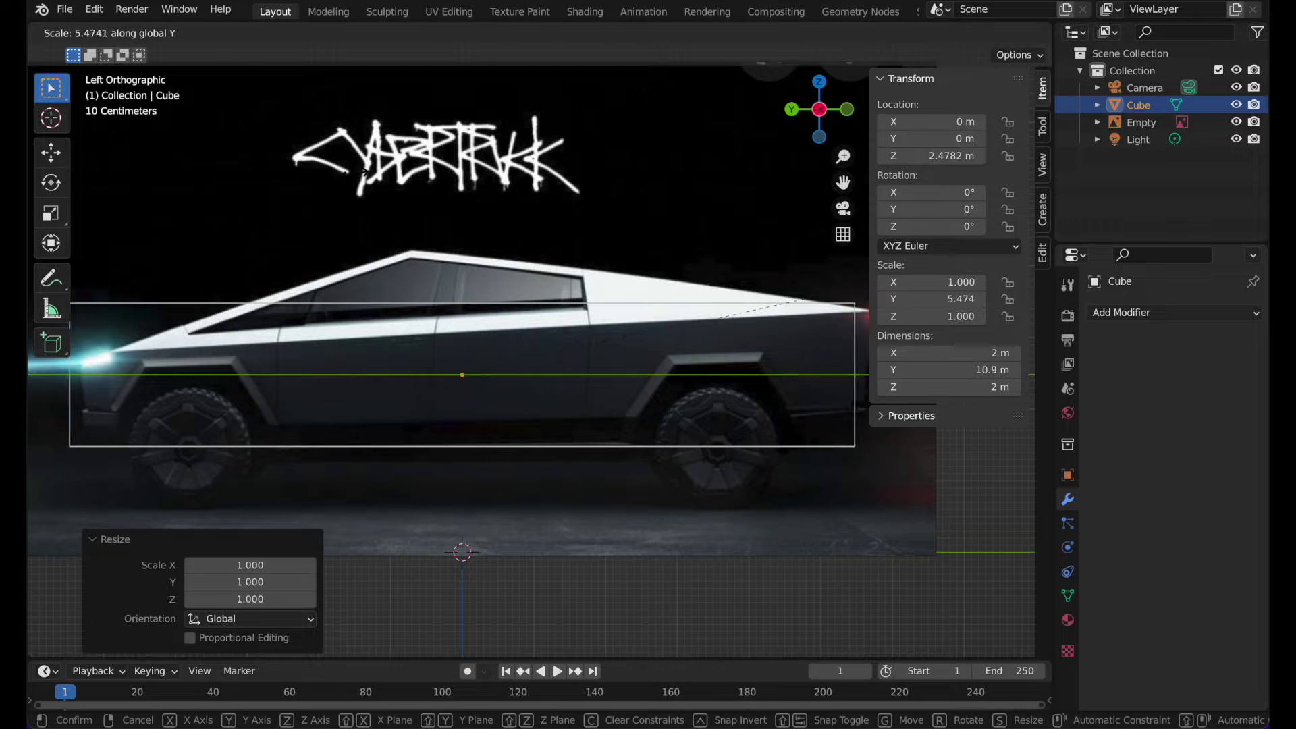
pyautogui.click(133, 236)
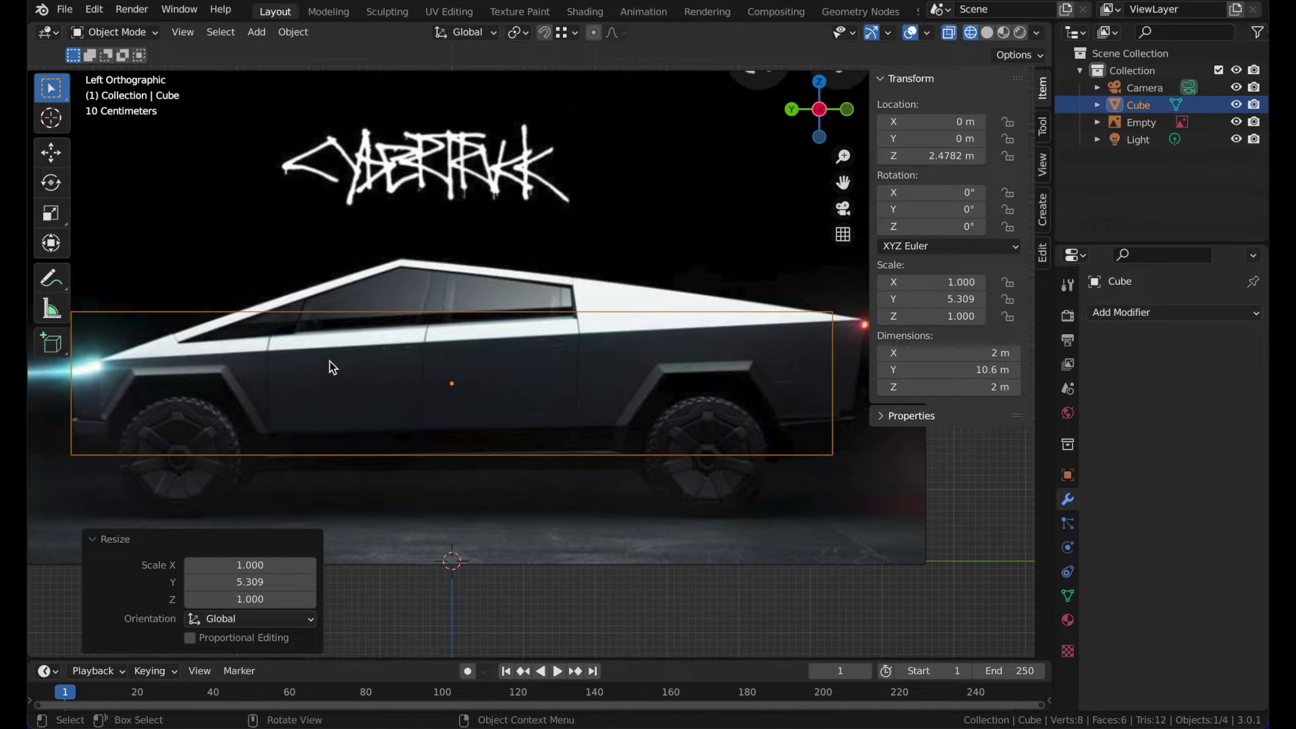
# - Move the cube about 0.3 m along negative Y to centre it on the truck body
pyautogui.press('g')
pyautogui.press('y')
pyautogui.click(351, 370)
pyautogui.press('KP_5')
pyautogui.scroll(-2, 351, 370)
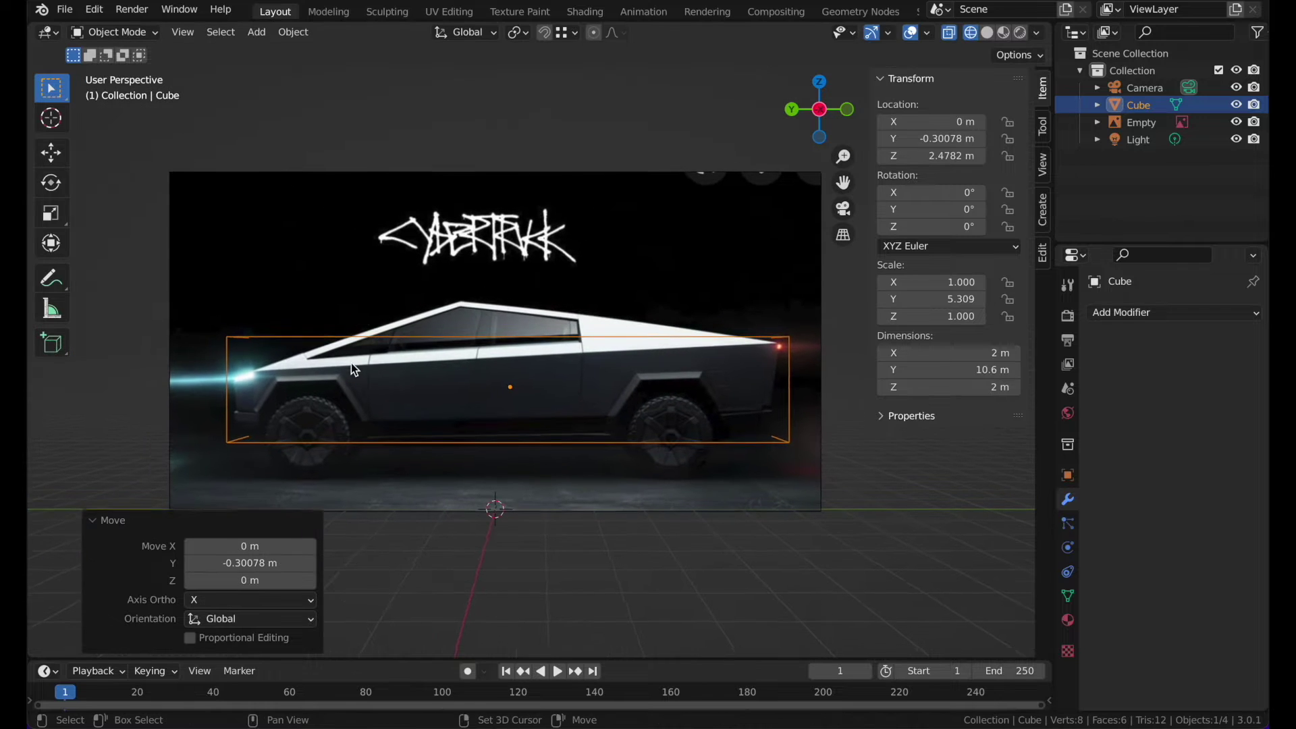
# - From the left orthographic view, stretch the cube to a Y scale of about 5.61 and lower it about 0.09 m
pyautogui.click(817, 124)
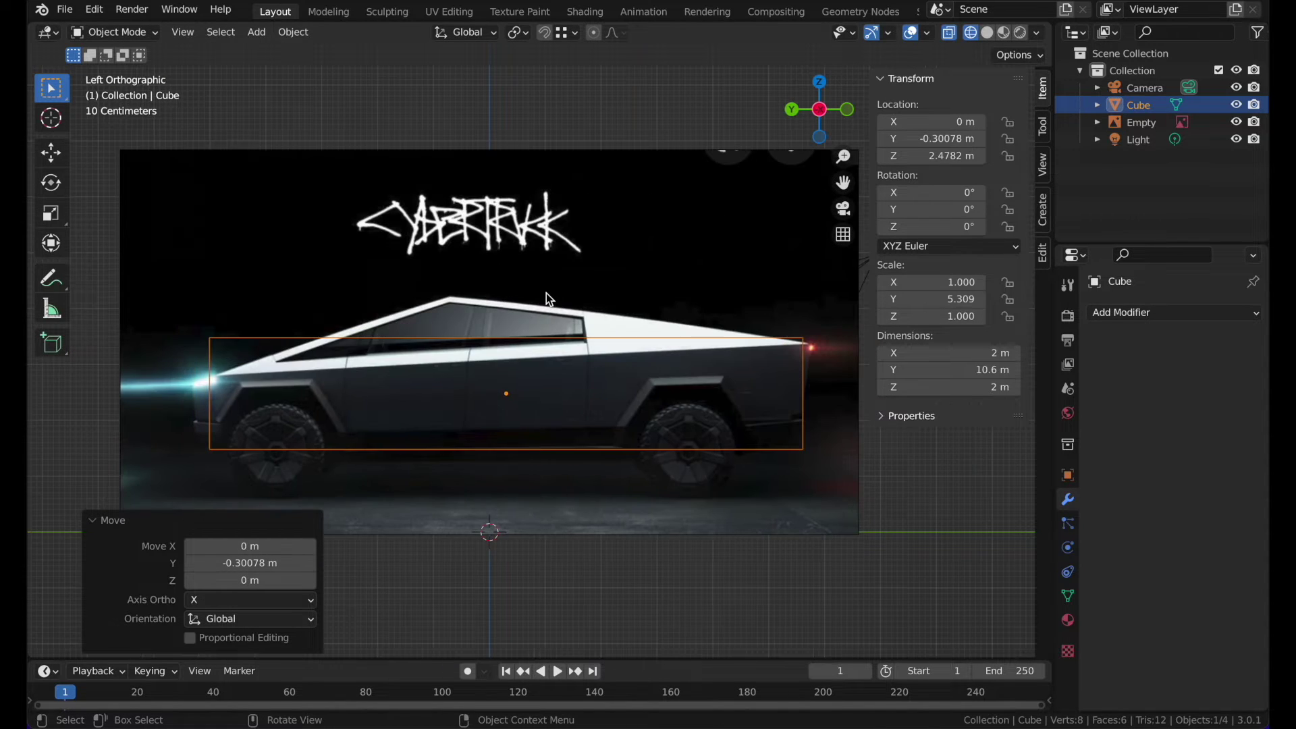
pyautogui.press('s')
pyautogui.press('y')
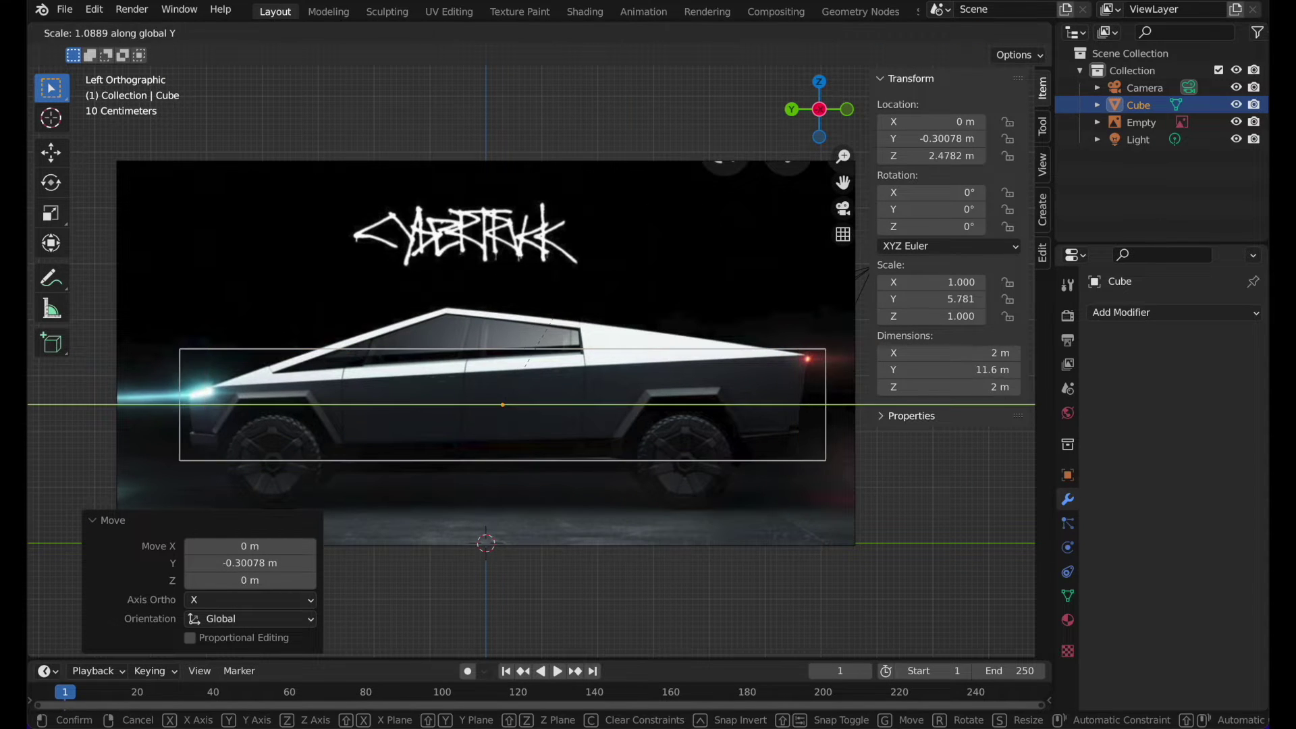
pyautogui.press('Return')
pyautogui.press('g')
pyautogui.press('z')
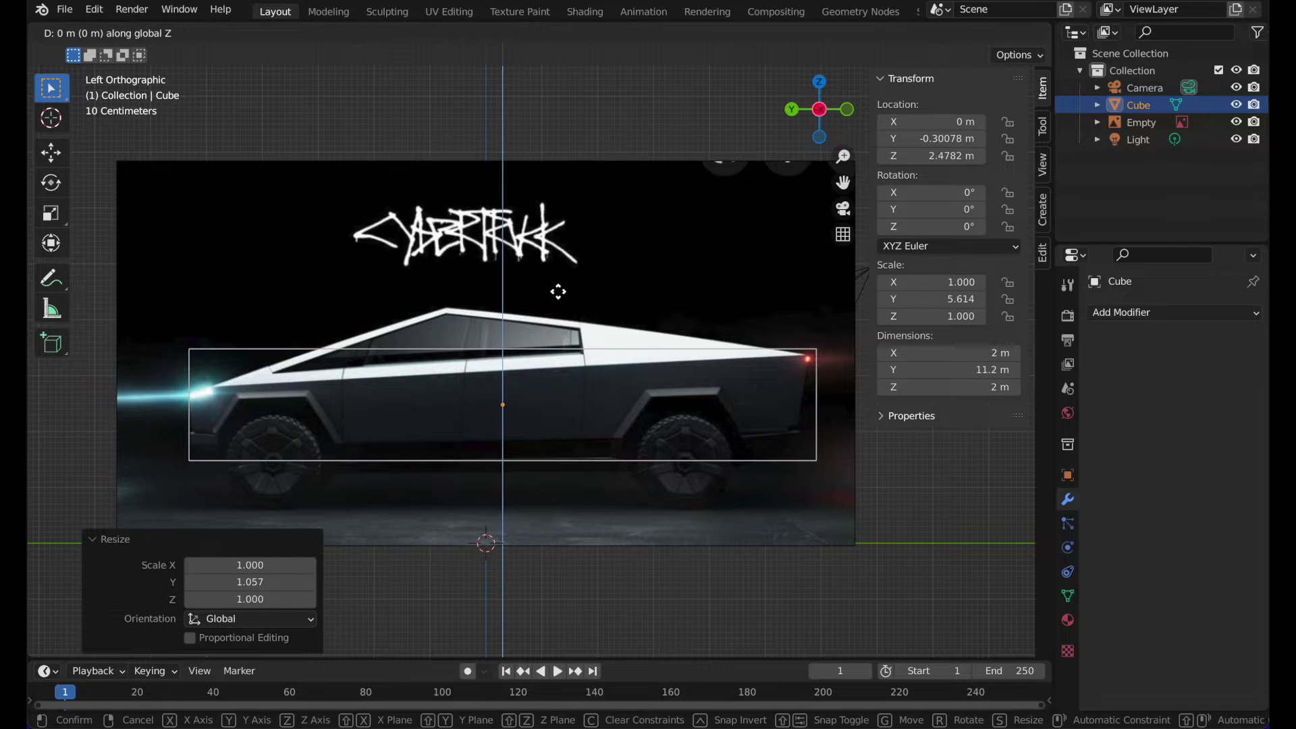
pyautogui.press('Return')
# - Reduce the cube's Y scale to about 5.55 and nudge it about 0.05 m along Y towards the truck's front
pyautogui.press('s')
pyautogui.press('y')
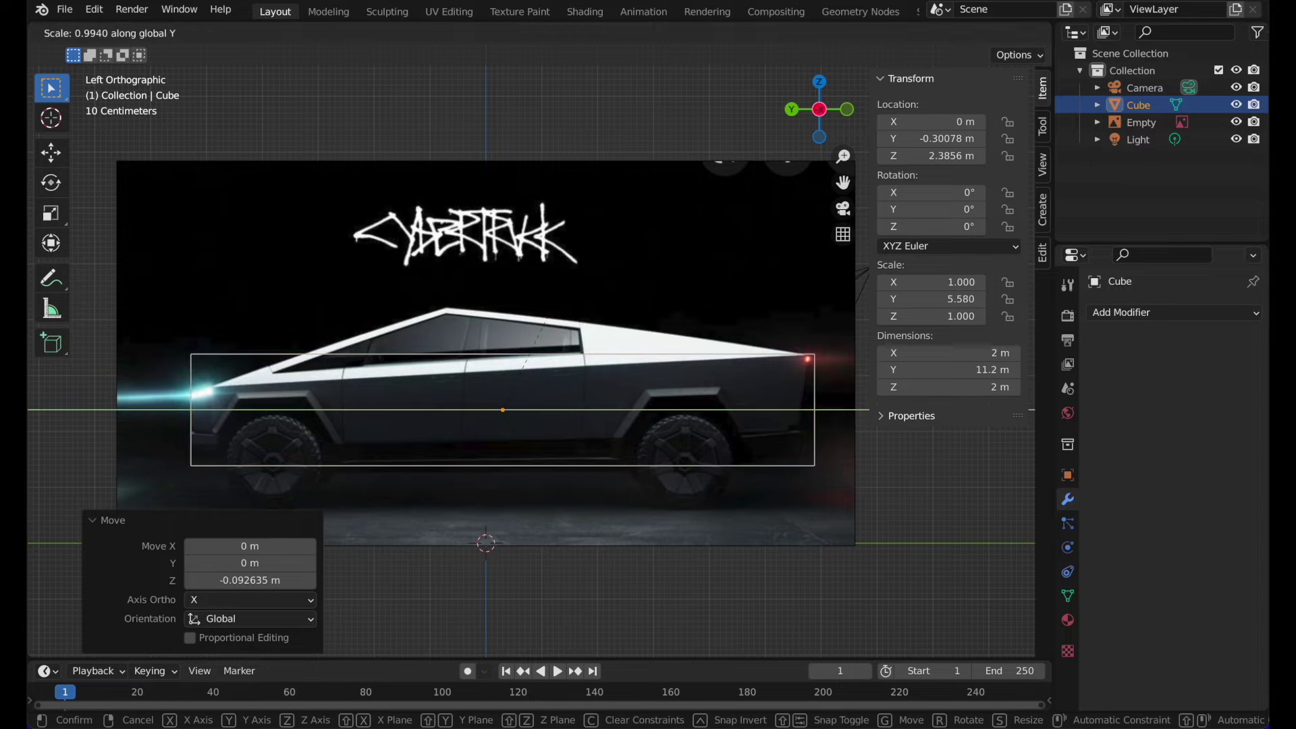
pyautogui.press('Return')
pyautogui.press('g')
pyautogui.press('y')
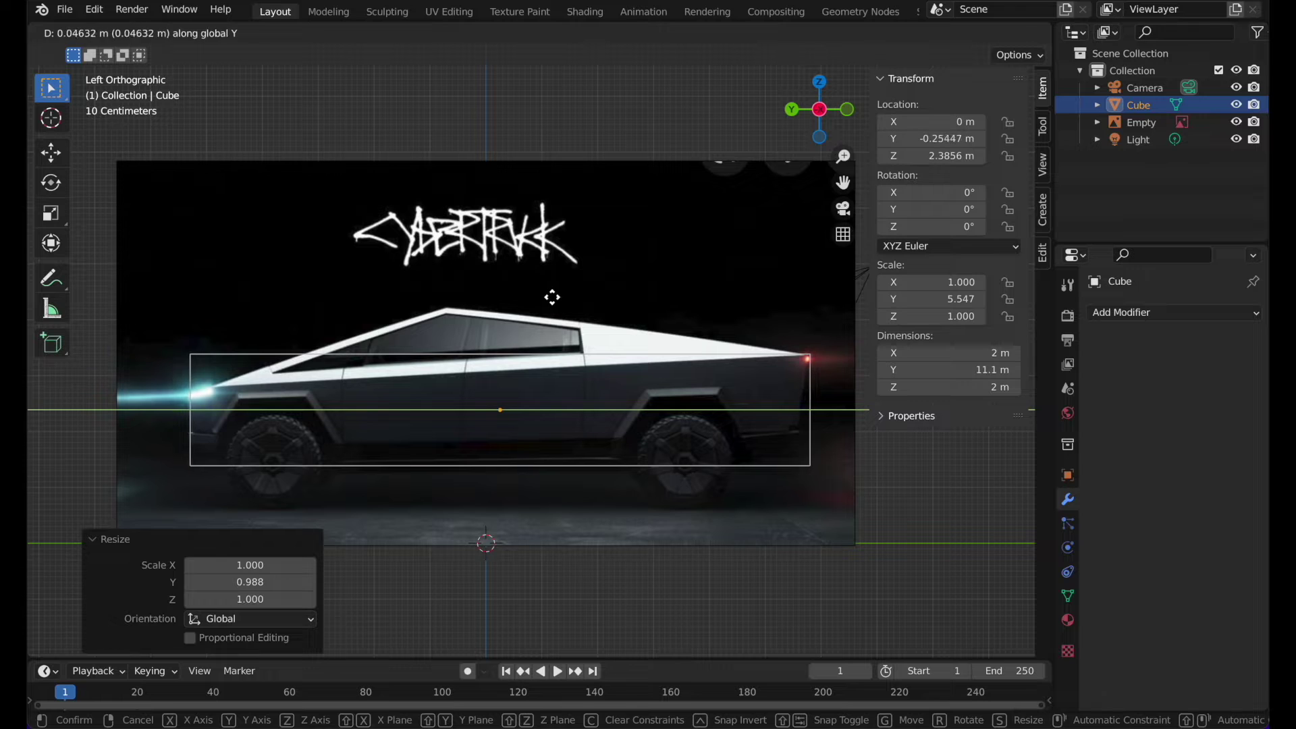
pyautogui.press('Escape')
# - Cut one vertical edge loop around the cube's middle and slide it by a factor of about 0.17 to align with the roof peak
pyautogui.press('Tab')
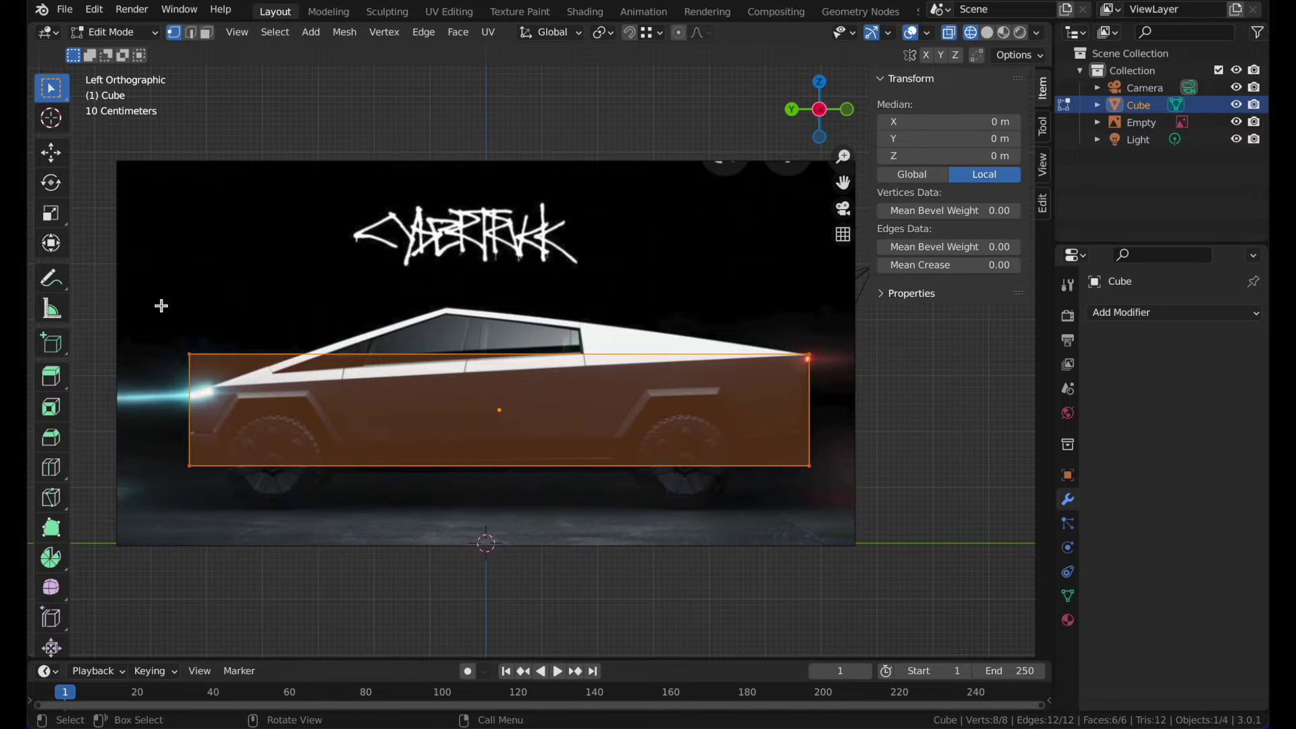
pyautogui.moveTo(153, 323); pyautogui.dragTo(285, 355)
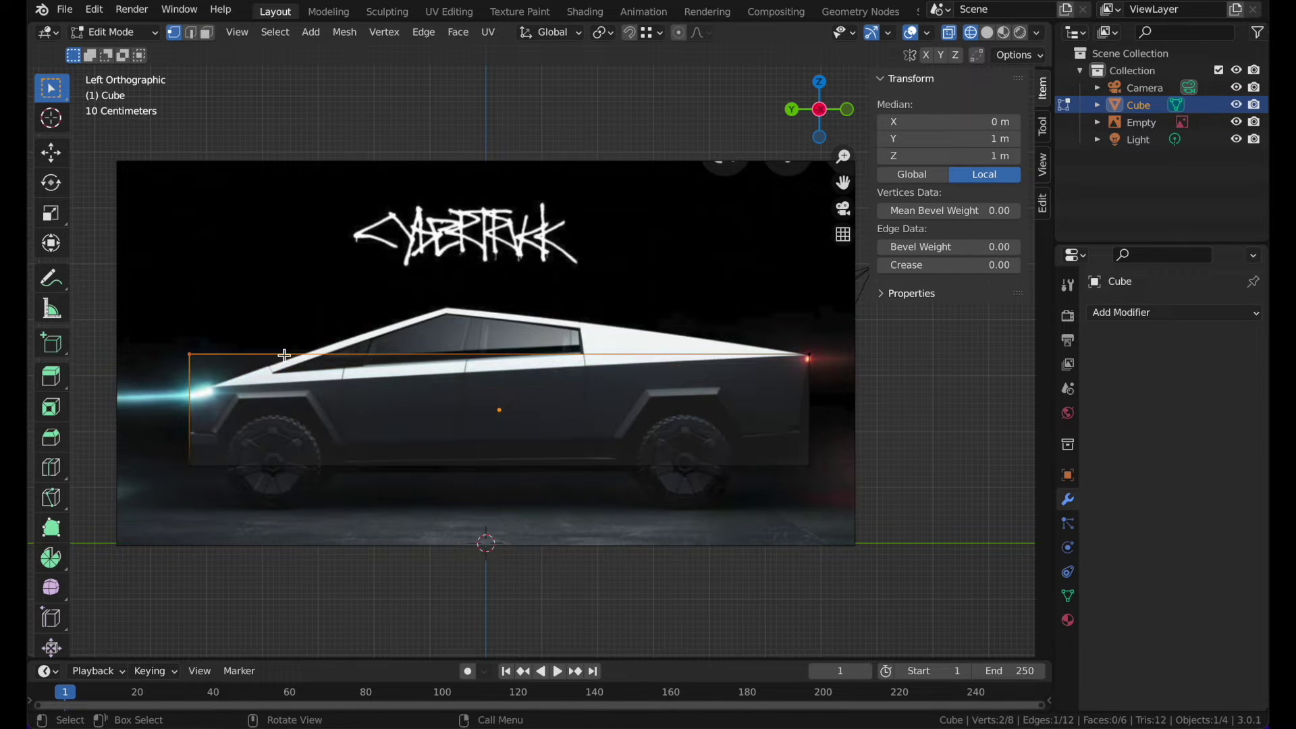
pyautogui.moveTo(170, 458); pyautogui.dragTo(283, 486)
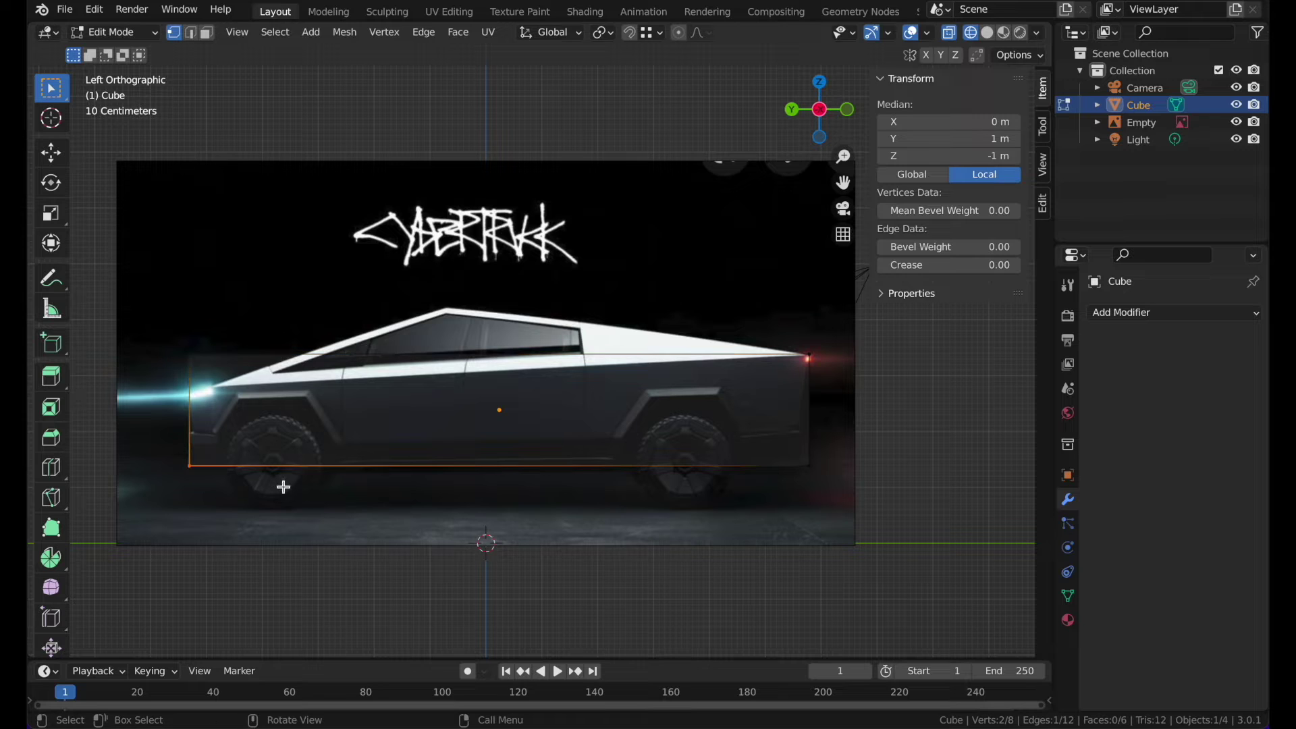
pyautogui.click(50, 467)
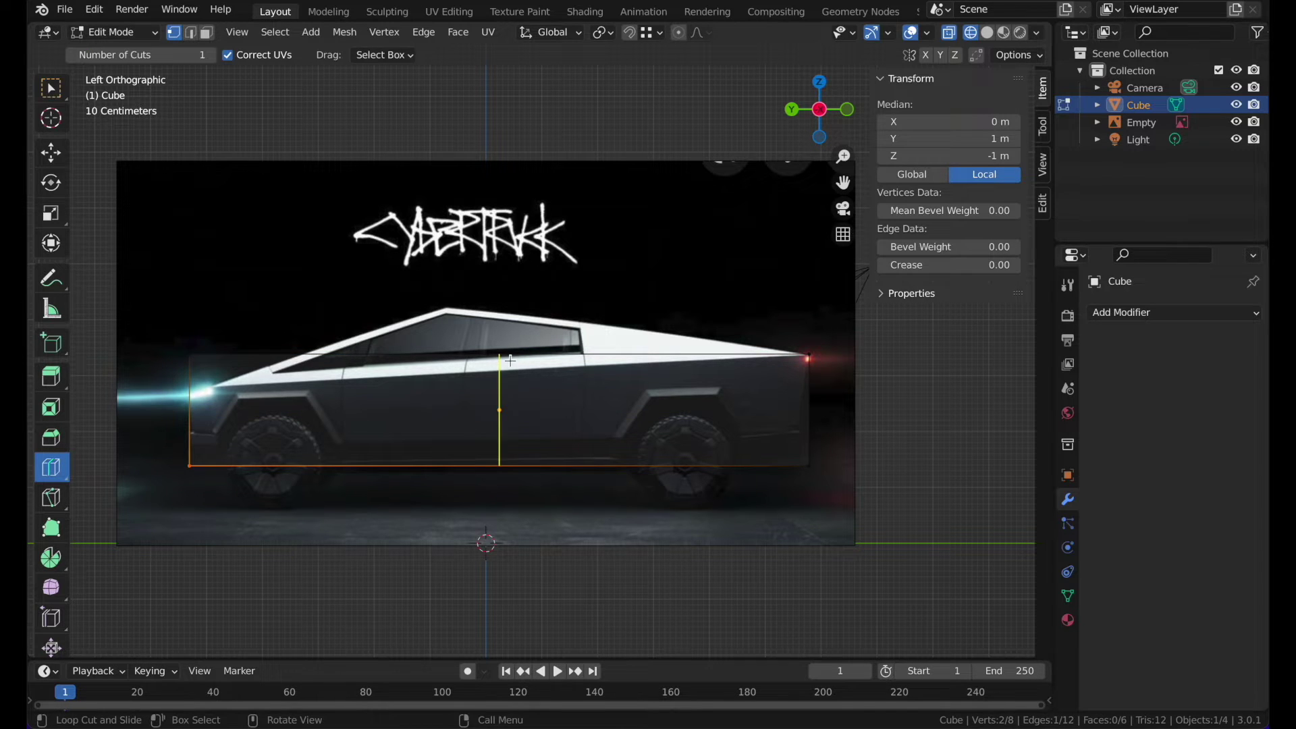
pyautogui.click(514, 358)
pyautogui.click(53, 90)
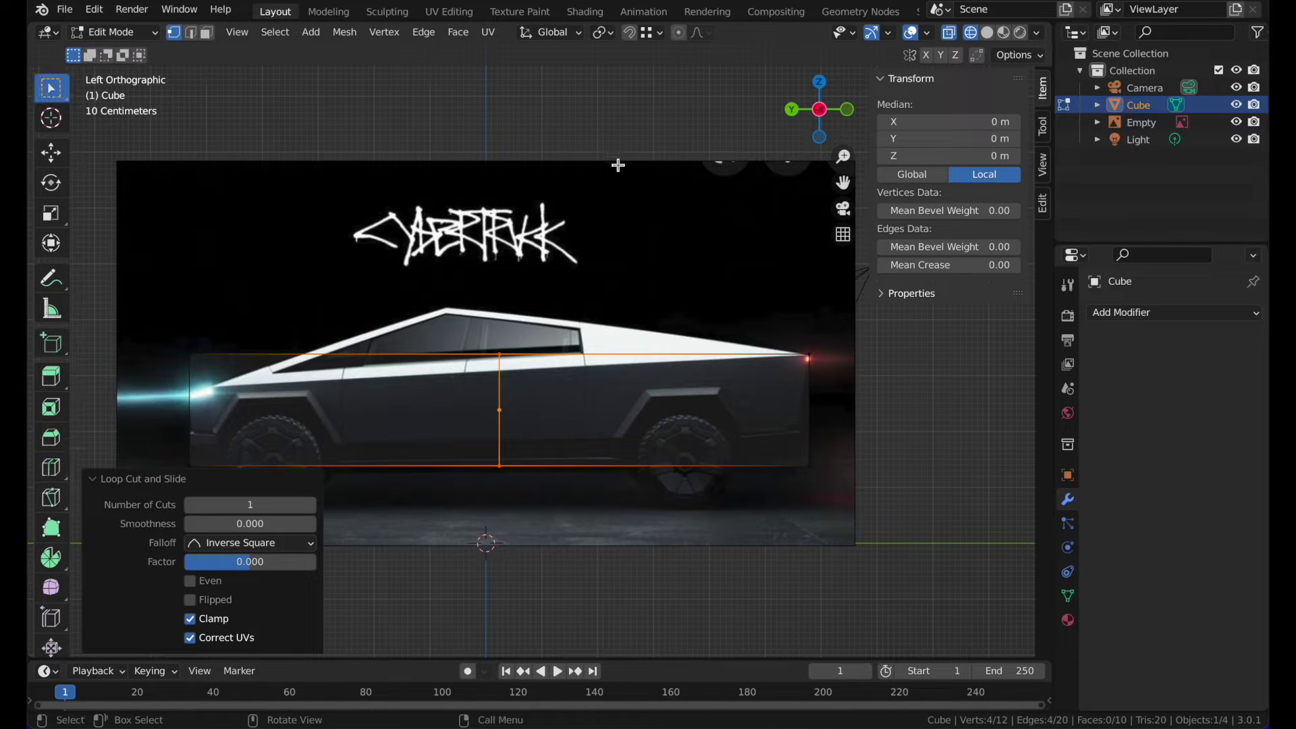
pyautogui.press('g')
pyautogui.press('g')
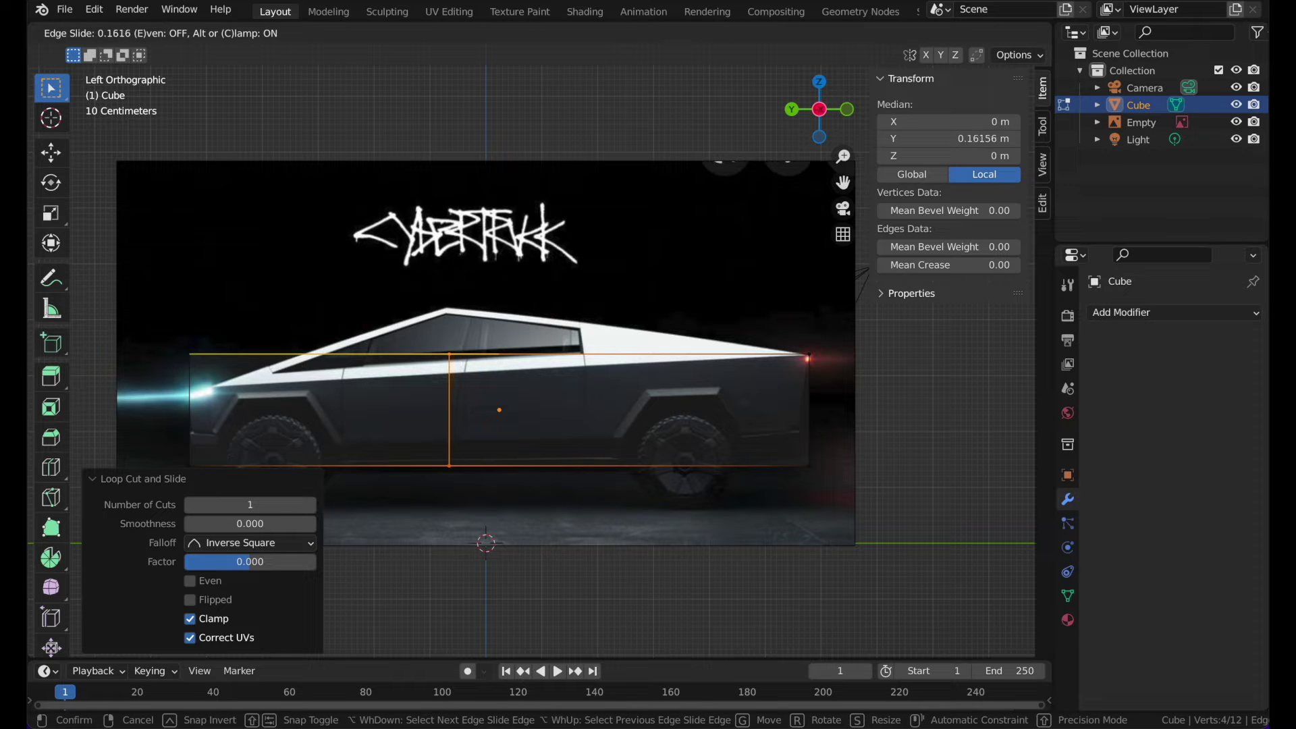
pyautogui.click(601, 192)
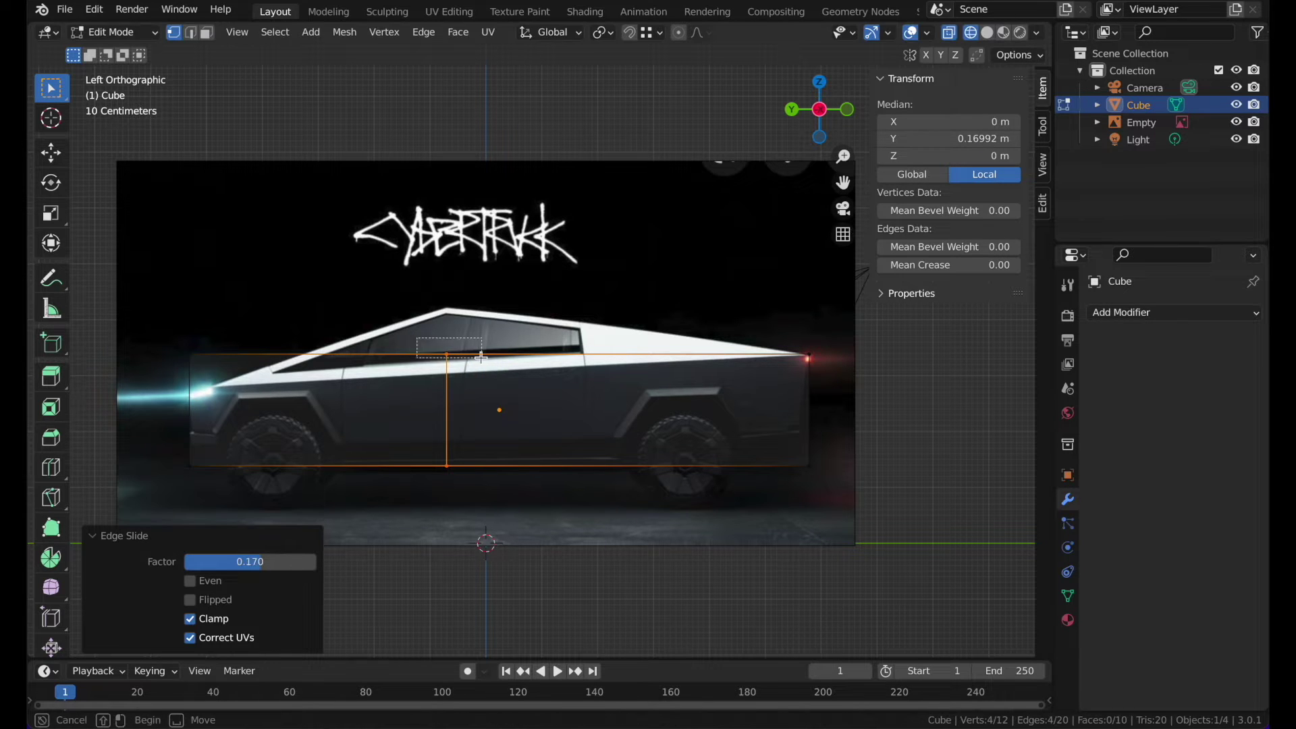
# - Raise the top vertices of the middle edge loop about 0.85 m along Z to the truck's roof peak
pyautogui.click(533, 363)
pyautogui.press('g')
pyautogui.press('z')
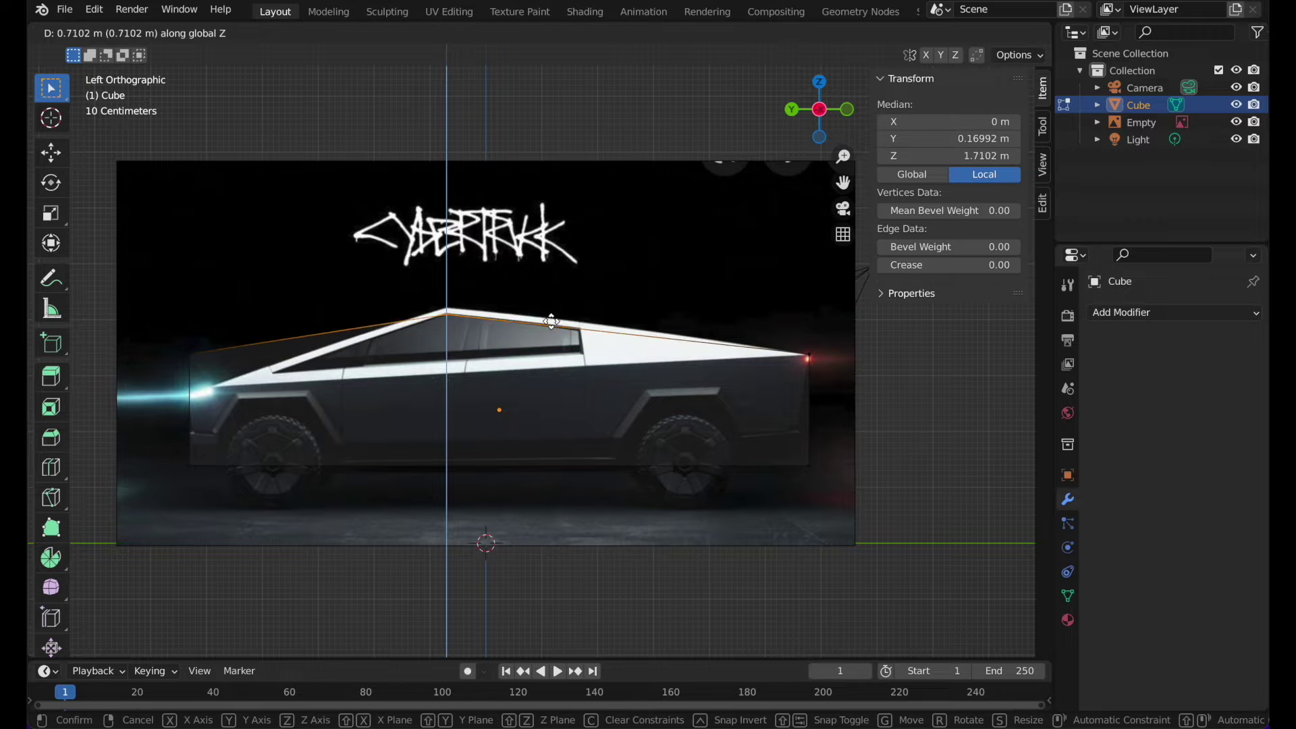
pyautogui.click(553, 316)
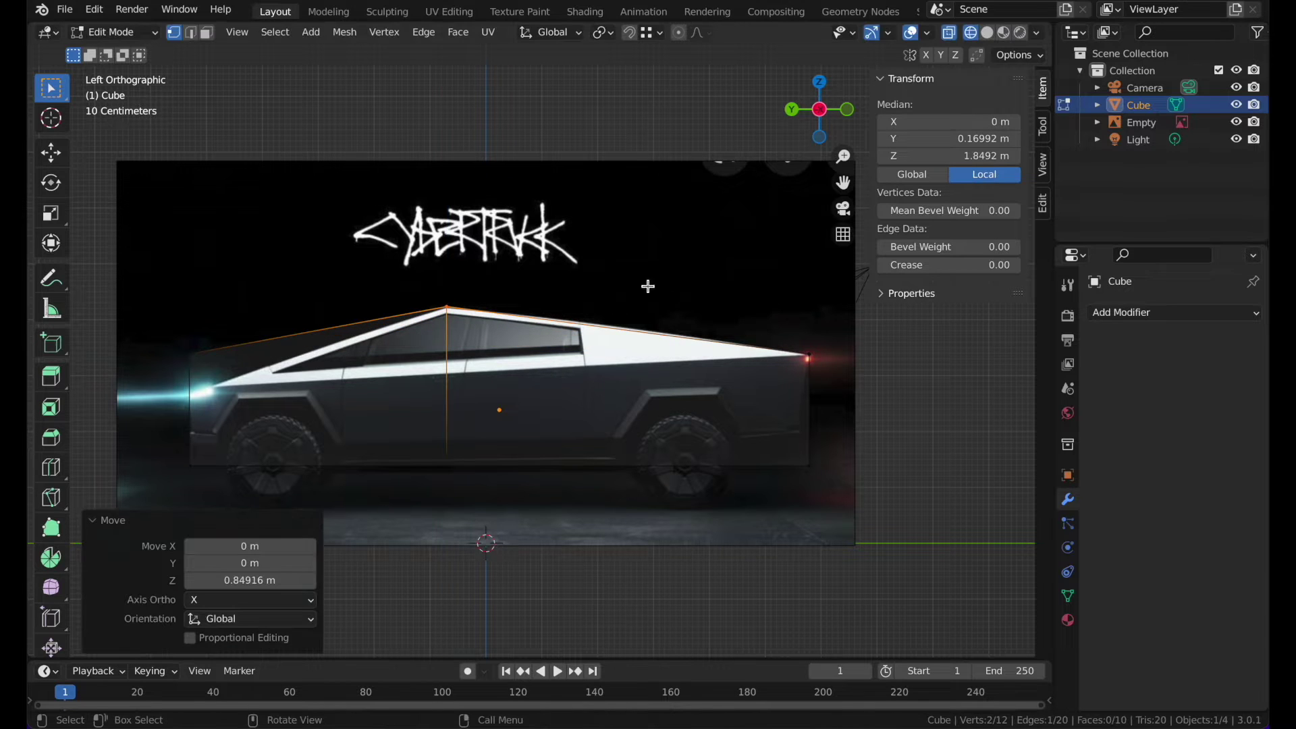
# - Lower the front top vertices about 0.68 m along Z to the headlight, matching the windshield slope
pyautogui.click(186, 347)
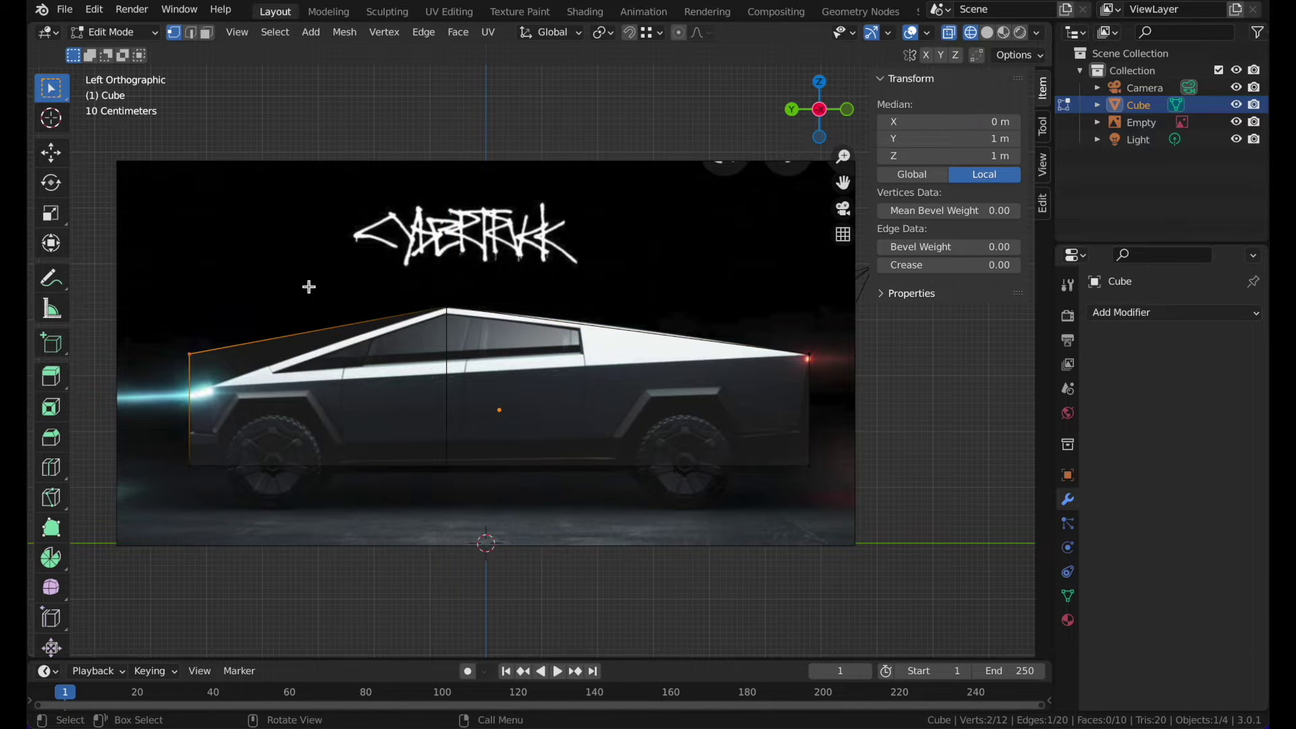
pyautogui.press('g')
pyautogui.press('z')
pyautogui.click(238, 408)
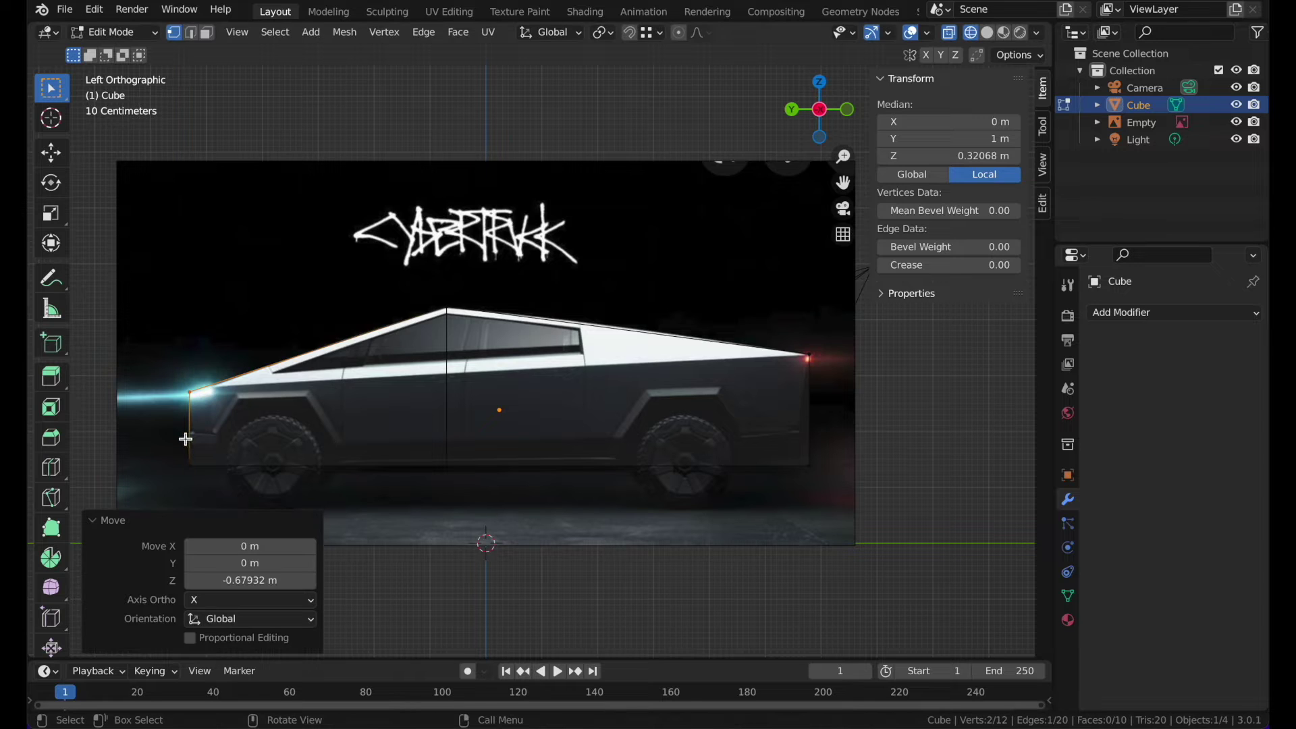
# - Cut a vertical edge loop in the rear half and slide it by a factor of about -0.088 to just ahead of the rear wheel arch
pyautogui.click(51, 467)
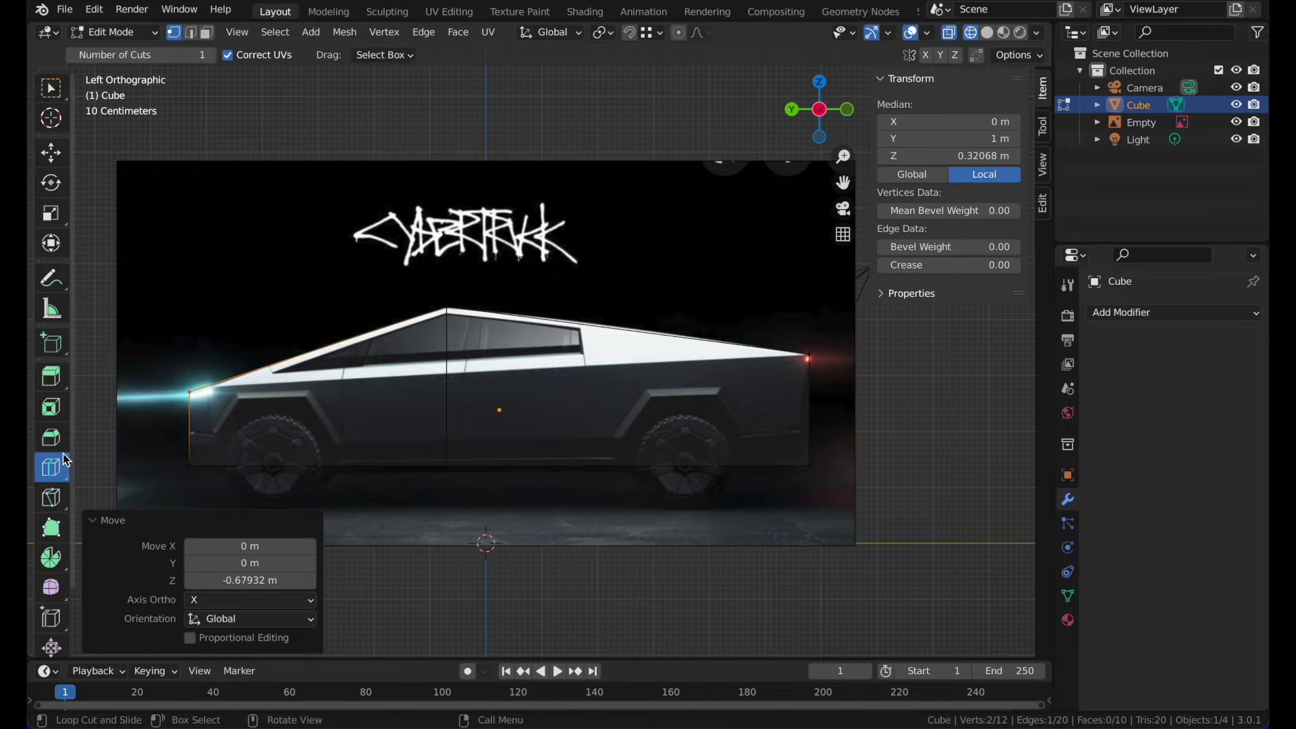
pyautogui.click(622, 313)
pyautogui.scroll(3, 608, 301)
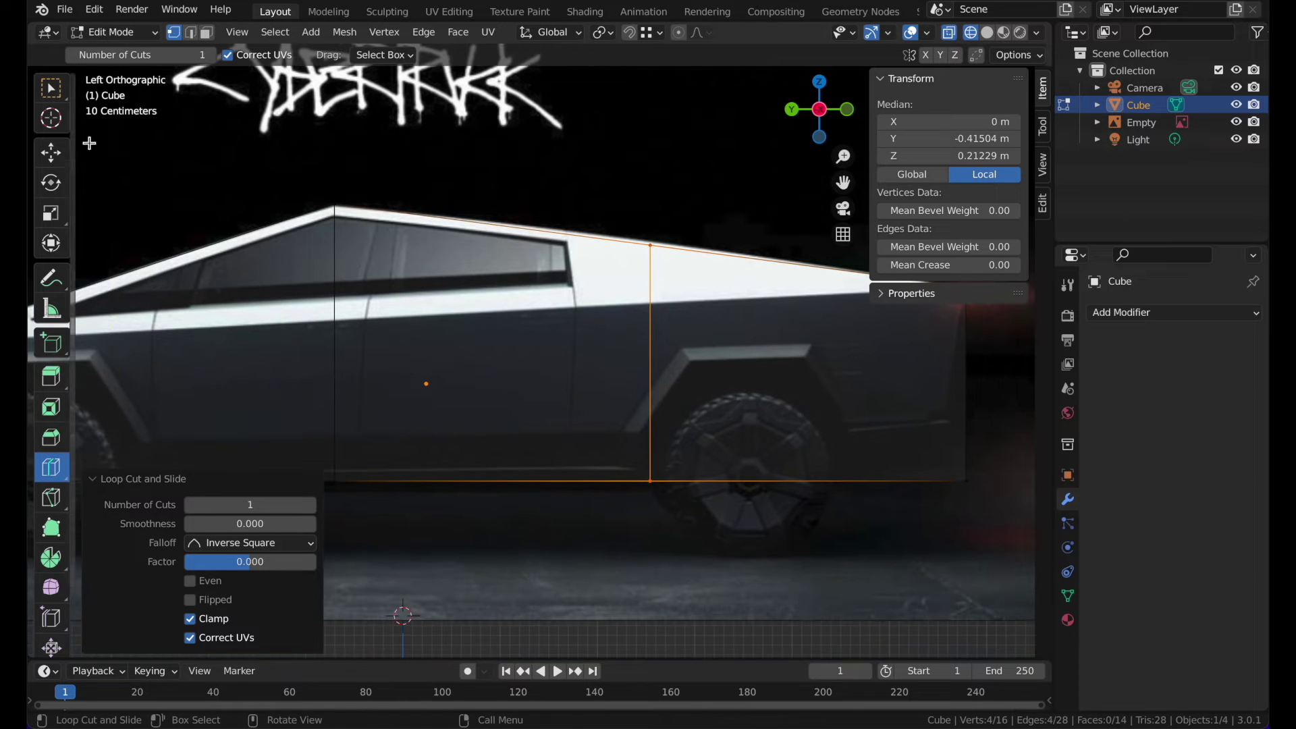
pyautogui.click(51, 87)
pyautogui.press('g')
pyautogui.press('g')
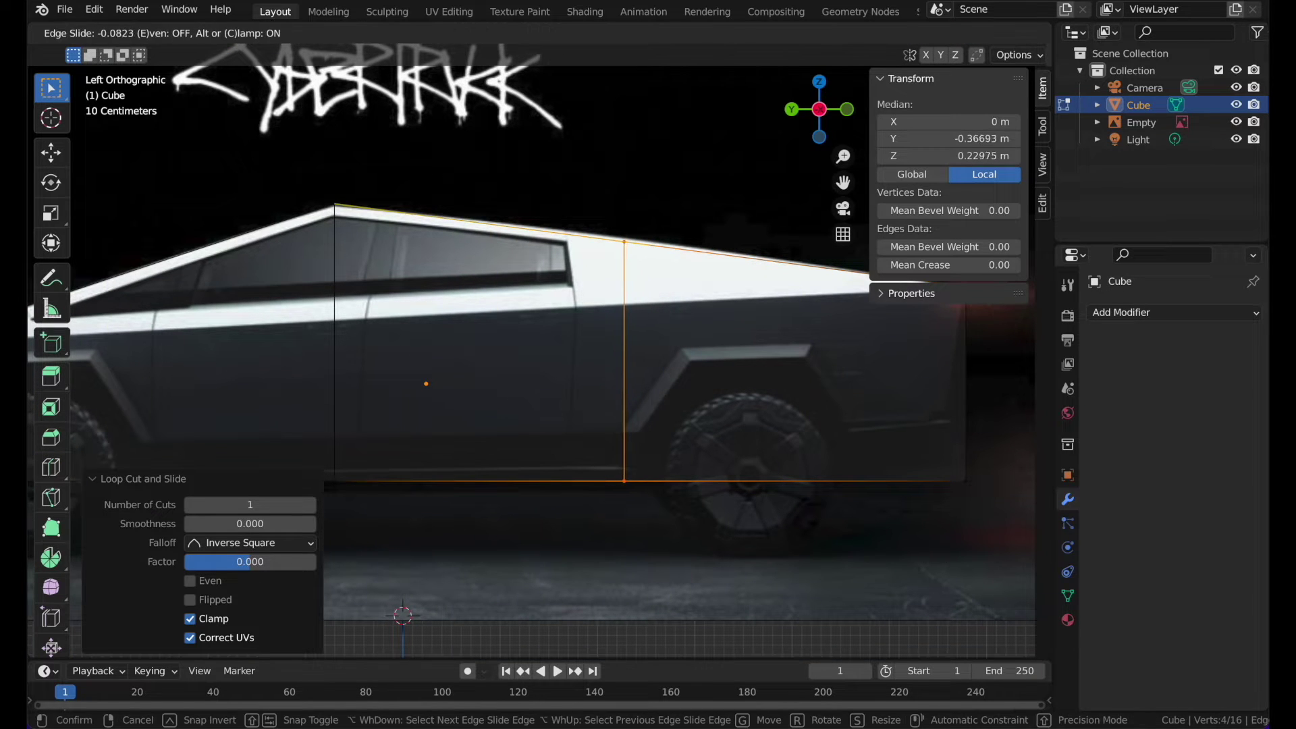
pyautogui.click(553, 316)
# - Cut a vertical edge loop in the front half and slide it by a factor of about -0.133 to just behind the front wheel arch
pyautogui.keyDown('shift'); pyautogui.hscroll(-6, 553, 315); pyautogui.keyUp('shift')
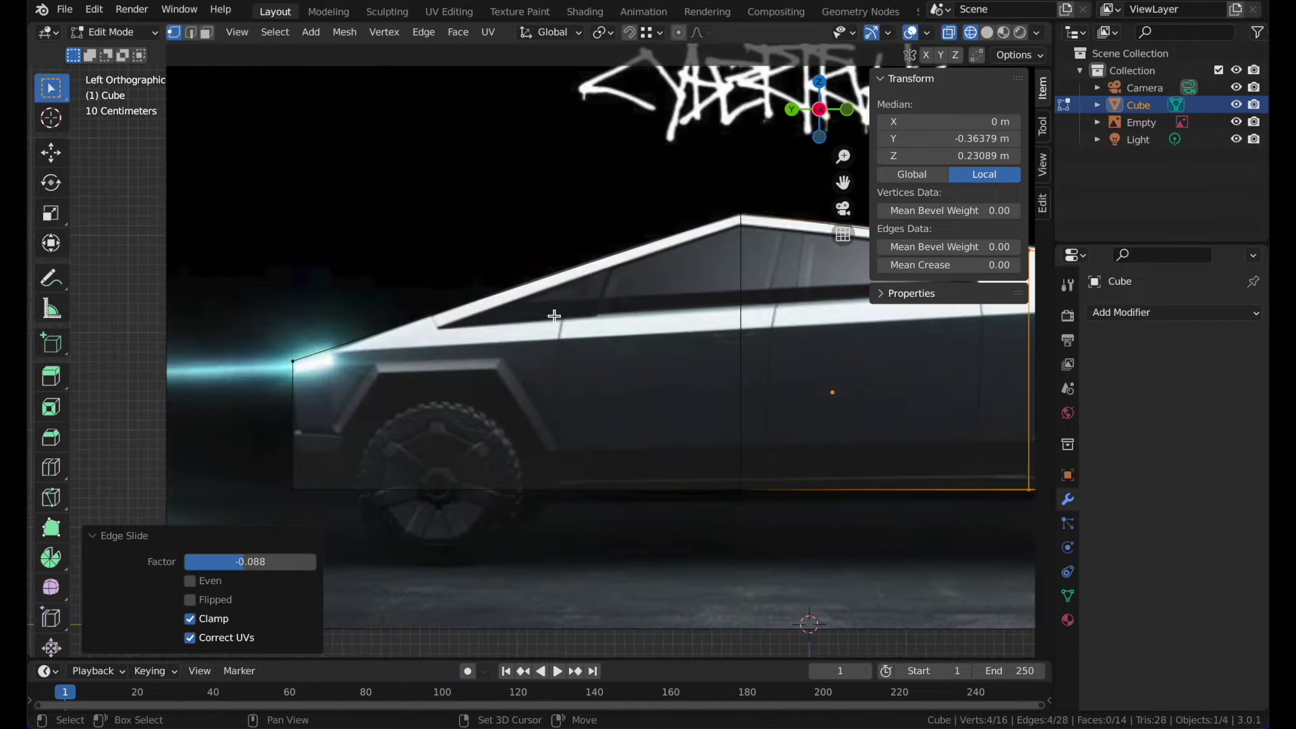
pyautogui.click(53, 467)
pyautogui.moveTo(543, 304); pyautogui.dragTo(510, 211)
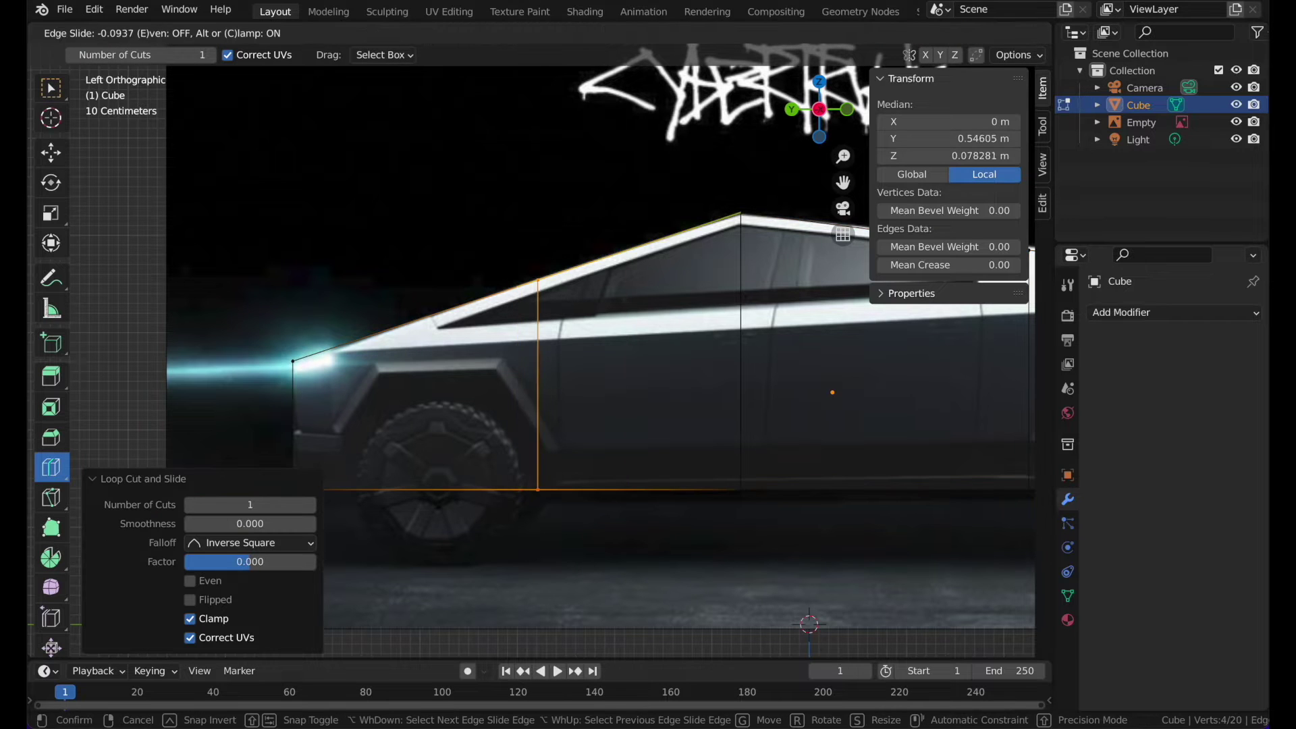
pyautogui.click(541, 212)
pyautogui.keyDown('shift'); pyautogui.moveTo(541, 211); pyautogui.dragTo(441, 204, button='middle'); pyautogui.keyUp('shift')
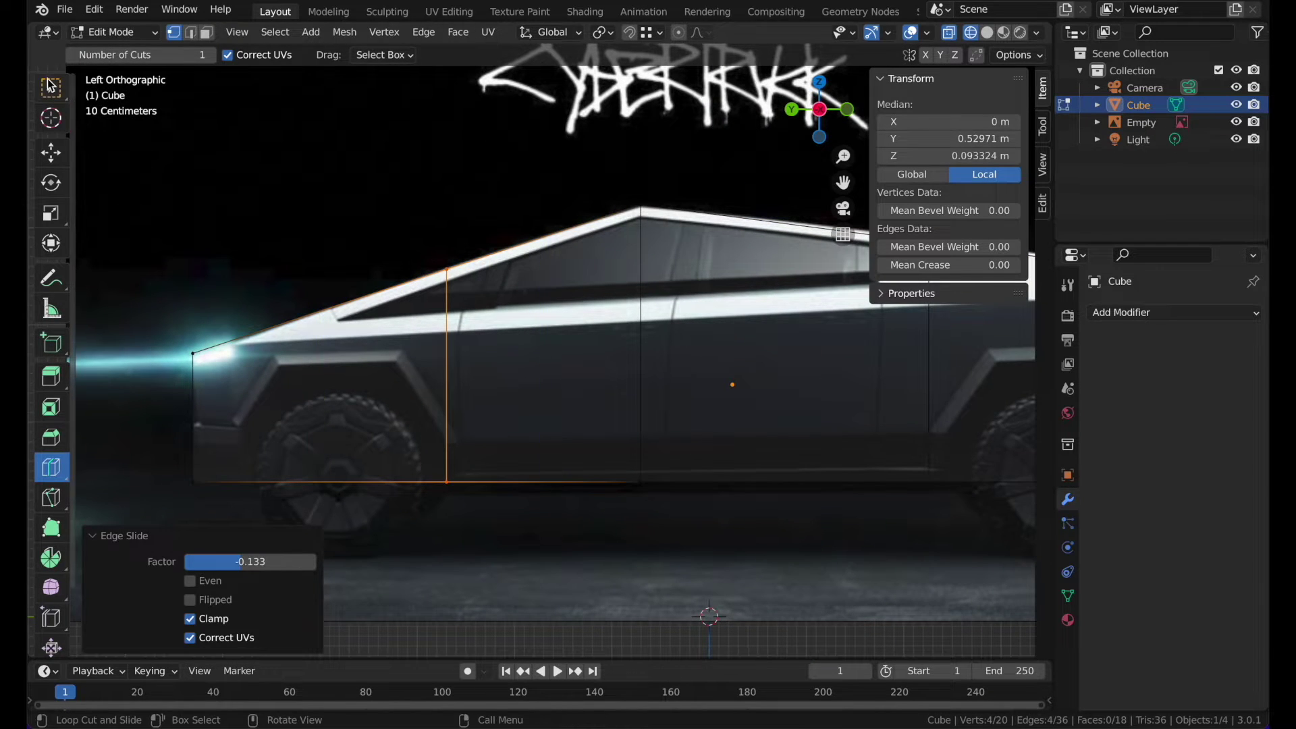
pyautogui.click(51, 87)
# - Raise the front bottom vertices about 0.19 m along Z towards the front bumper's underside
pyautogui.hscroll(5, 525, 328)
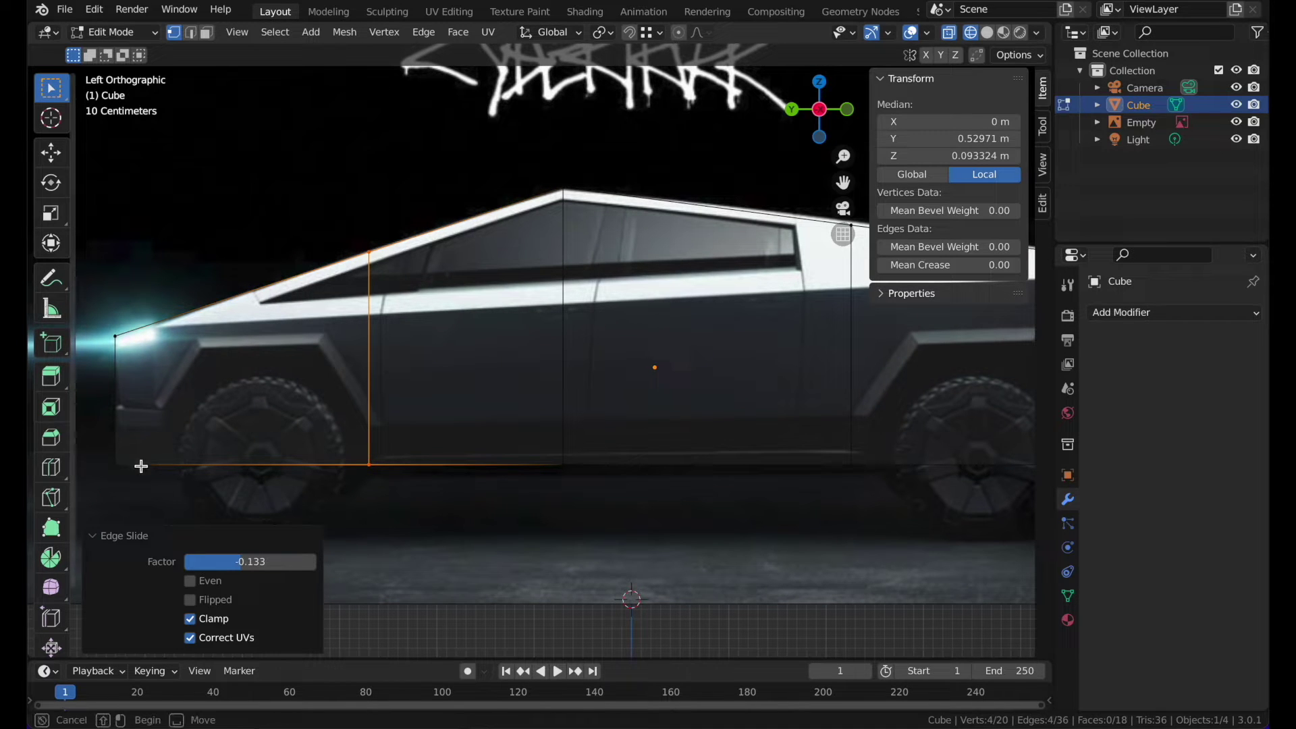
pyautogui.click(108, 451)
pyautogui.press('g')
pyautogui.press('z')
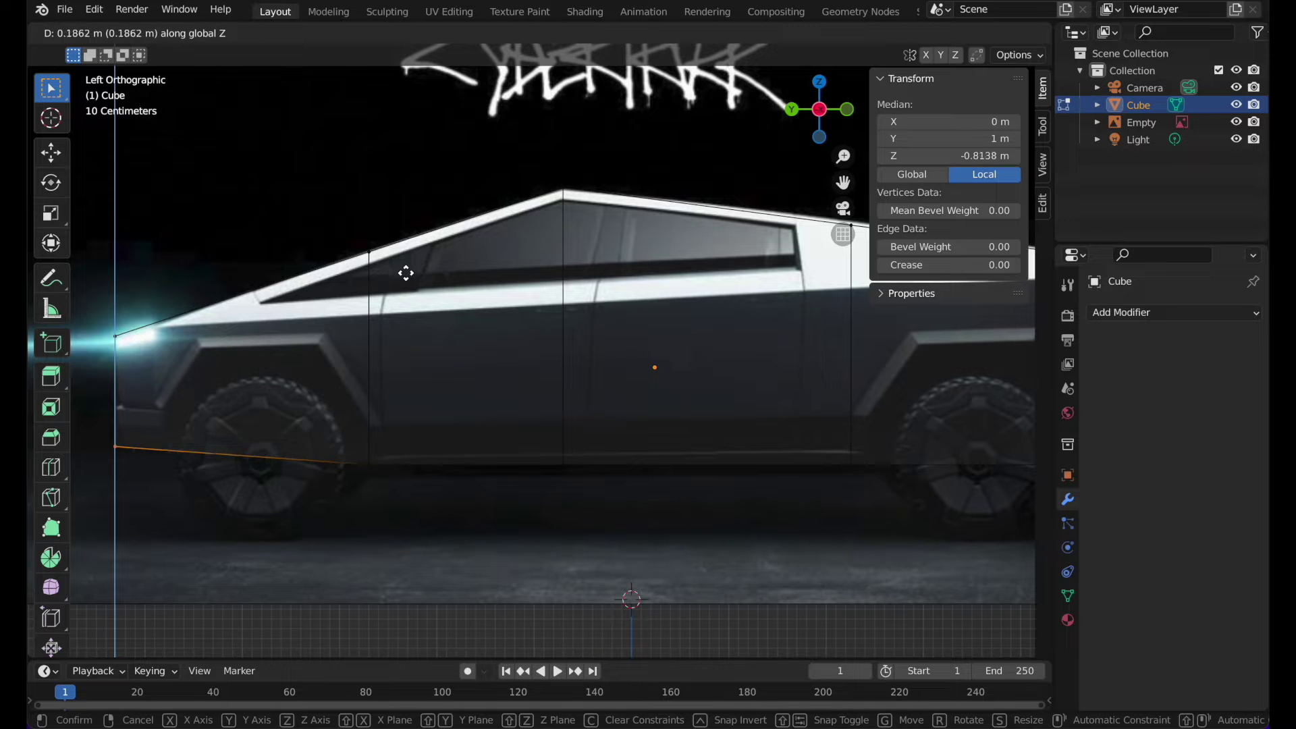
pyautogui.click(406, 277)
# - Raise the body's rear bottom vertices about 0.4 m along Z to the underside of the rear bumper
pyautogui.keyDown('shift'); pyautogui.moveTo(570, 275); pyautogui.dragTo(191, 282, button='middle'); pyautogui.keyUp('shift')
pyautogui.moveTo(788, 444); pyautogui.dragTo(972, 544)
pyautogui.press('g')
pyautogui.press('z')
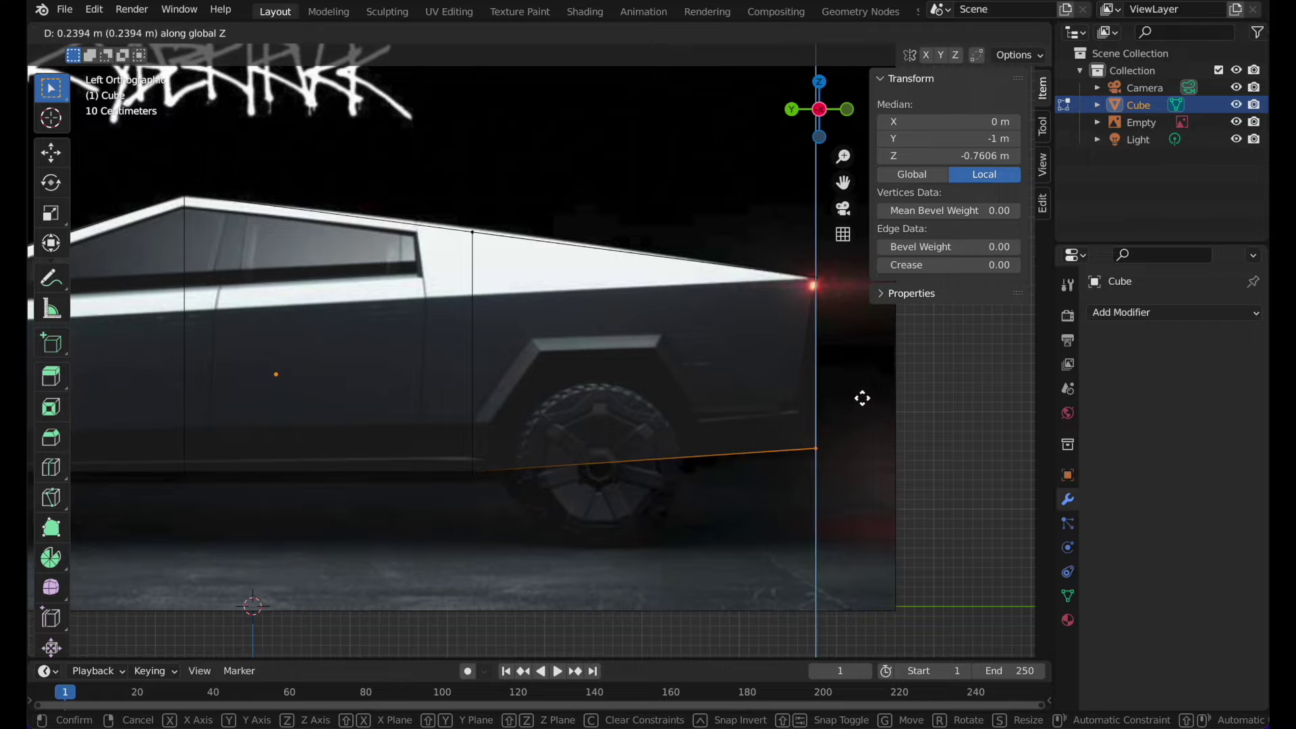
pyautogui.click(857, 383)
# - Shift the rear bottom vertices about 0.15 m forward so the tail slopes like the reference
pyautogui.moveTo(795, 416); pyautogui.dragTo(866, 457)
pyautogui.press('g')
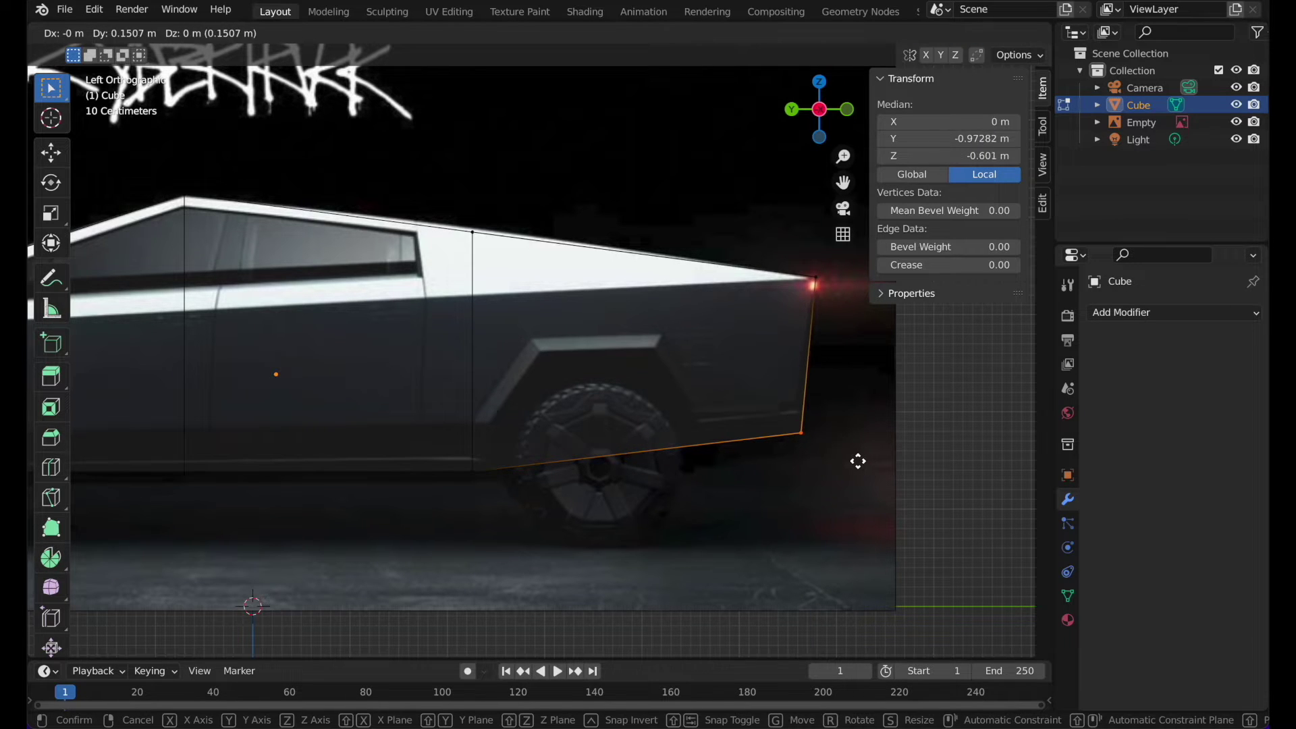
pyautogui.click(856, 463)
pyautogui.press('Tab')
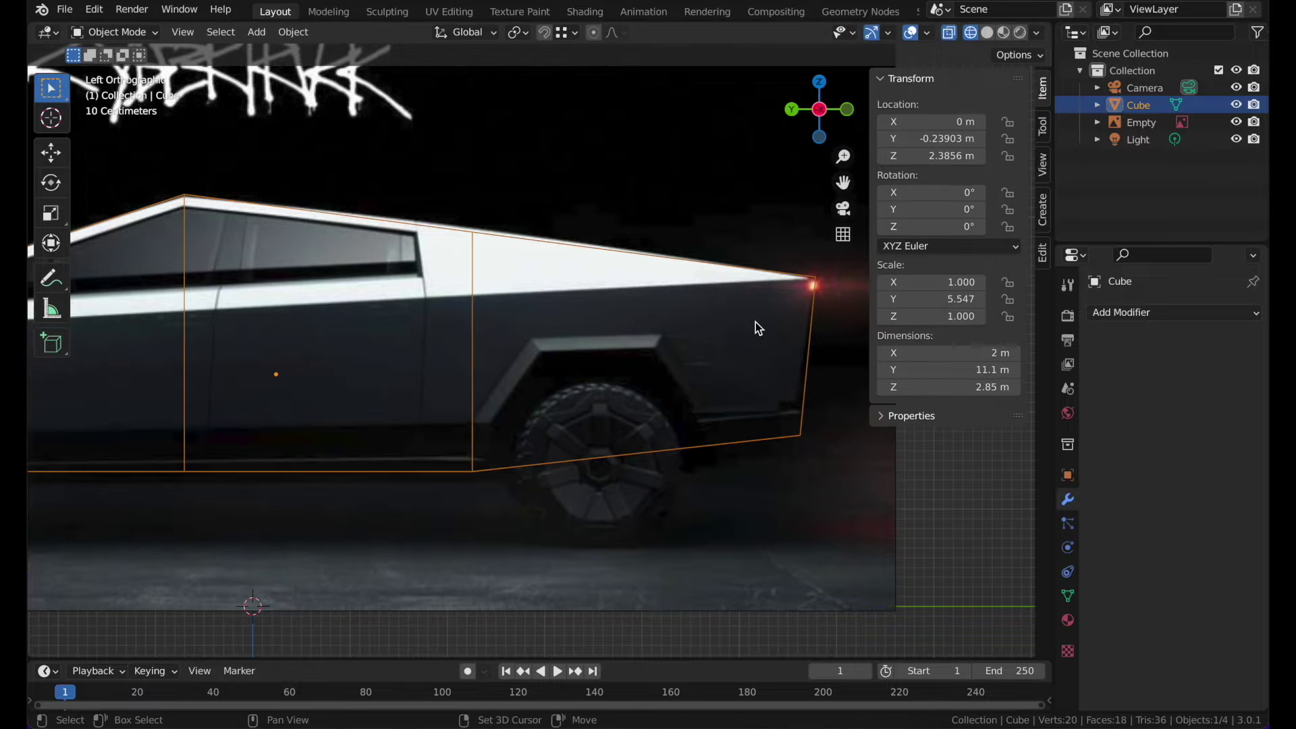
# - Move all of the body's rear-end vertices, top and bottom, about 0.027 m forward along Y
pyautogui.keyDown('shift'); pyautogui.hscroll(-3, 755, 322); pyautogui.keyUp('shift')
pyautogui.press('Tab')
pyautogui.moveTo(823, 305); pyautogui.dragTo(867, 537)
pyautogui.keyDown('shift'); pyautogui.moveTo(787, 419); pyautogui.dragTo(884, 515); pyautogui.keyUp('shift')
pyautogui.press('g')
pyautogui.press('y')
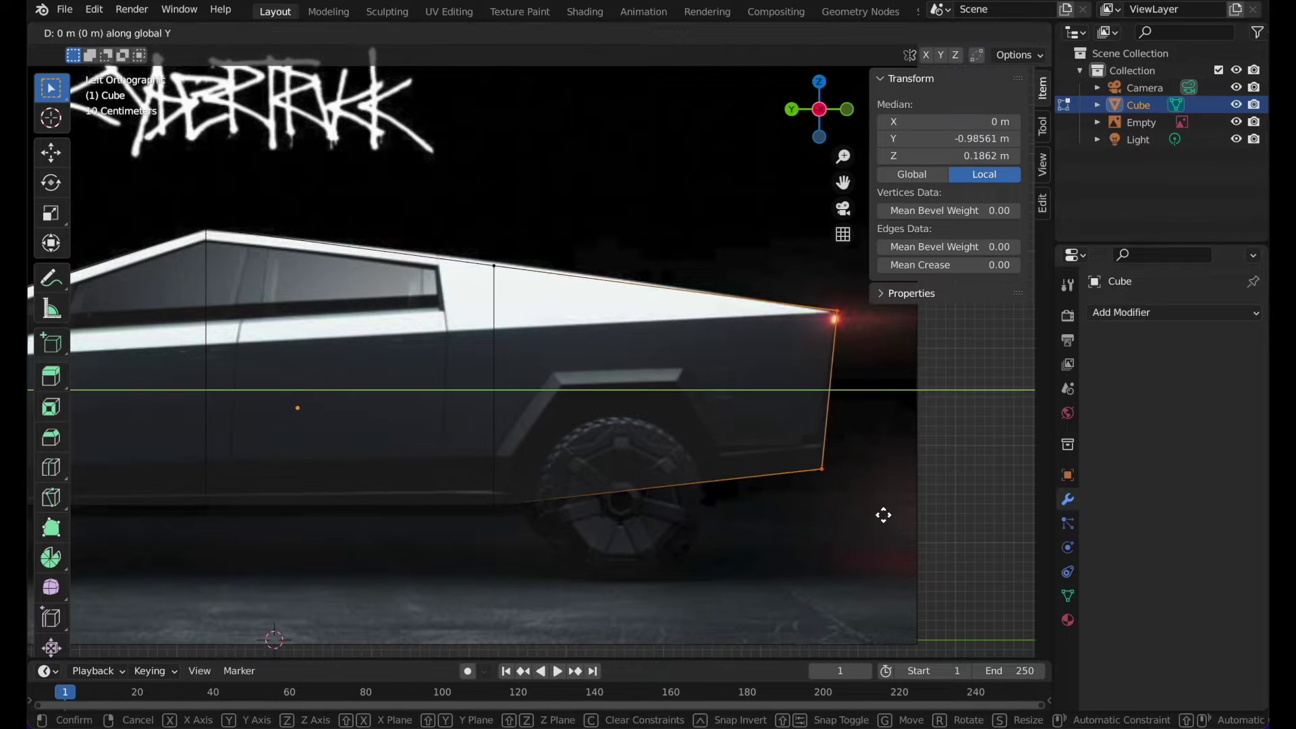
pyautogui.click(881, 516)
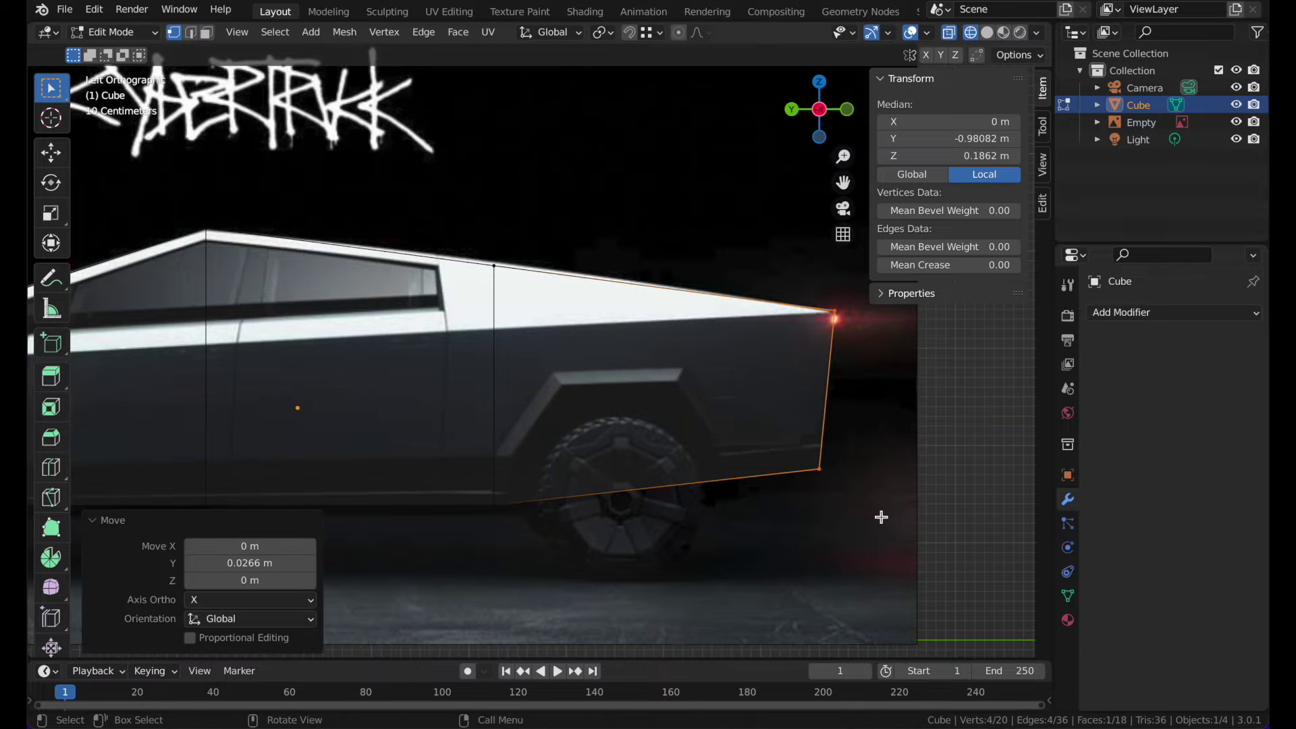
pyautogui.press('Tab')
# - Show the scene in solid shading and move the car body about -2.34 m along X, clear of the reference image
pyautogui.keyDown('shift'); pyautogui.hscroll(-5, 673, 283); pyautogui.keyUp('shift')
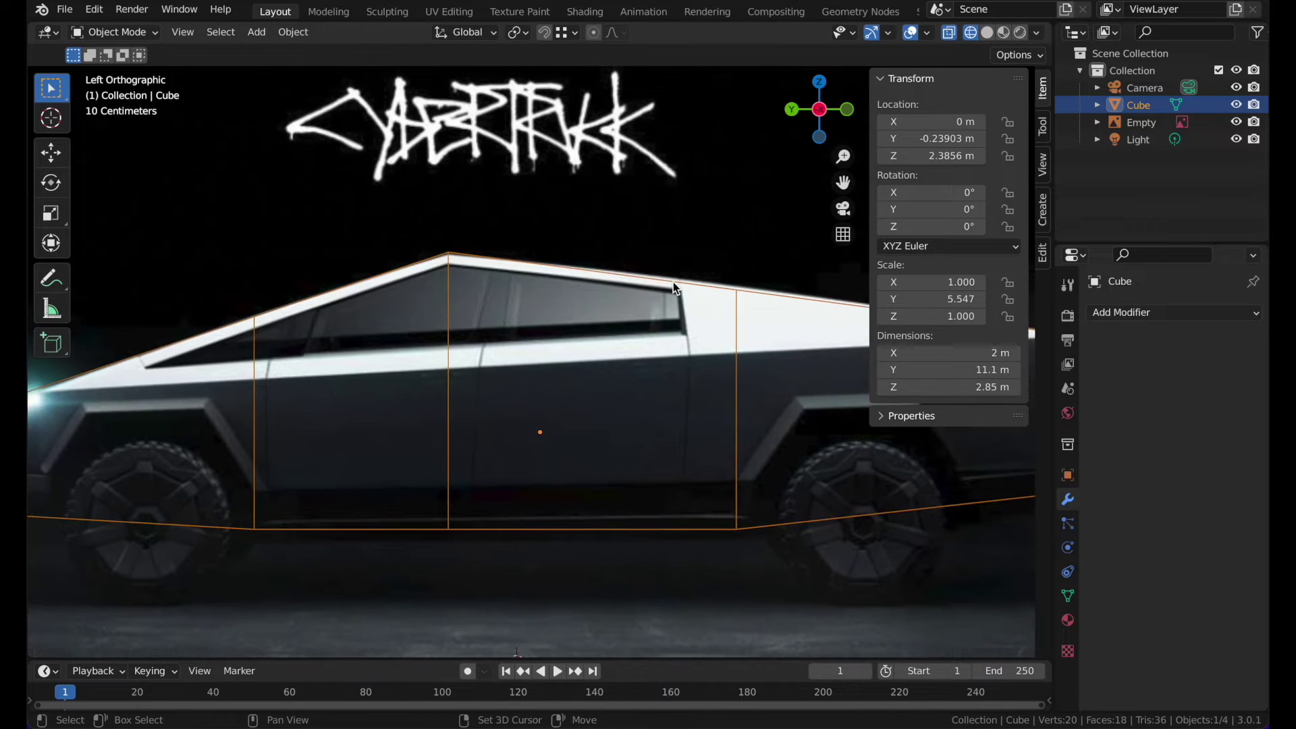
pyautogui.hscroll(-1, 673, 283)
pyautogui.press('z')
pyautogui.click(730, 283)
pyautogui.scroll(-3, 530, 251)
pyautogui.hscroll(-5, 529, 251)
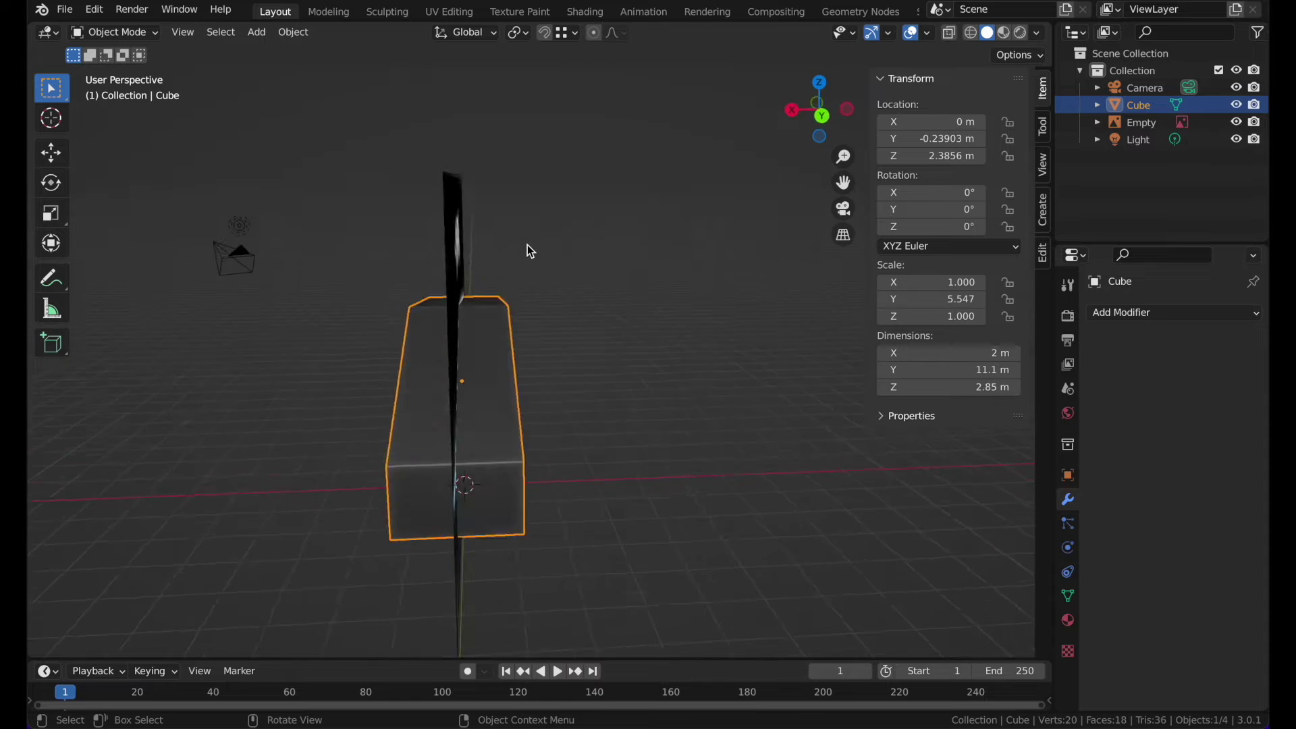
pyautogui.hscroll(4, 530, 252)
pyautogui.moveTo(530, 251); pyautogui.dragTo(533, 254, button='middle')
pyautogui.press('g')
pyautogui.press('x')
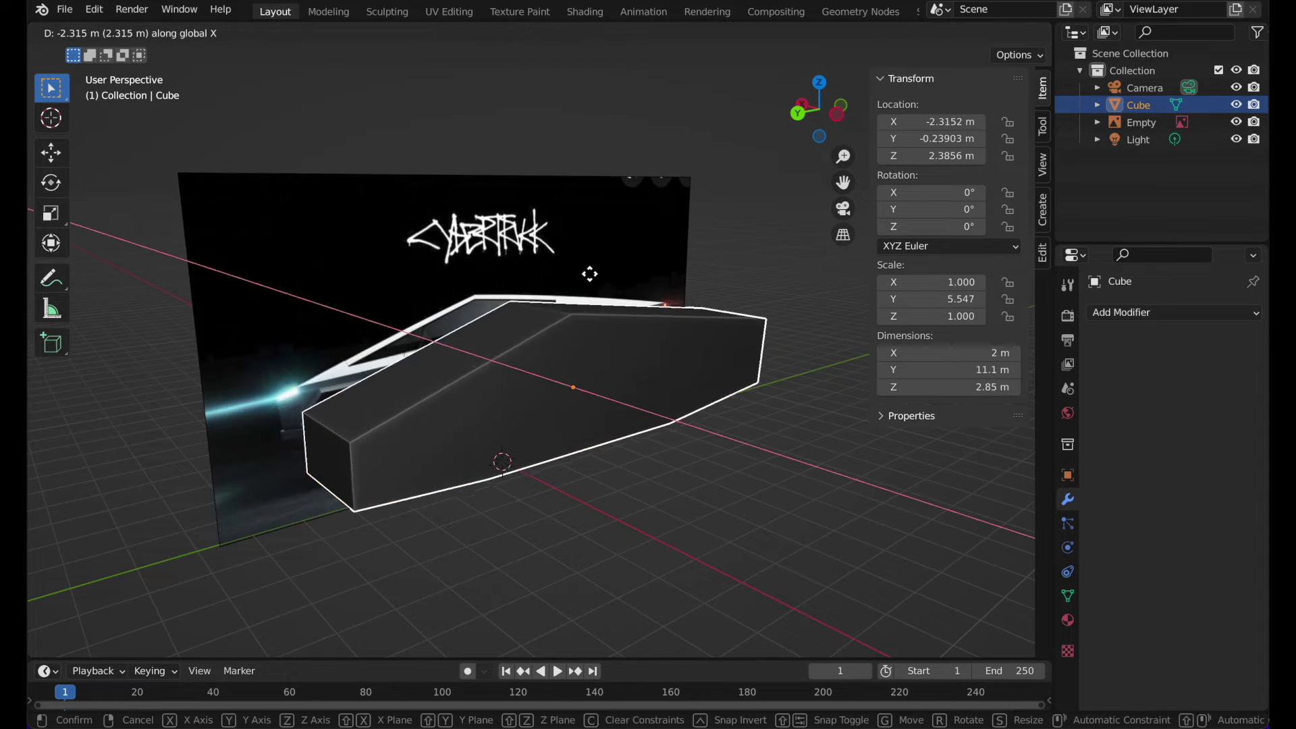
pyautogui.click(593, 279)
# - Return to the left orthographic view in wireframe and add a 2 m mesh cube
pyautogui.hscroll(4, 589, 274)
pyautogui.click(822, 116)
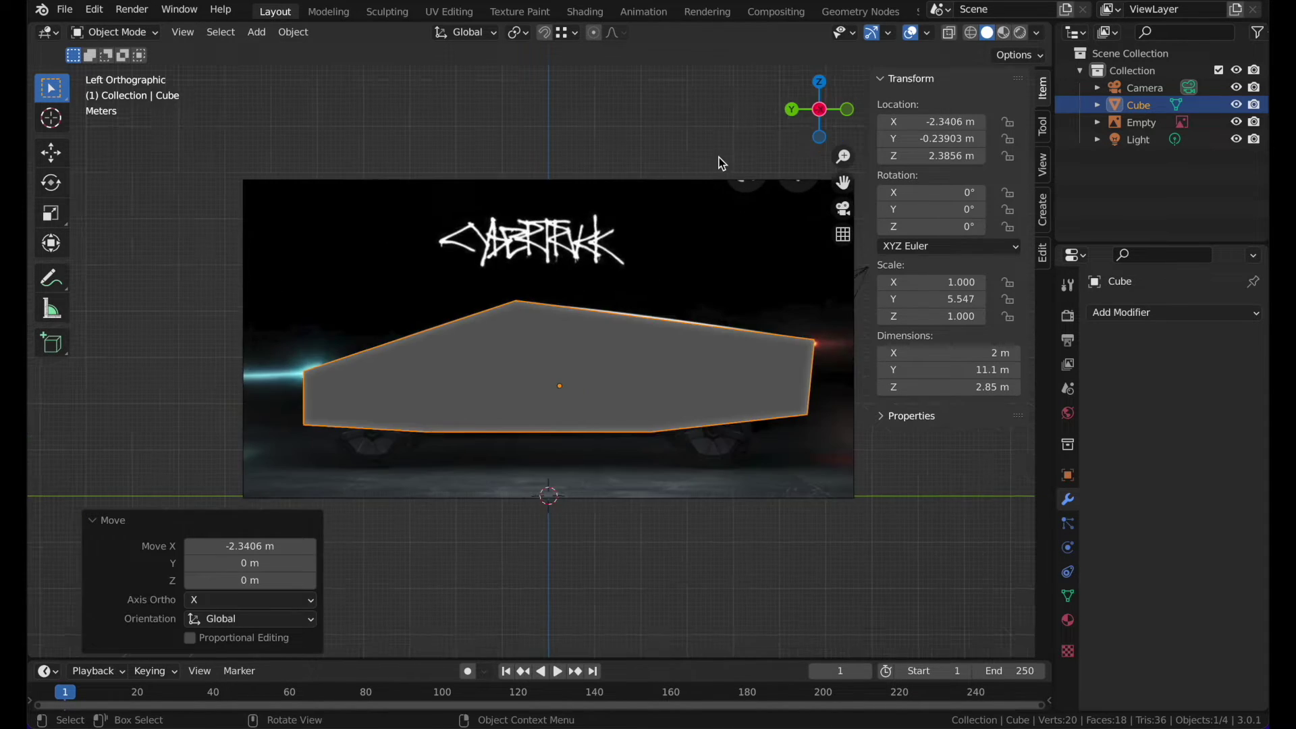
pyautogui.scroll(4, 719, 157)
pyautogui.press('z')
pyautogui.press('z')
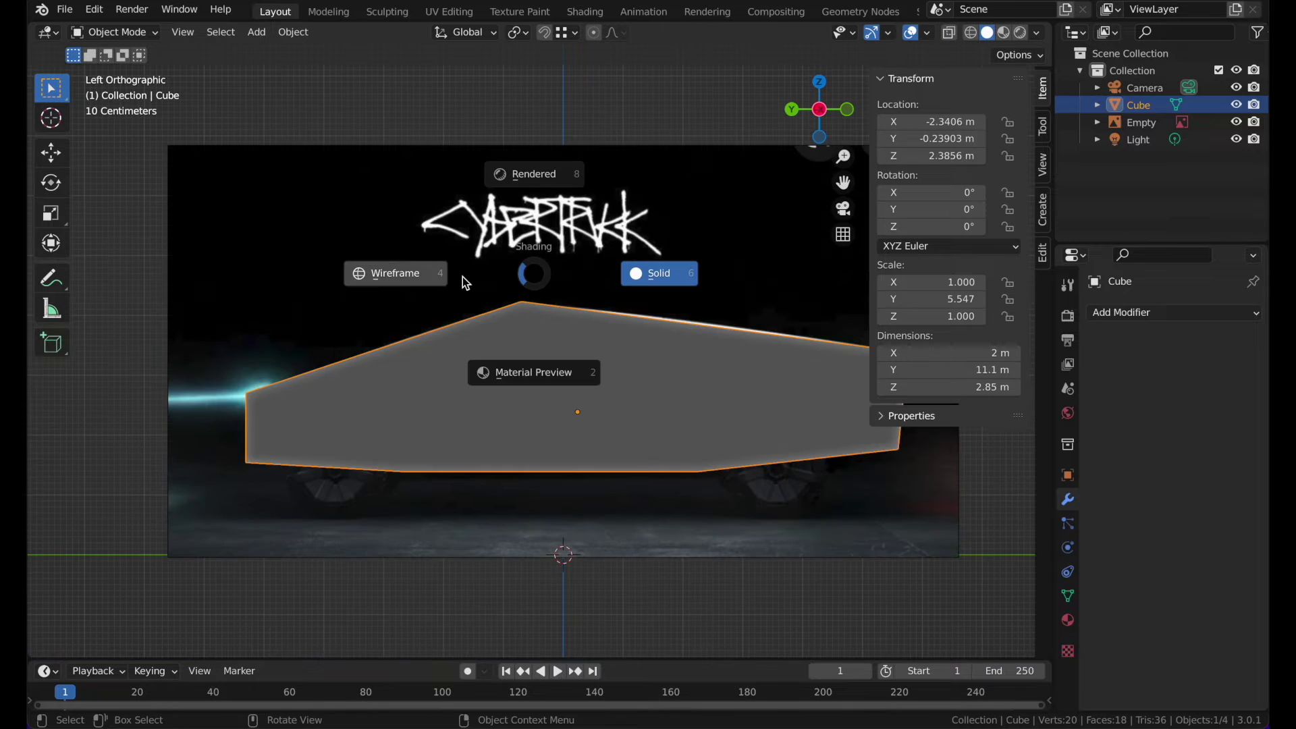
pyautogui.click(463, 277)
pyautogui.keyDown('shift'); pyautogui.moveTo(462, 277); pyautogui.dragTo(511, 248, button='middle'); pyautogui.keyUp('shift')
pyautogui.hotkey('shift', 'a')
pyautogui.moveTo(332, 295)
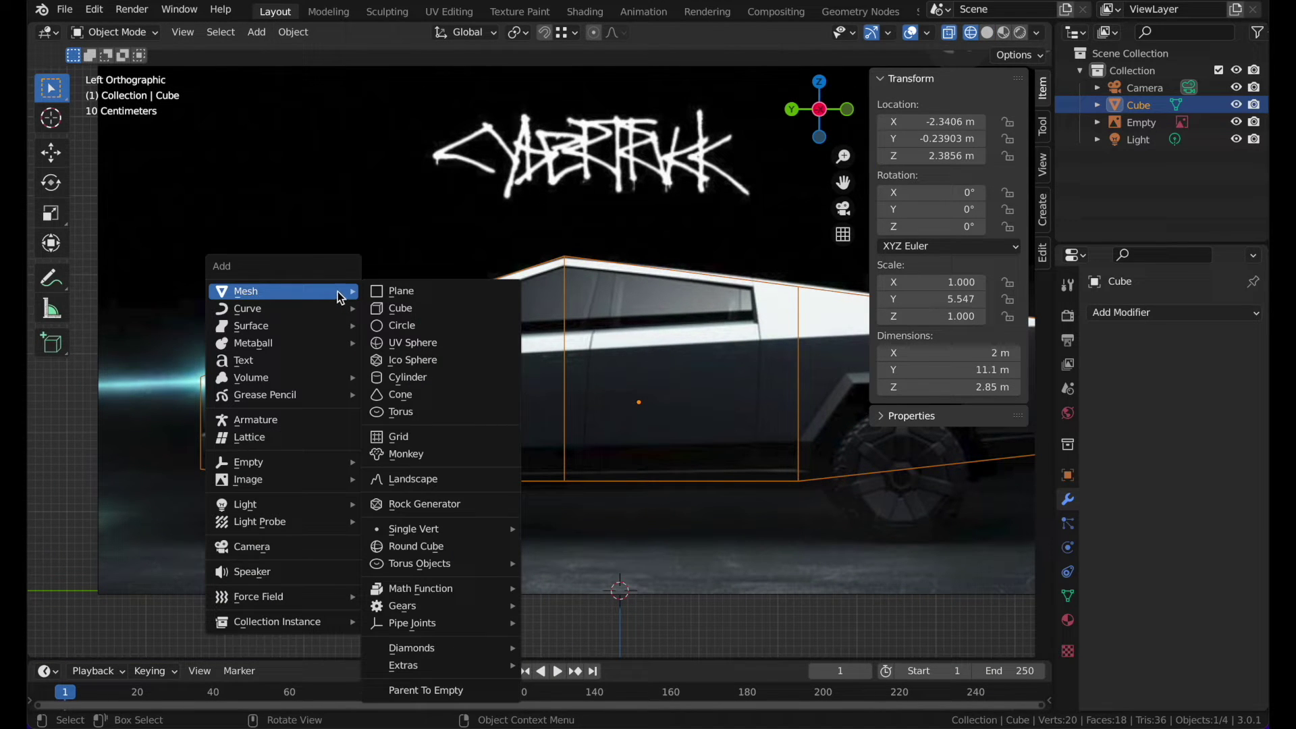
pyautogui.click(395, 308)
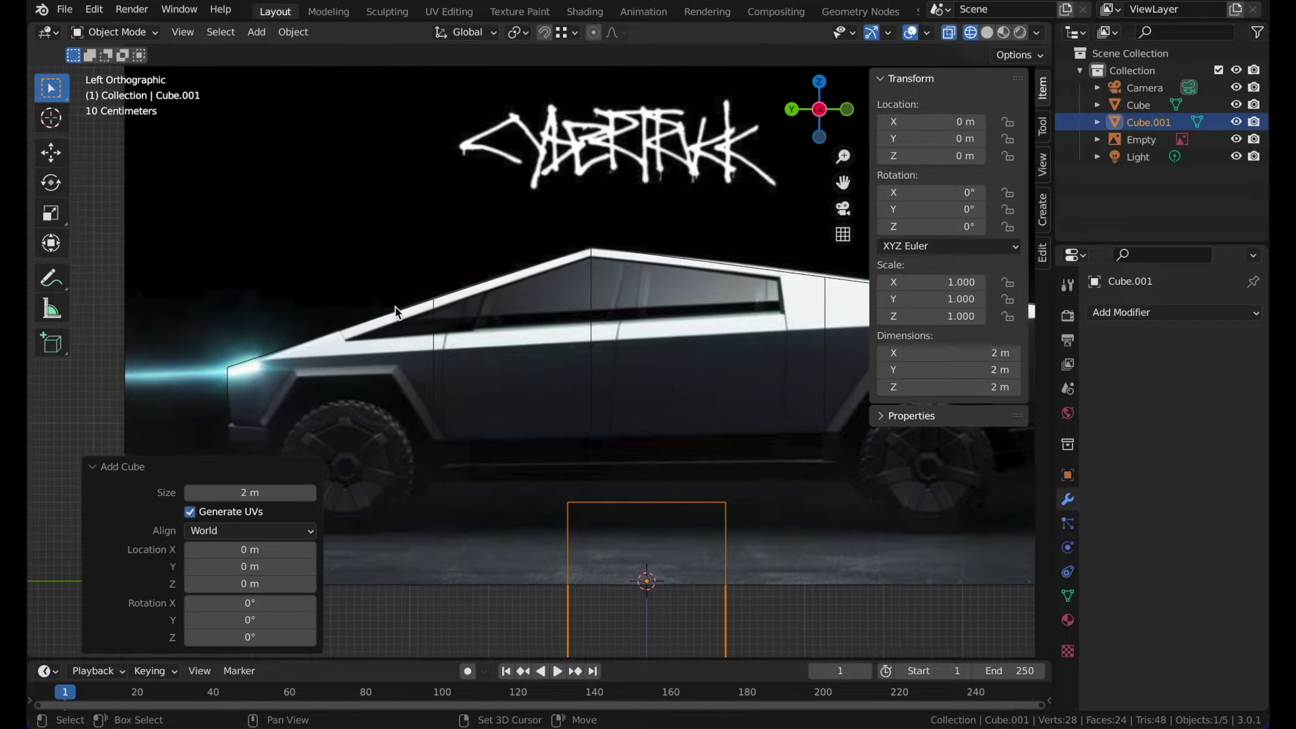
# - Move the new cube over the front wheel, to about Y 3.78 m and Z 1.59 m
pyautogui.press('g')
pyautogui.click(307, 180)
pyautogui.scroll(2, 305, 184)
pyautogui.scroll(2, 306, 185)
pyautogui.keyDown('shift'); pyautogui.moveTo(433, 290); pyautogui.dragTo(568, 235, button='middle'); pyautogui.keyUp('shift')
pyautogui.press('g')
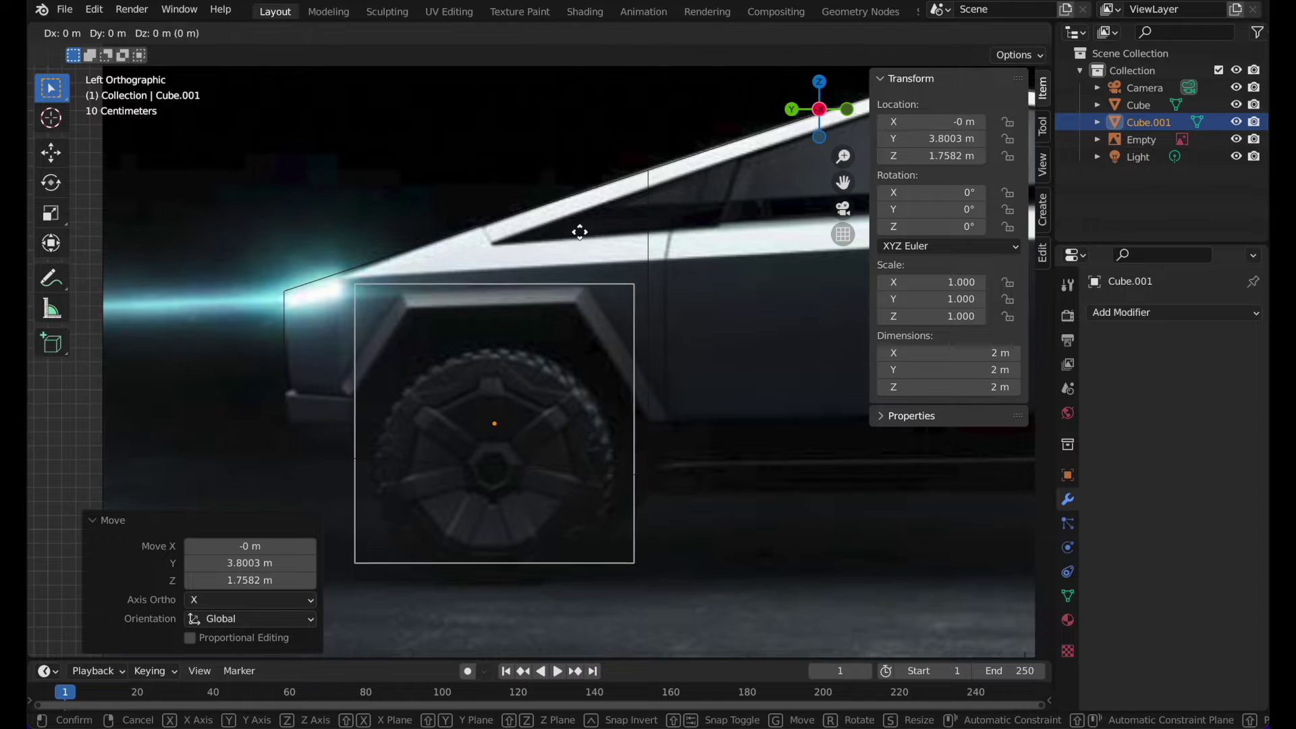
pyautogui.click(585, 260)
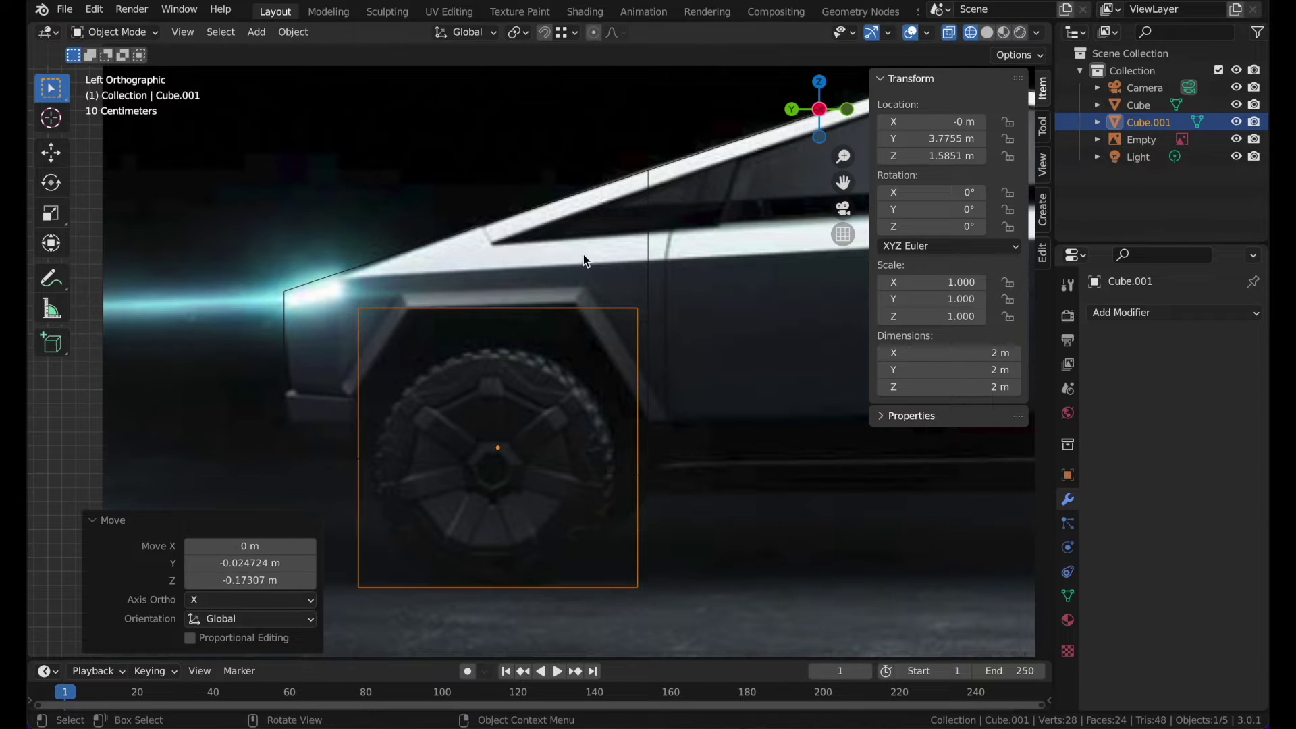
# - Raise the cube's top rear vertices about 0.043 m along Z to follow the front wheel arch's slope
pyautogui.press('Tab')
pyautogui.click(688, 311)
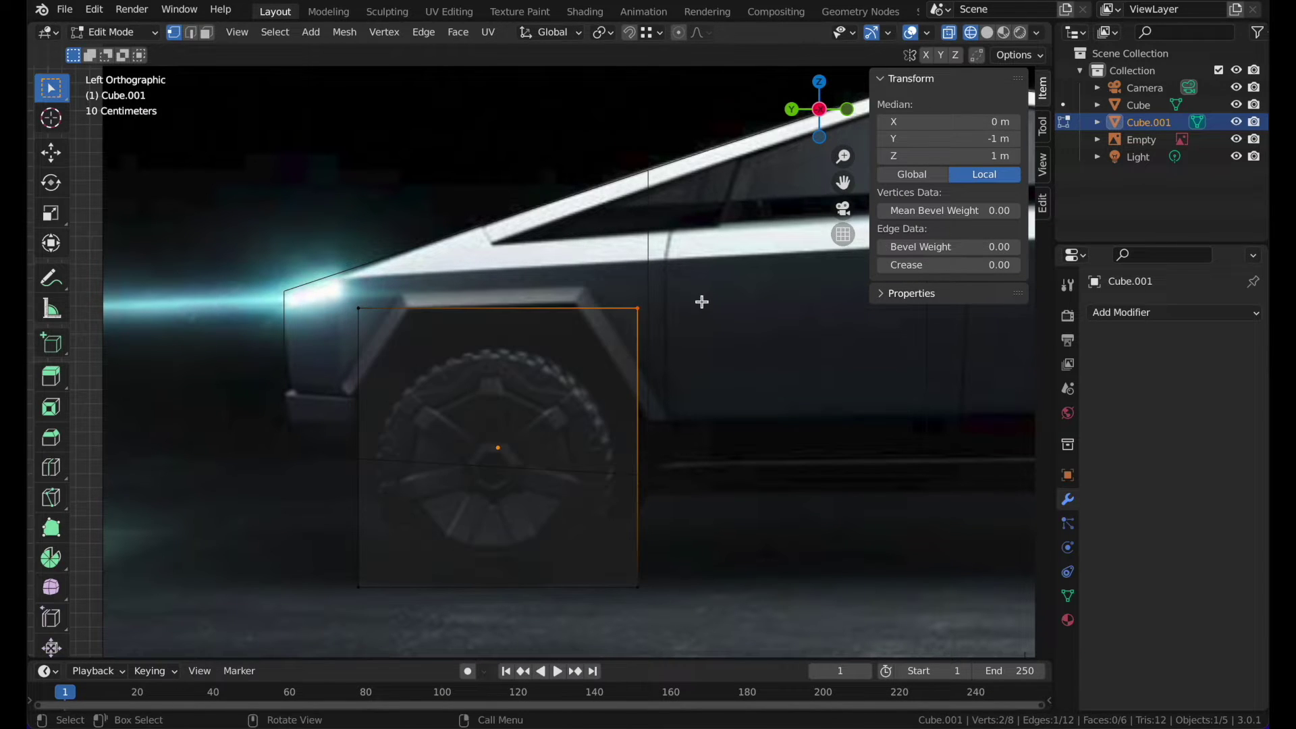
pyautogui.press('g')
pyautogui.press('z')
pyautogui.click(703, 296)
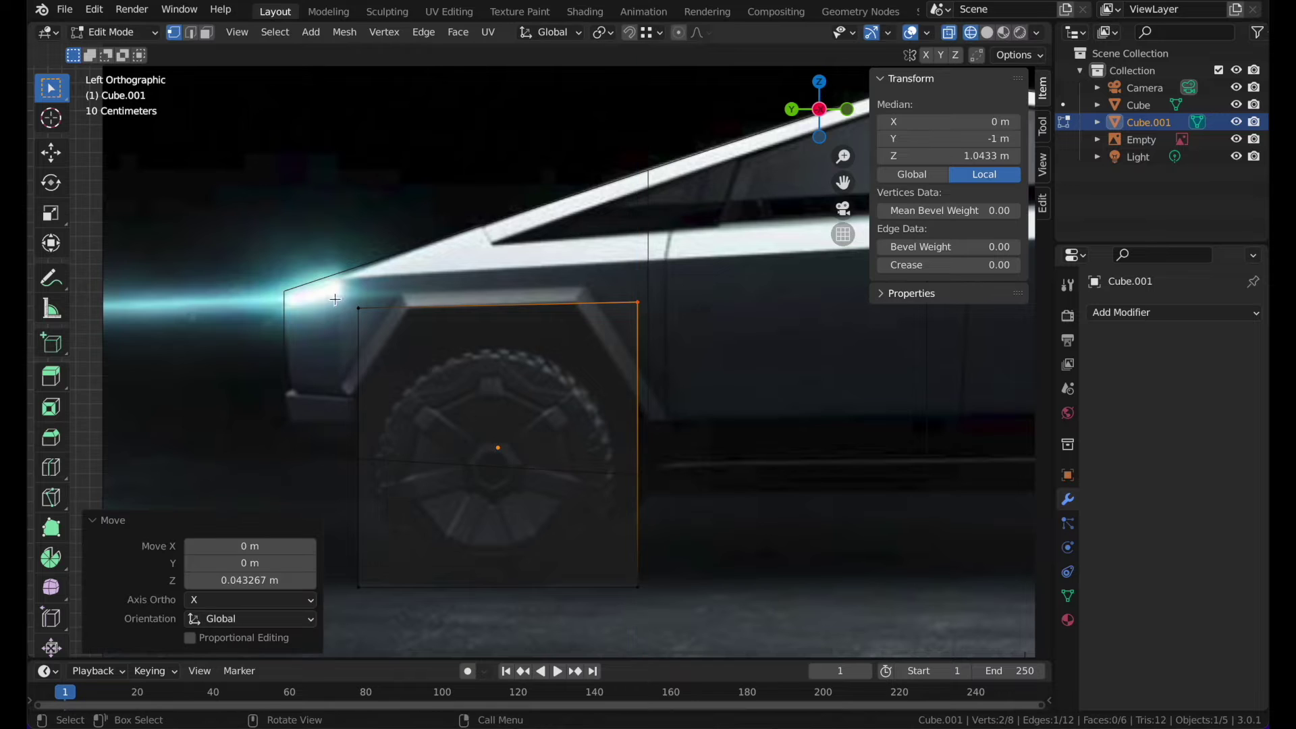
# - Scale the cube's bottom vertices by about 1.76 along Y to flare the base
pyautogui.click(357, 309)
pyautogui.moveTo(310, 547); pyautogui.dragTo(703, 613)
pyautogui.press('s')
pyautogui.press('y')
pyautogui.click(1015, 498)
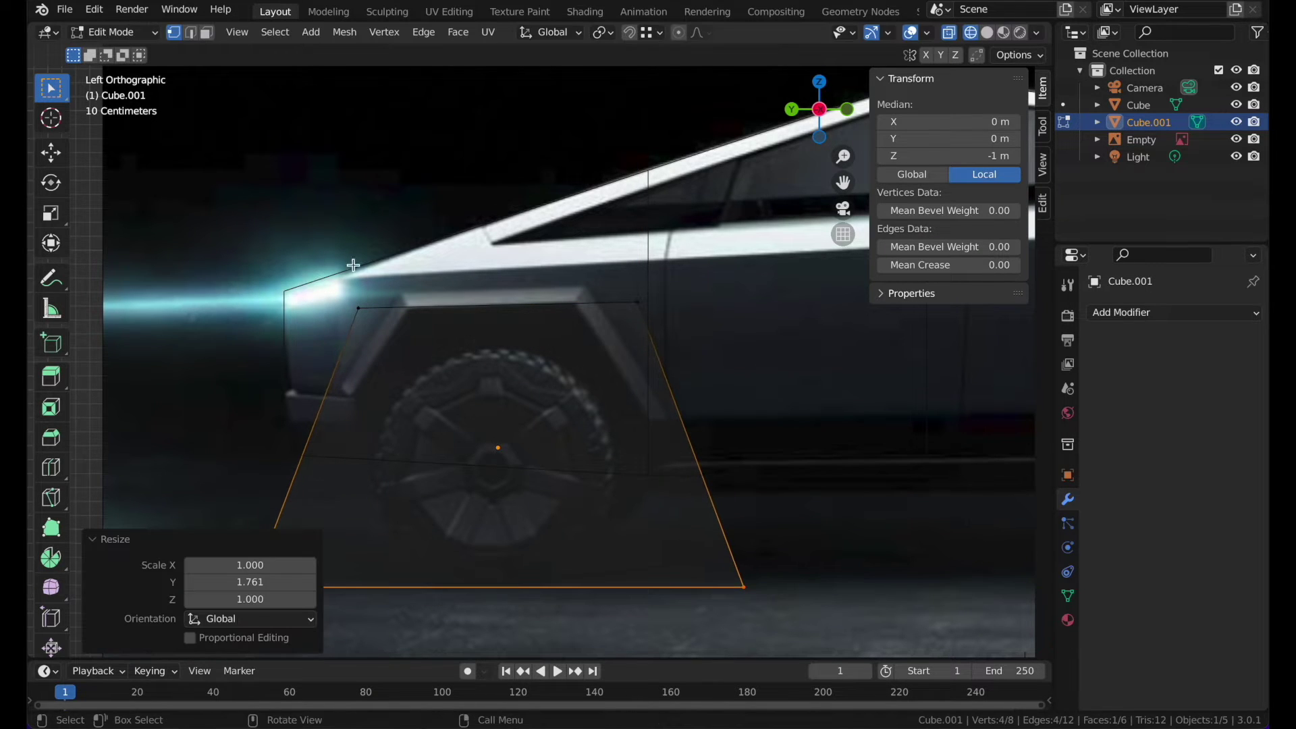
# - Narrow the cube's top to the arch's upper edge and raise the bottom vertices about 0.11 m along Z
pyautogui.press('g')
pyautogui.press('z')
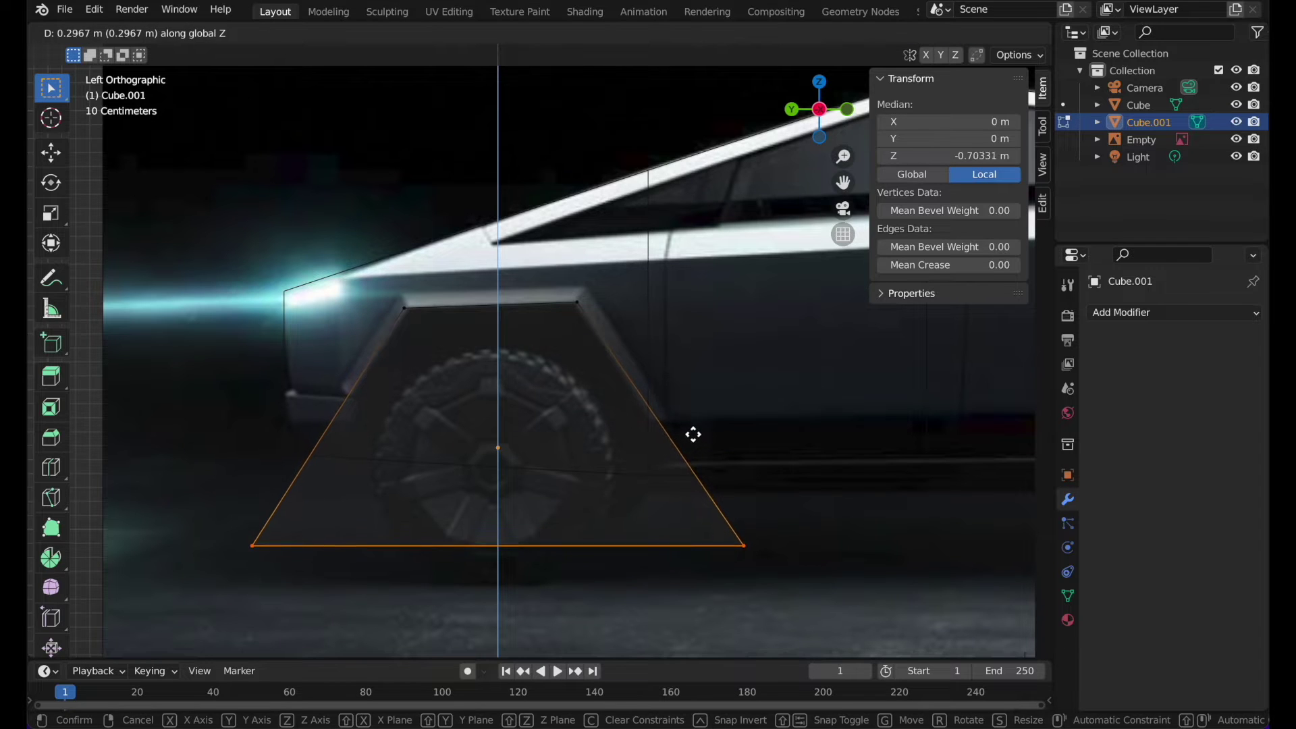
pyautogui.click(692, 461)
# - Cut a horizontal edge loop around the flared cube and slide it by a factor of about -0.334 to the arch's front lower corner
pyautogui.click(51, 467)
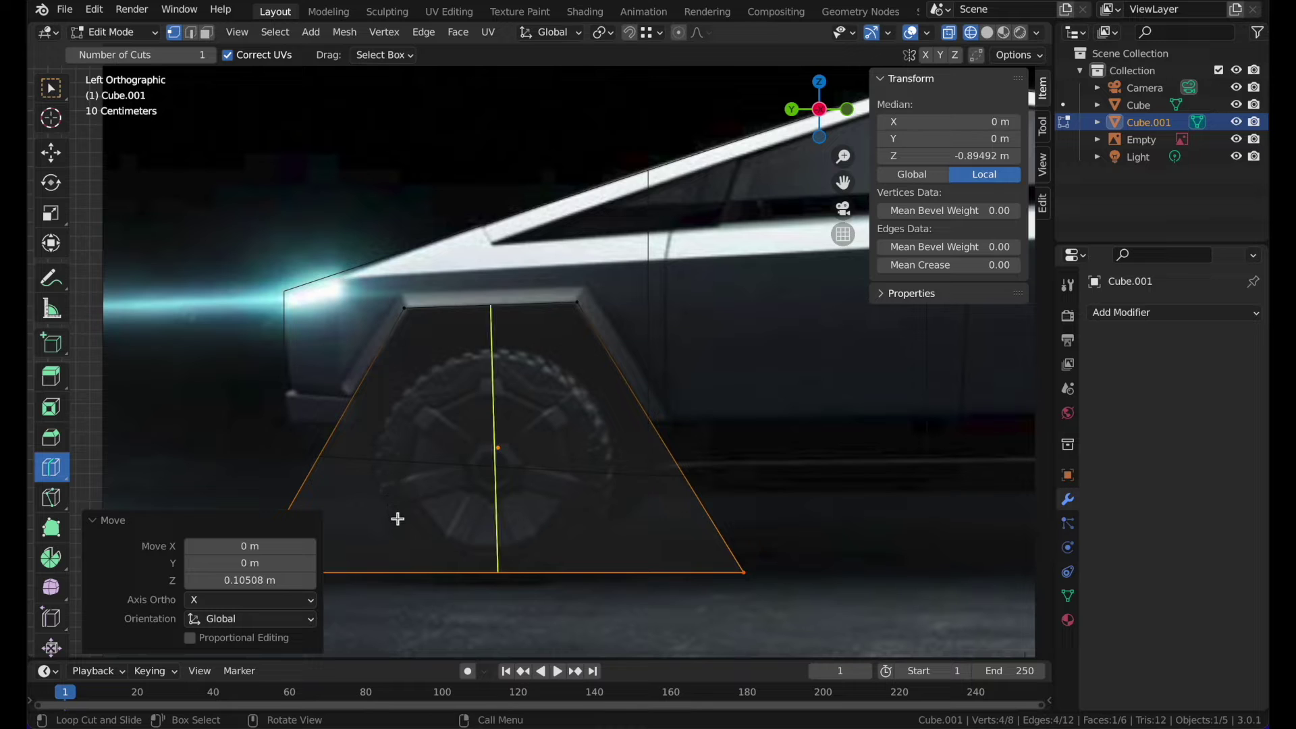
pyautogui.click(319, 426)
pyautogui.keyDown('shift'); pyautogui.moveTo(507, 377); pyautogui.dragTo(557, 356, button='middle'); pyautogui.keyUp('shift')
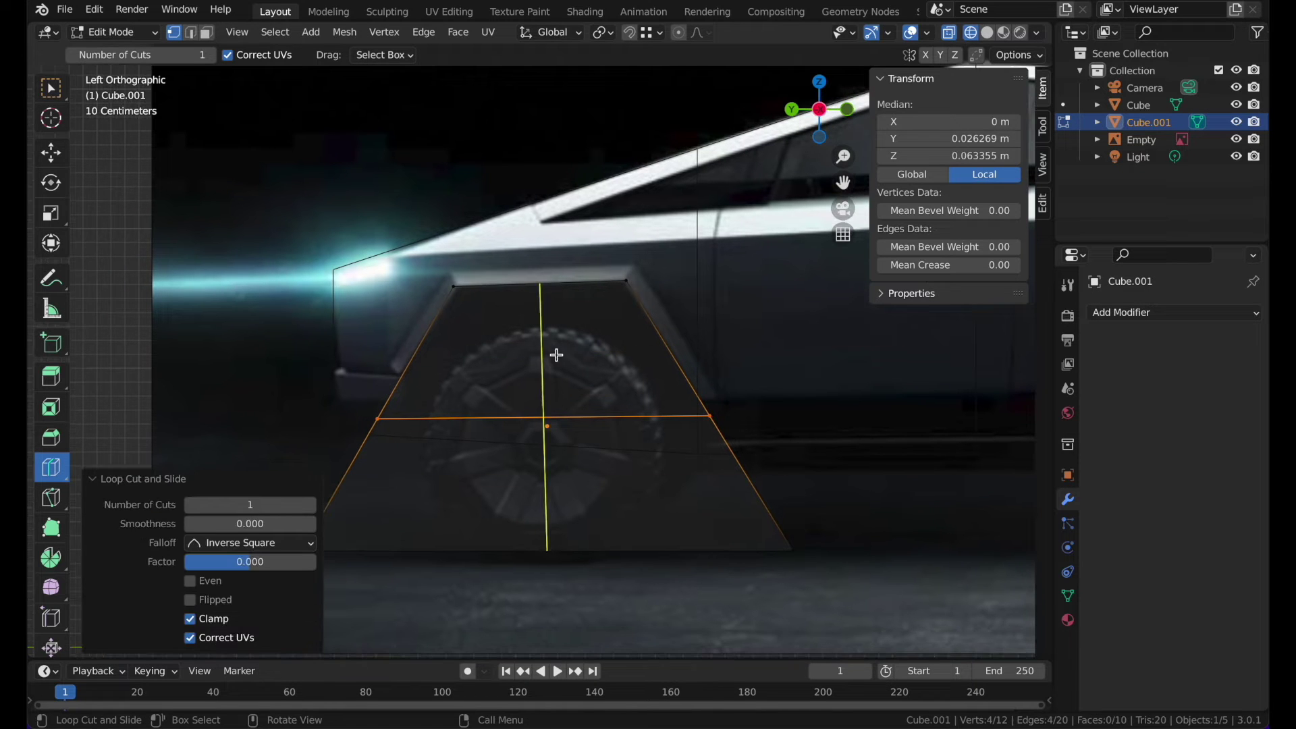
pyautogui.click(51, 88)
pyautogui.press('g')
pyautogui.press('g')
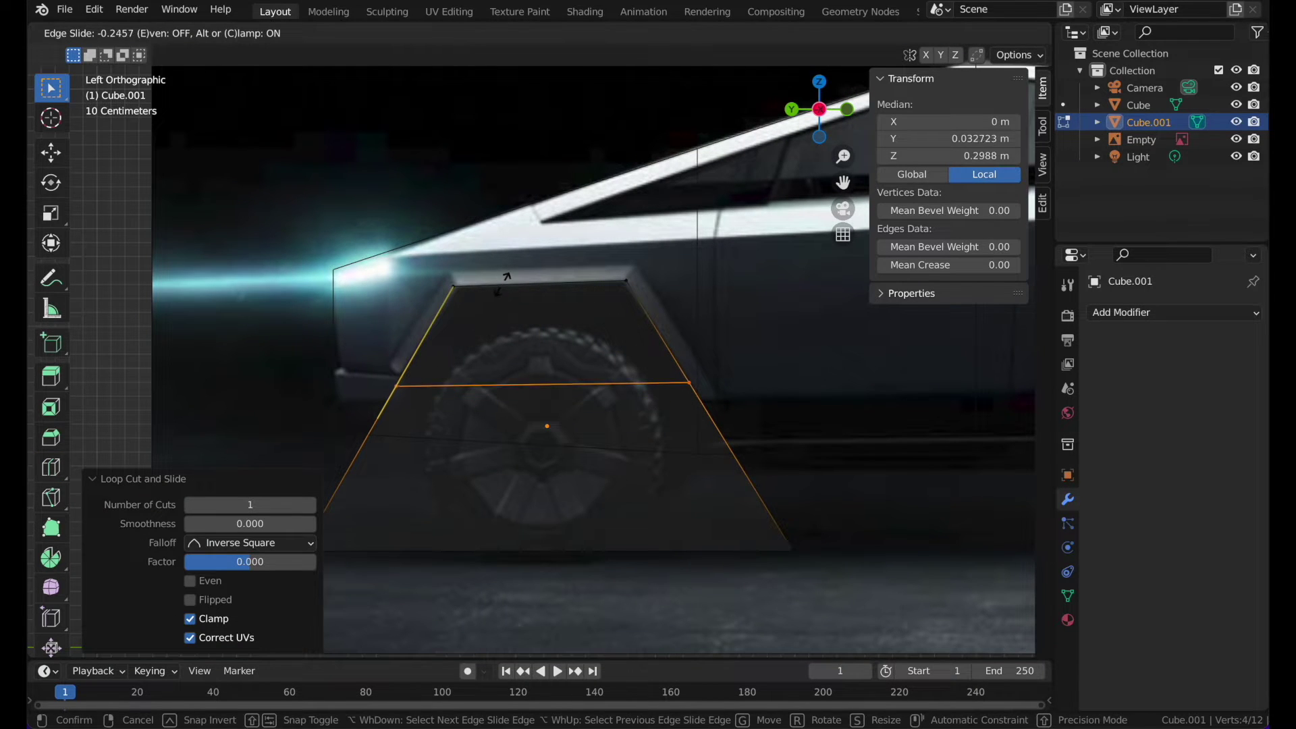
pyautogui.click(506, 273)
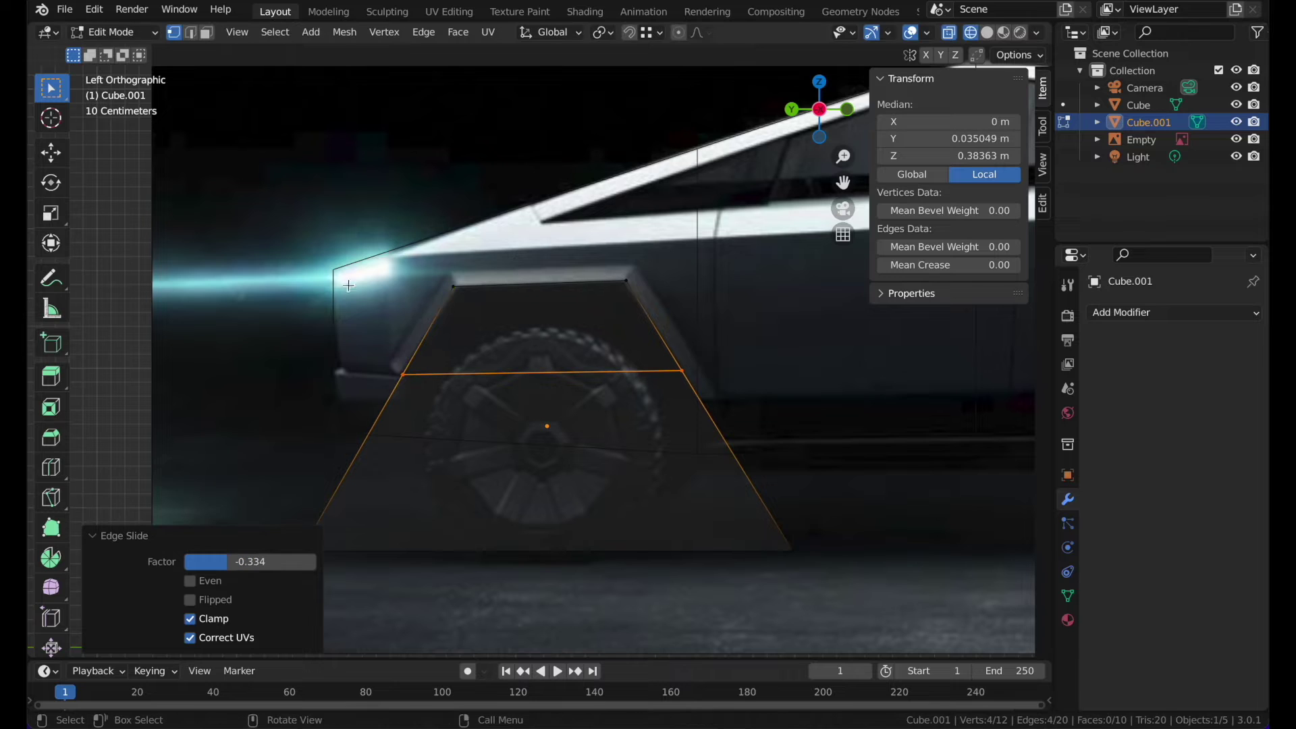
# - Move the cube's front bottom vertices about 0.85 m rearward along Y
pyautogui.keyDown('shift'); pyautogui.moveTo(312, 485); pyautogui.dragTo(370, 403, button='middle'); pyautogui.keyUp('shift')
pyautogui.moveTo(321, 466); pyautogui.dragTo(556, 544)
pyautogui.press('g')
pyautogui.press('y')
pyautogui.click(679, 525)
# - Slide the loop's rear vertices down the slanted edge by a factor of about 0.13 to the arch's rear lower corner
pyautogui.keyDown('shift'); pyautogui.moveTo(686, 518); pyautogui.dragTo(569, 527, button='middle'); pyautogui.keyUp('shift')
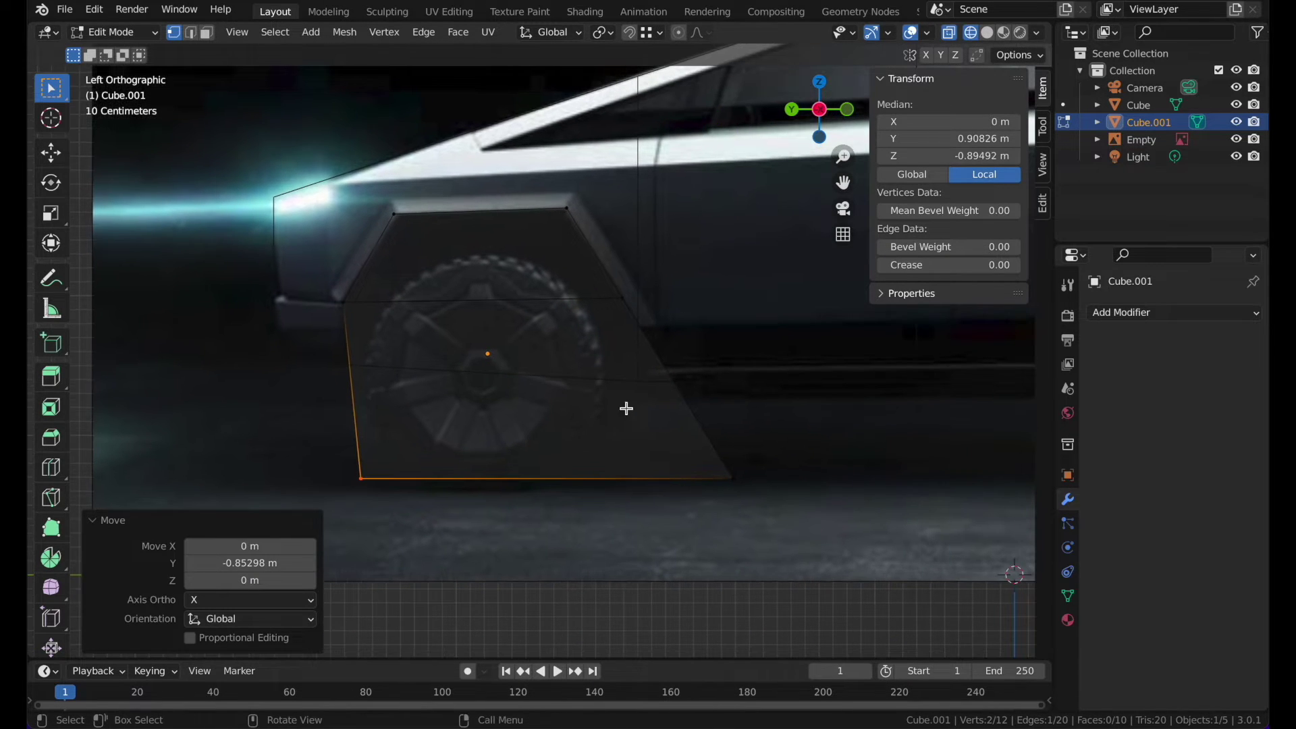
pyautogui.hotkey('alt', 'a')
pyautogui.moveTo(611, 290); pyautogui.dragTo(724, 358)
pyautogui.press('g')
pyautogui.press('g')
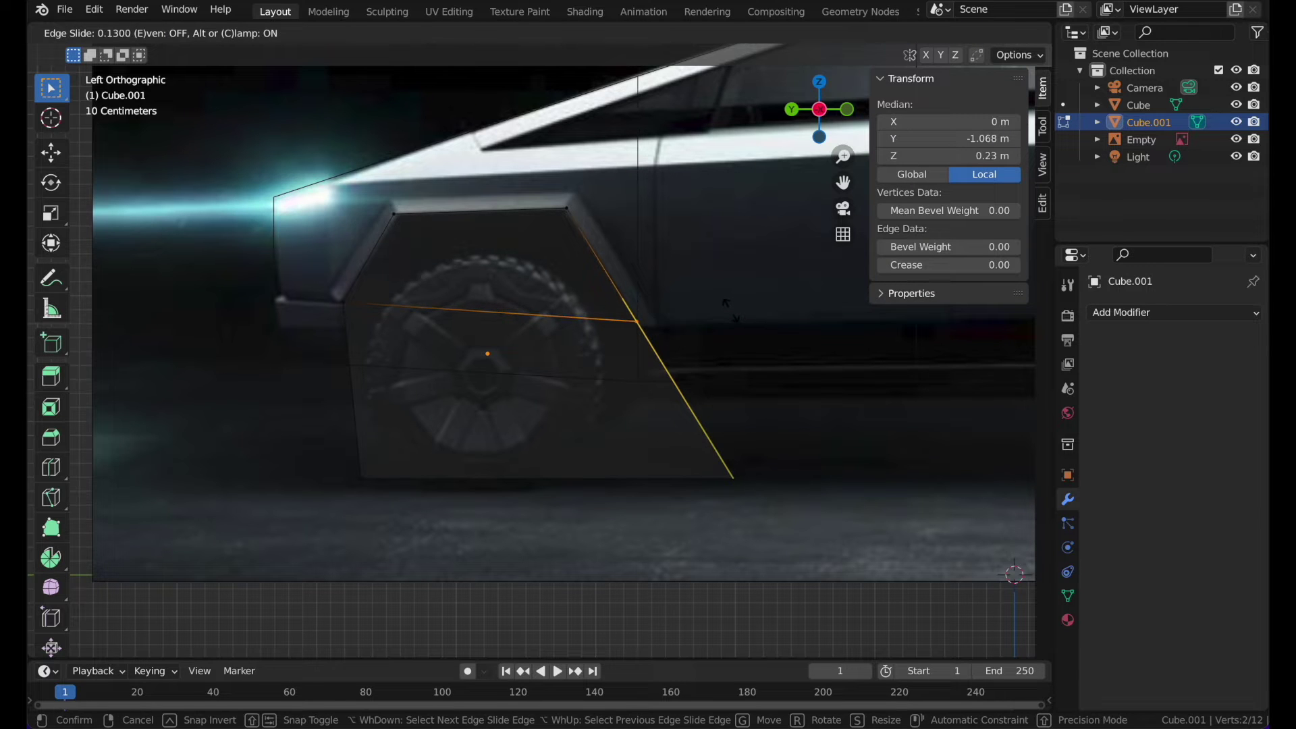
pyautogui.click(727, 317)
# - Move the cube's rear bottom vertices forward along Y to nearly below the arch's rear lower corner
pyautogui.moveTo(659, 432); pyautogui.dragTo(814, 494)
pyautogui.press('g')
pyautogui.press('y')
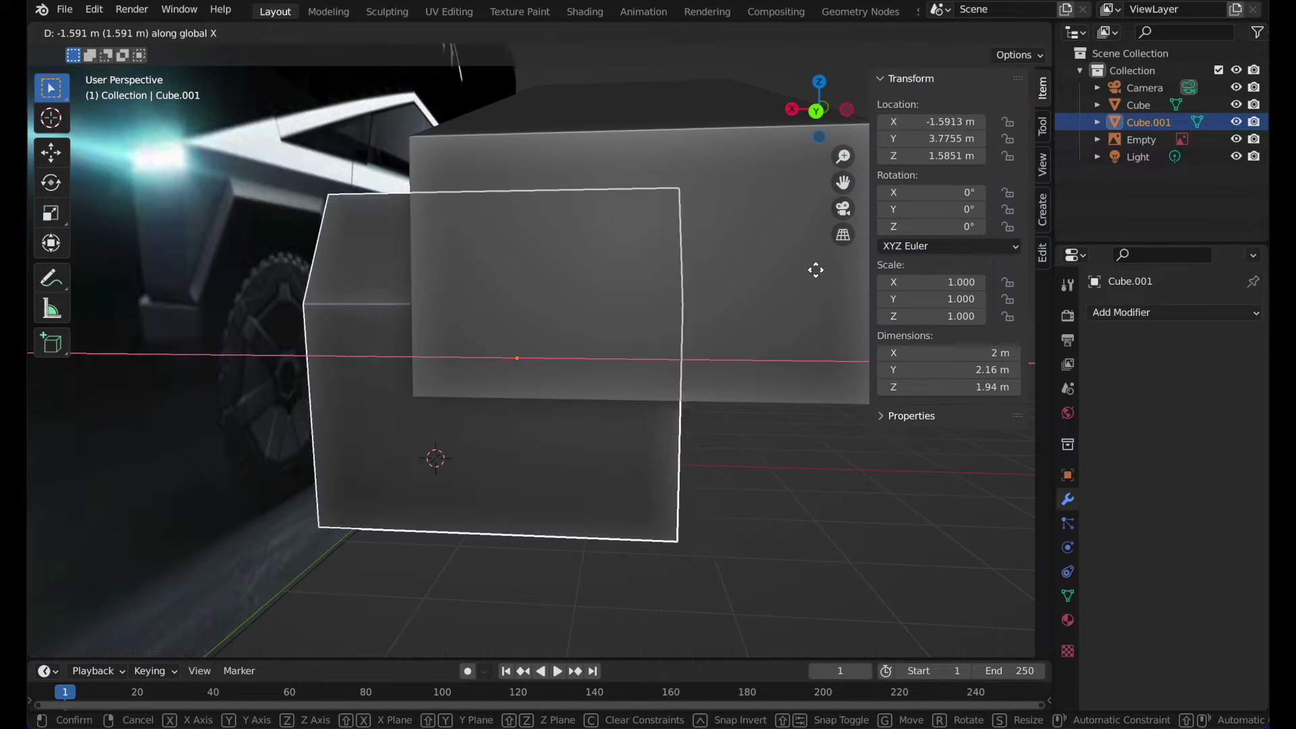
# - Move the wheel-arch block to about X -2.27 m, in line with the body, and scale it about 1.5 along X
pyautogui.click(610, 284)
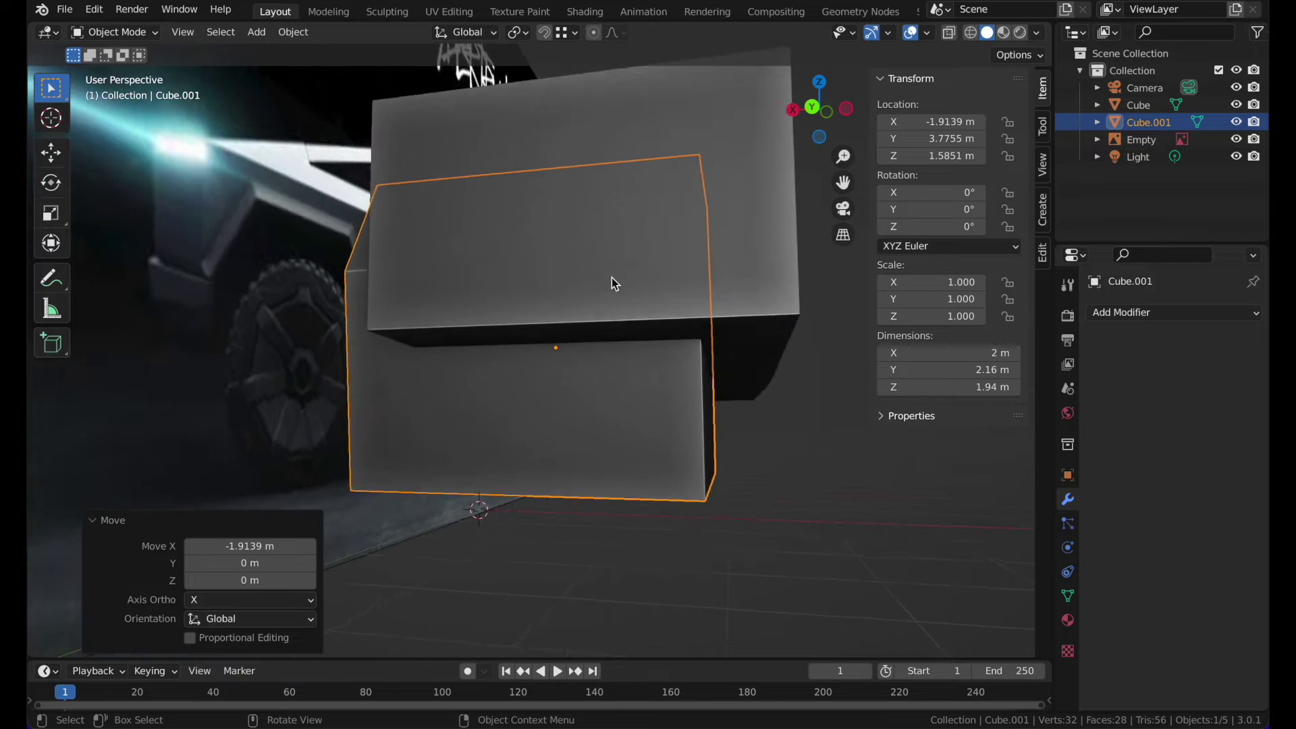
pyautogui.scroll(-3, 614, 280)
pyautogui.press('s')
pyautogui.press('x')
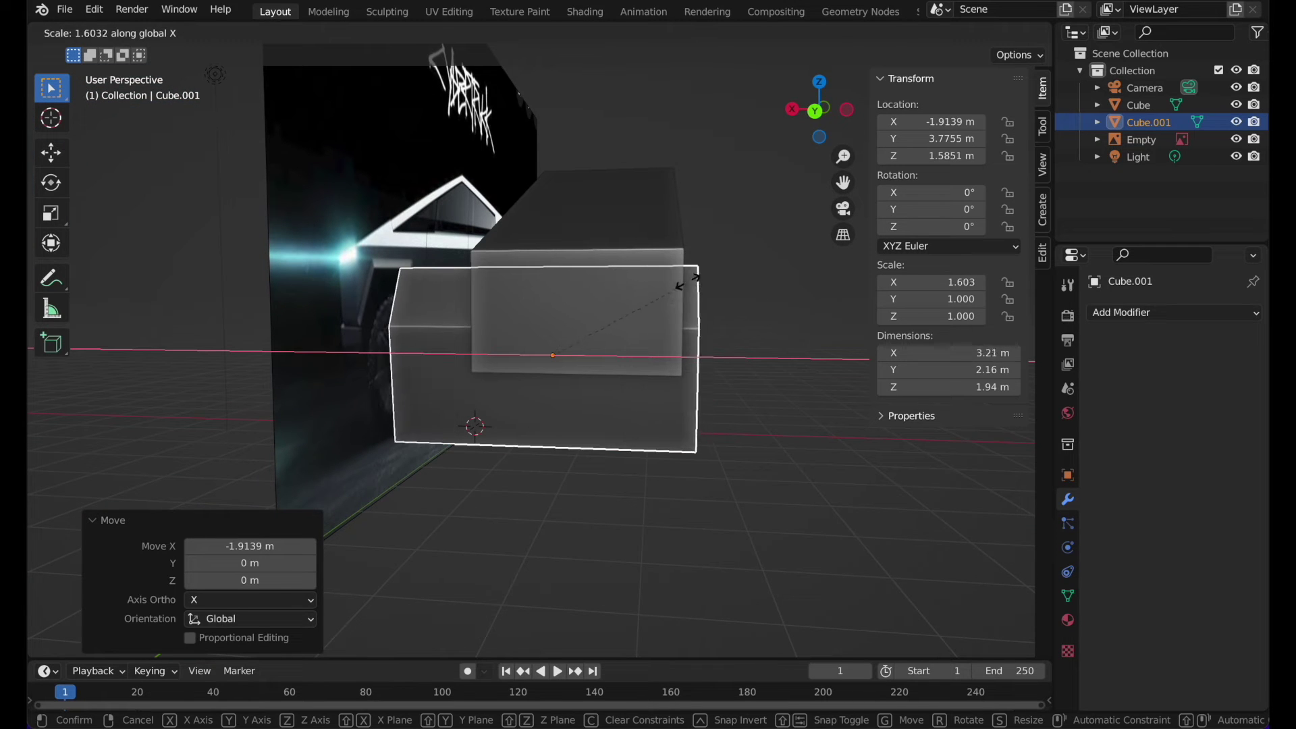
pyautogui.click(683, 281)
pyautogui.press('g')
pyautogui.press('x')
pyautogui.click(707, 290)
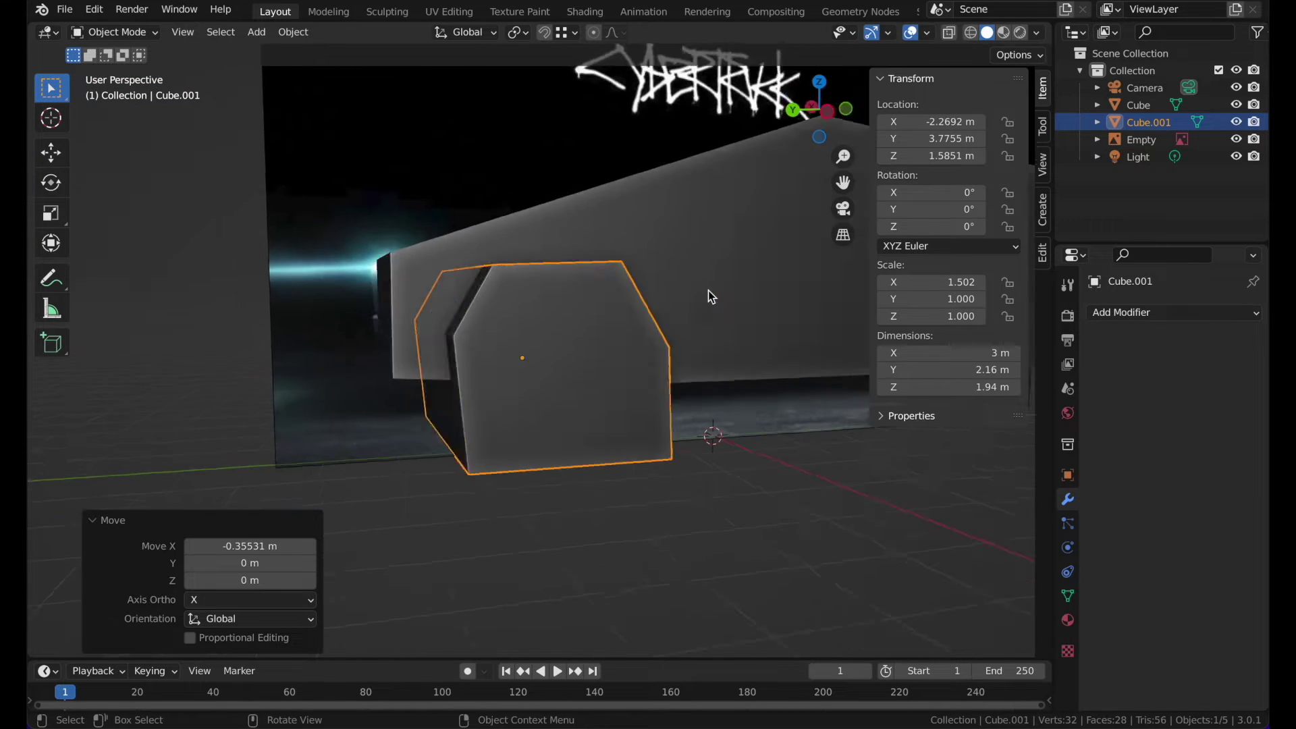
# - Duplicate the wheel-arch block and move the copy about -6.71 m along Y towards the rear wheel
pyautogui.moveTo(707, 290); pyautogui.dragTo(645, 309, button='middle')
pyautogui.click(710, 286)
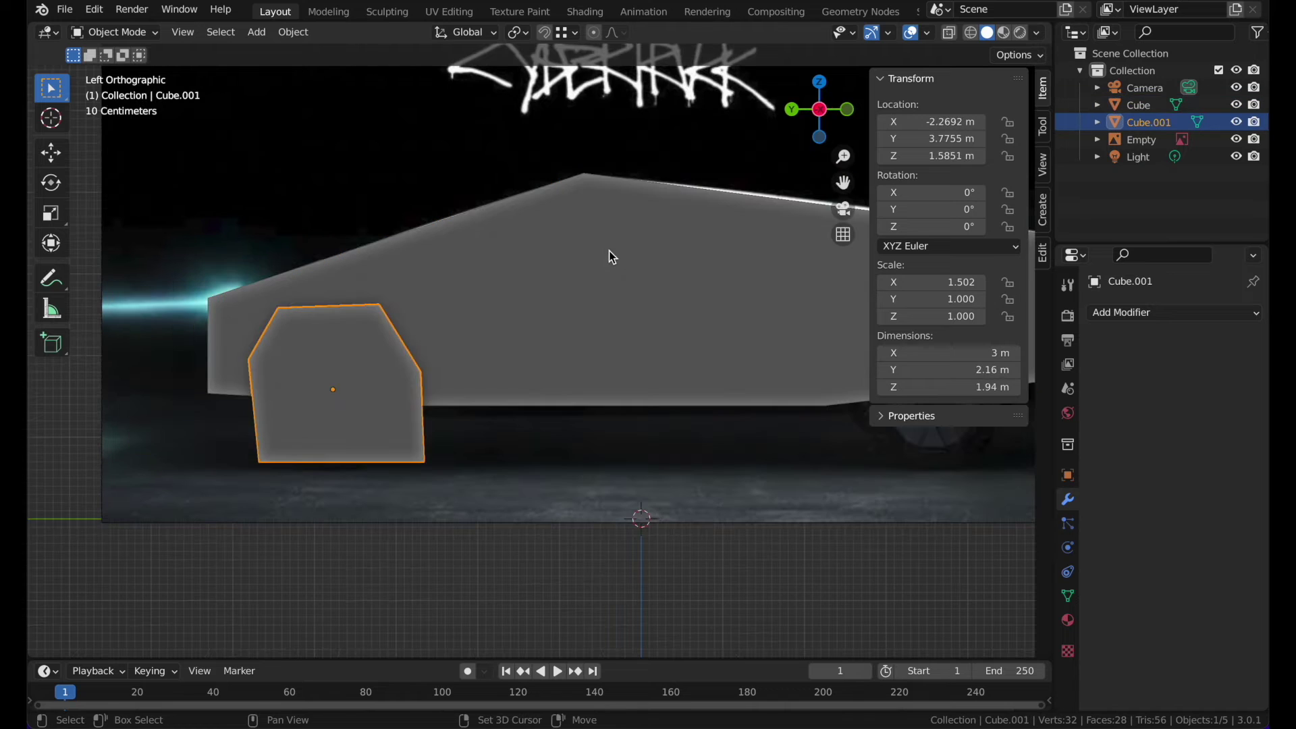
pyautogui.hotkey('shift', 'd')
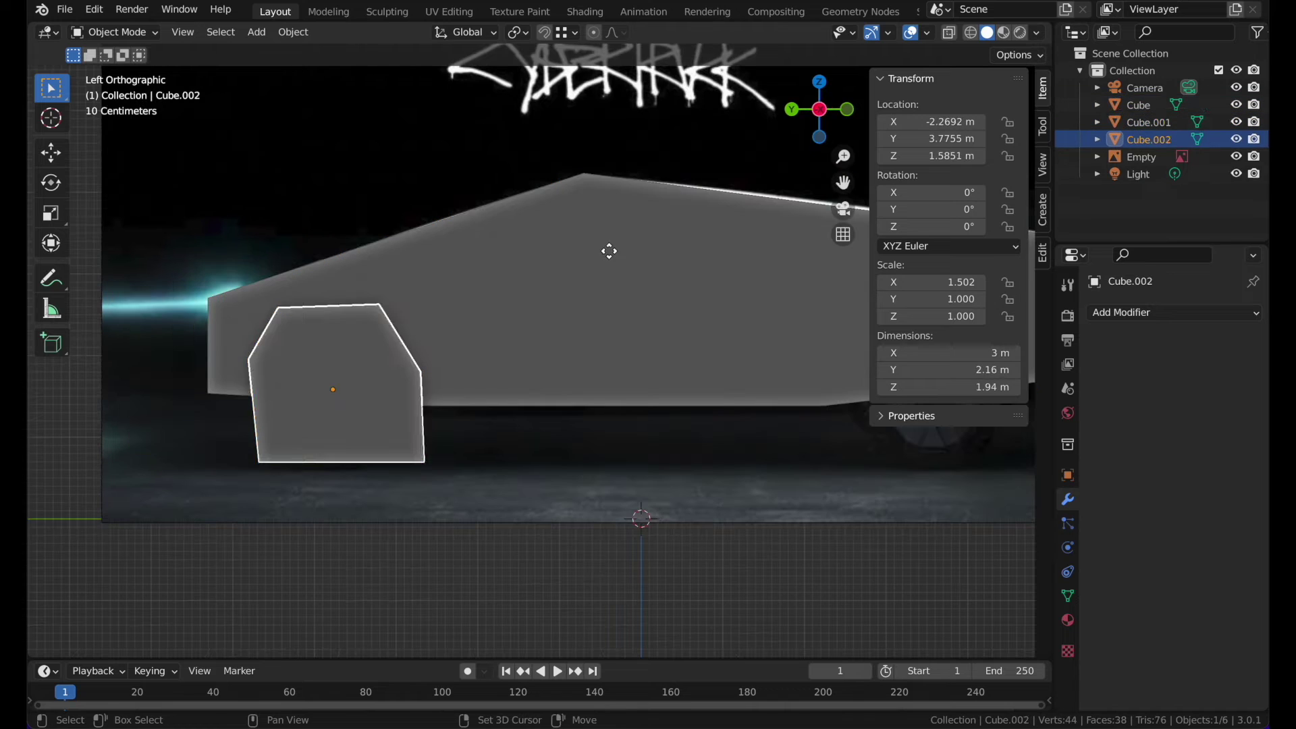
pyautogui.rightClick(611, 254)
pyautogui.press('g')
pyautogui.press('y')
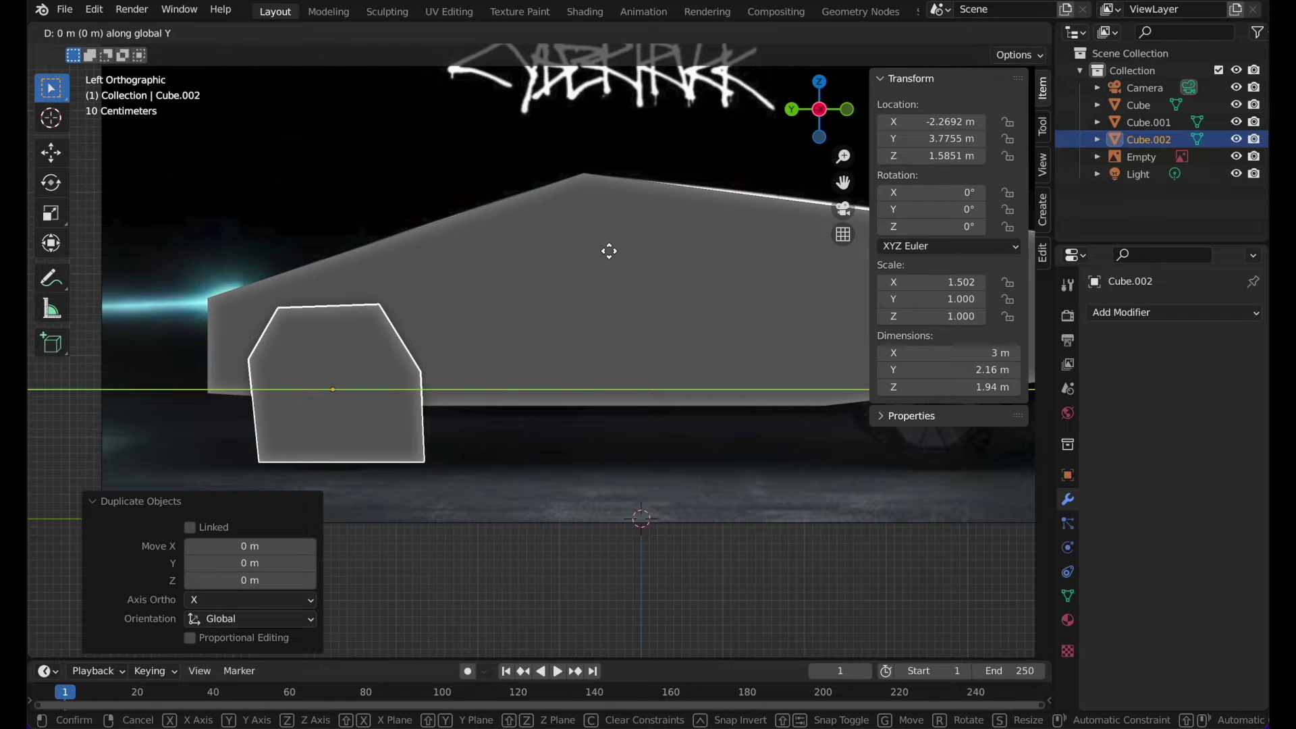
pyautogui.click(139, 211)
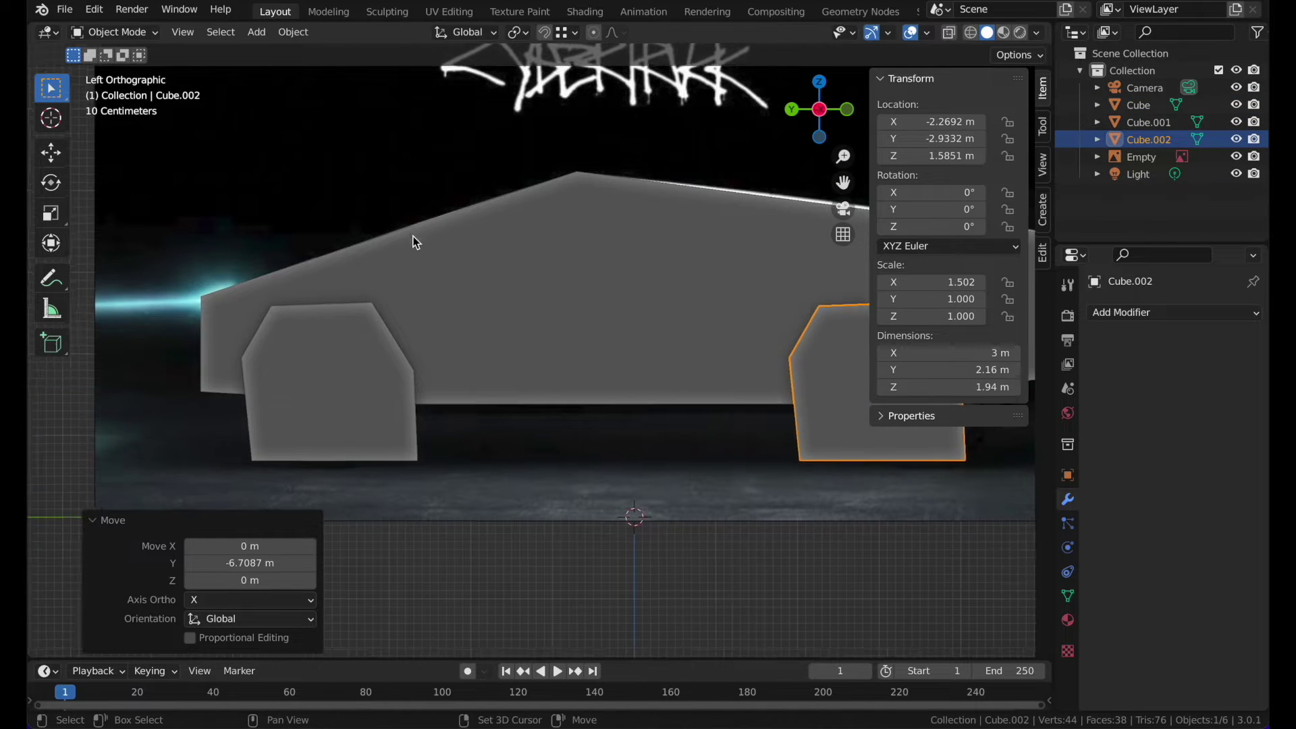
# - In wireframe, move the duplicated block a further -0.62 m or so along Y onto the rear wheel arch
pyautogui.keyDown('shift'); pyautogui.hscroll(5, 413, 236); pyautogui.keyUp('shift')
pyautogui.press('z')
pyautogui.click(345, 240)
pyautogui.scroll(3, 345, 248)
pyautogui.keyDown('shift'); pyautogui.hscroll(5, 345, 249); pyautogui.keyUp('shift')
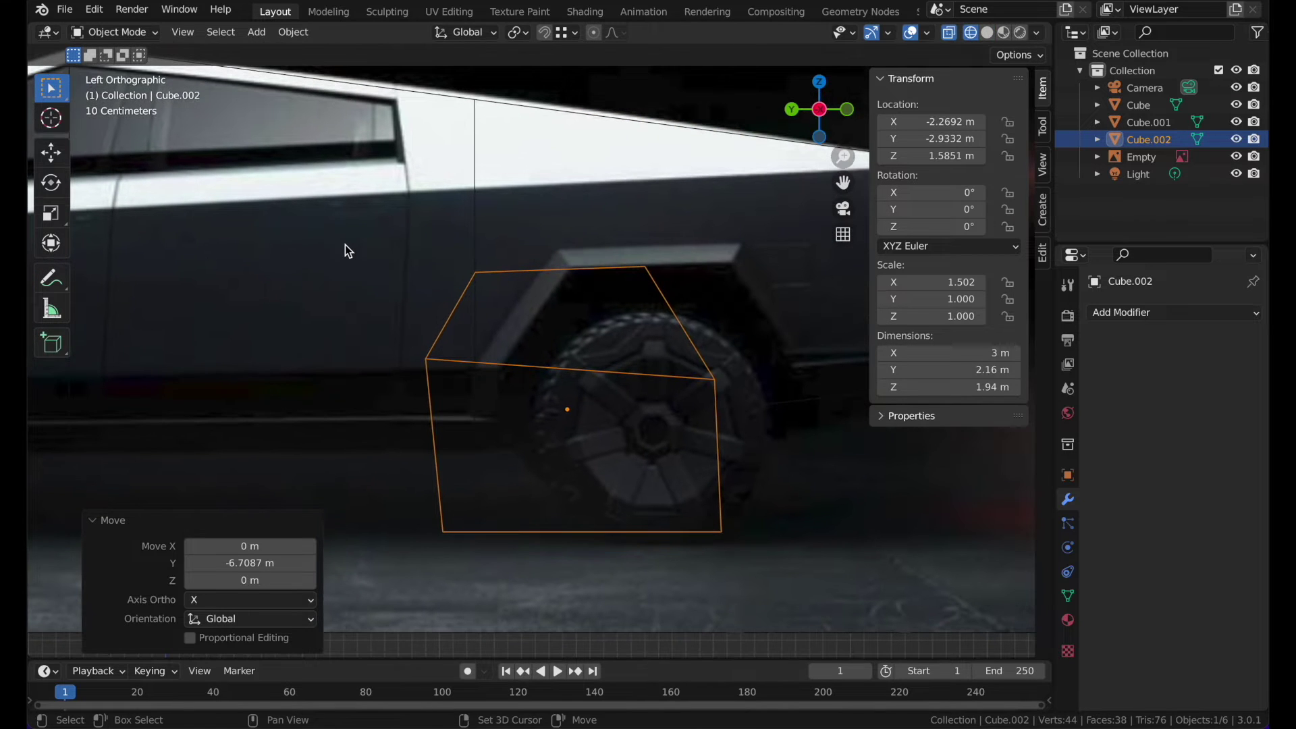
pyautogui.press('g')
pyautogui.press('y')
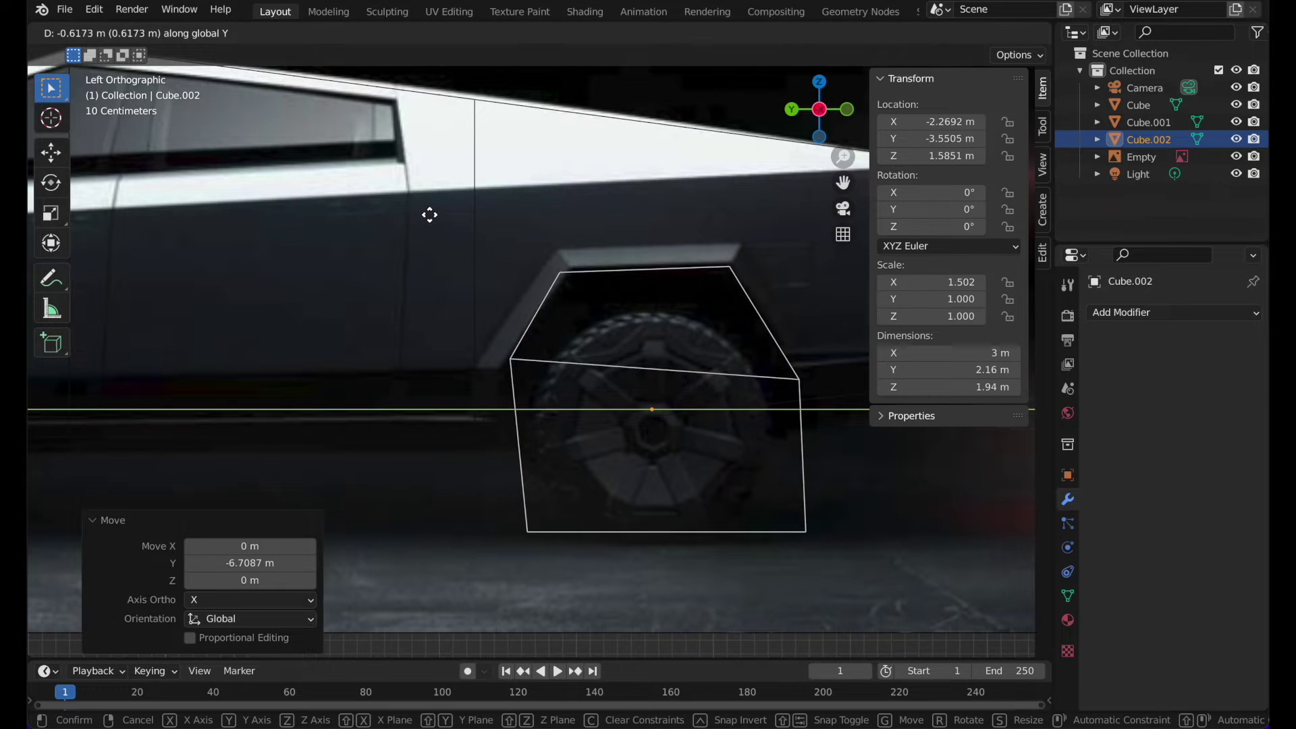
pyautogui.click(430, 215)
# - Fine-tune the rear block by raising it about 0.025 m along Z and shifting it about -0.025 m along Y
pyautogui.keyDown('shift'); pyautogui.hscroll(3, 429, 214); pyautogui.keyUp('shift')
pyautogui.press('g')
pyautogui.press('z')
pyautogui.click(430, 212)
pyautogui.press('g')
pyautogui.press('y')
pyautogui.click(437, 217)
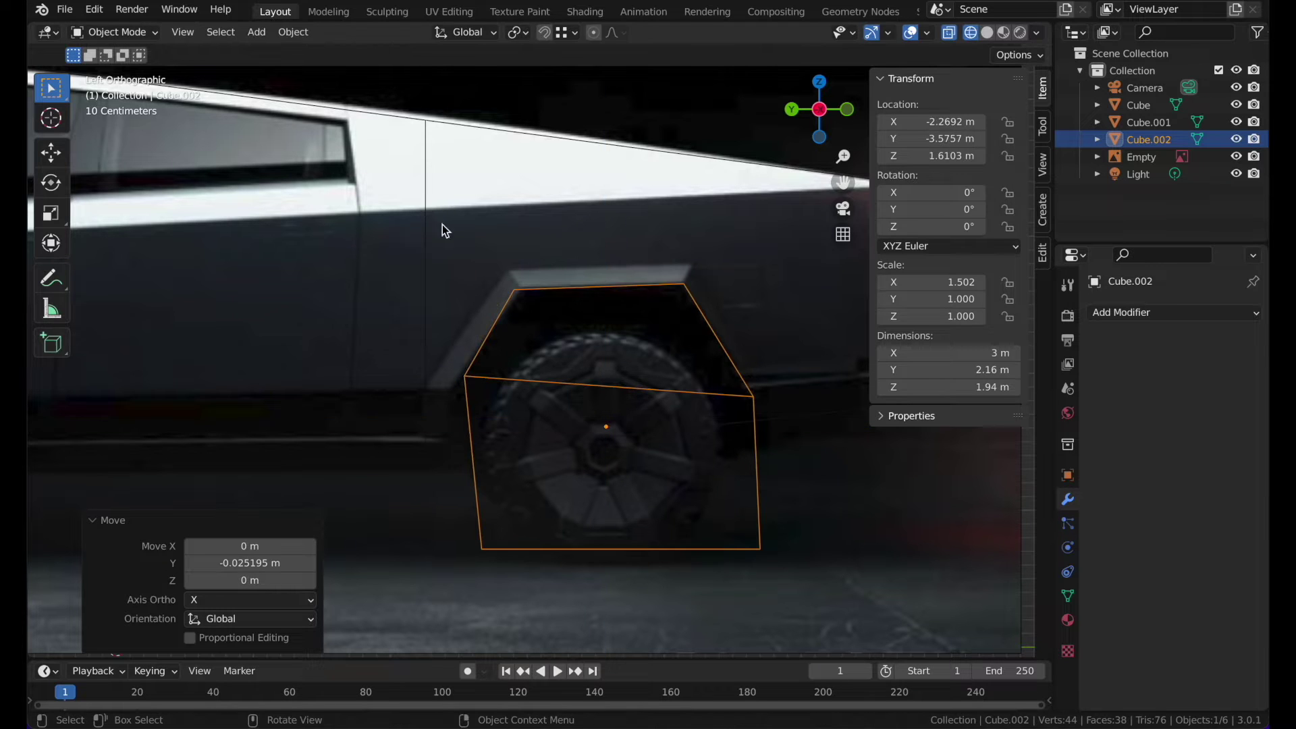
# - Move the rear block's front top corner and both mid-height side corners to follow the rear wheel arch outline
pyautogui.press('Tab')
pyautogui.click(553, 314)
pyautogui.press('g')
pyautogui.click(570, 296)
pyautogui.moveTo(443, 354); pyautogui.dragTo(524, 385)
pyautogui.press('g')
pyautogui.click(593, 388)
pyautogui.moveTo(730, 372); pyautogui.dragTo(786, 410)
pyautogui.press('g')
pyautogui.click(772, 398)
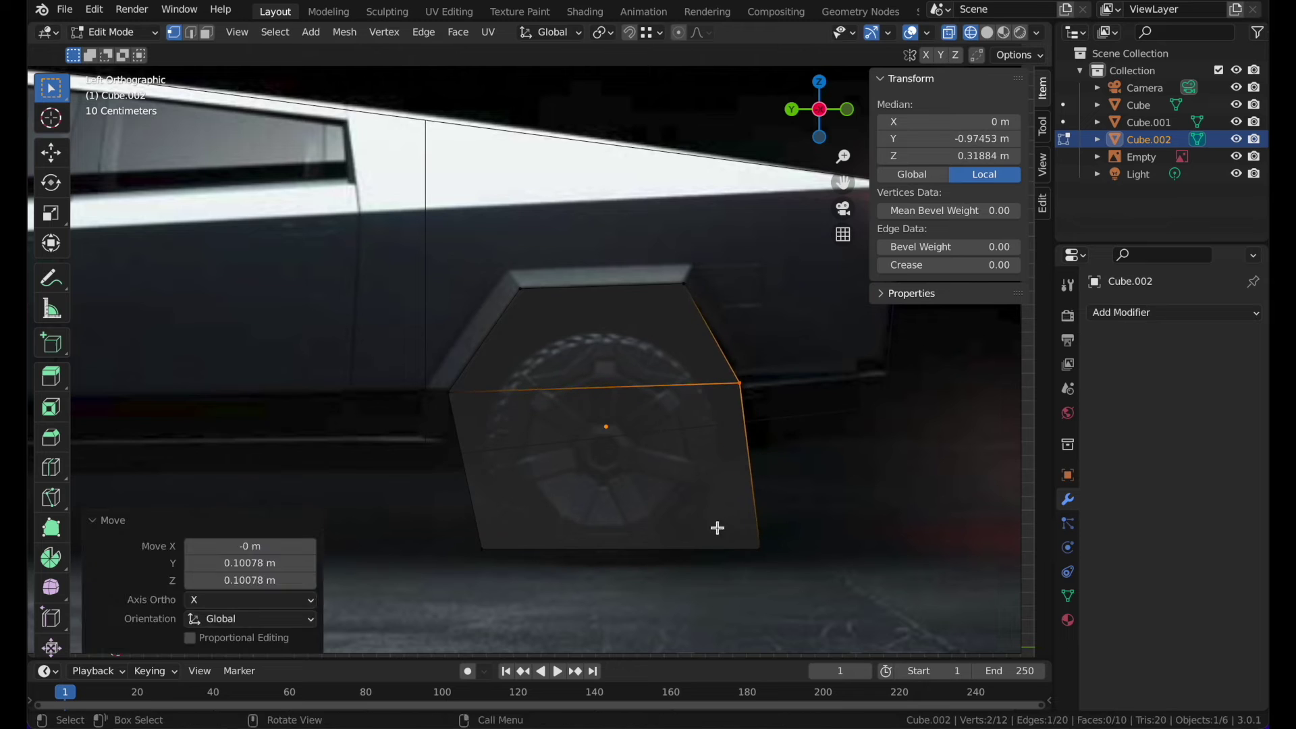
# - Move the rear block's bottom corners inward beneath the wheel and refine its front mid-height corner against the arch
pyautogui.moveTo(718, 526); pyautogui.dragTo(828, 607)
pyautogui.press('g')
pyautogui.click(823, 614)
pyautogui.press('g')
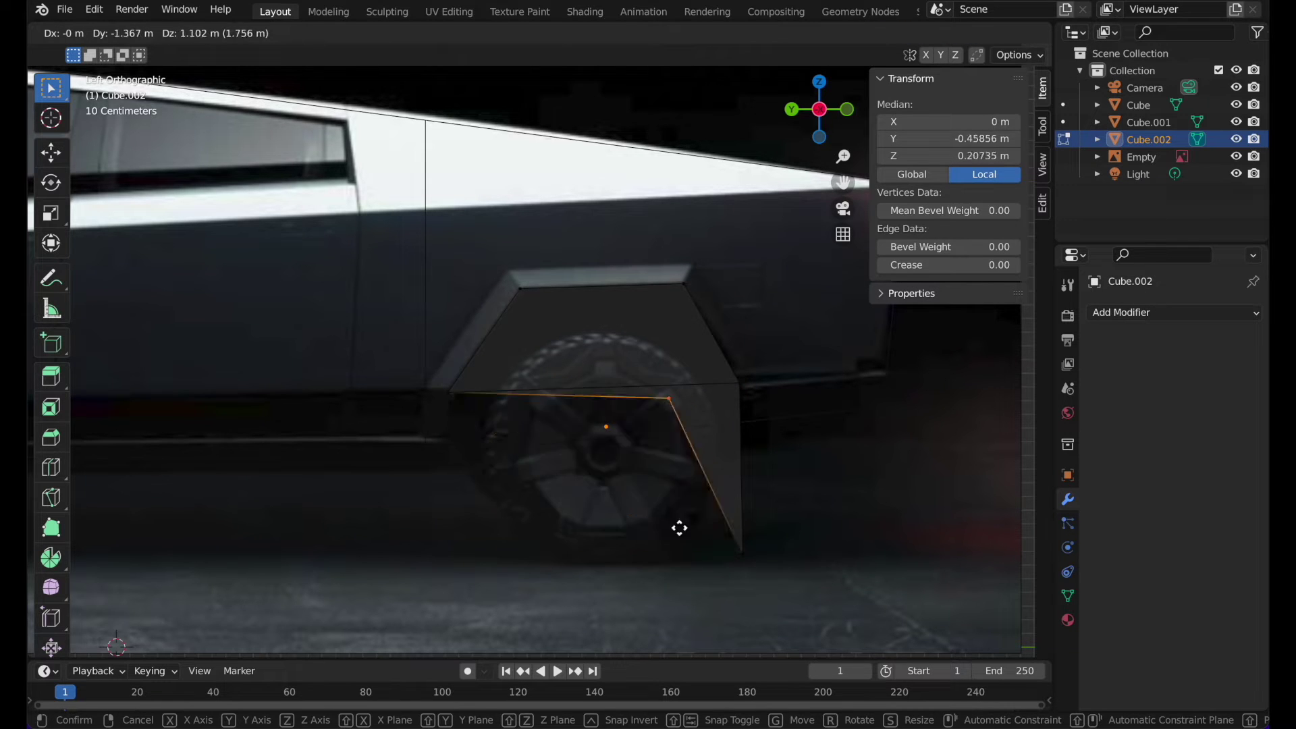
pyautogui.click(541, 616)
pyautogui.hotkey('alt', 'a')
pyautogui.moveTo(417, 359); pyautogui.dragTo(578, 447)
pyautogui.press('g')
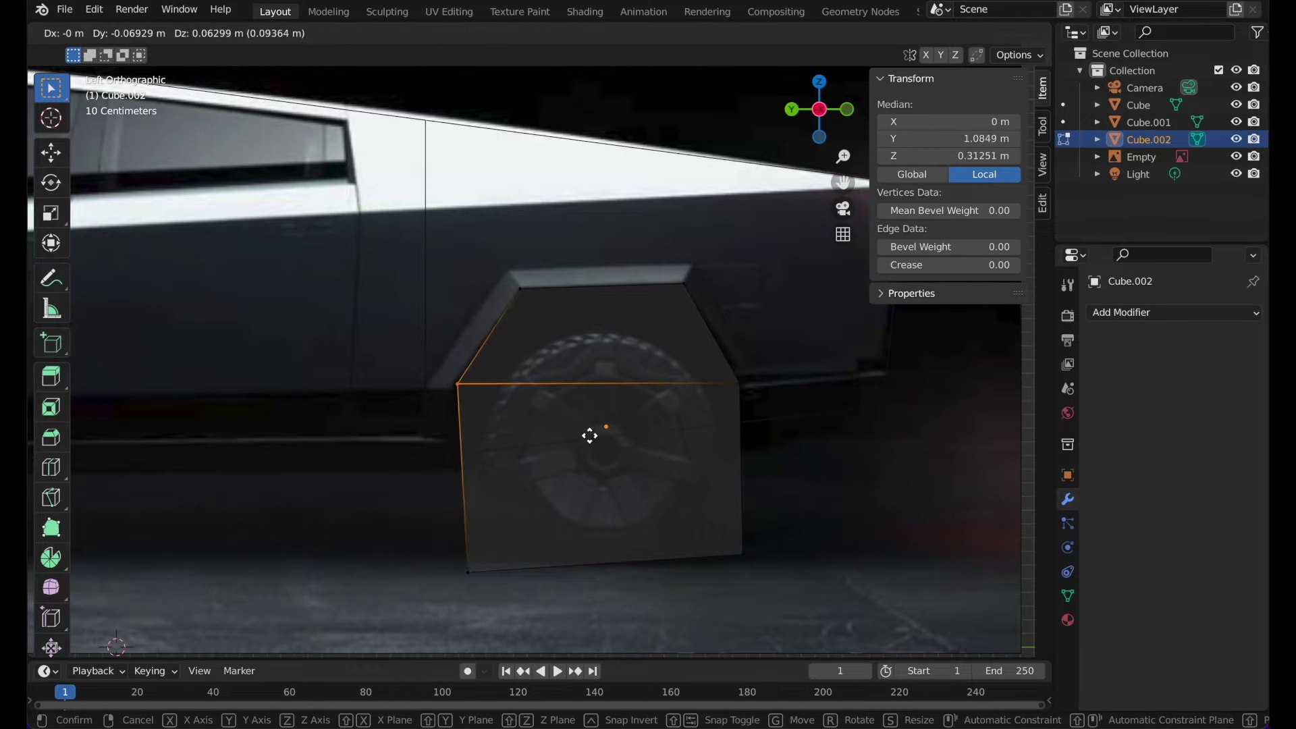
pyautogui.click(582, 446)
pyautogui.hotkey('alt', 'a')
pyautogui.click(512, 569)
pyautogui.press('g')
pyautogui.click(509, 570)
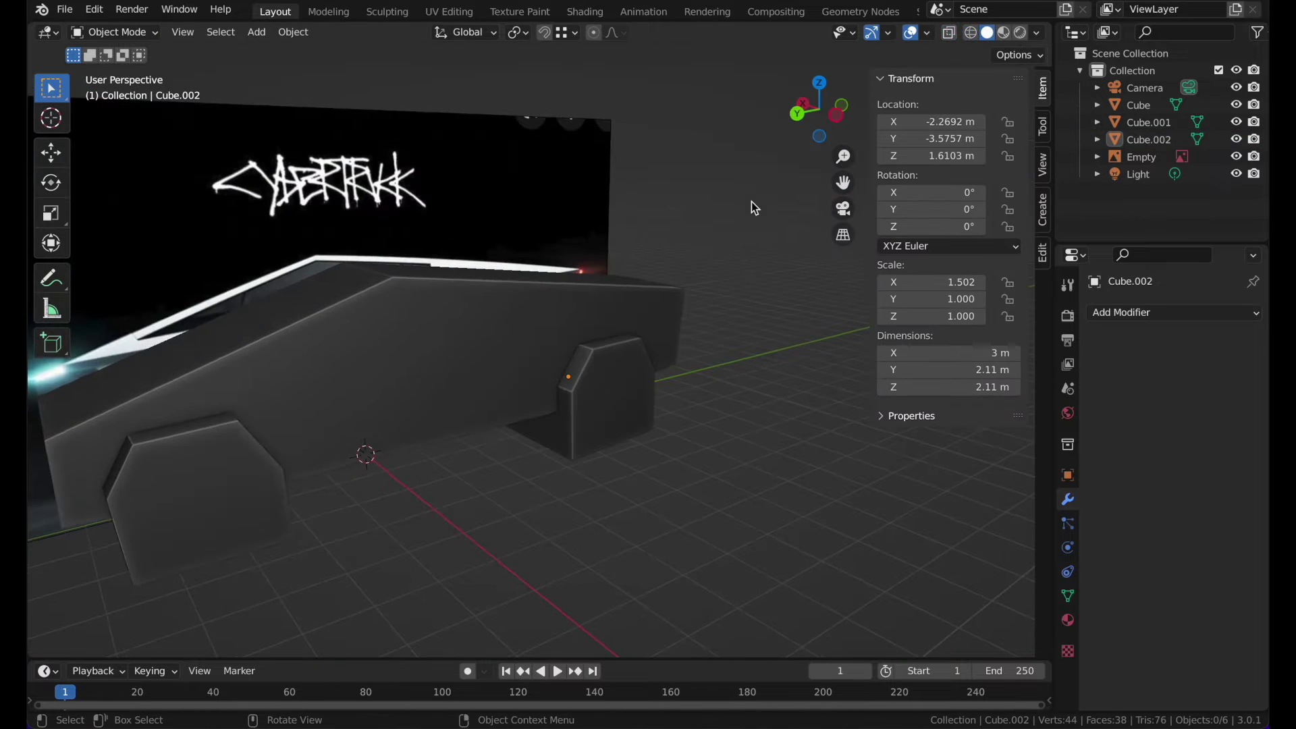
# - Select the rear and front wheel-arch blocks and join them into one object
pyautogui.click(614, 420)
pyautogui.moveTo(613, 420); pyautogui.dragTo(361, 492, button='middle')
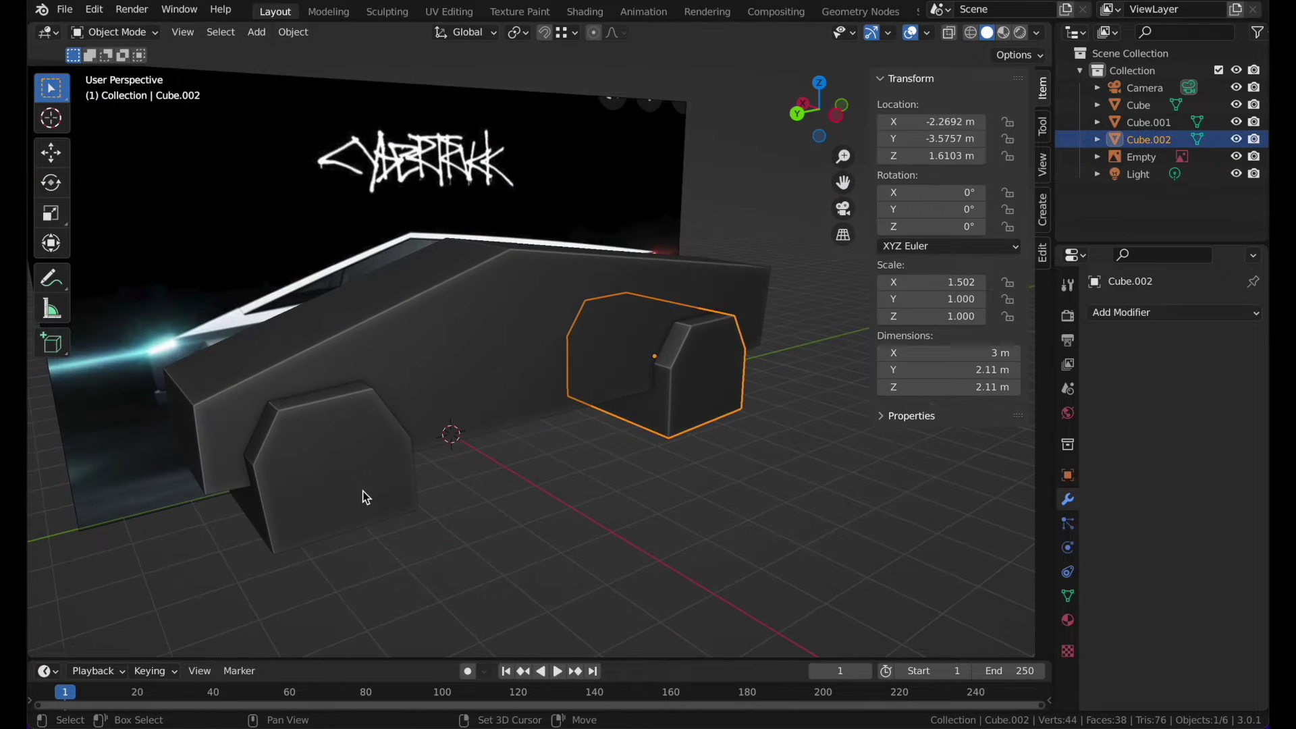
pyautogui.keyDown('shift'); pyautogui.click(358, 490); pyautogui.keyUp('shift')
pyautogui.moveTo(484, 400); pyautogui.dragTo(480, 405, button='middle')
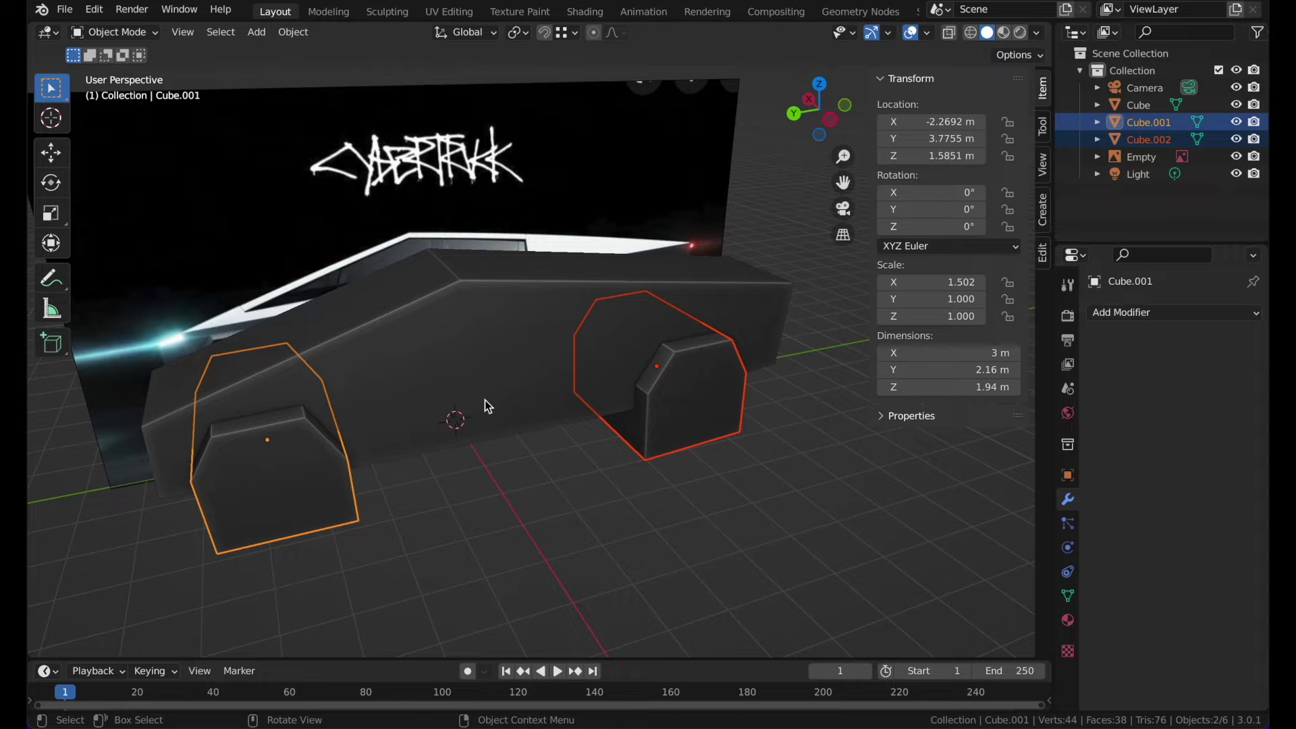
pyautogui.hotkey('ctrl', 'j')
# - Try moving the joined wheel-arch blocks and undo the move
pyautogui.click(586, 355)
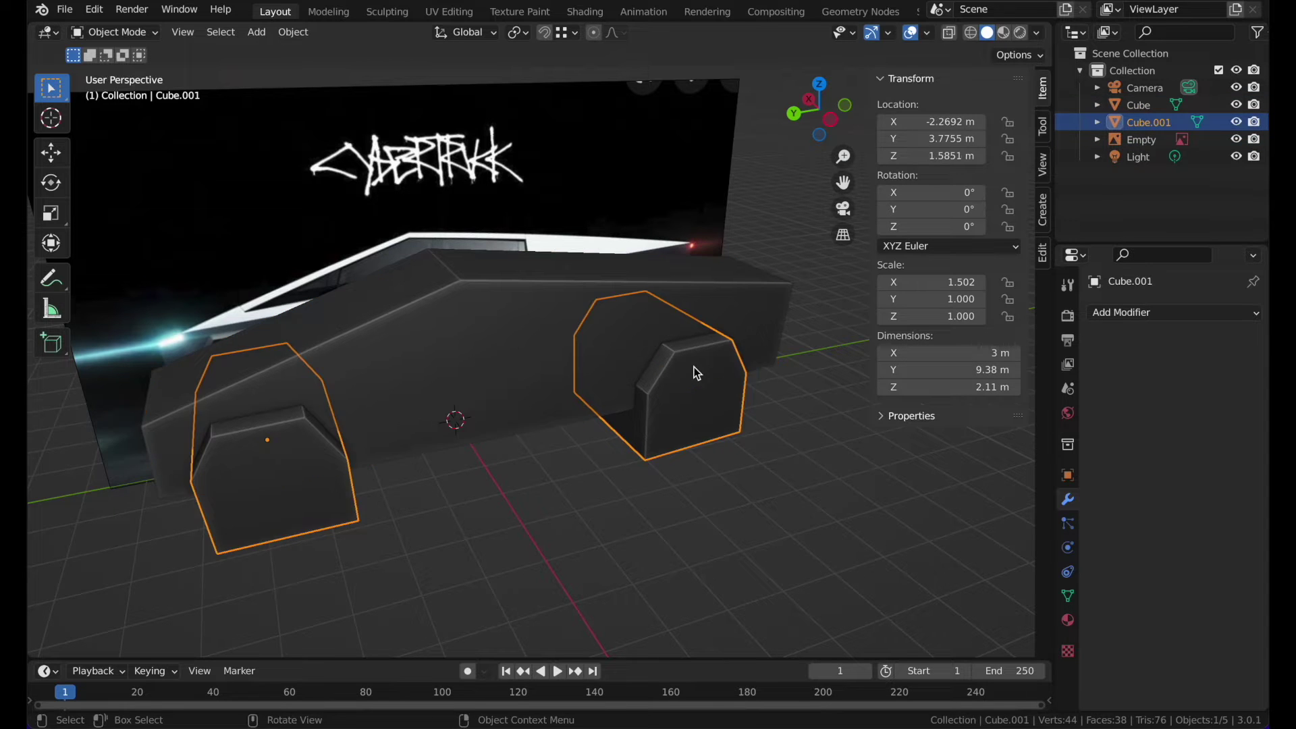
pyautogui.click(694, 369)
pyautogui.press('g')
pyautogui.click(592, 456)
pyautogui.hotkey('ctrl', 'z')
# - Cut the wheel arches out of the body with a Difference Boolean modifier using the joined blocks, and apply it
pyautogui.click(637, 345)
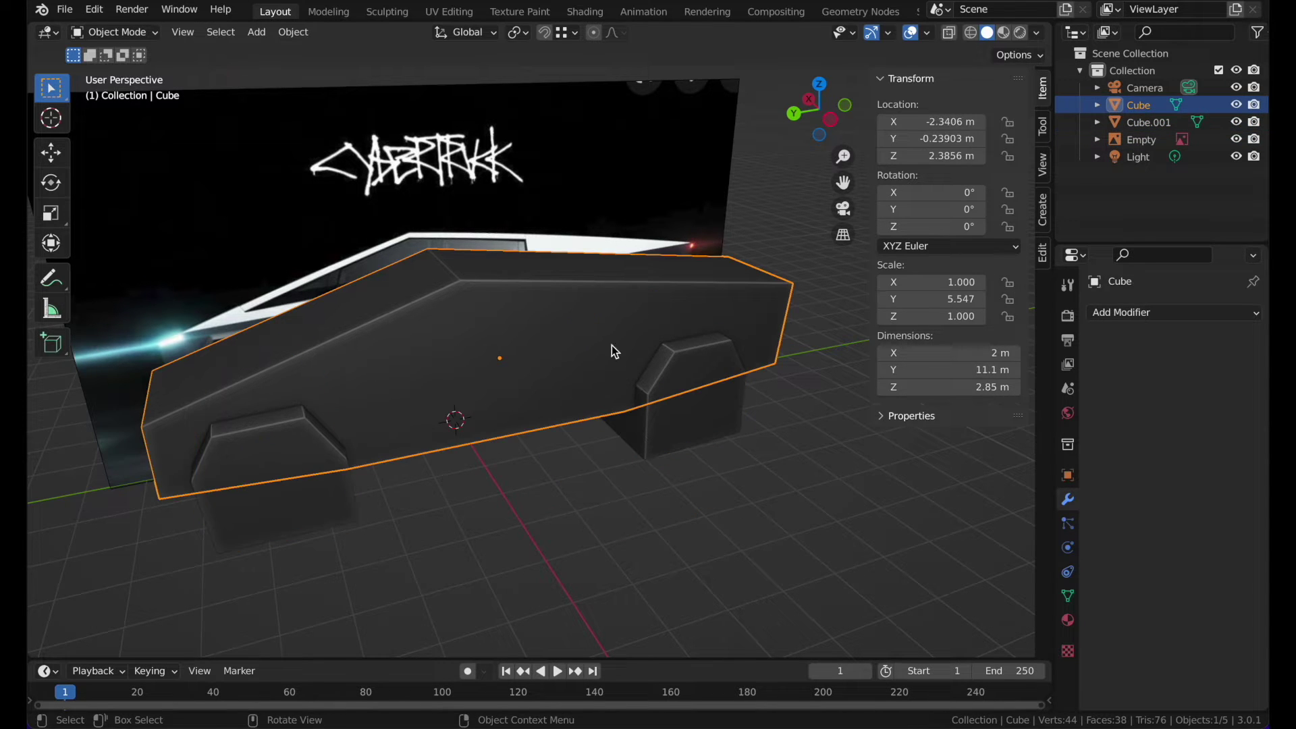
pyautogui.click(1151, 312)
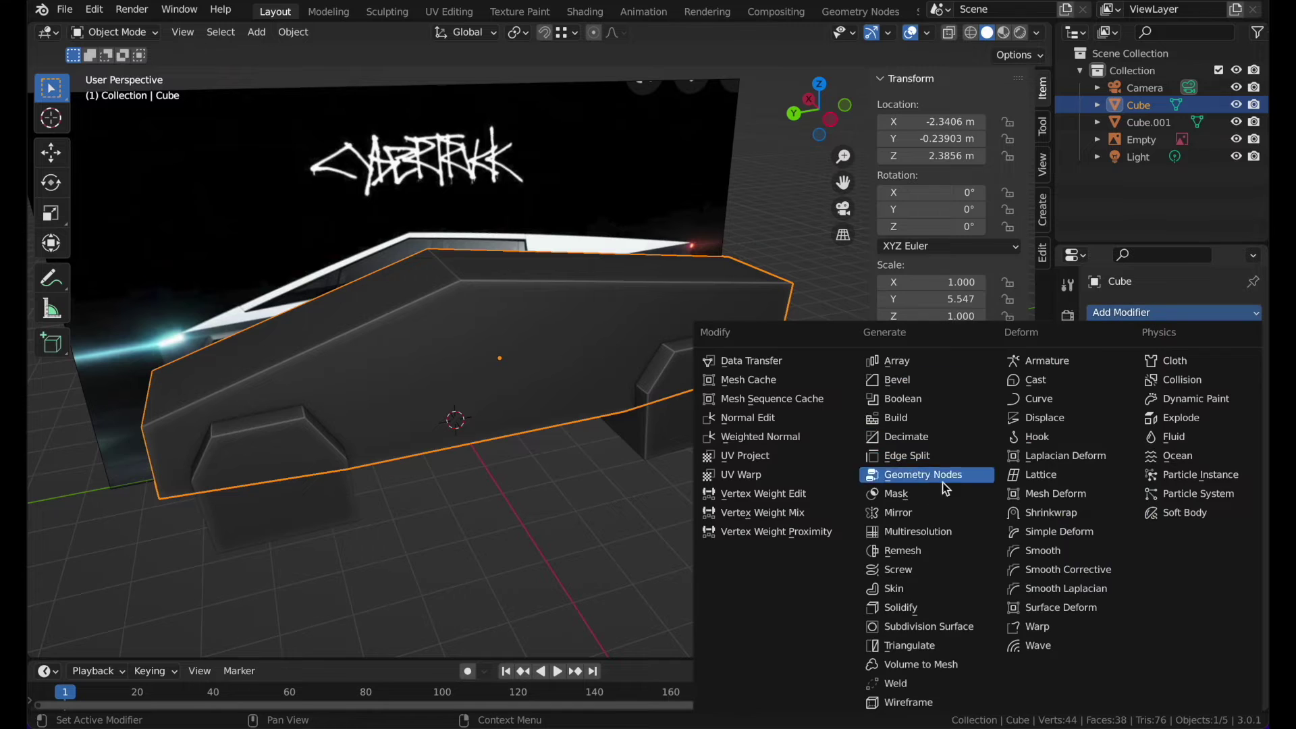
pyautogui.click(932, 403)
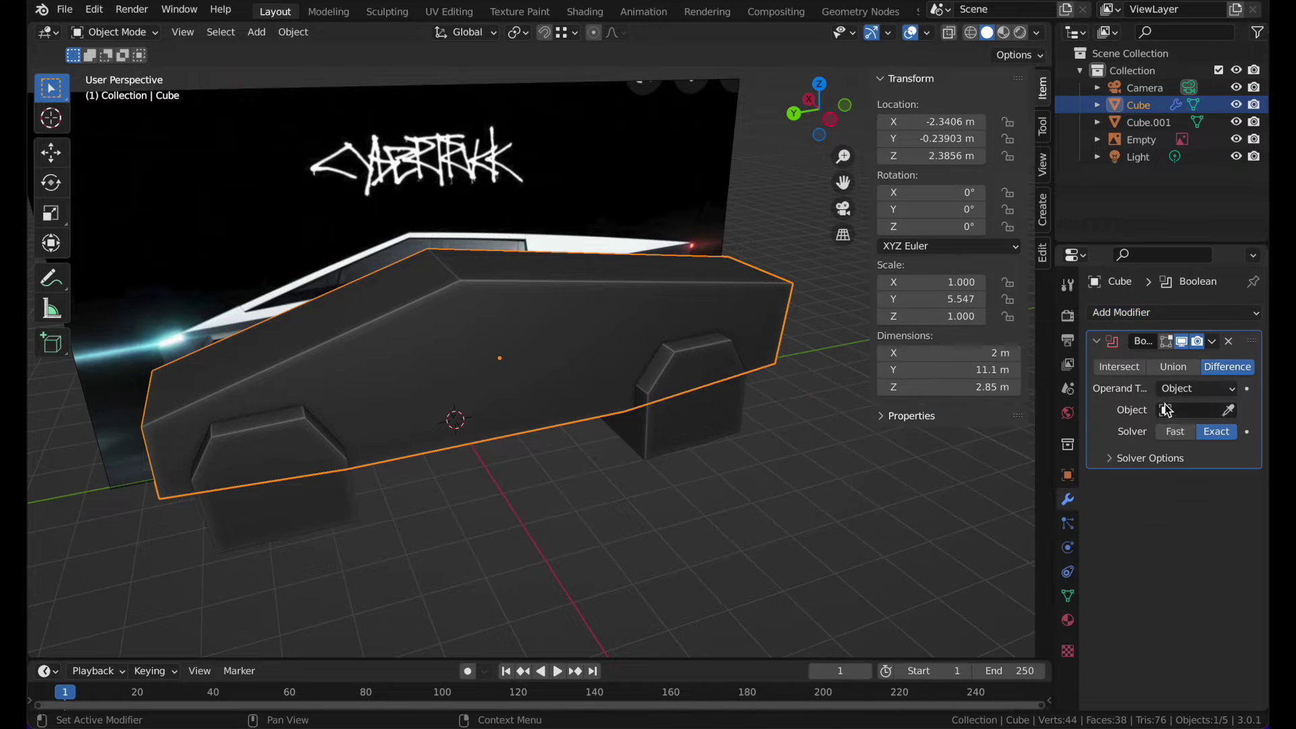
pyautogui.click(1230, 410)
pyautogui.click(729, 422)
pyautogui.click(1213, 342)
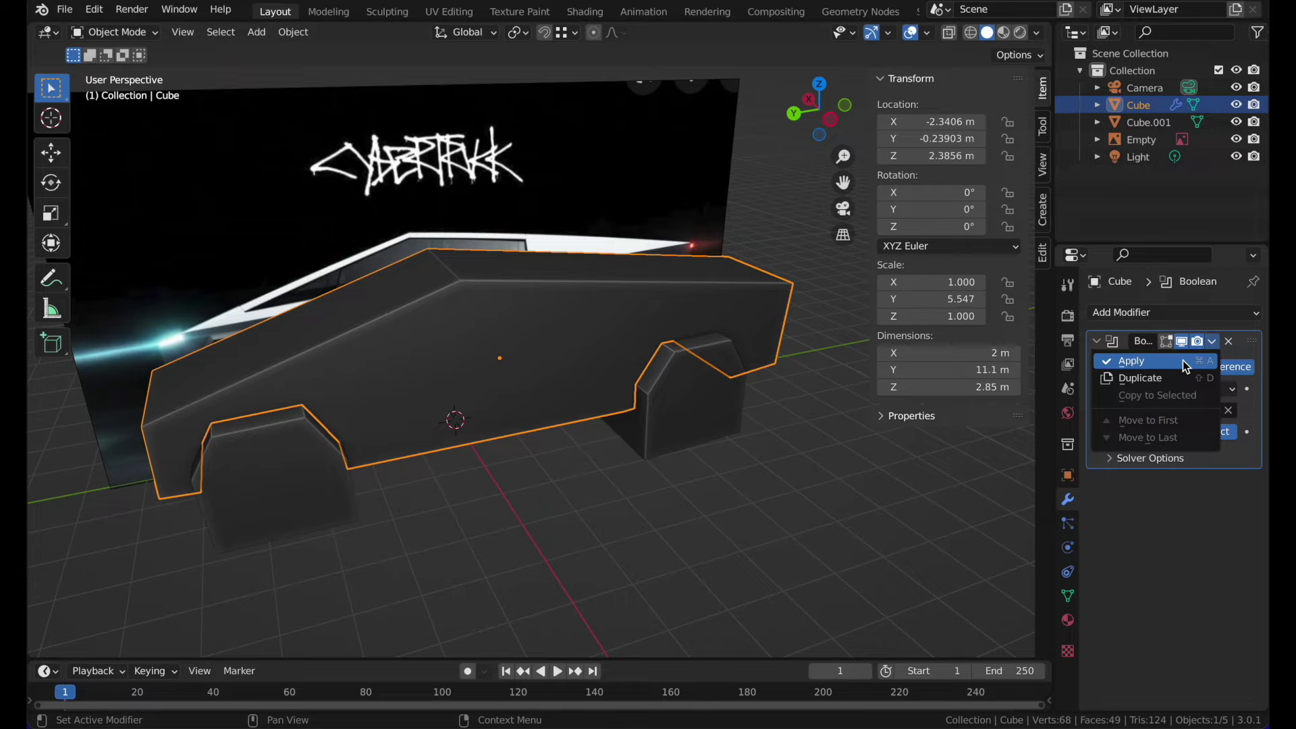
pyautogui.click(1183, 361)
# - Delete the joined wheel-arch cutter blocks
pyautogui.hotkey('alt', 'a')
pyautogui.click(702, 409)
pyautogui.press('x')
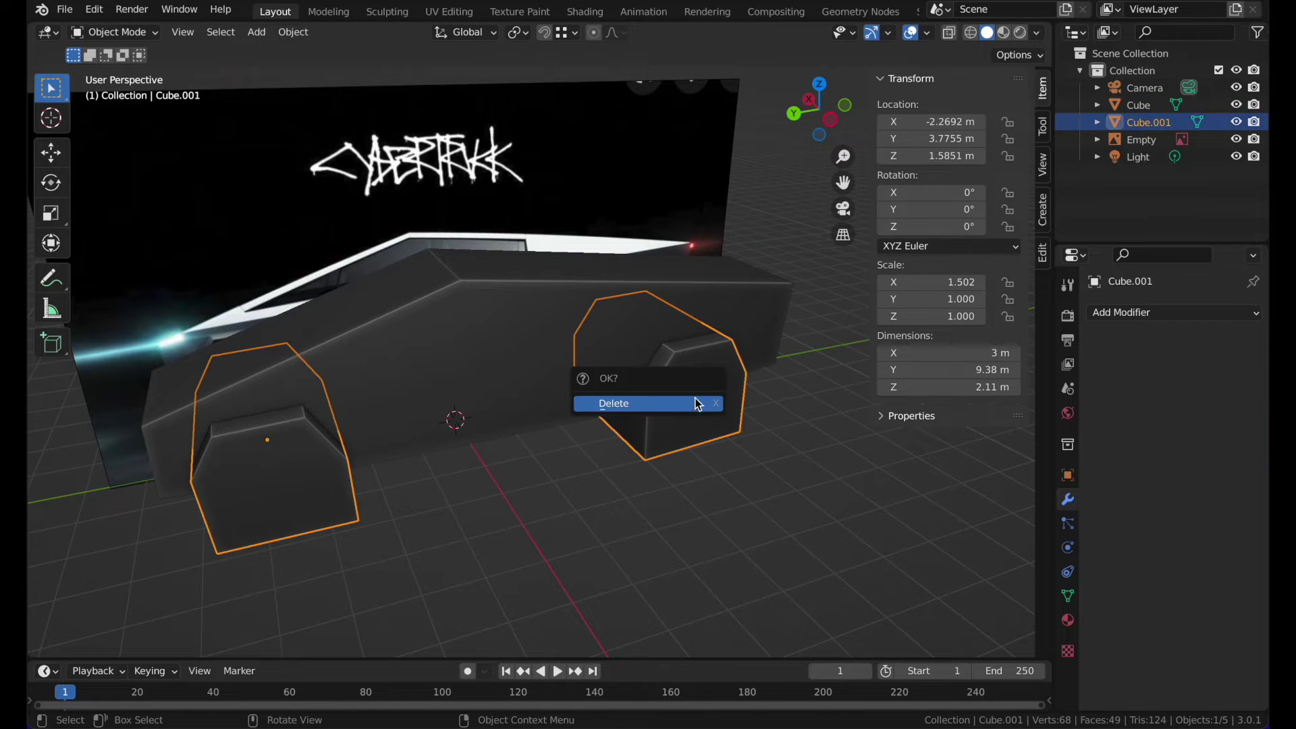
pyautogui.click(681, 404)
pyautogui.moveTo(666, 289)
pyautogui.mouseDown(button='middle')
pyautogui.moveTo(621, 297)
pyautogui.moveTo(665, 287)
pyautogui.mouseUp(button='middle')
# - Move the body along X away from the reference image to about X -8.13 m
pyautogui.click(524, 273)
pyautogui.moveTo(524, 272); pyautogui.dragTo(523, 281, button='middle')
pyautogui.press('Tab')
pyautogui.press('Tab')
pyautogui.press('Tab')
pyautogui.press('Tab')
pyautogui.press('g')
pyautogui.press('x')
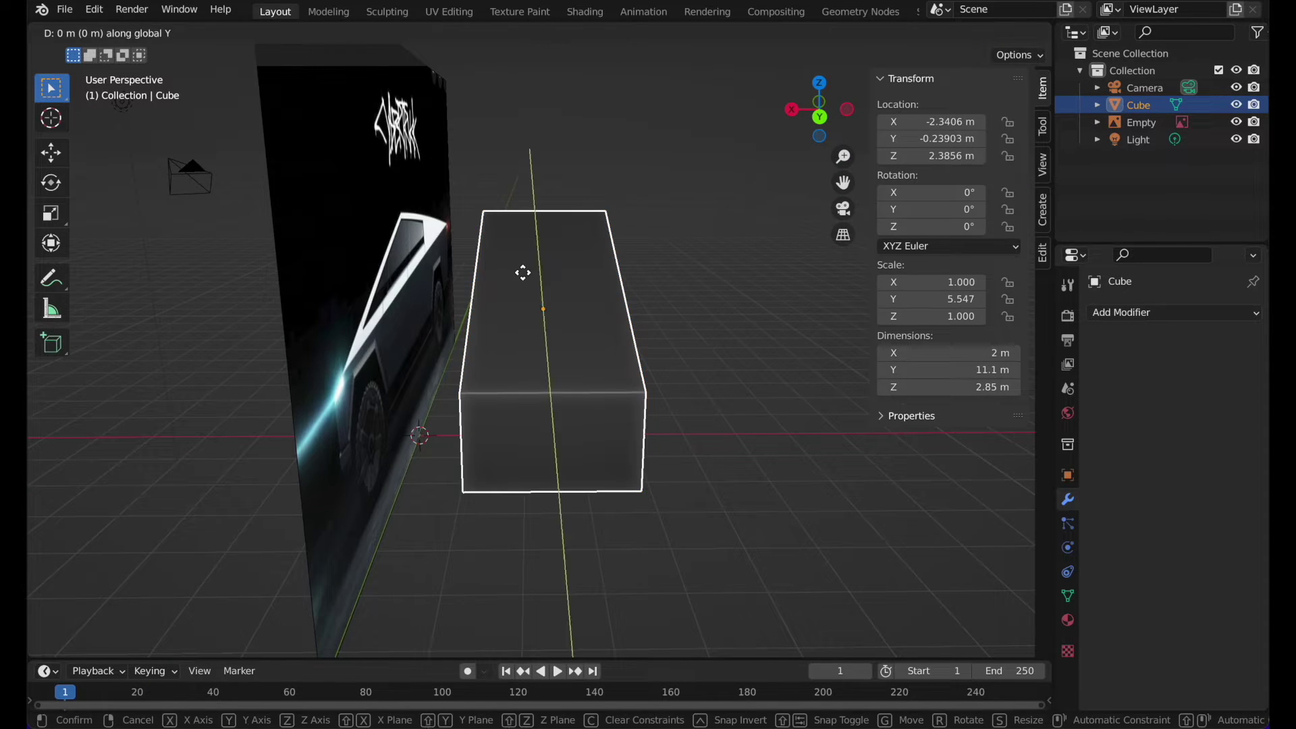
pyautogui.click(848, 270)
# - Delete the body's inner side faces, on the side facing the reference image
pyautogui.press('Tab')
pyautogui.moveTo(578, 272); pyautogui.dragTo(577, 268, button='middle')
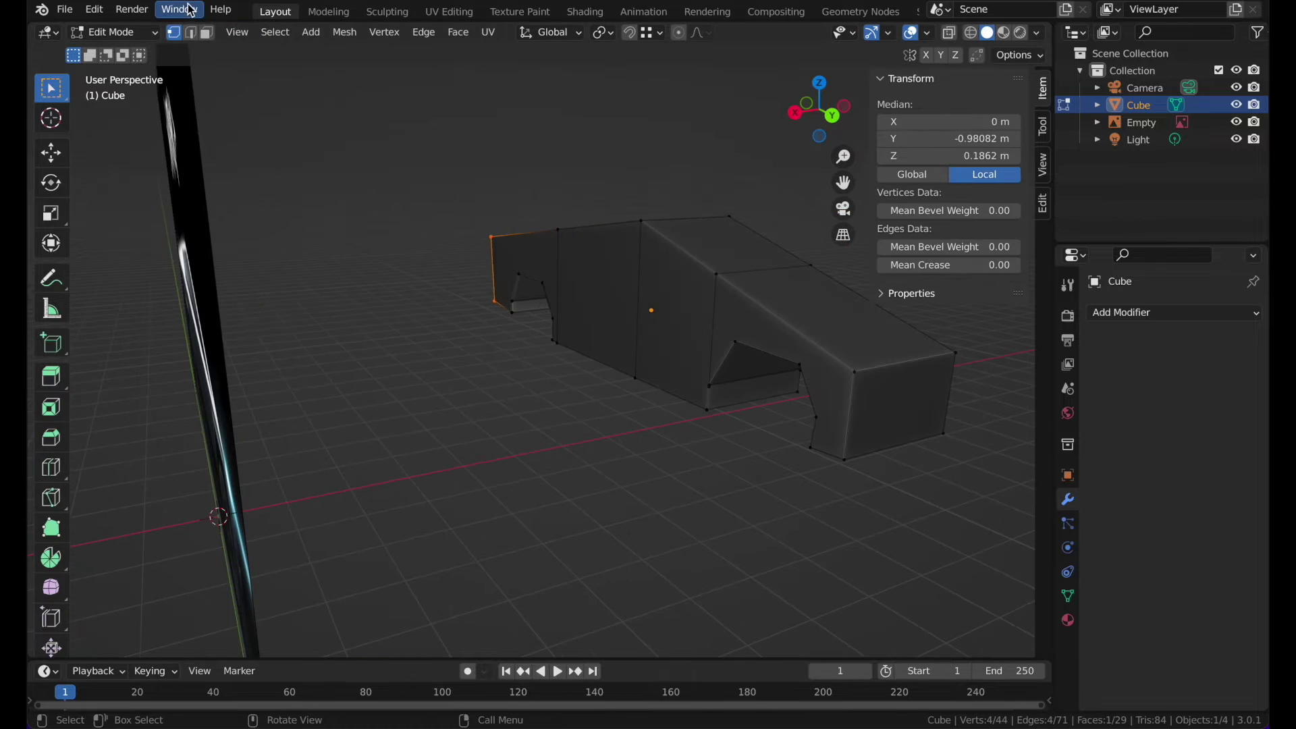
pyautogui.keyDown('shift'); pyautogui.click(648, 306); pyautogui.keyUp('shift')
pyautogui.keyDown('shift'); pyautogui.click(732, 318); pyautogui.keyUp('shift')
pyautogui.moveTo(731, 318); pyautogui.dragTo(717, 352, button='middle')
pyautogui.press('x')
pyautogui.click(716, 357)
pyautogui.press('Tab')
# - Add an X-axis Mirror modifier to the body and shift its whole mesh along X away from the mirror plane
pyautogui.click(1129, 312)
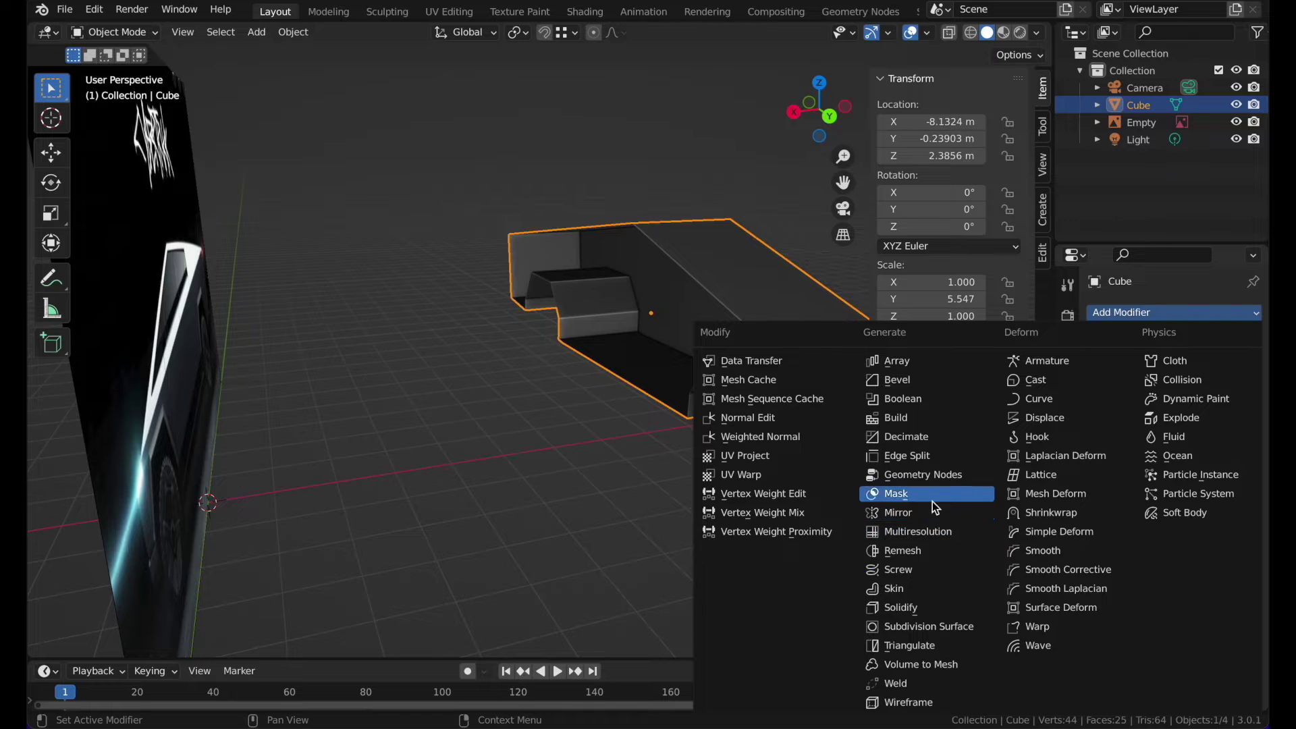
pyautogui.click(917, 512)
pyautogui.moveTo(917, 512); pyautogui.dragTo(702, 350, button='middle')
pyautogui.press('Tab')
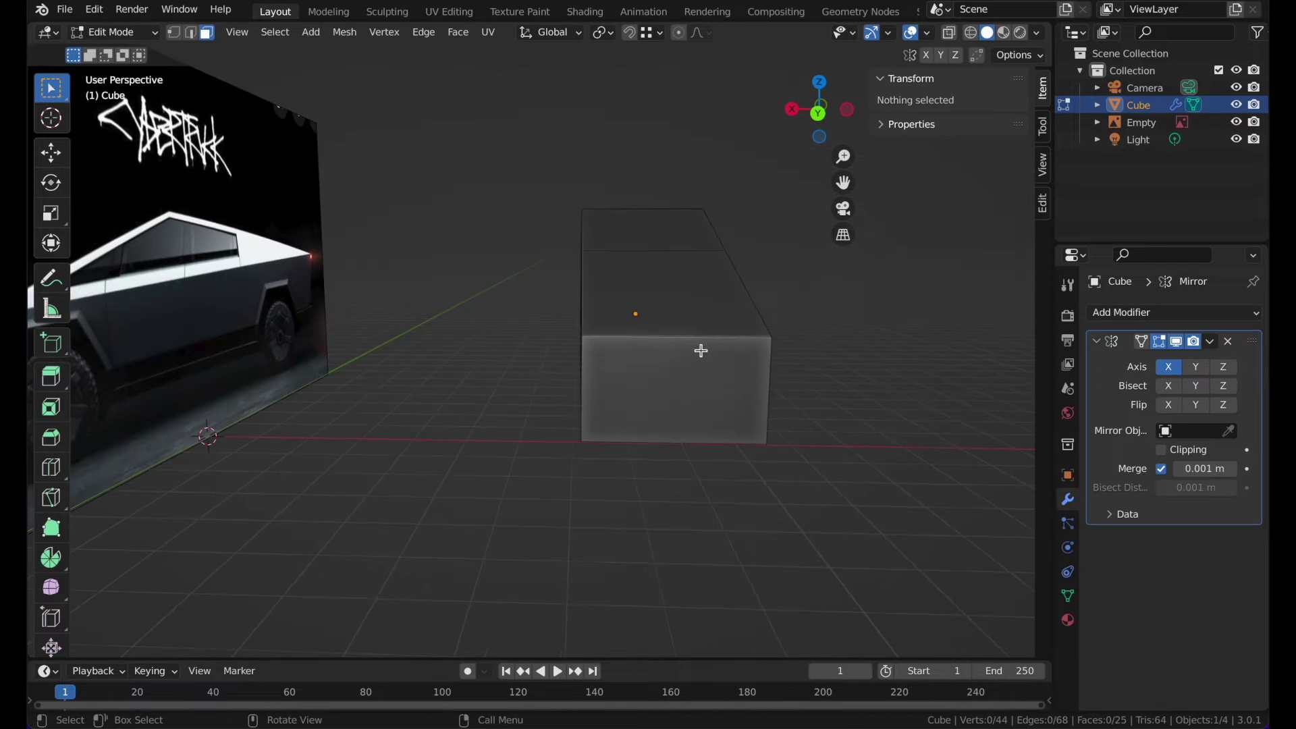
pyautogui.press('a')
pyautogui.press('g')
pyautogui.press('x')
pyautogui.click(786, 355)
pyautogui.moveTo(786, 356); pyautogui.dragTo(722, 335, button='middle')
# - Enable mirror clipping, join the halves at the centre plane, and widen the body to a median X of about -1.13 m
pyautogui.press('Tab')
pyautogui.press('Tab')
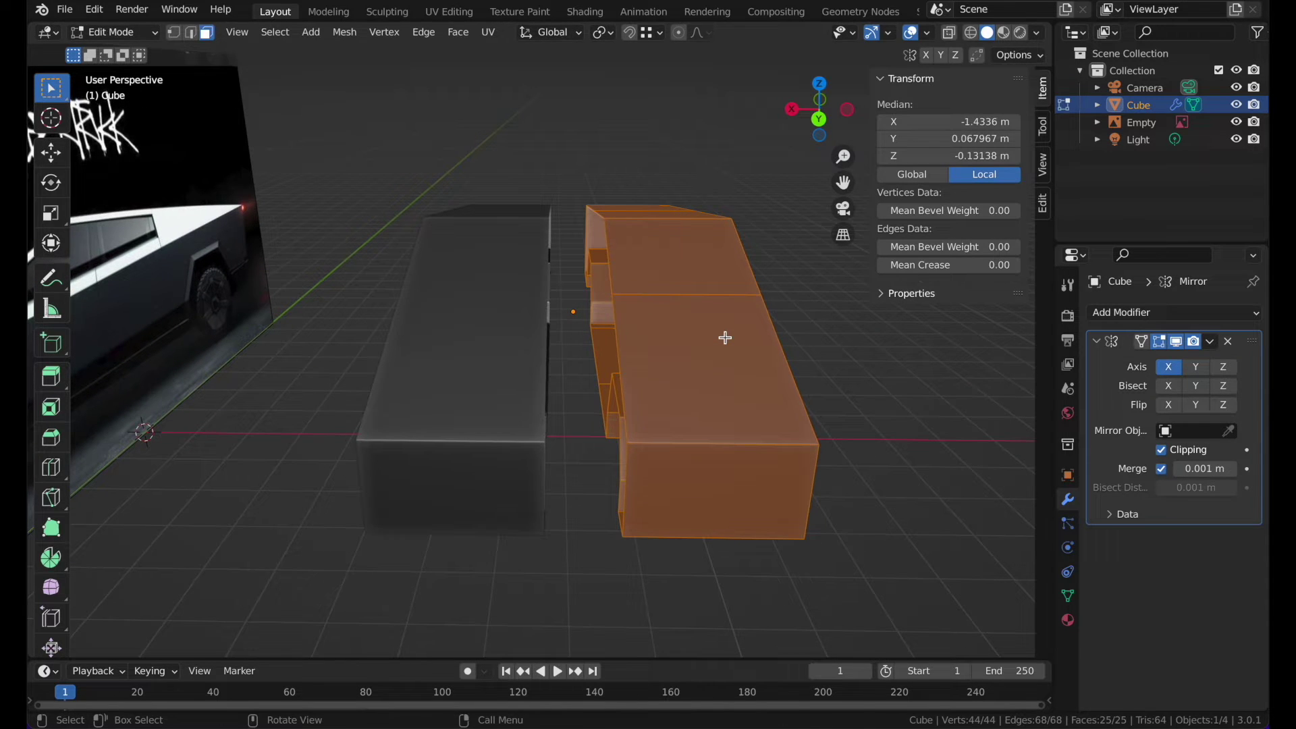
pyautogui.press('g')
pyautogui.press('x')
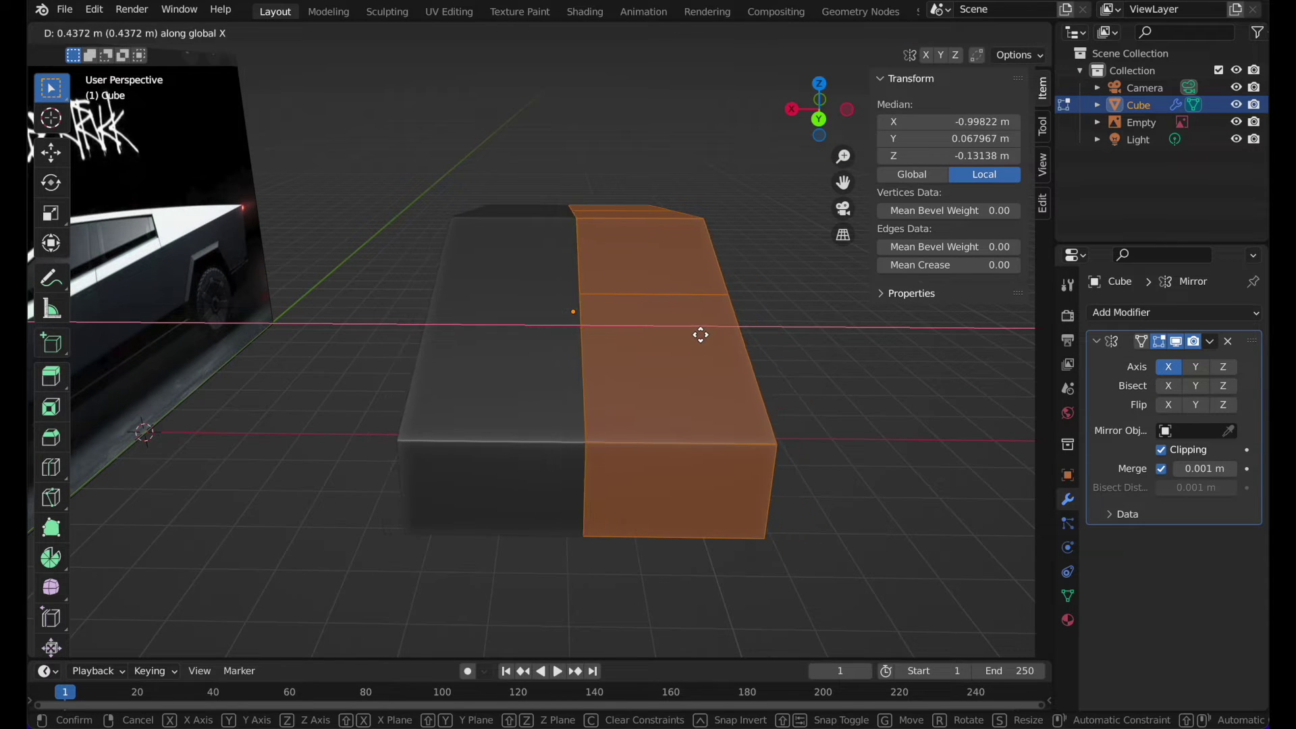
pyautogui.click(700, 334)
pyautogui.press('g')
pyautogui.press('x')
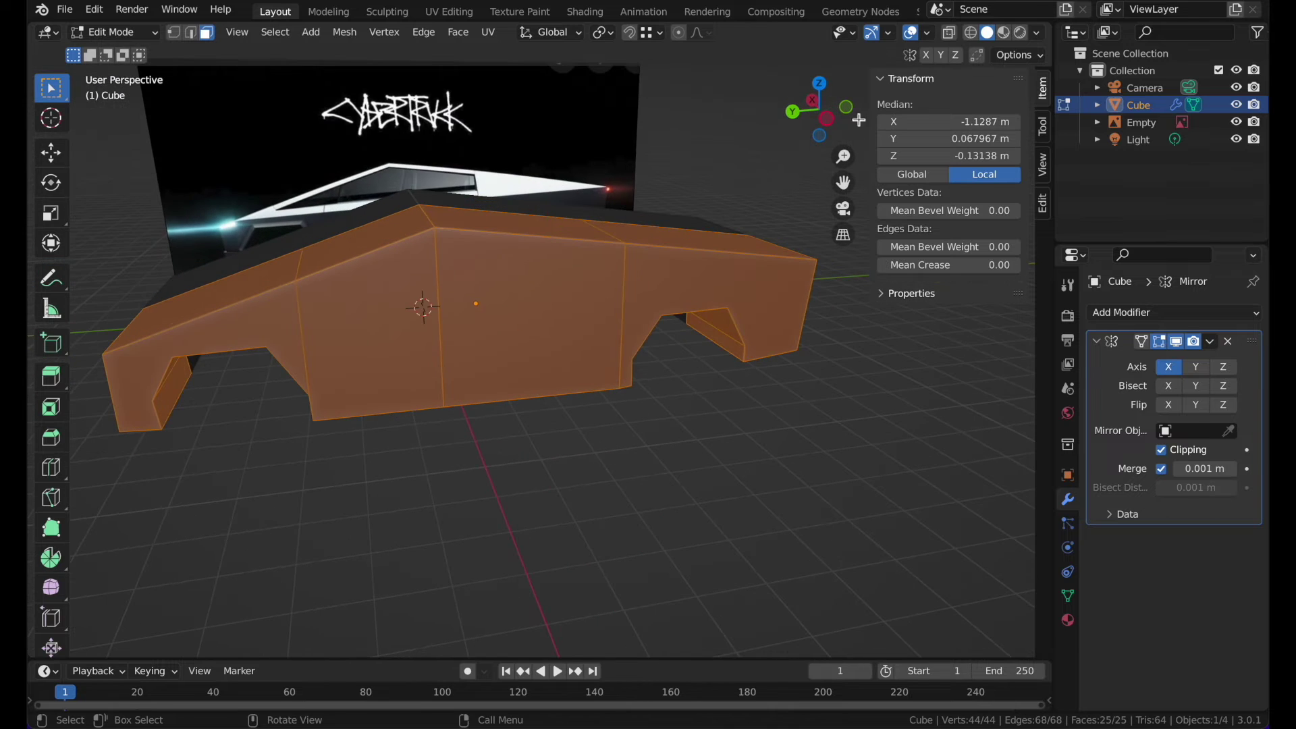
# - In a wireframe side view, knife-cut the body side along the reference's shoulder line from the tail to the front end
pyautogui.click(826, 119)
pyautogui.keyDown('shift'); pyautogui.moveTo(616, 216); pyautogui.dragTo(674, 278, button='middle'); pyautogui.keyUp('shift')
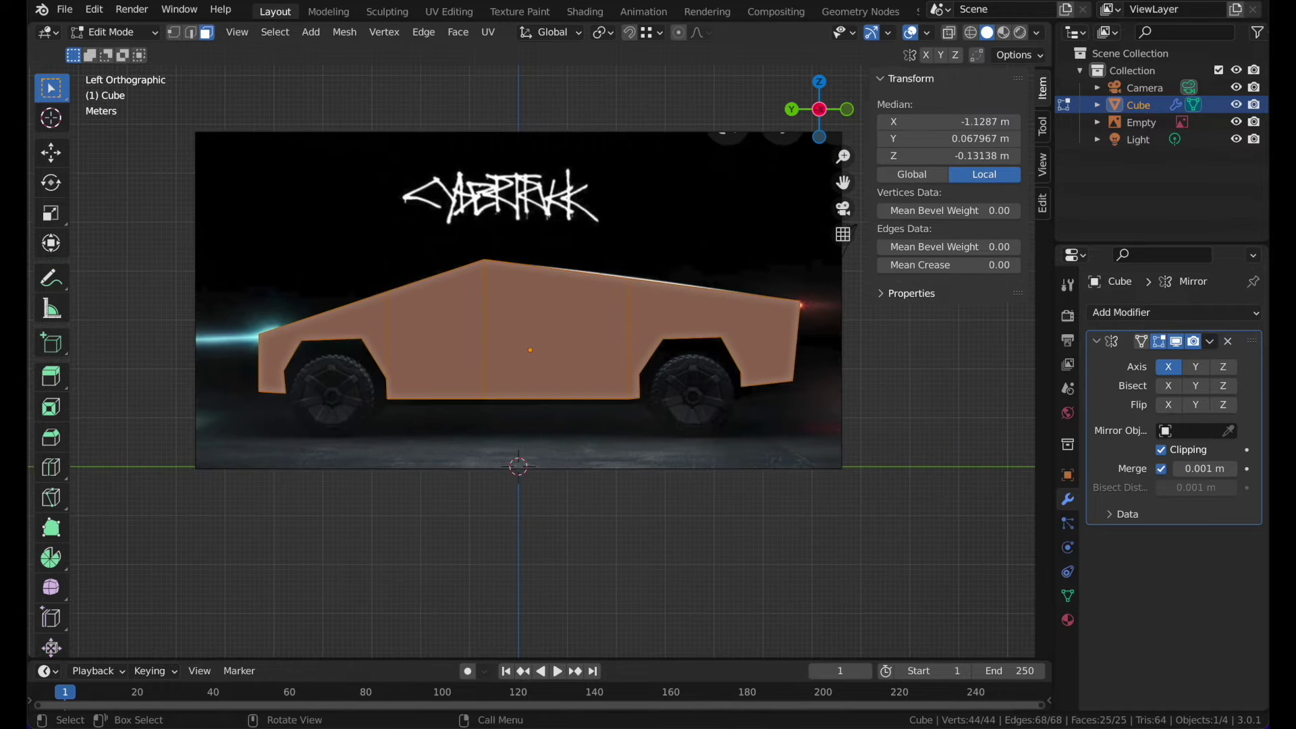
pyautogui.press('z')
pyautogui.click(527, 234)
pyautogui.scroll(3, 526, 233)
pyautogui.keyDown('shift'); pyautogui.moveTo(526, 234); pyautogui.dragTo(557, 256, button='middle'); pyautogui.keyUp('shift')
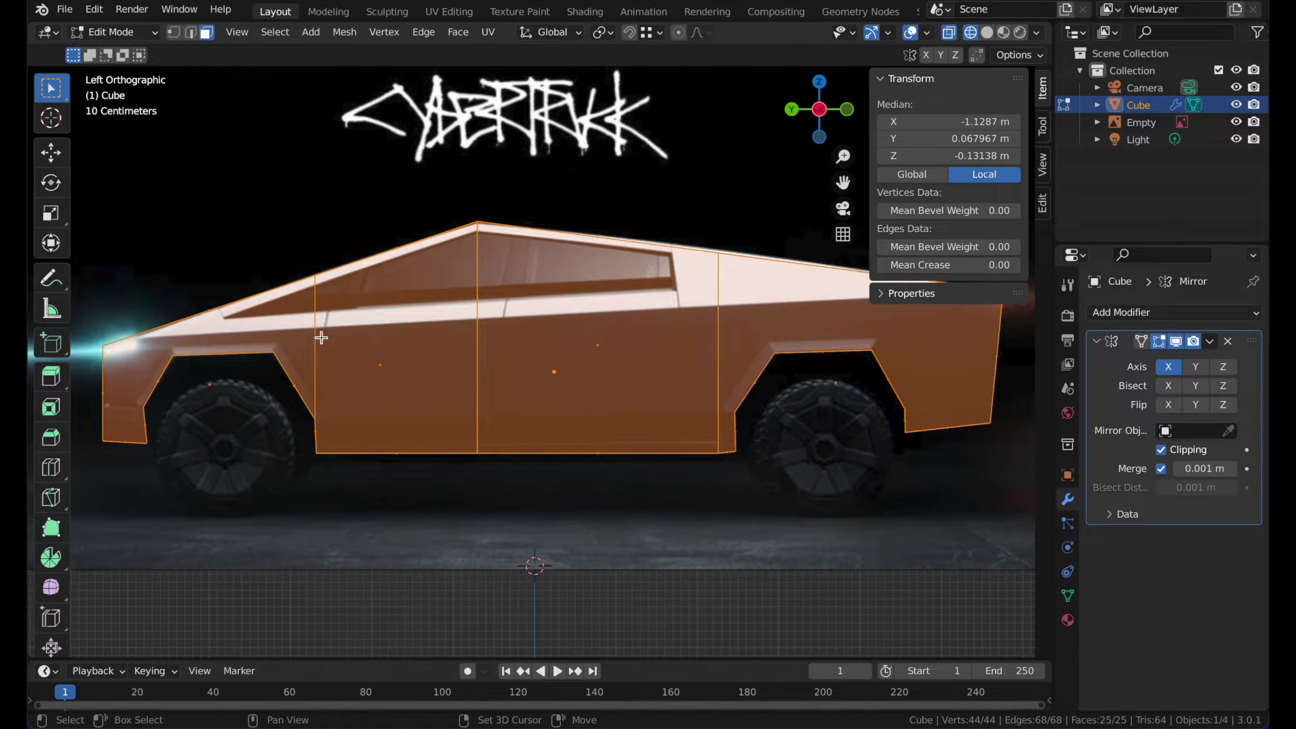
pyautogui.keyDown('shift'); pyautogui.moveTo(689, 316); pyautogui.dragTo(586, 370, button='middle'); pyautogui.keyUp('shift')
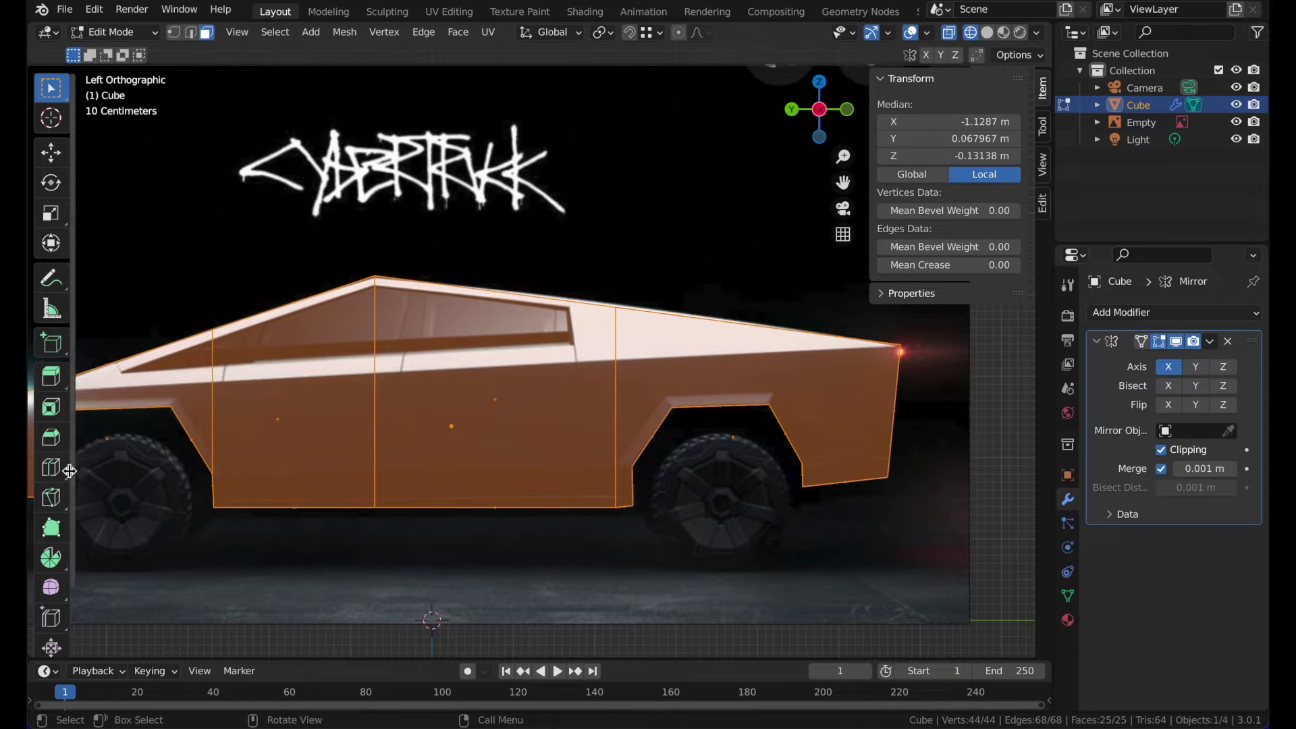
pyautogui.click(52, 498)
pyautogui.click(907, 343)
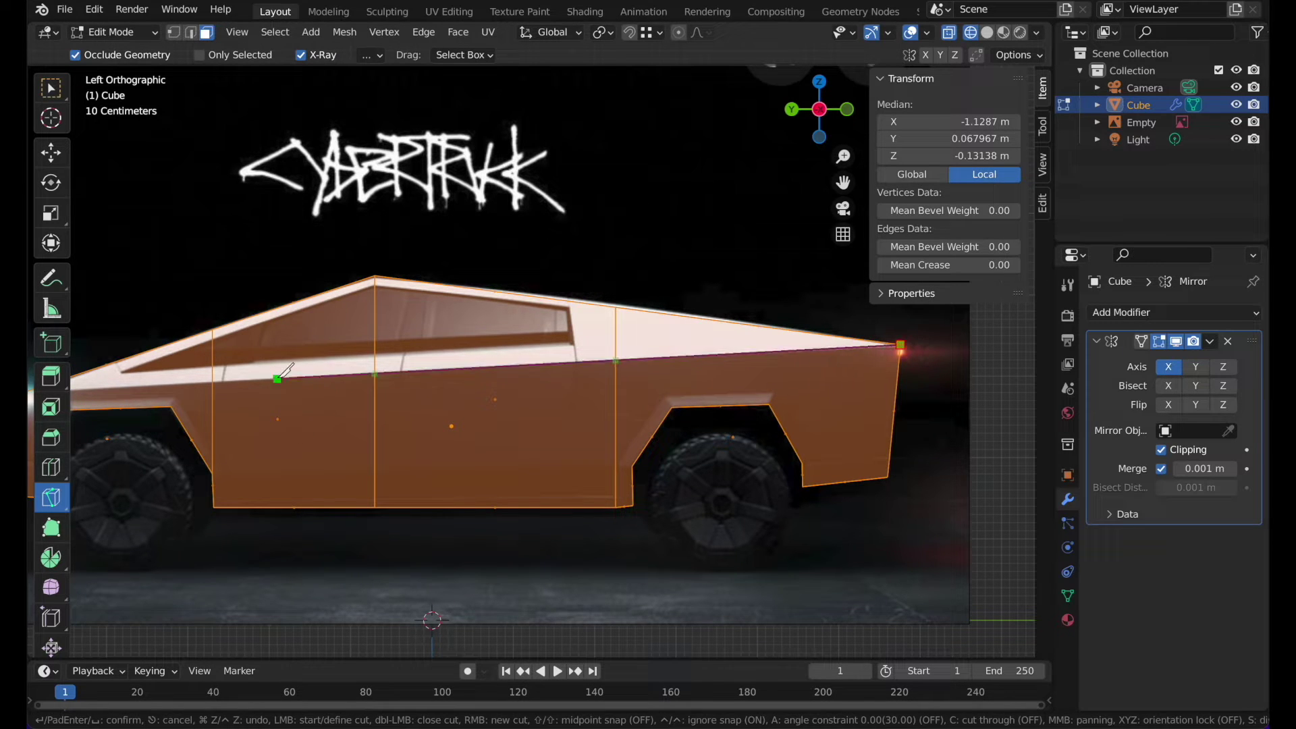
pyautogui.keyDown('shift'); pyautogui.moveTo(268, 378); pyautogui.dragTo(416, 362, button='middle'); pyautogui.keyUp('shift')
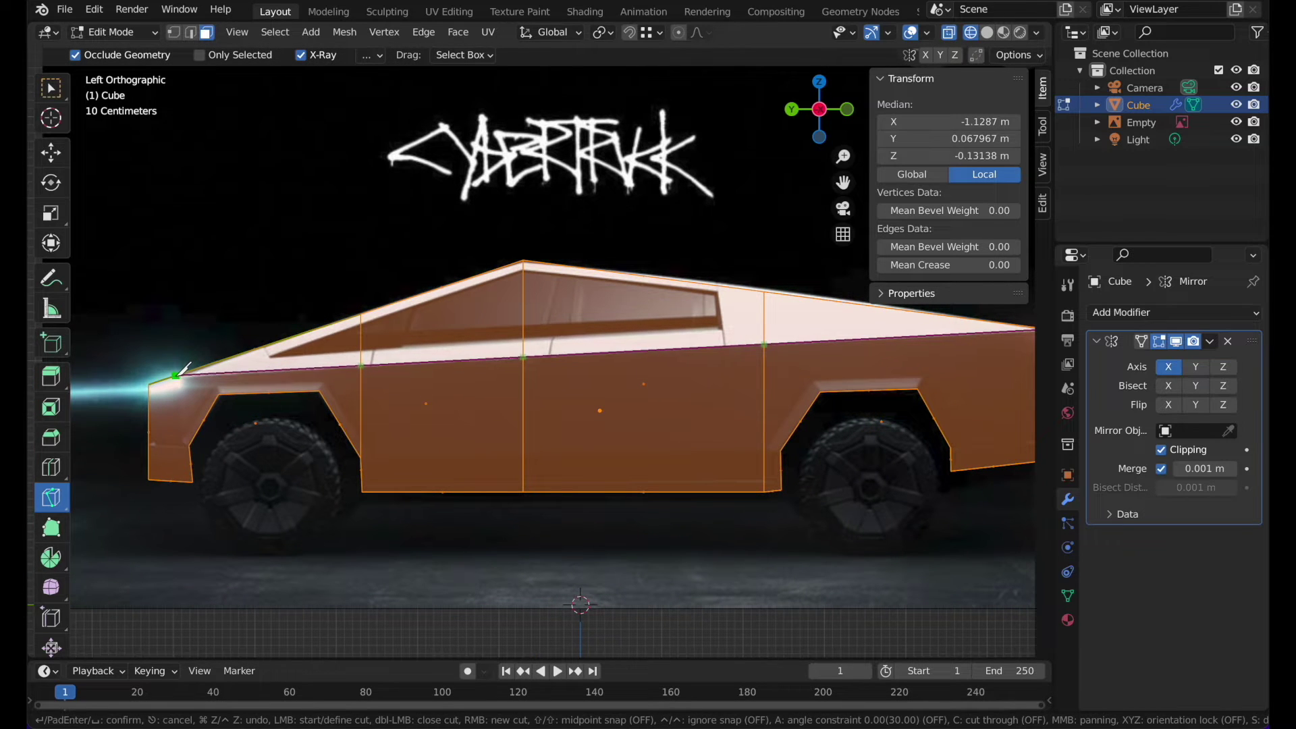
pyautogui.press('Return')
# - Return to solid shading and select the three vertices along the outer edge of the roofline
pyautogui.press('z')
pyautogui.click(246, 370)
pyautogui.moveTo(246, 370); pyautogui.dragTo(247, 365, button='middle')
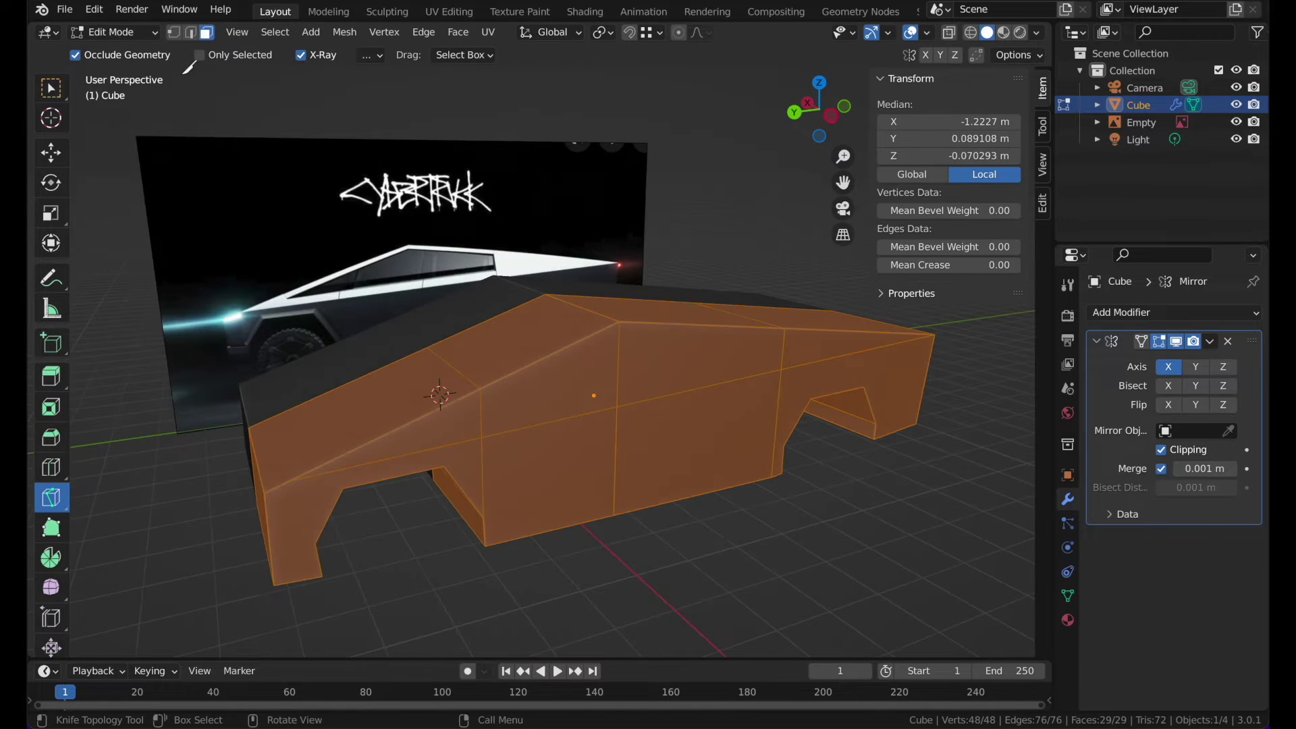
pyautogui.click(173, 33)
pyautogui.click(51, 88)
pyautogui.moveTo(540, 257); pyautogui.dragTo(561, 275, button='middle')
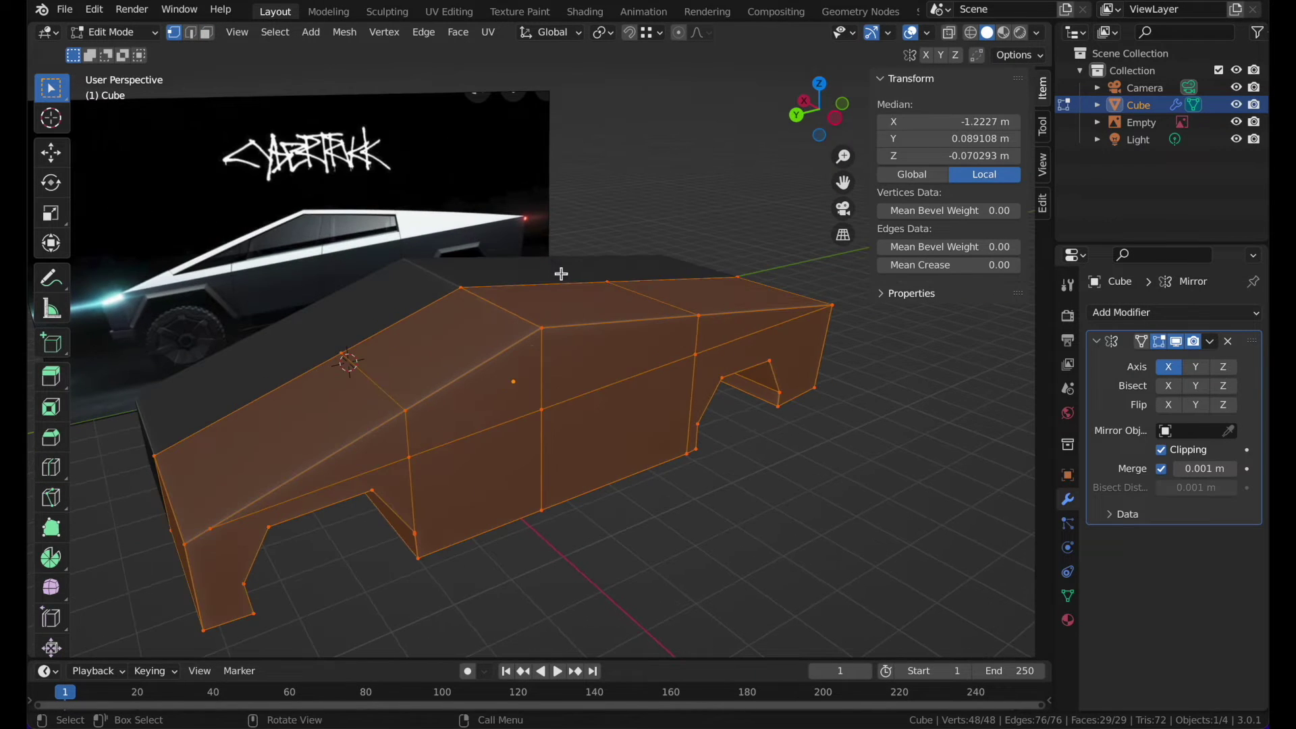
pyautogui.click(527, 356)
pyautogui.keyDown('shift'); pyautogui.click(405, 411); pyautogui.keyUp('shift')
pyautogui.moveTo(712, 313); pyautogui.dragTo(709, 310, button='middle')
# - Try moving the roof-edge vertices about 0.25 m inward along X, and undo the move
pyautogui.press('g')
pyautogui.press('y')
pyautogui.press('x')
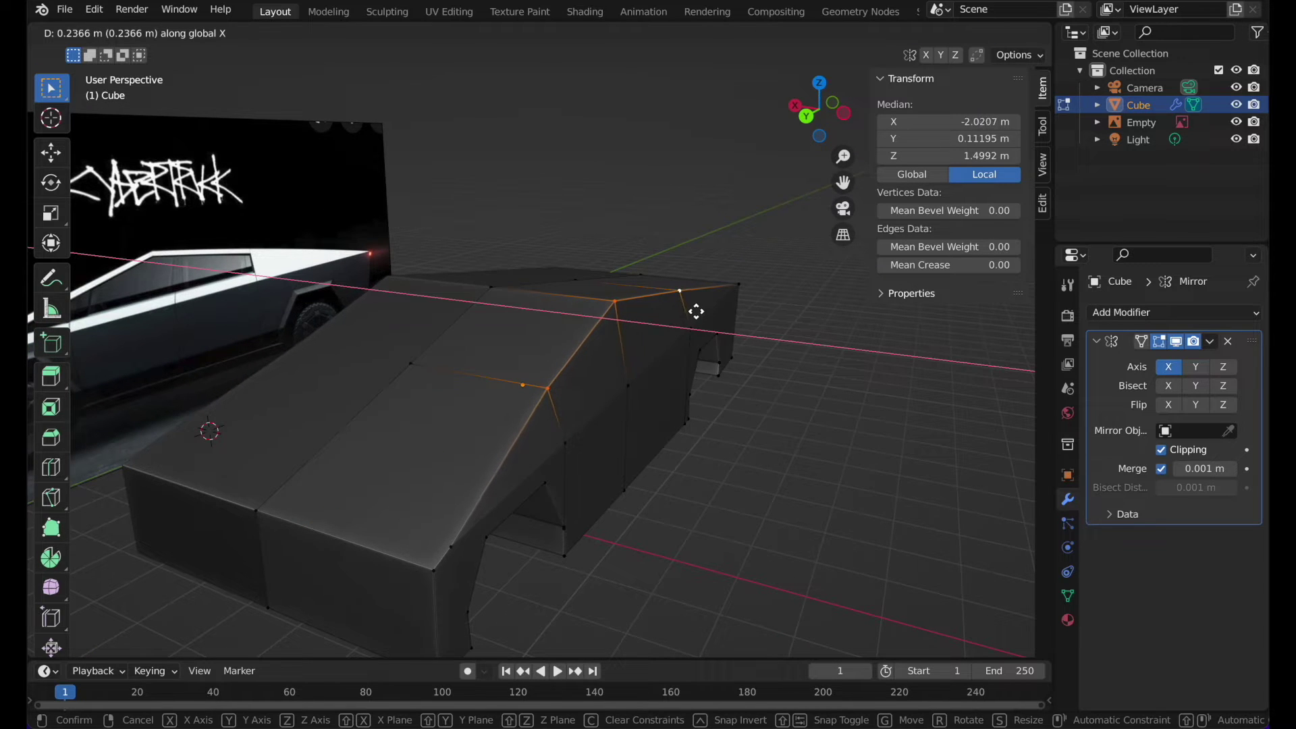
pyautogui.click(694, 312)
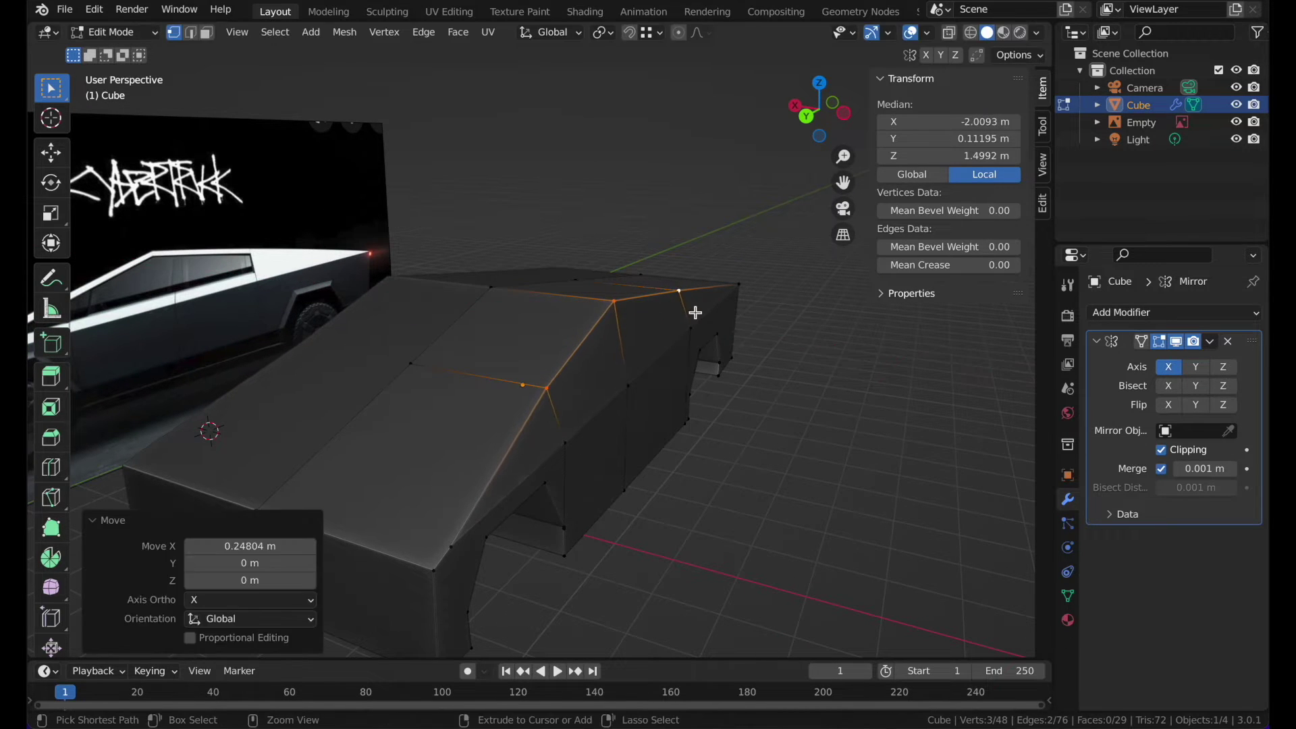
pyautogui.hotkey('ctrl', 'z')
# - Move the three roof-edge vertices inward about 0.28 m along X to slope the upper sides
pyautogui.moveTo(694, 312); pyautogui.dragTo(695, 313, button='middle')
pyautogui.press('g')
pyautogui.press('x')
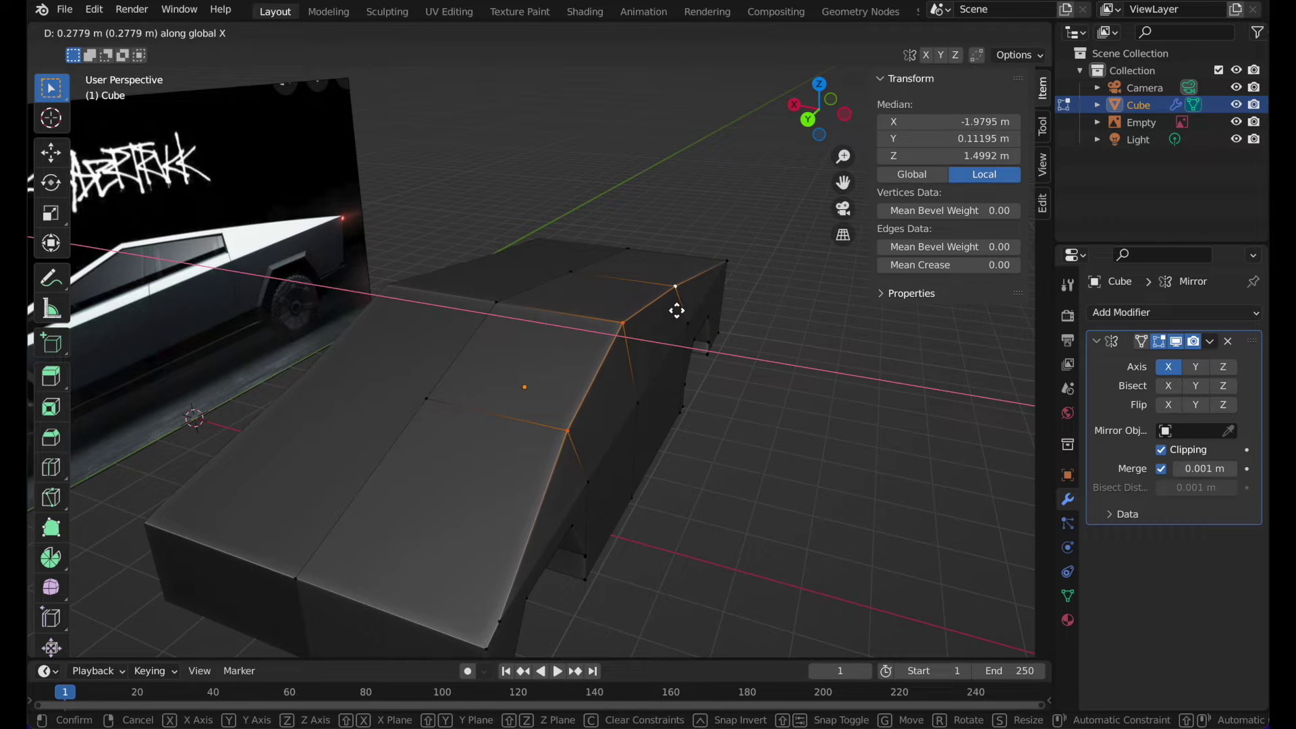
pyautogui.click(675, 307)
pyautogui.moveTo(675, 307); pyautogui.dragTo(675, 310, button='middle')
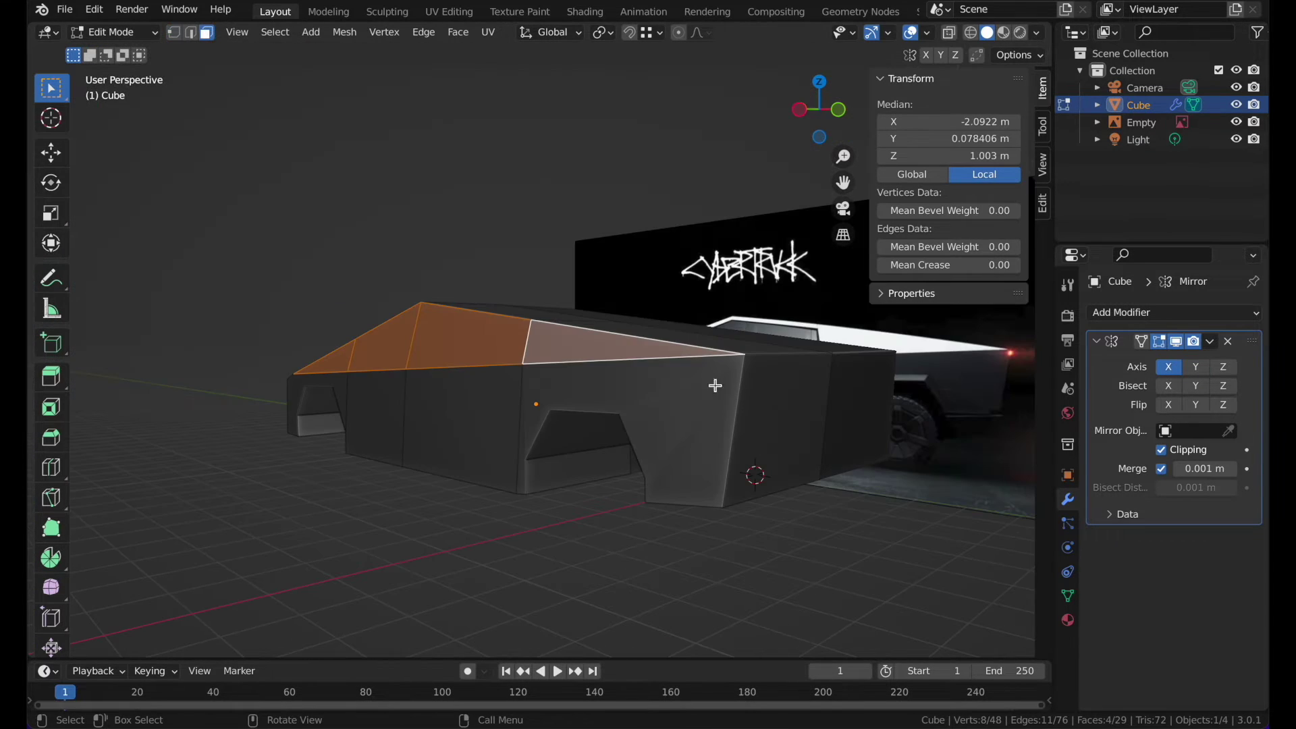
# - Select the four lower side faces beneath the shoulder line and flatten them by scaling to 0 along X
pyautogui.click(716, 385)
pyautogui.keyDown('shift'); pyautogui.click(463, 409); pyautogui.keyUp('shift')
pyautogui.keyDown('shift'); pyautogui.click(369, 398); pyautogui.keyUp('shift')
pyautogui.keyDown('shift'); pyautogui.click(328, 377); pyautogui.keyUp('shift')
pyautogui.moveTo(328, 377); pyautogui.dragTo(326, 376, button='middle')
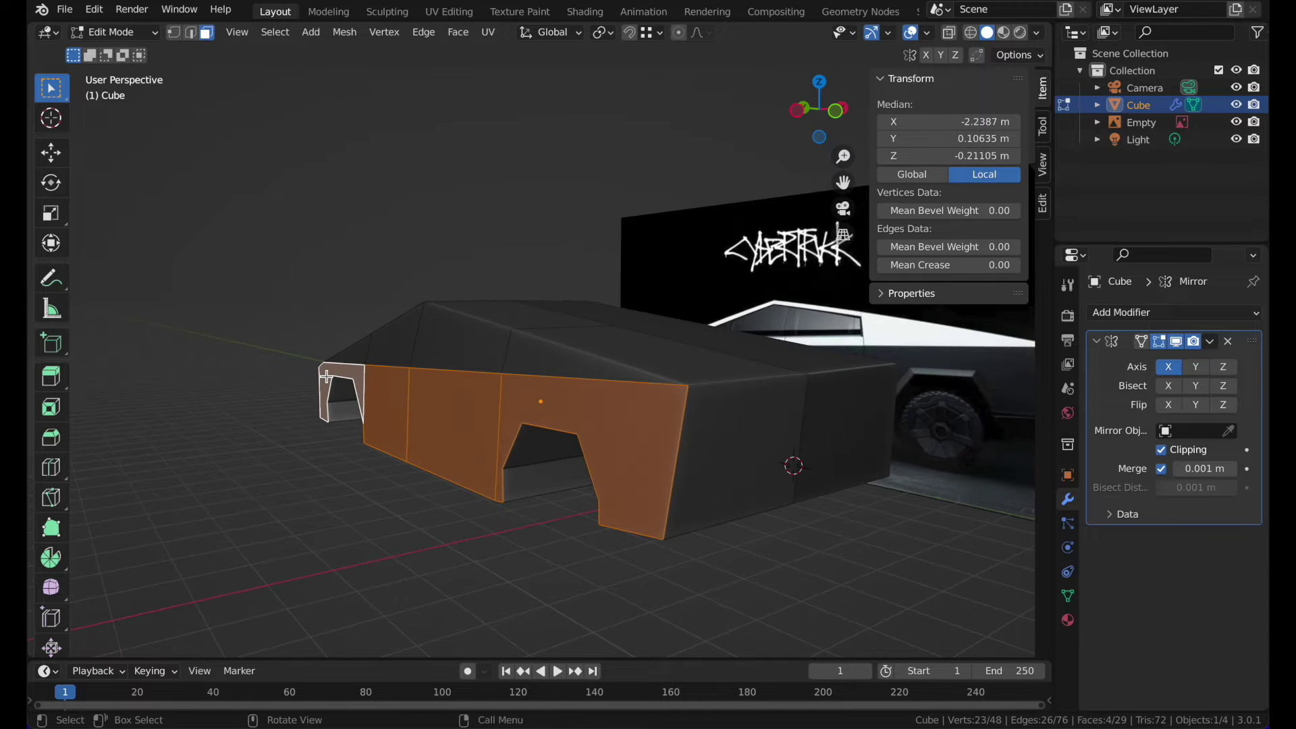
pyautogui.write('sx0')
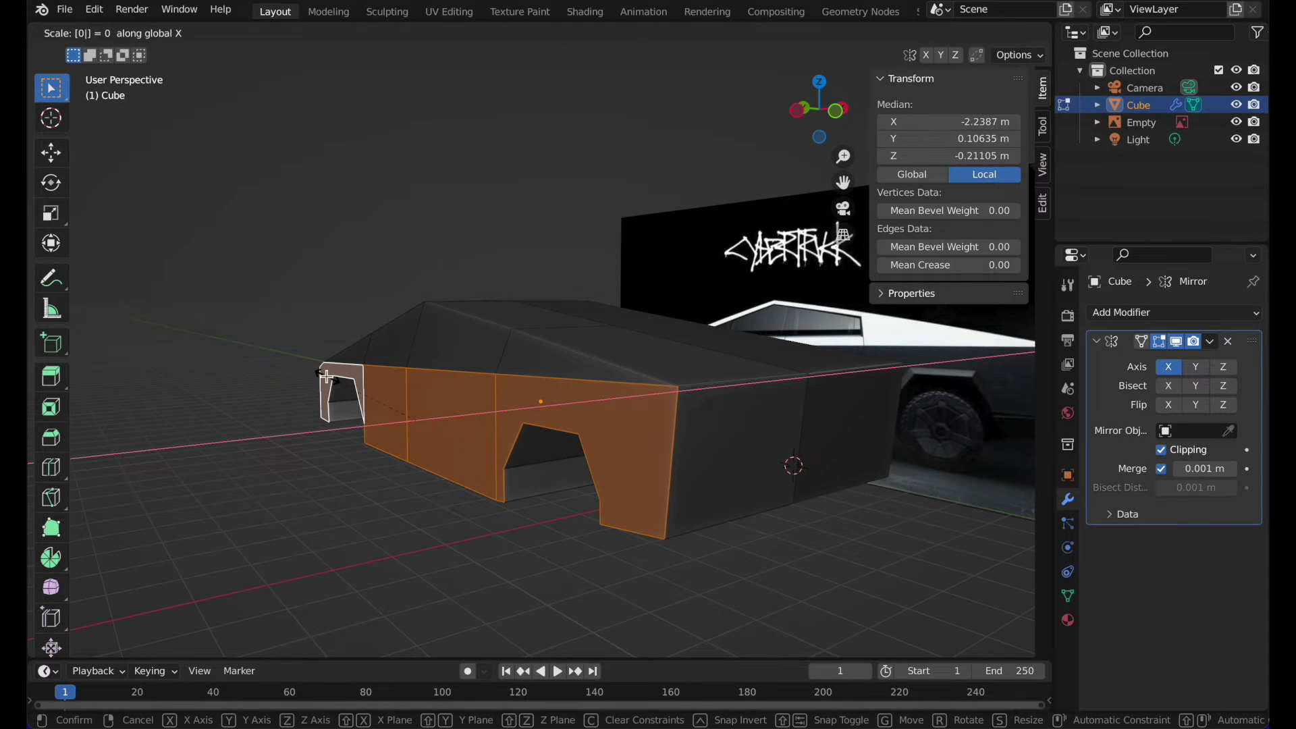
pyautogui.press('Return')
pyautogui.press('Tab')
pyautogui.moveTo(327, 376); pyautogui.dragTo(744, 277, button='middle')
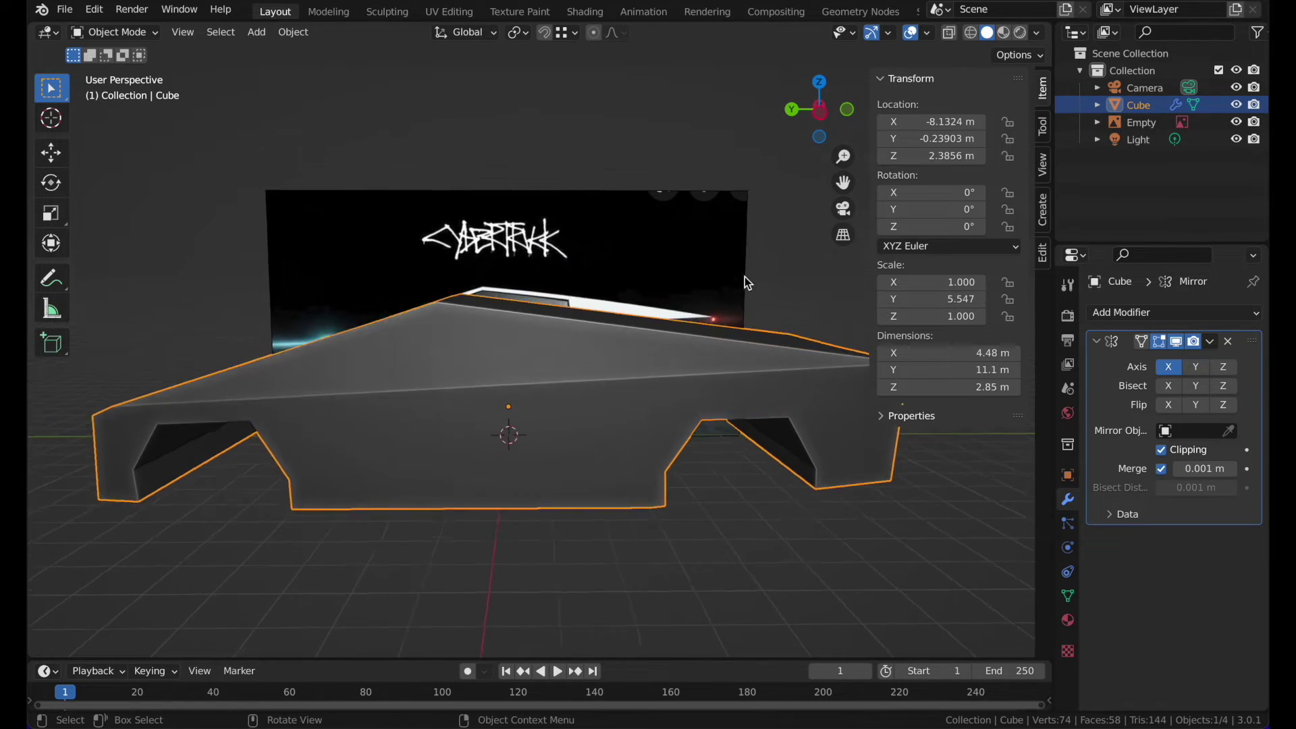
# - Inset the three upper side faces between the shoulder line and roofline by 0.079 m, using the wireframe side view
pyautogui.click(707, 201)
pyautogui.keyDown('shift'); pyautogui.moveTo(629, 265); pyautogui.dragTo(629, 265, button='middle'); pyautogui.keyUp('shift')
pyautogui.click(571, 363)
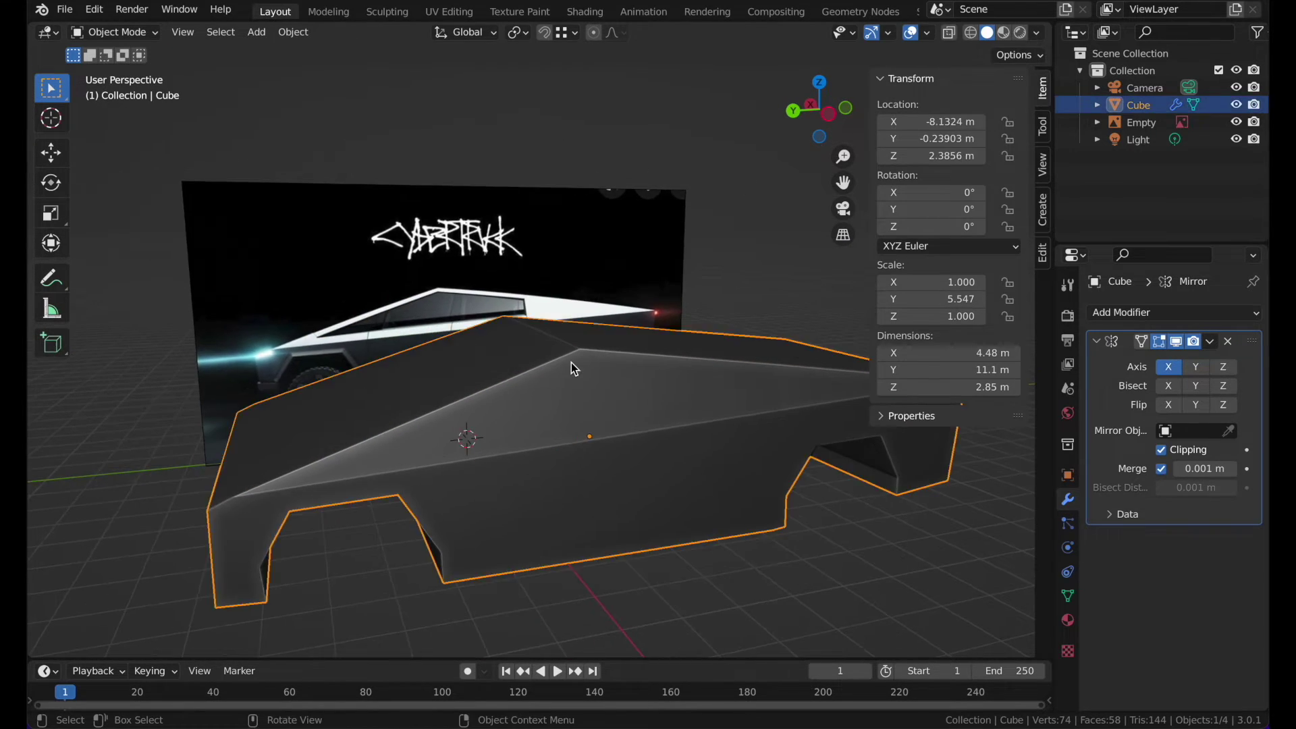
pyautogui.press('Tab')
pyautogui.moveTo(403, 183); pyautogui.dragTo(403, 183, button='middle')
pyautogui.click(206, 32)
pyautogui.click(681, 404)
pyautogui.keyDown('shift'); pyautogui.click(547, 431); pyautogui.keyUp('shift')
pyautogui.keyDown('shift'); pyautogui.click(422, 485); pyautogui.keyUp('shift')
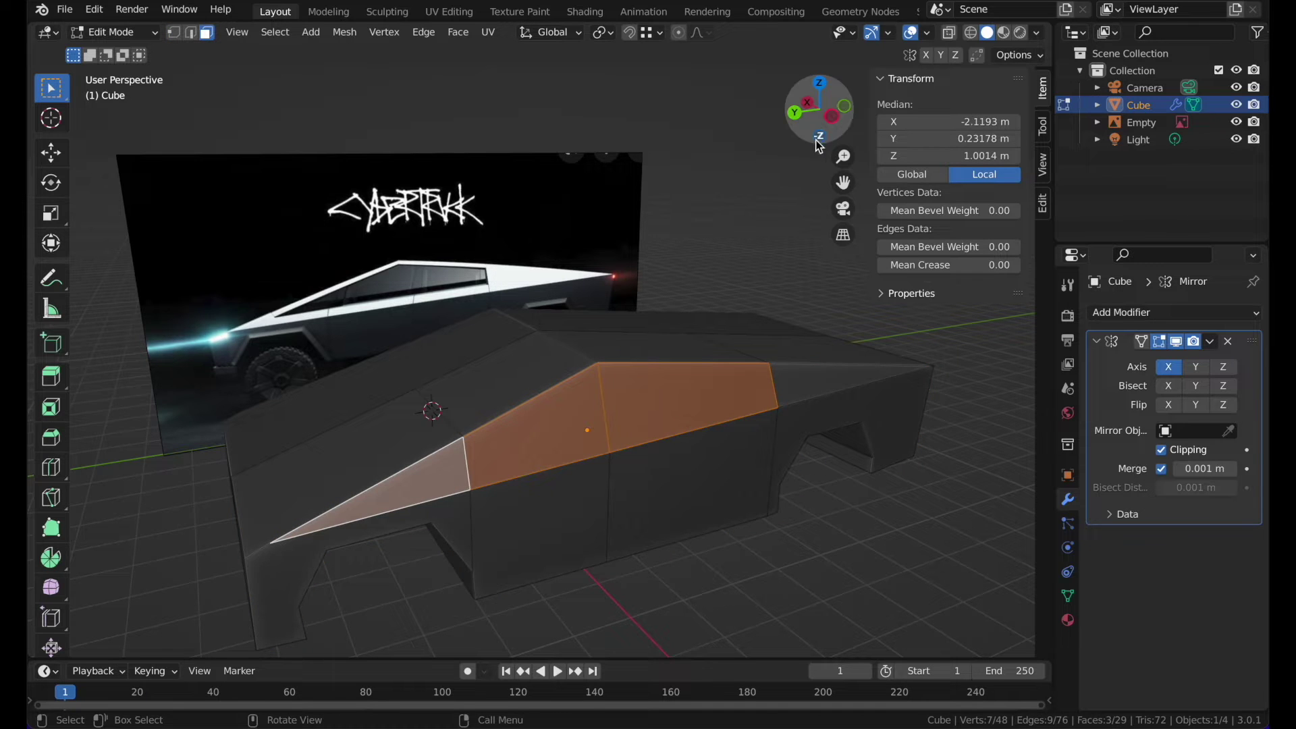
pyautogui.click(832, 117)
pyautogui.scroll(2, 651, 306)
pyautogui.hotkey('shift', 'z')
pyautogui.press('i')
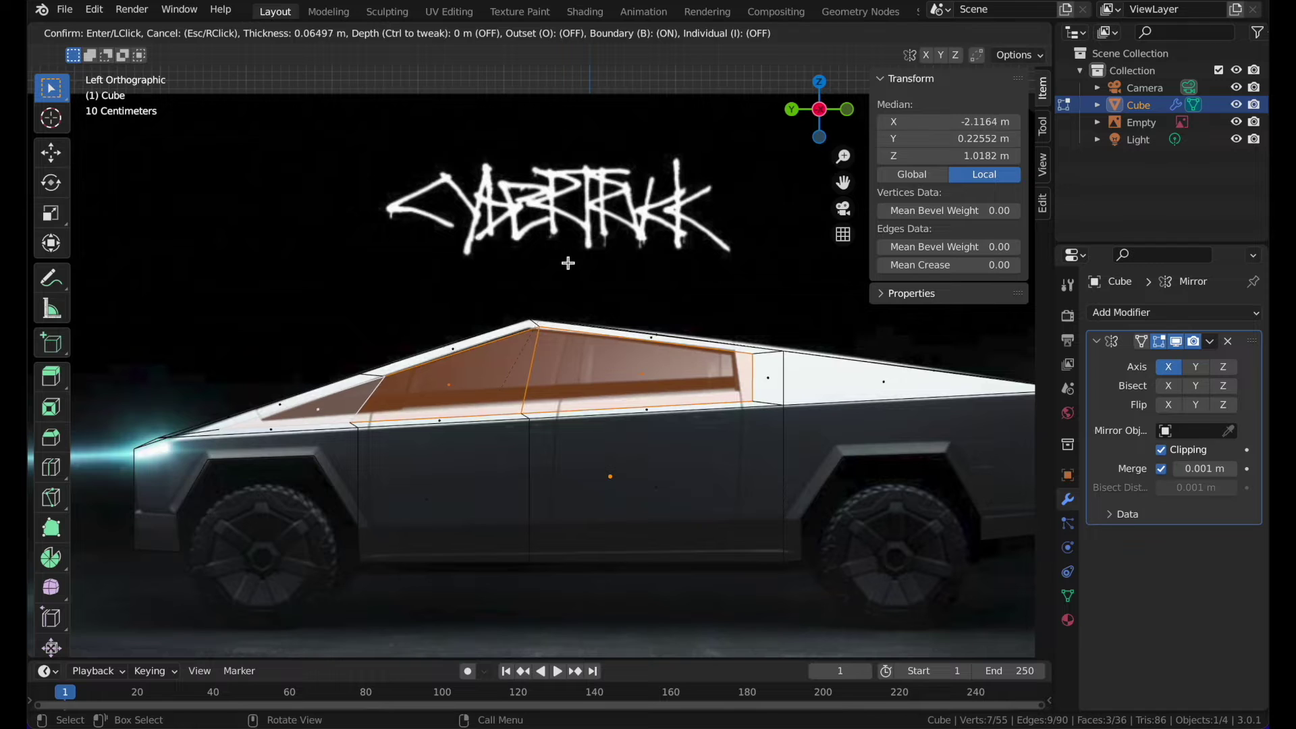
pyautogui.click(568, 263)
# - Move the inset window faces about 0.14 m along Y and 0.01 m up, and rotate them -0.845° to match the reference
pyautogui.press('g')
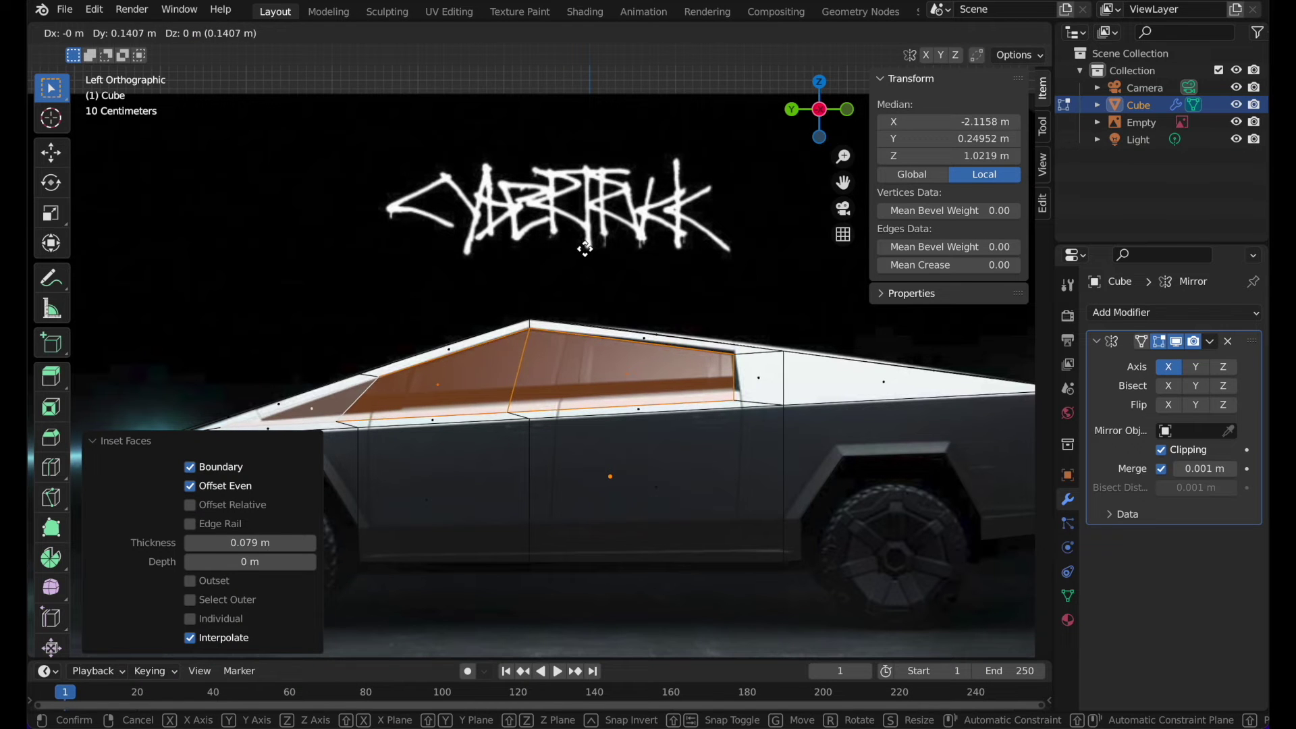
pyautogui.click(585, 248)
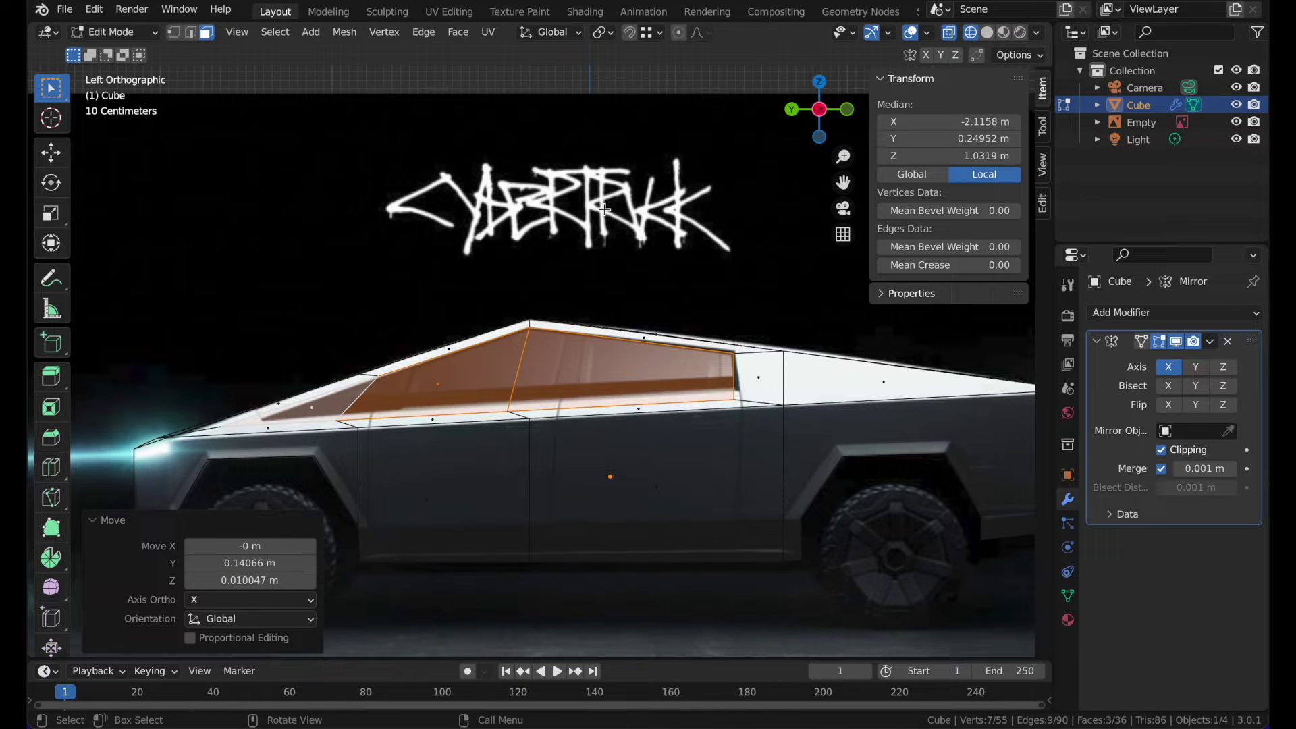
pyautogui.press('r')
pyautogui.click(594, 204)
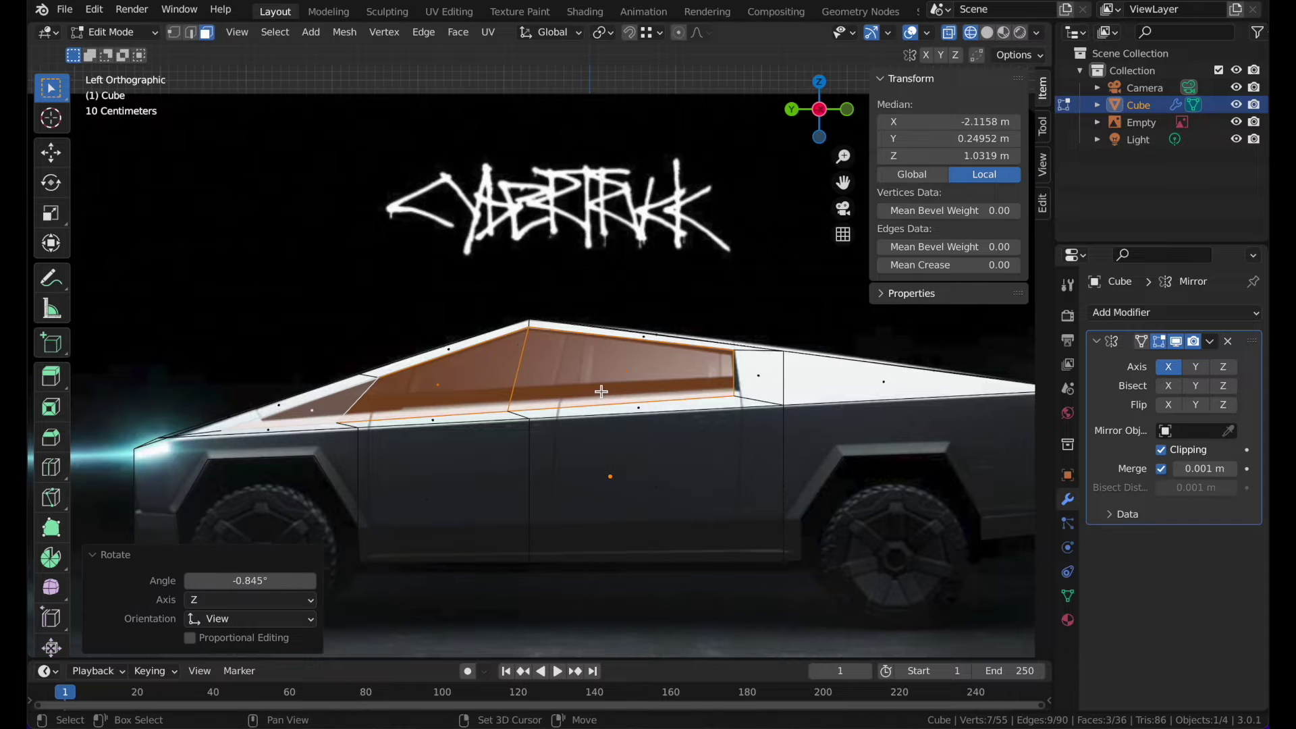
# - Move the window's lower rear vertex about 0.06 m rearward and 0.07 m up, and raise the middle sill vertex about 0.11 m
pyautogui.scroll(3, 845, 390)
pyautogui.click(173, 32)
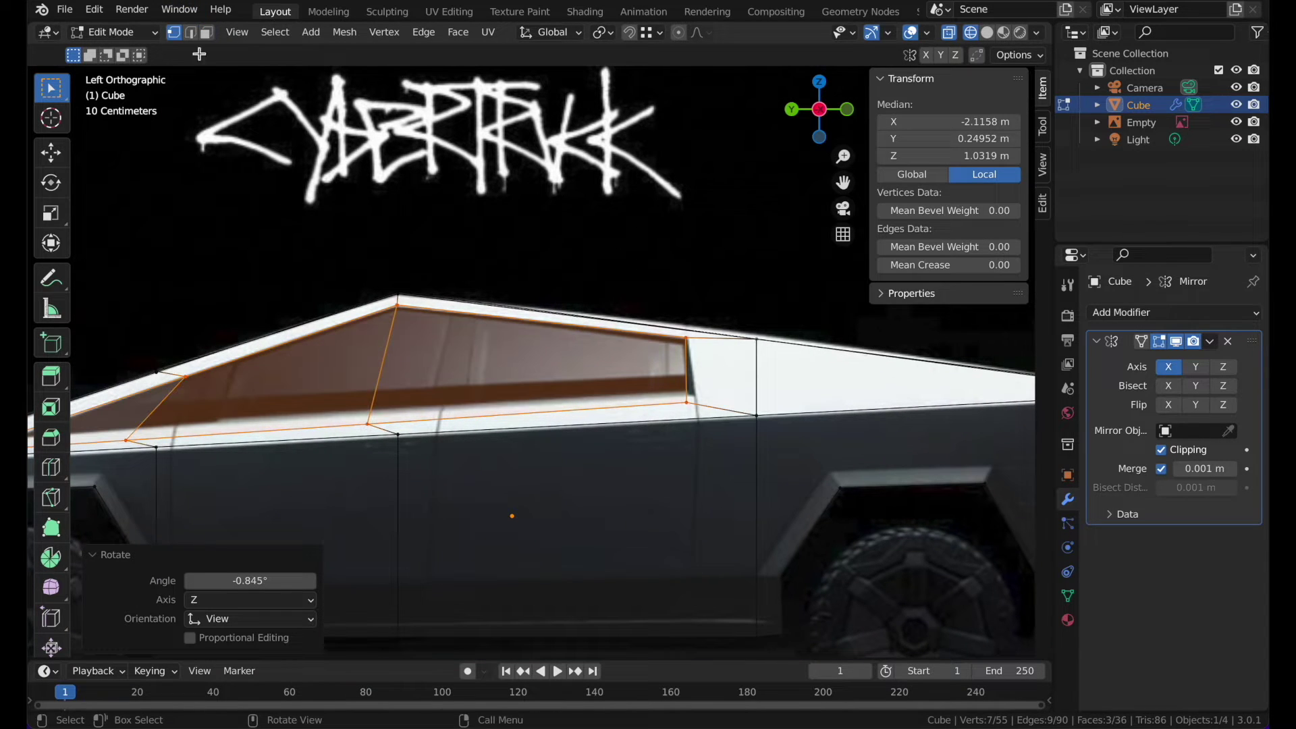
pyautogui.moveTo(706, 403); pyautogui.dragTo(707, 404)
pyautogui.press('g')
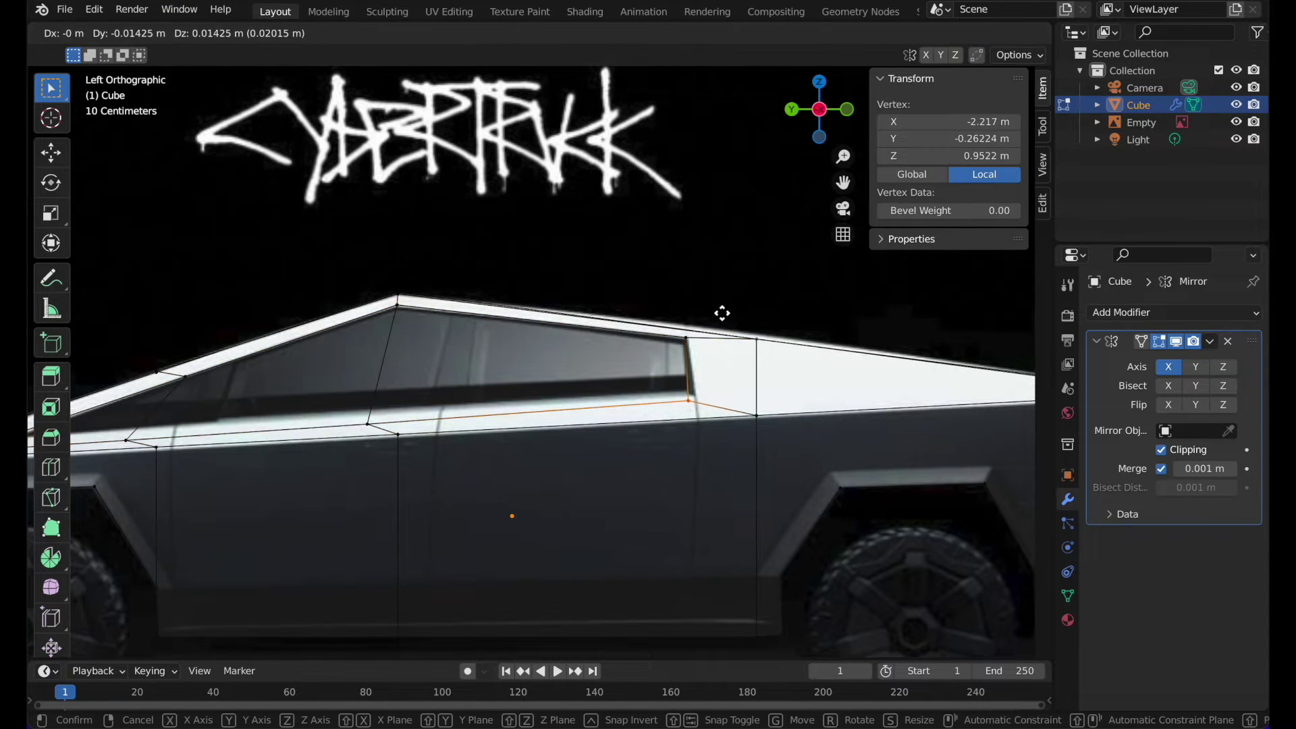
pyautogui.click(726, 308)
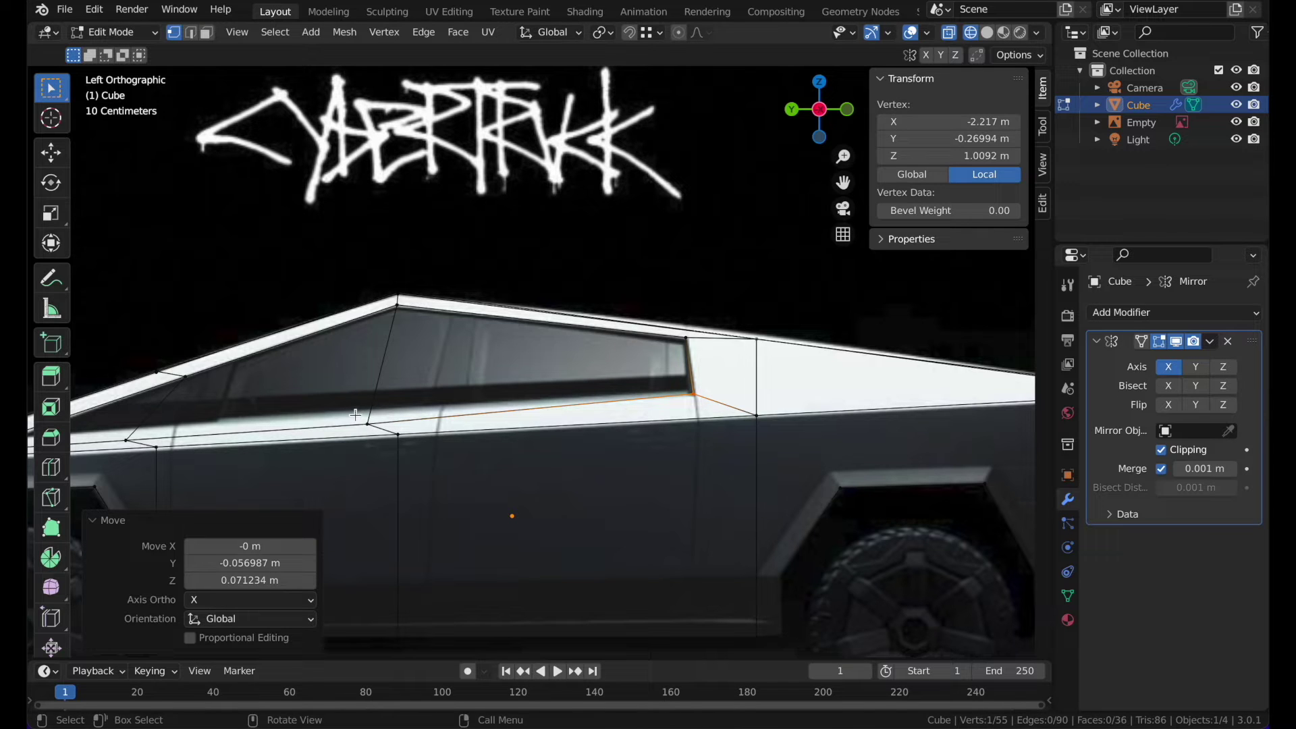
pyautogui.moveTo(377, 425); pyautogui.dragTo(377, 426)
pyautogui.press('g')
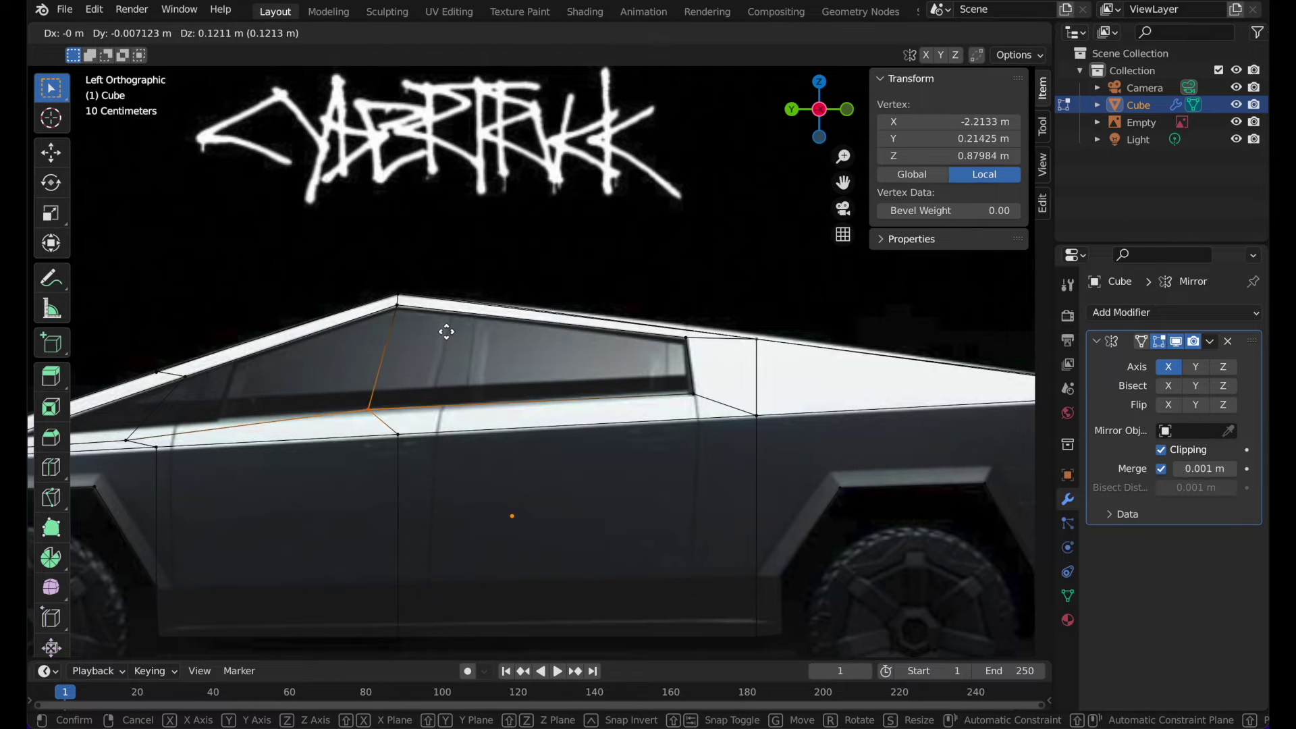
pyautogui.click(446, 334)
# - Raise the forward sill vertex about 0.1 m and move the window's front tip about 0.48 m rearward and 0.12 m up
pyautogui.keyDown('ctrl'); pyautogui.scroll(-5, 364, 405); pyautogui.keyUp('ctrl')
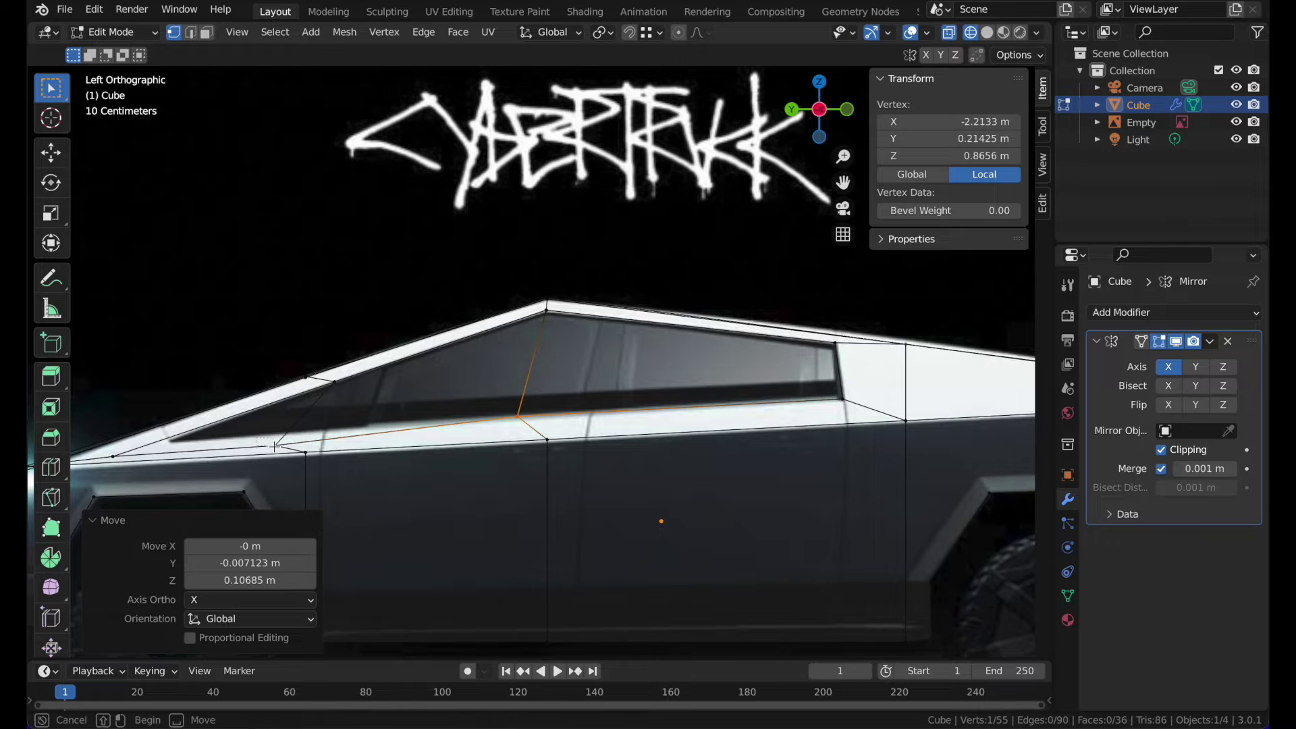
pyautogui.moveTo(282, 451); pyautogui.dragTo(283, 451)
pyautogui.press('g')
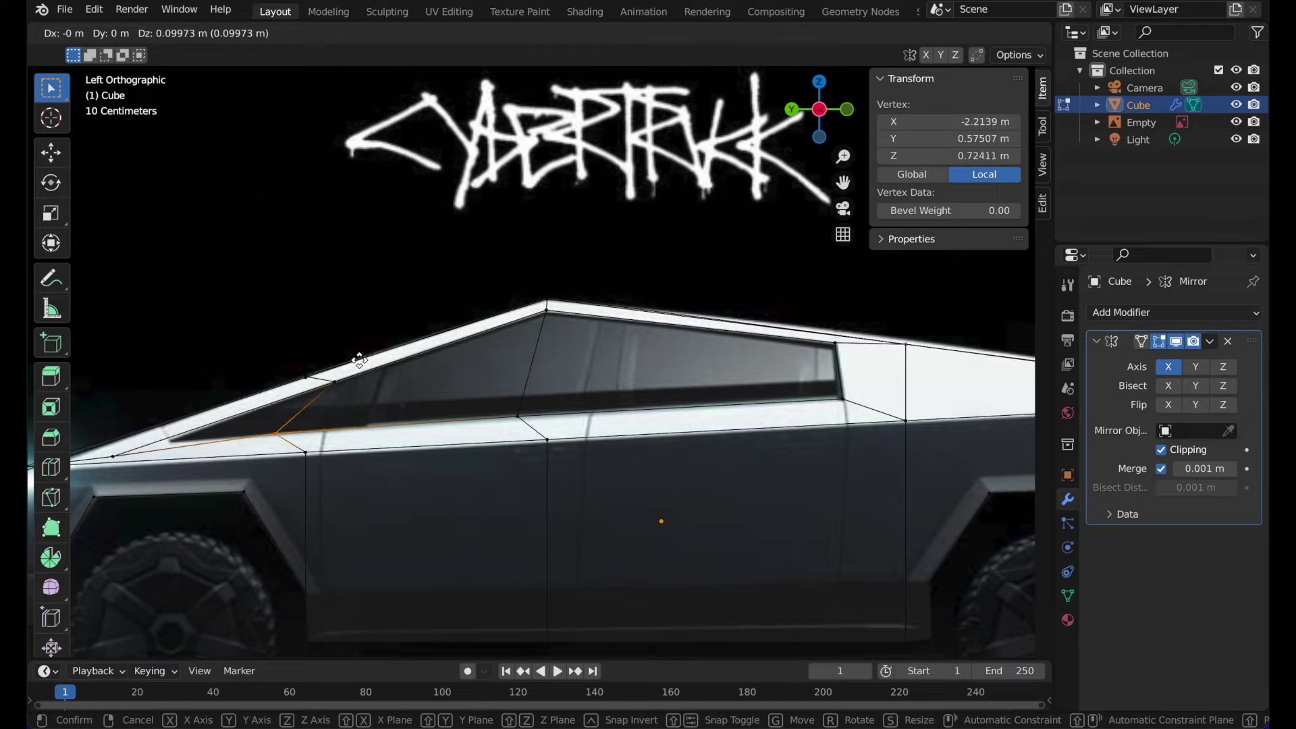
pyautogui.click(360, 361)
pyautogui.keyDown('ctrl'); pyautogui.scroll(5, 315, 414); pyautogui.keyUp('ctrl')
pyautogui.click(185, 453)
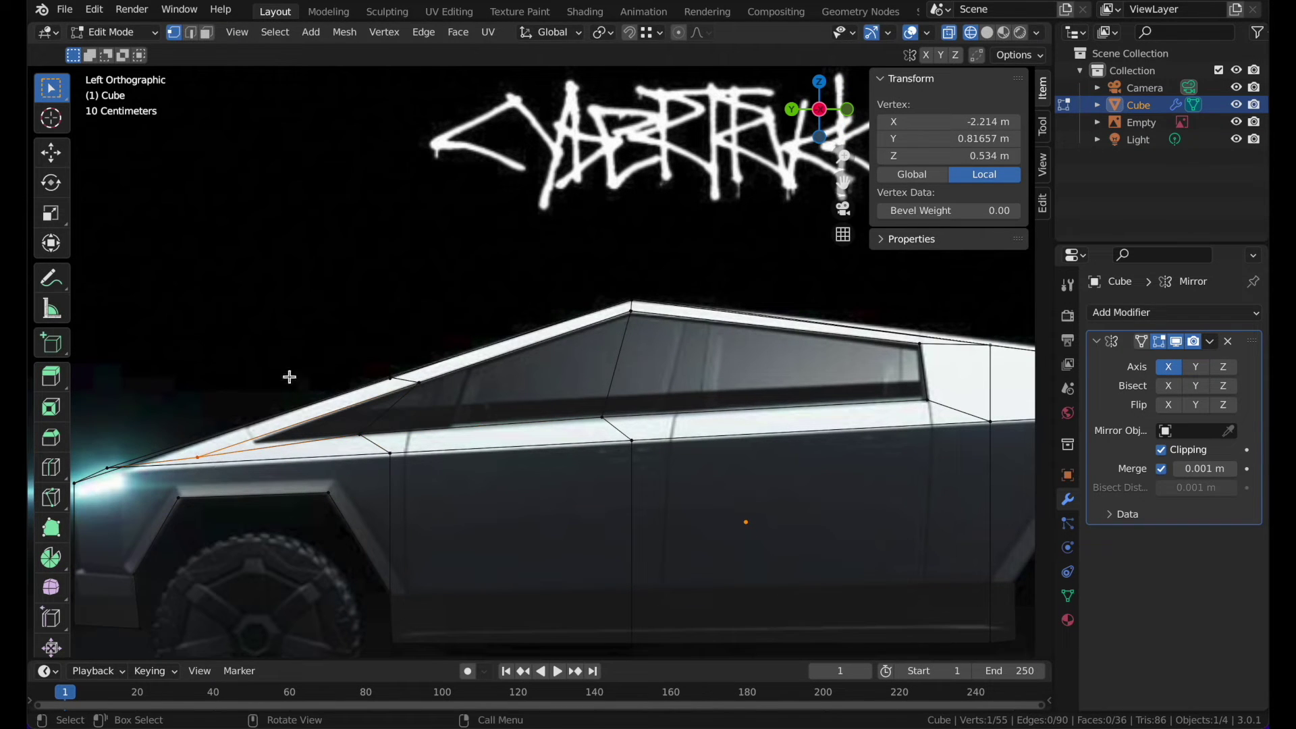
pyautogui.press('g')
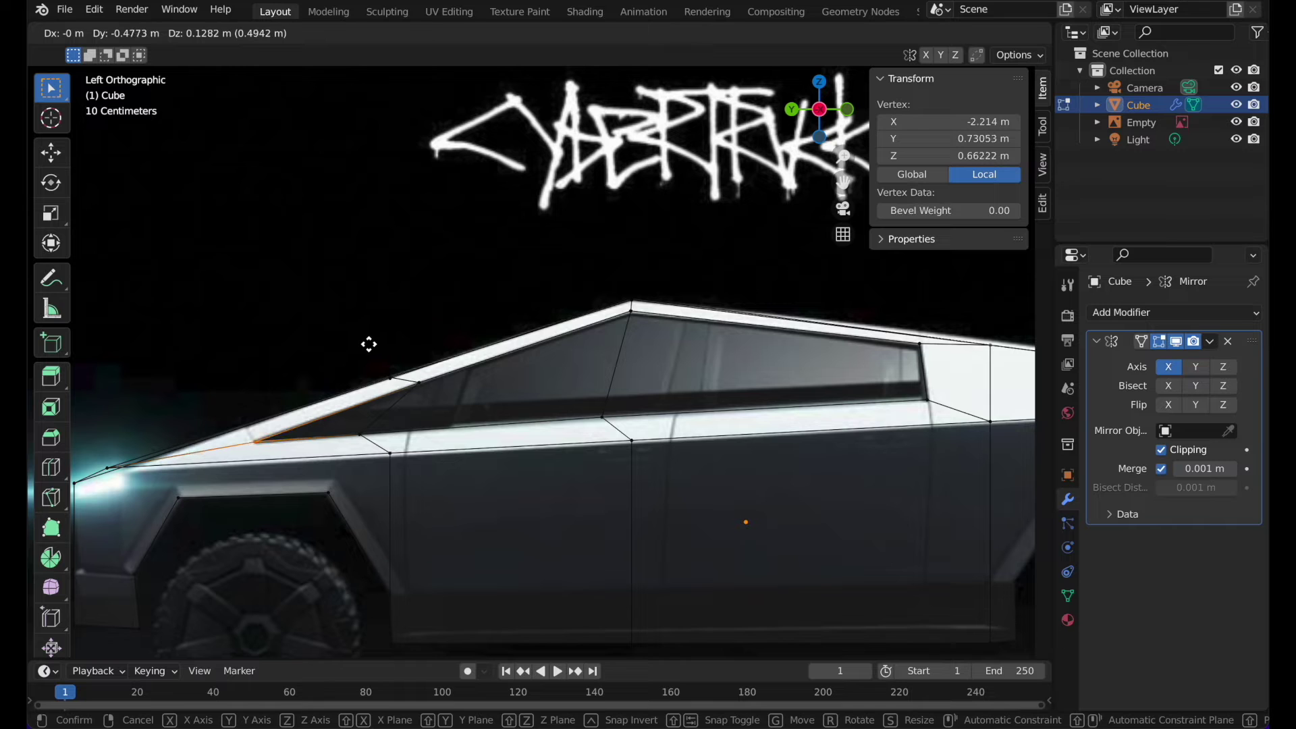
pyautogui.click(368, 345)
# - Return to solid shading and inspect the fitted window outline in perspective
pyautogui.press('z')
pyautogui.click(668, 343)
pyautogui.press('Tab')
pyautogui.moveTo(627, 341); pyautogui.dragTo(625, 338, button='middle')
pyautogui.press('Tab')
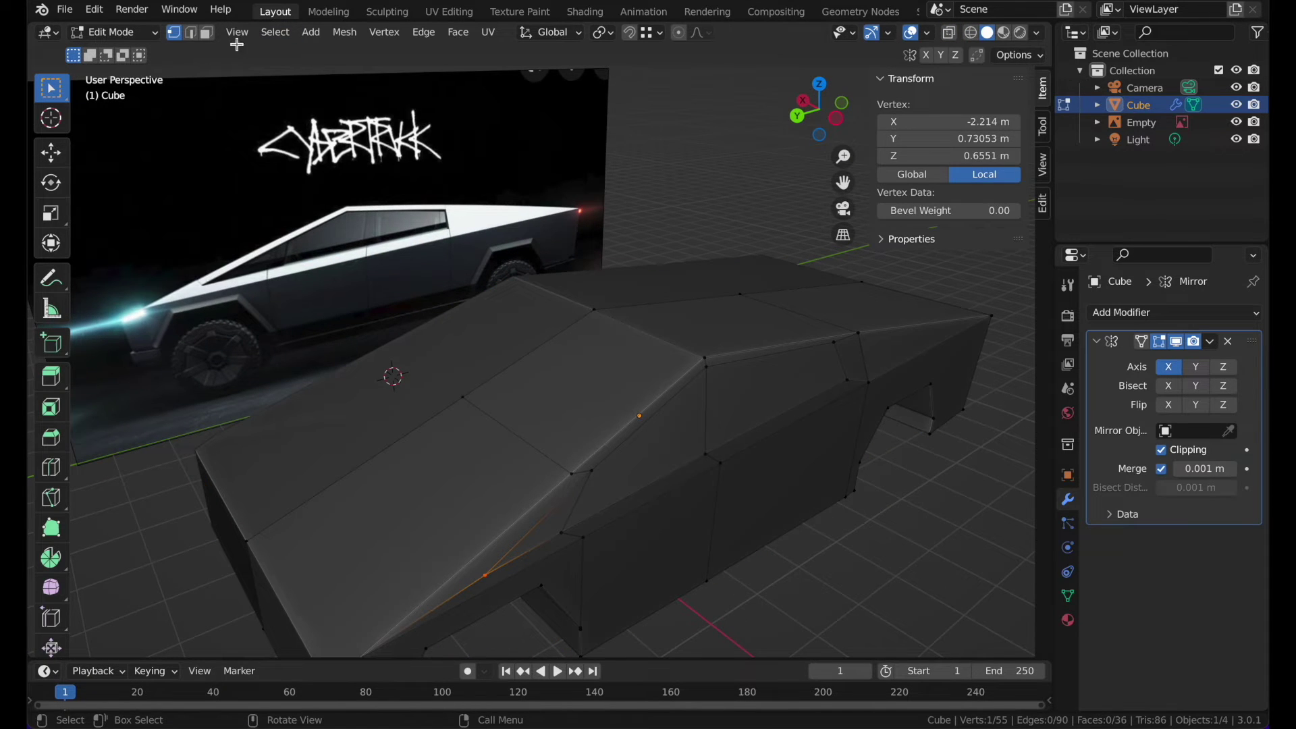
# - Select the three side window faces and extrude them slightly inward to recess the glass
pyautogui.press('3')
pyautogui.click(770, 396)
pyautogui.keyDown('shift'); pyautogui.click(649, 440); pyautogui.keyUp('shift')
pyautogui.keyDown('shift'); pyautogui.click(552, 504); pyautogui.keyUp('shift')
pyautogui.keyDown('shift'); pyautogui.click(552, 512); pyautogui.keyUp('shift')
pyautogui.keyDown('shift'); pyautogui.click(548, 510); pyautogui.keyUp('shift')
pyautogui.moveTo(548, 509); pyautogui.dragTo(548, 508, button='middle')
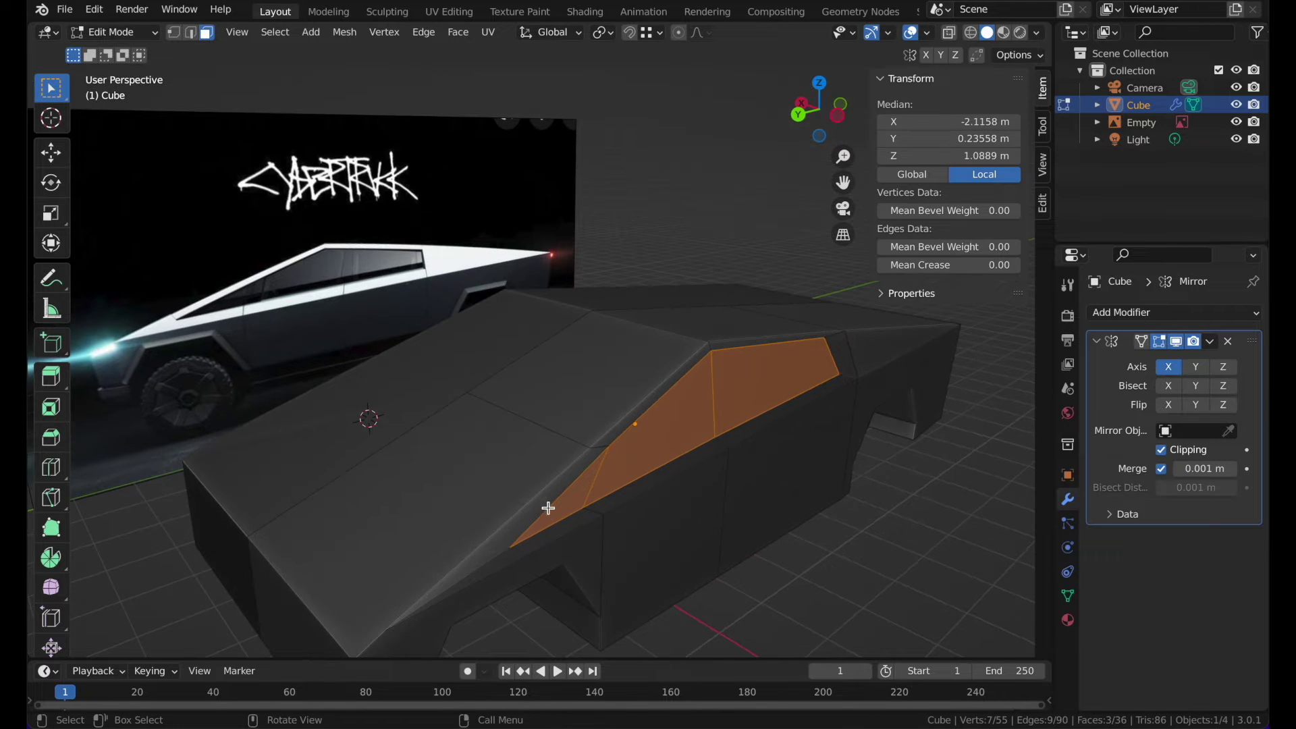
pyautogui.press('e')
pyautogui.click(860, 407)
pyautogui.press('Tab')
pyautogui.moveTo(860, 406); pyautogui.dragTo(861, 406, button='middle')
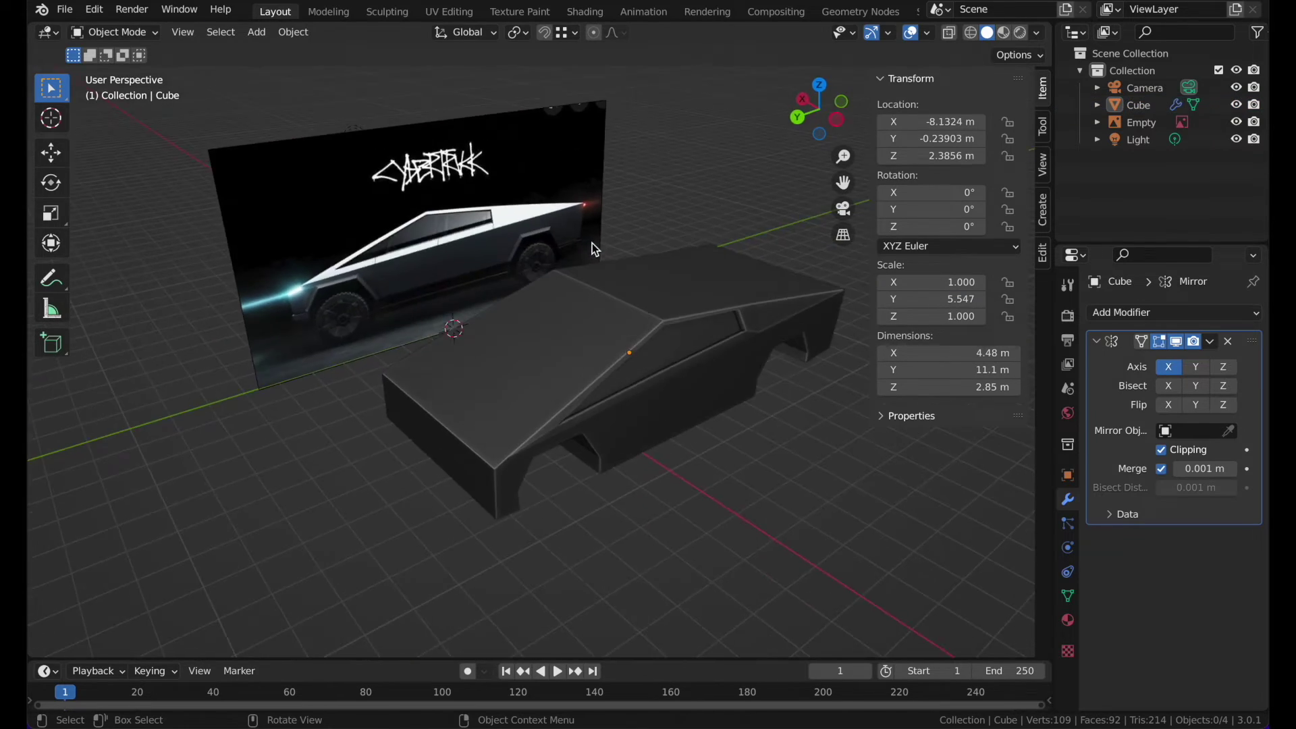
# - Add one horizontal loop cut across the front face and slide it toward the hood edge with factor -0.649
pyautogui.scroll(-2, 593, 243)
pyautogui.moveTo(515, 358); pyautogui.dragTo(452, 380, button='middle')
pyautogui.click(454, 380)
pyautogui.press('Tab')
pyautogui.scroll(2, 454, 380)
pyautogui.click(51, 467)
pyautogui.click(505, 424)
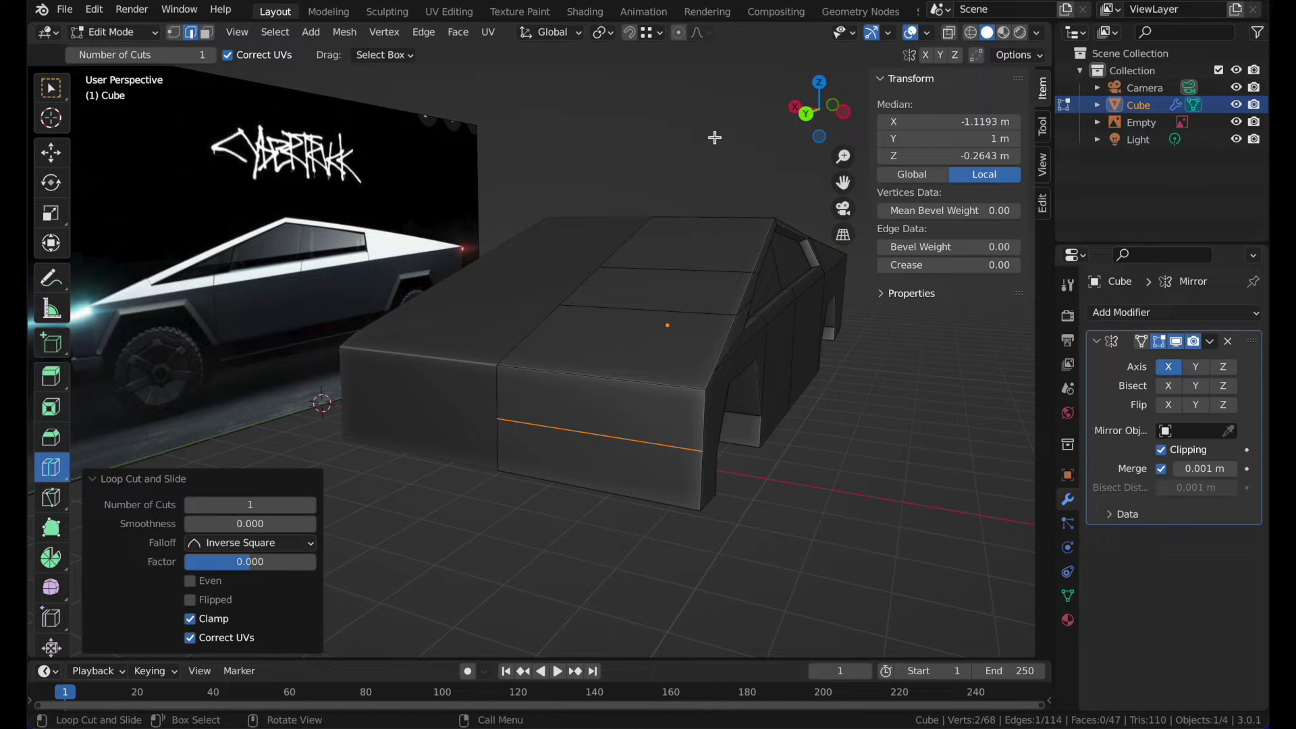
pyautogui.press('g')
pyautogui.press('g')
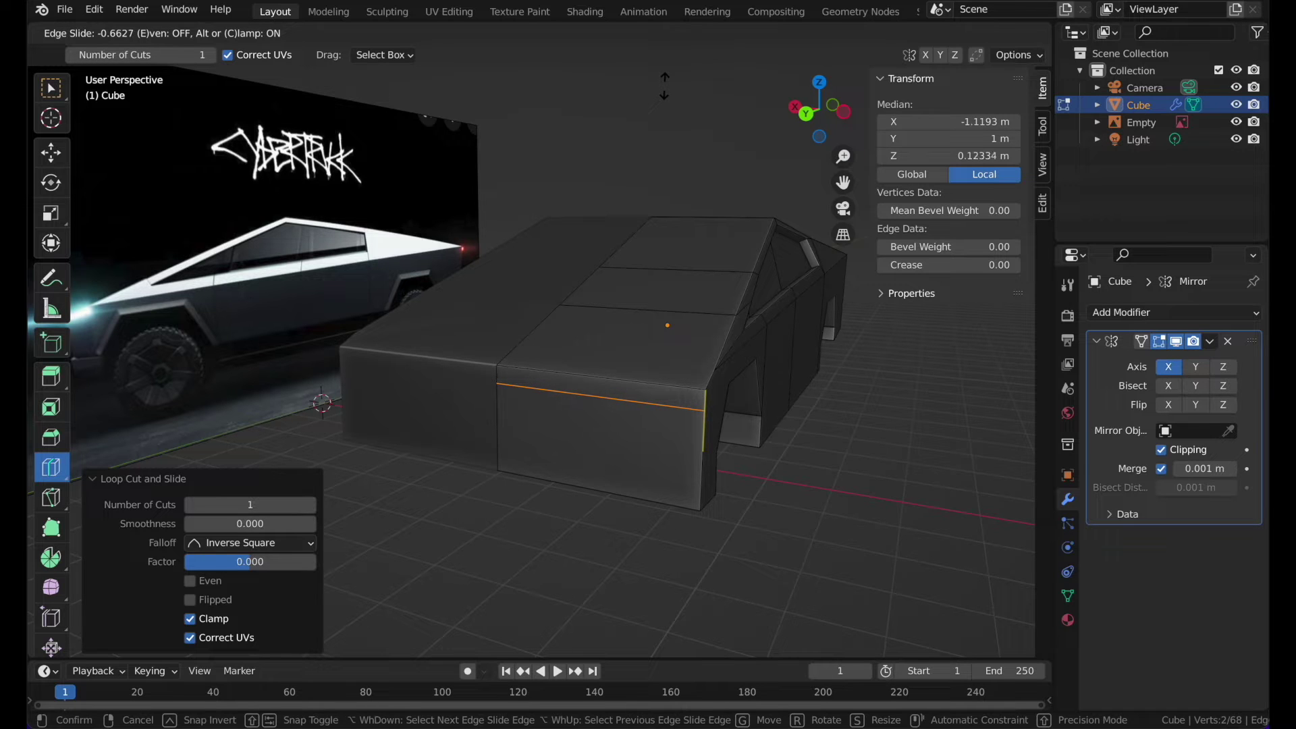
pyautogui.click(665, 85)
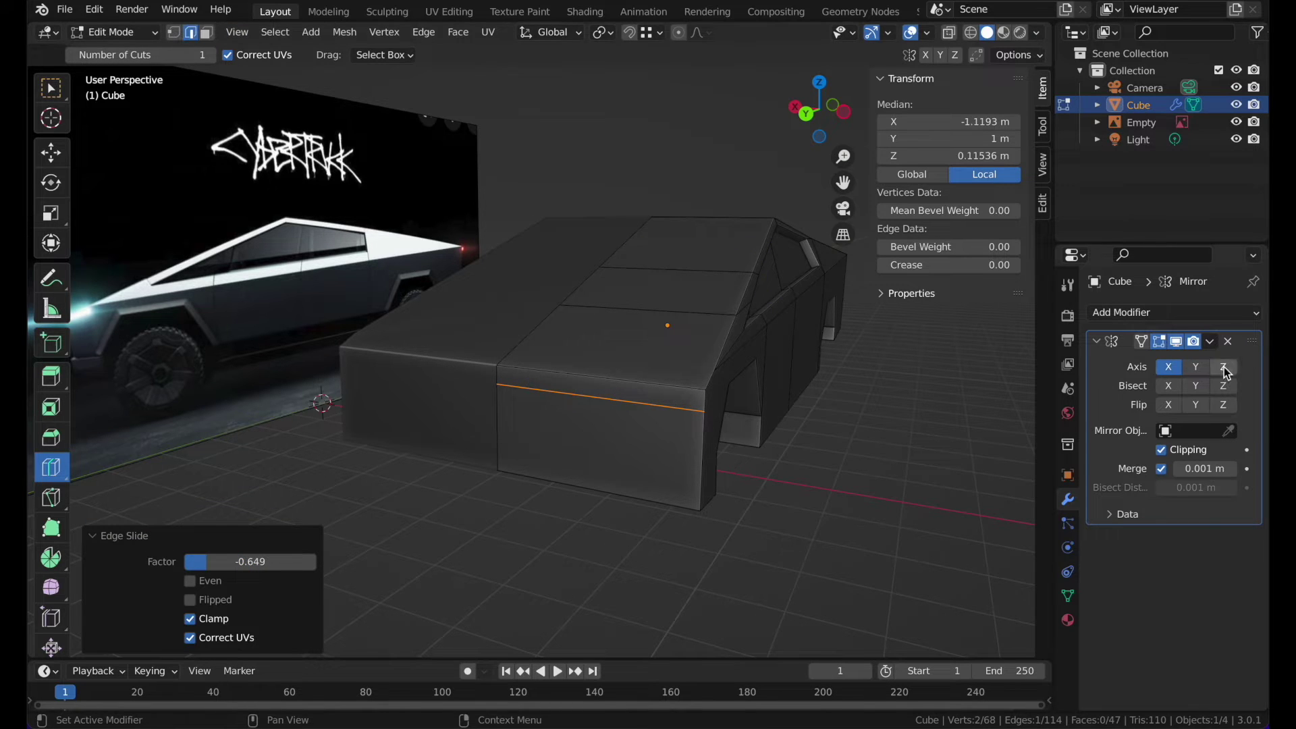
pyautogui.press('Tab')
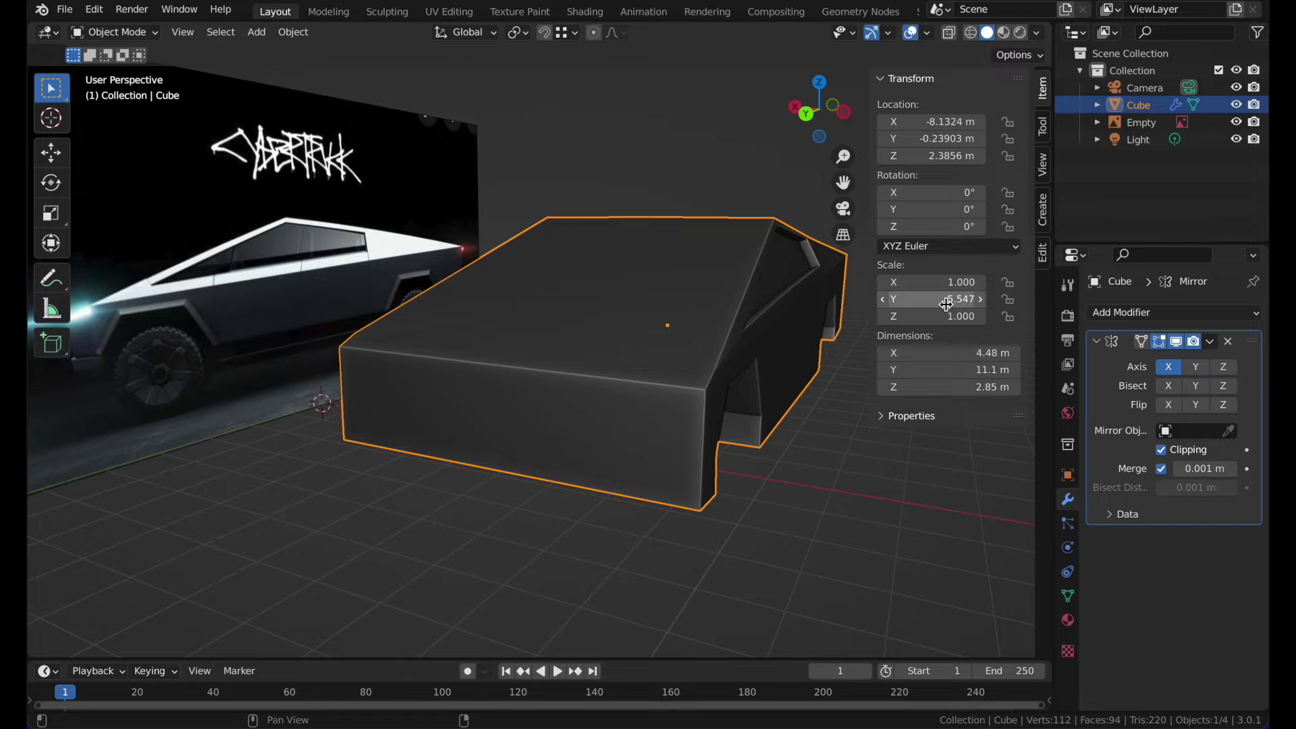
pyautogui.moveTo(608, 304); pyautogui.dragTo(552, 291, button='middle')
# - Slide the vertical edges on the lower side to line up with the door seams in the wireframe side view
pyautogui.press('Tab')
pyautogui.click(52, 86)
pyautogui.moveTo(236, 176); pyautogui.dragTo(790, 160, button='middle')
pyautogui.click(830, 131)
pyautogui.press('z')
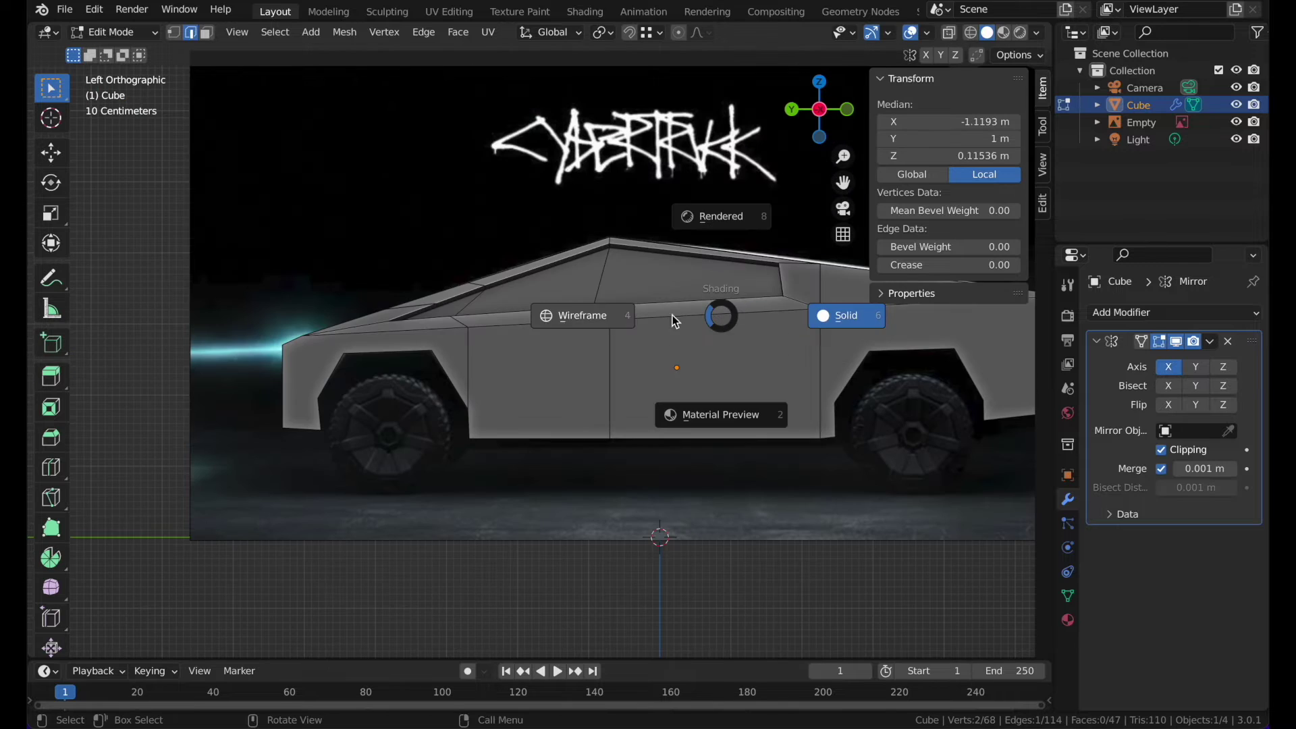
pyautogui.click(640, 318)
pyautogui.scroll(3, 640, 317)
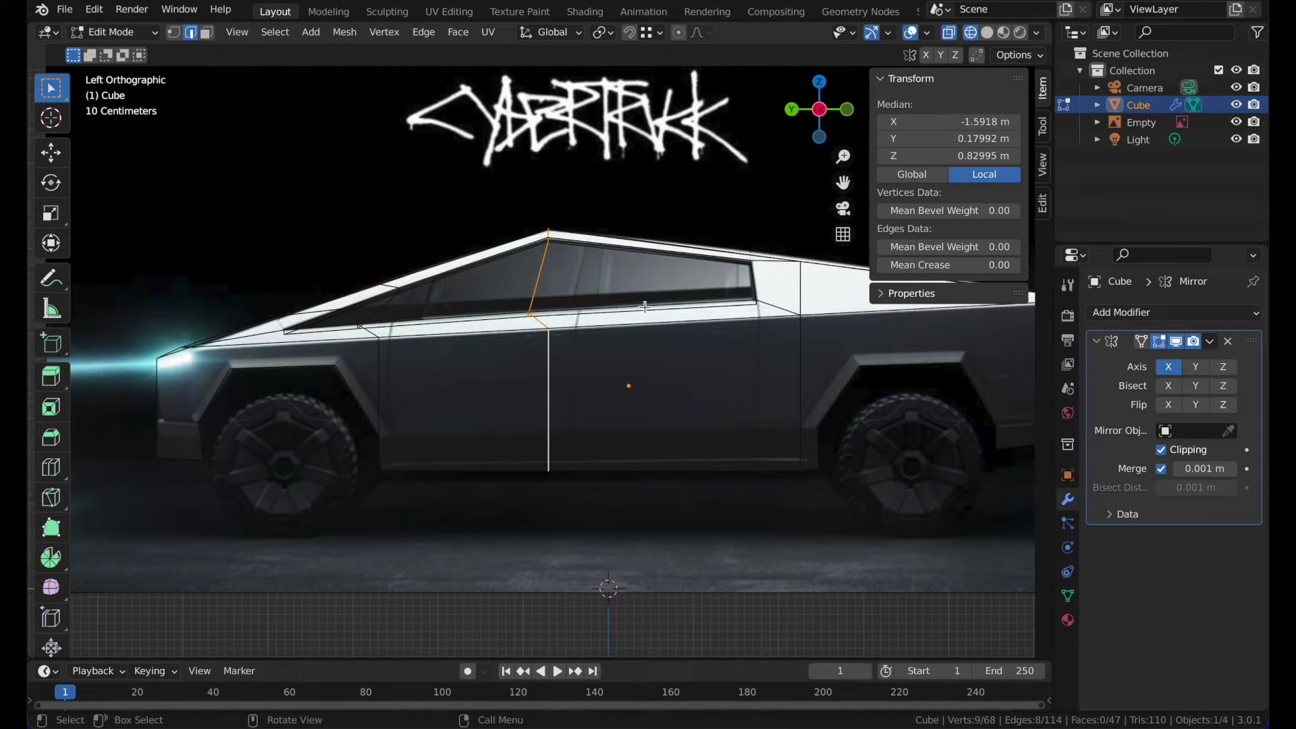
pyautogui.click(540, 320)
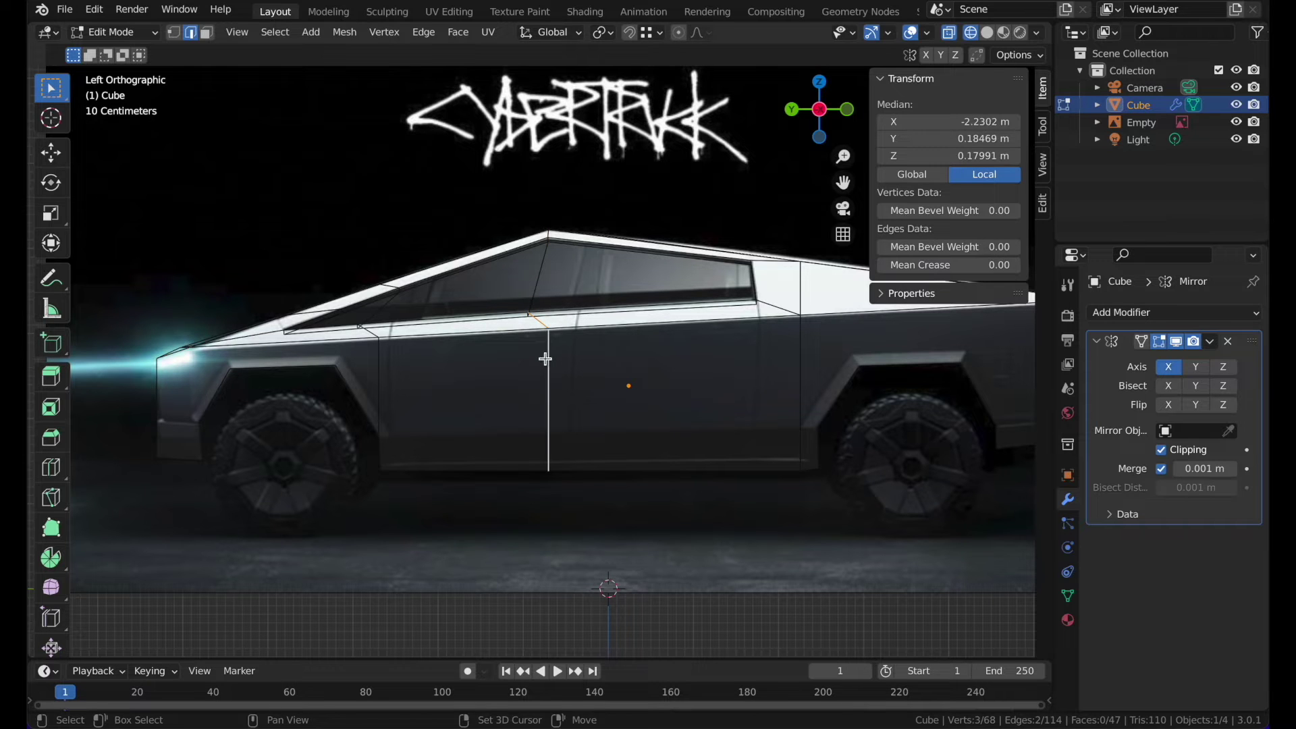
pyautogui.press('g')
pyautogui.press('g')
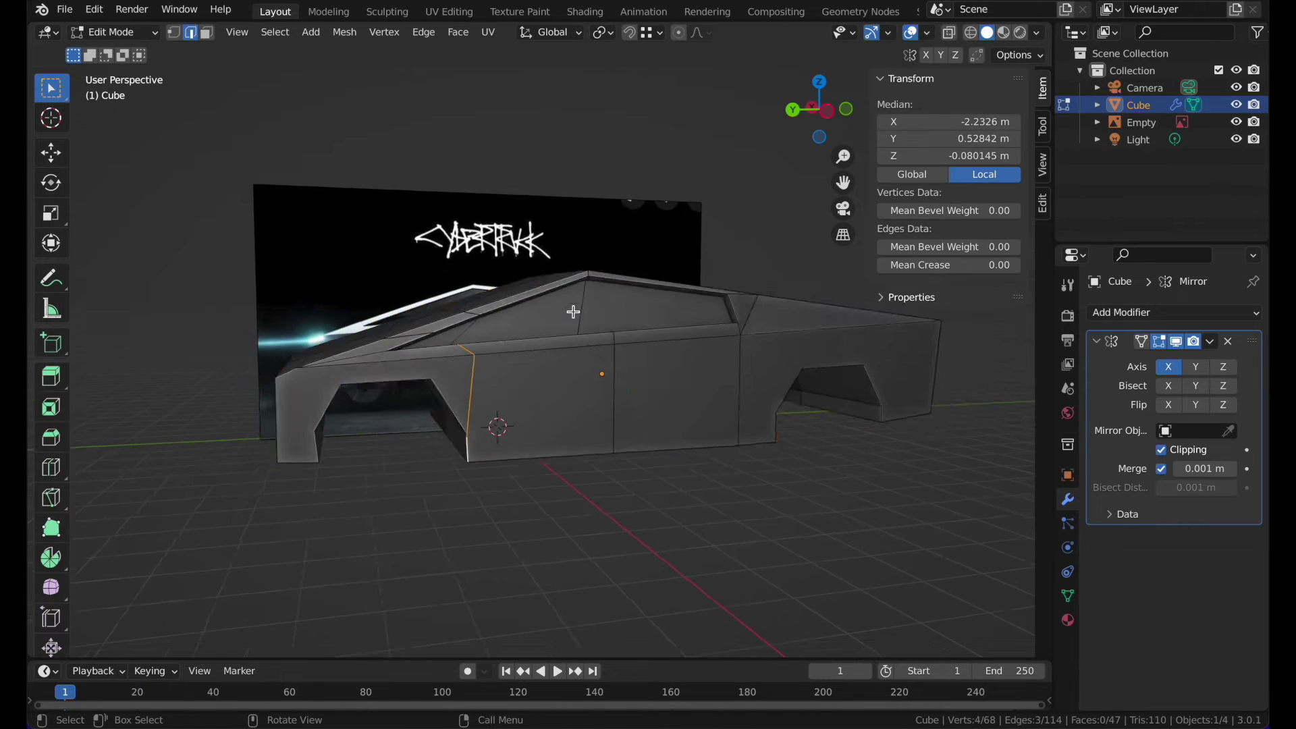
# - Select the window-sill vertex above the front door seam and move it about 0.0025 m along X
pyautogui.moveTo(573, 313); pyautogui.dragTo(584, 428, button='middle')
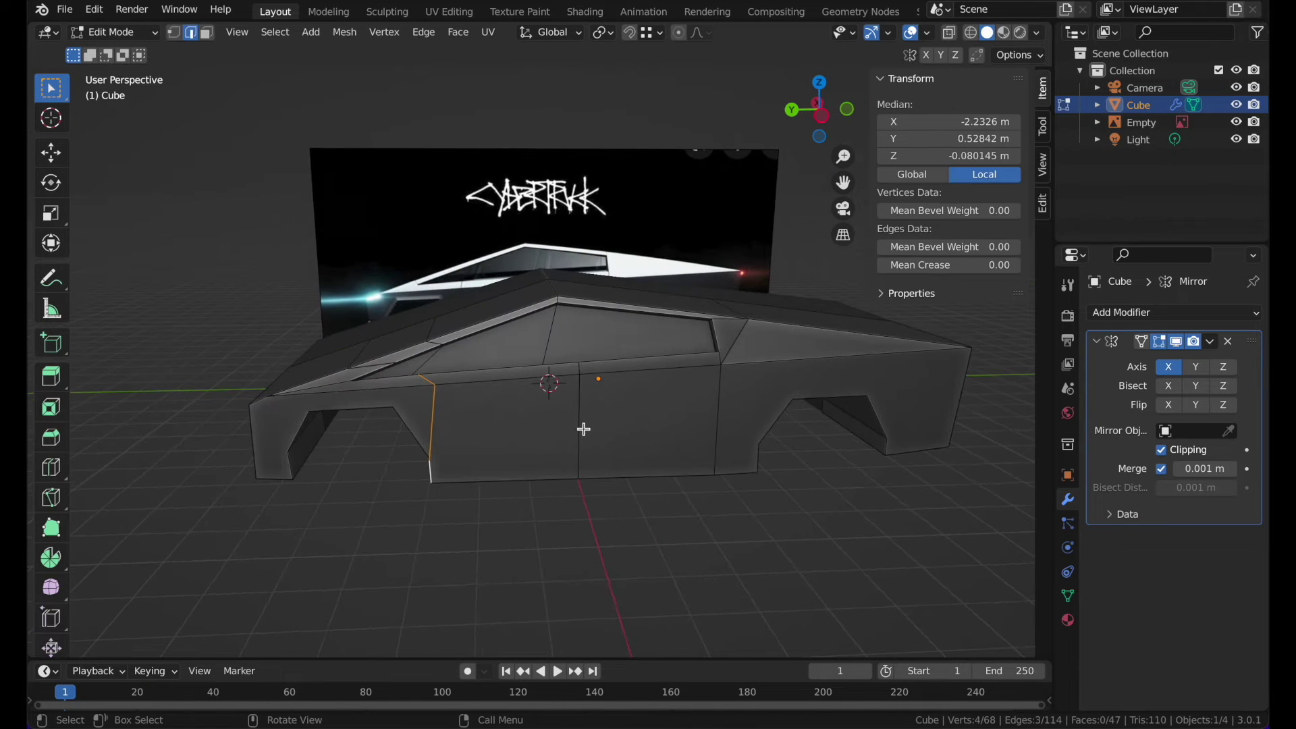
pyautogui.scroll(3, 584, 380)
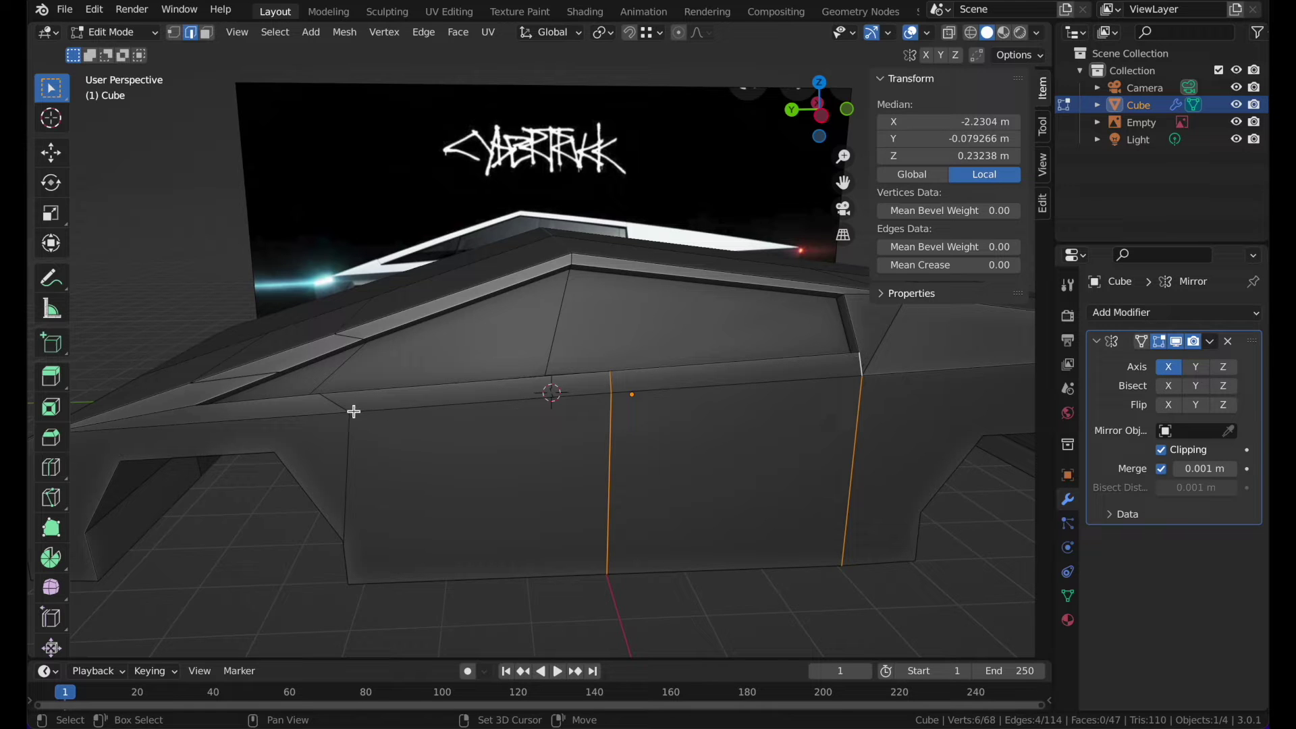
pyautogui.click(325, 406)
pyautogui.moveTo(327, 403); pyautogui.dragTo(428, 356, button='middle')
pyautogui.scroll(3, 327, 402)
pyautogui.scroll(1, 326, 403)
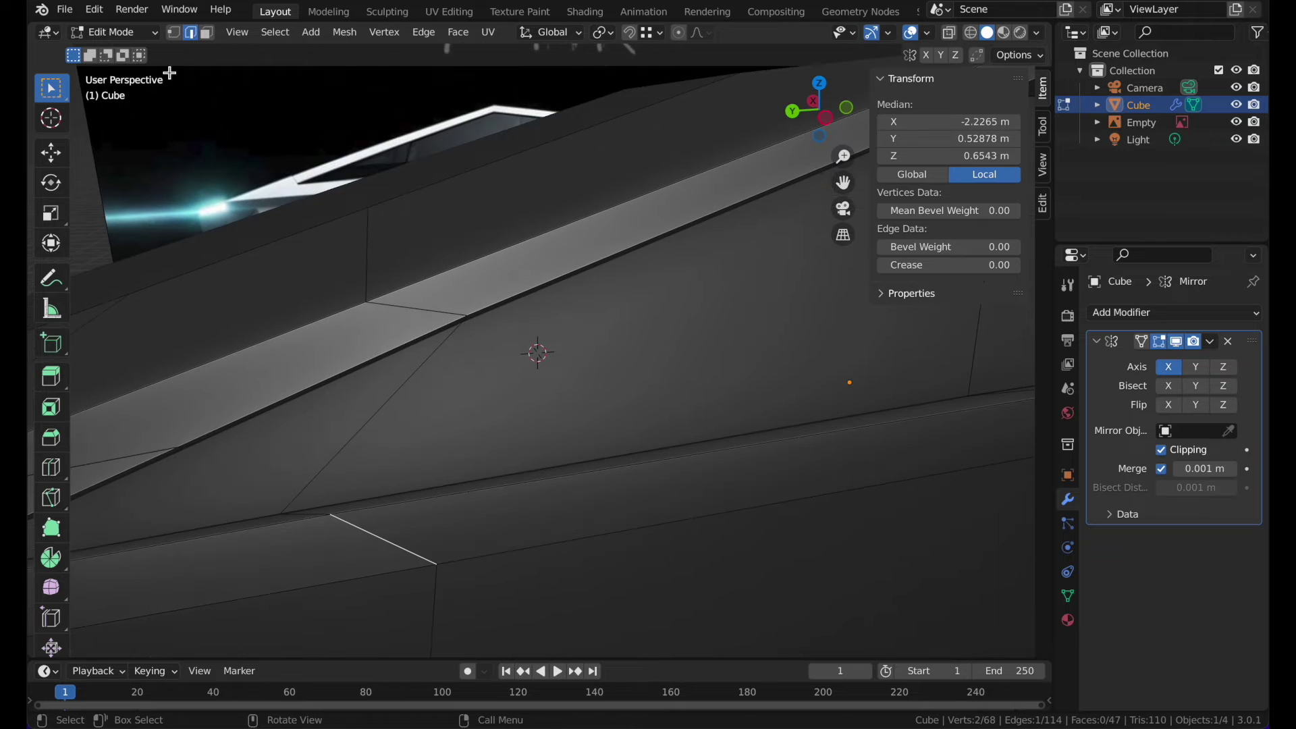
pyautogui.click(178, 34)
pyautogui.click(347, 513)
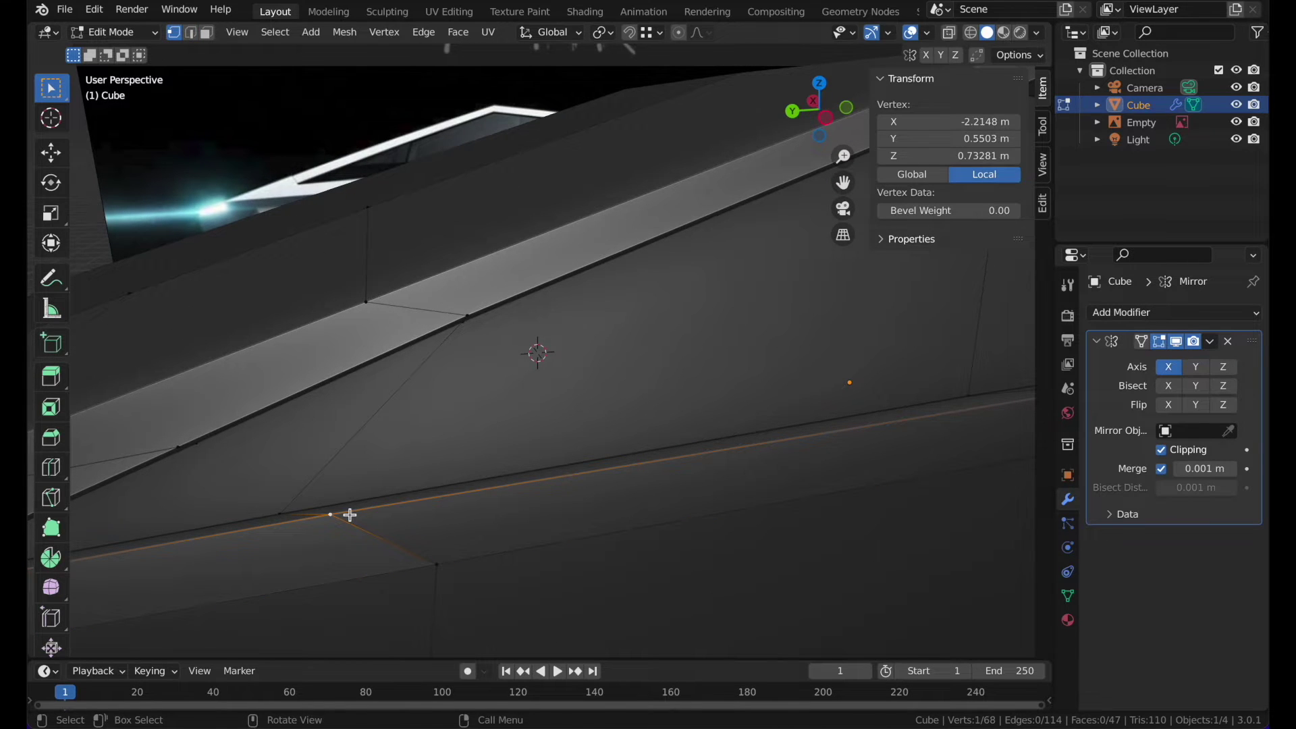
pyautogui.press('g')
pyautogui.press('y')
pyautogui.press('x')
pyautogui.click(365, 513)
# - Slide the sill vertex rearward along the window's lower edge with factor 0.100 to straighten the front door seam
pyautogui.press('g')
pyautogui.press('g')
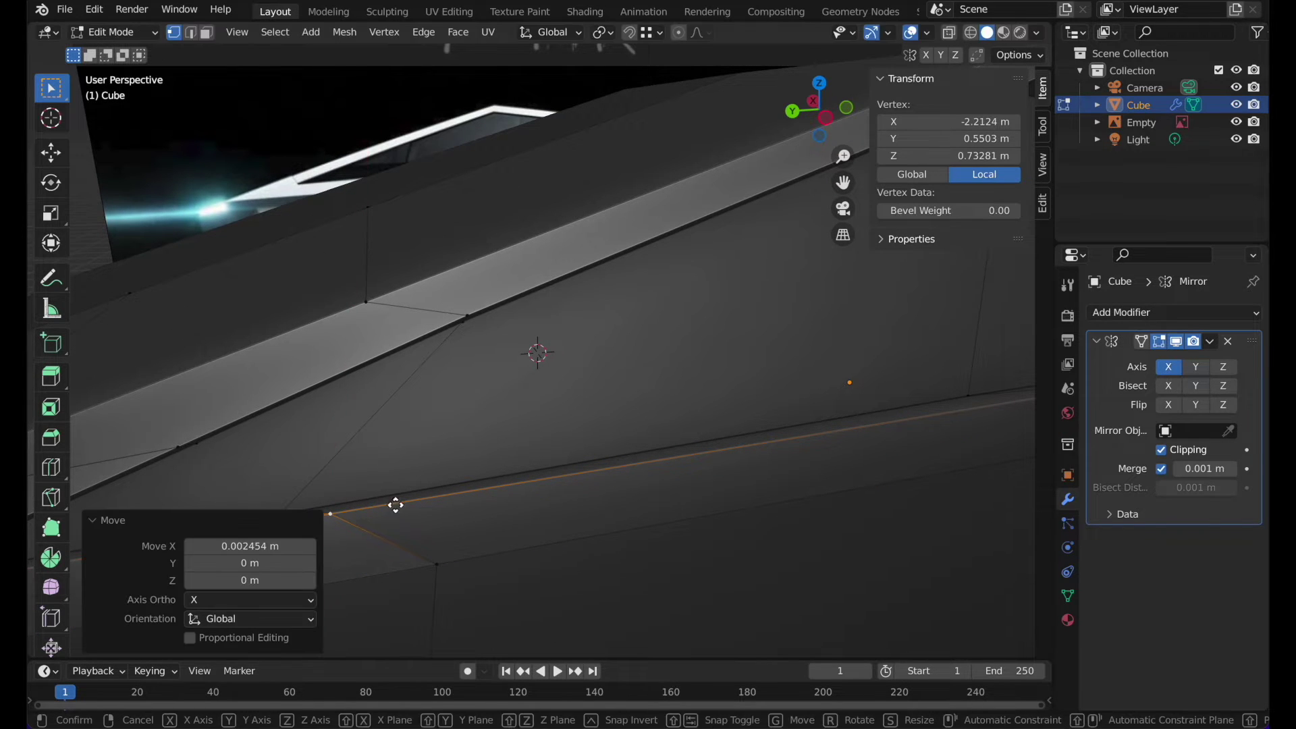
pyautogui.click(479, 494)
pyautogui.scroll(-3, 477, 492)
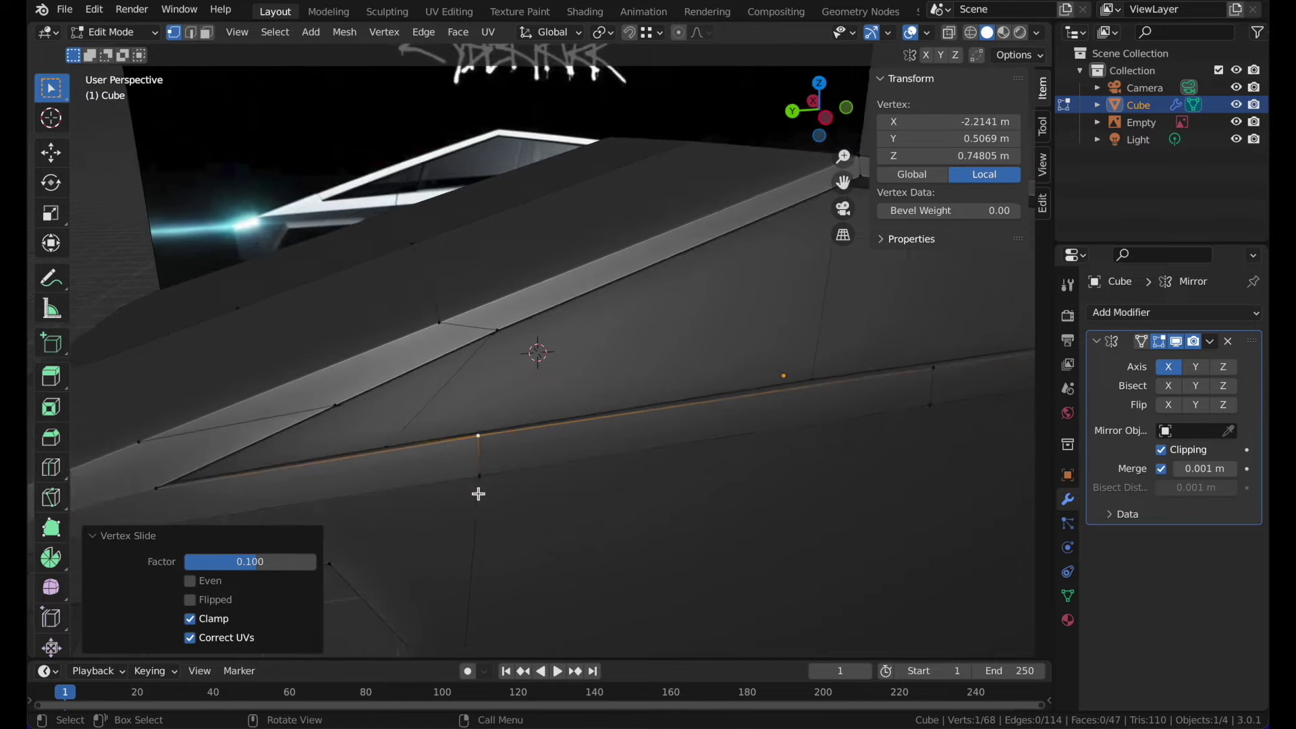
pyautogui.moveTo(478, 492); pyautogui.dragTo(458, 476, button='middle')
# - Select the three vertical door seam edges up to the window sill and bevel them 0.00133 m with one segment
pyautogui.scroll(-3, 478, 492)
pyautogui.click(195, 41)
pyautogui.click(423, 355)
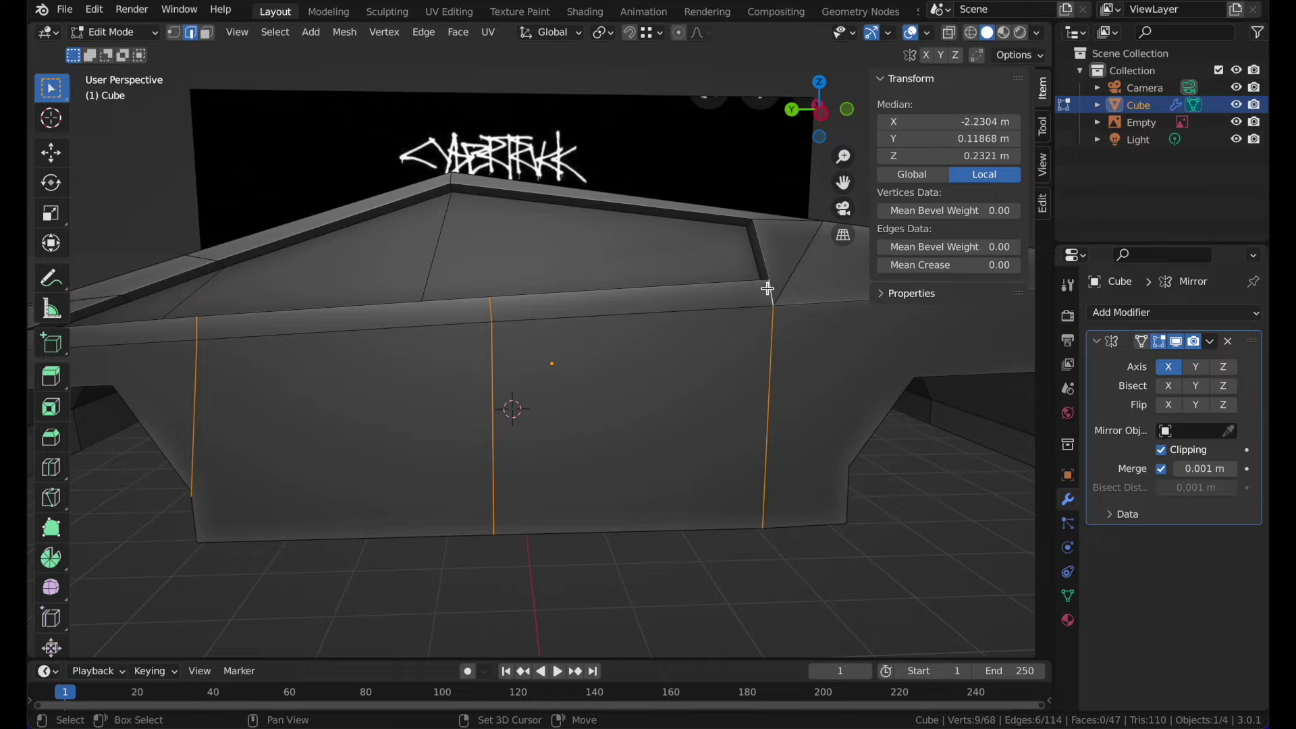
pyautogui.moveTo(767, 288); pyautogui.dragTo(771, 291, button='middle')
pyautogui.click(57, 443)
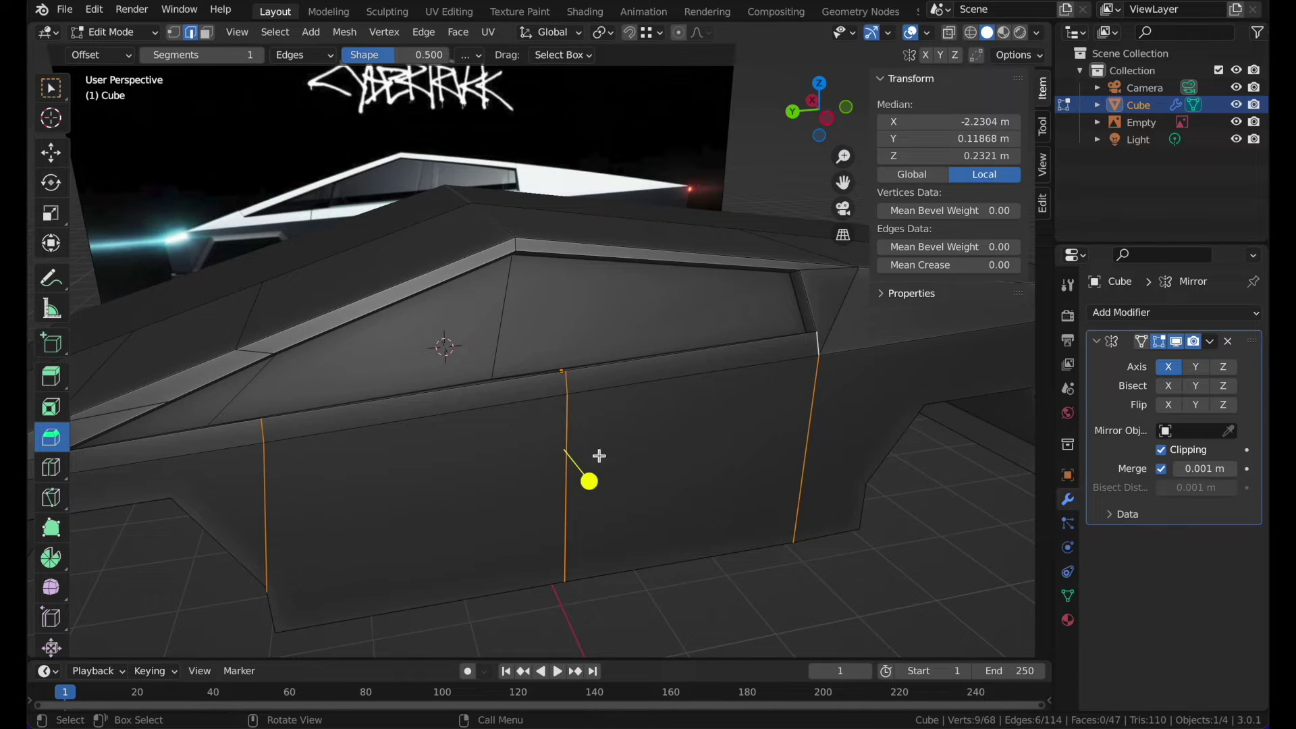
pyautogui.moveTo(591, 479); pyautogui.dragTo(594, 480)
# - Extrude the beveled seam faces about 0.024 m inward to form the door gaps, and return to Object Mode
pyautogui.press('e')
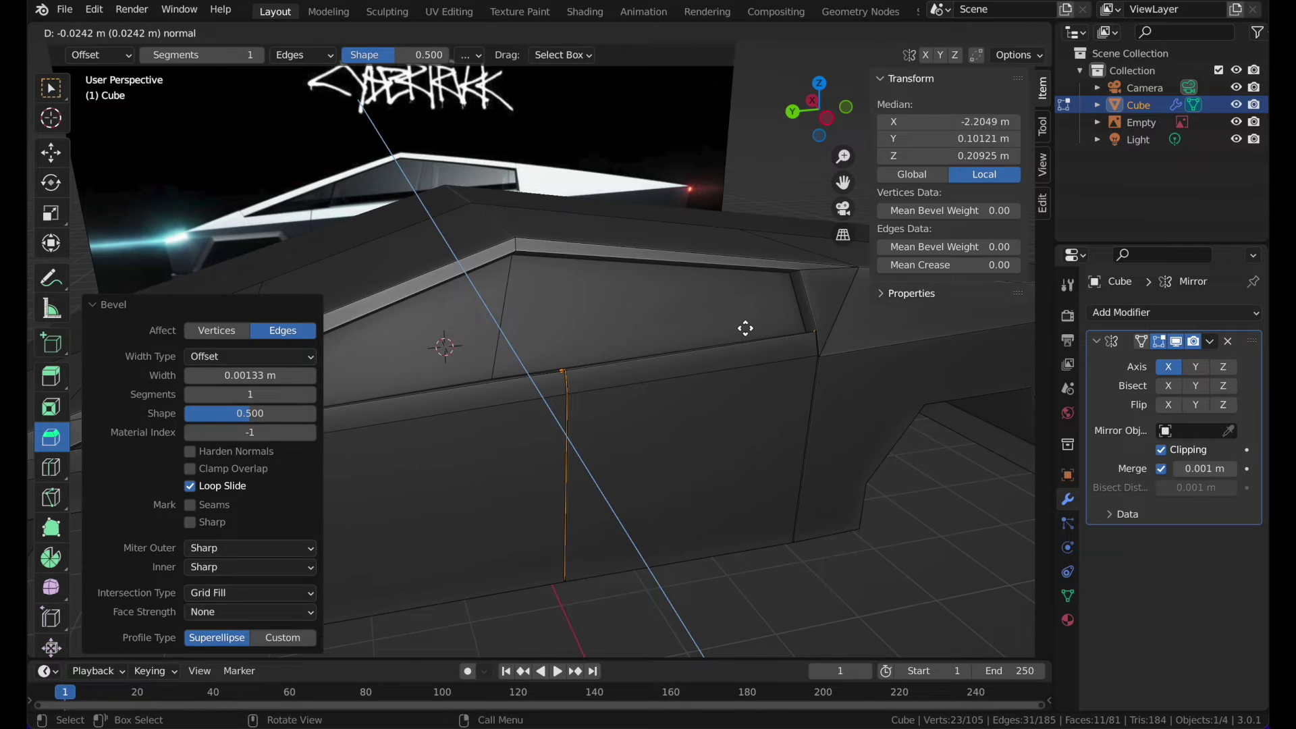
pyautogui.click(745, 329)
pyautogui.press('Tab')
pyautogui.scroll(-6, 746, 327)
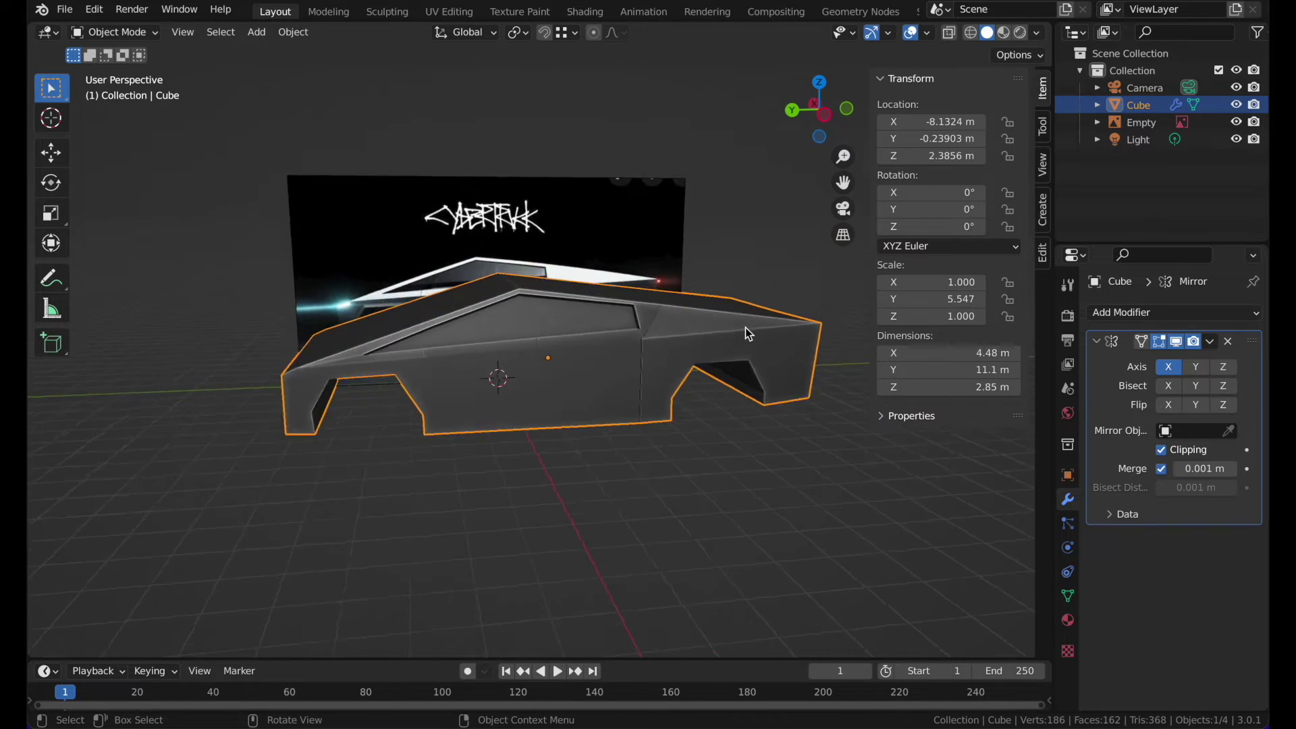
# - Examine the truck body from the front, above and the side, comparing its windows with the reference image
pyautogui.hscroll(-5, 746, 327)
pyautogui.click(639, 197)
pyautogui.scroll(-4, 639, 197)
pyautogui.hscroll(-3, 639, 197)
pyautogui.scroll(4, 639, 197)
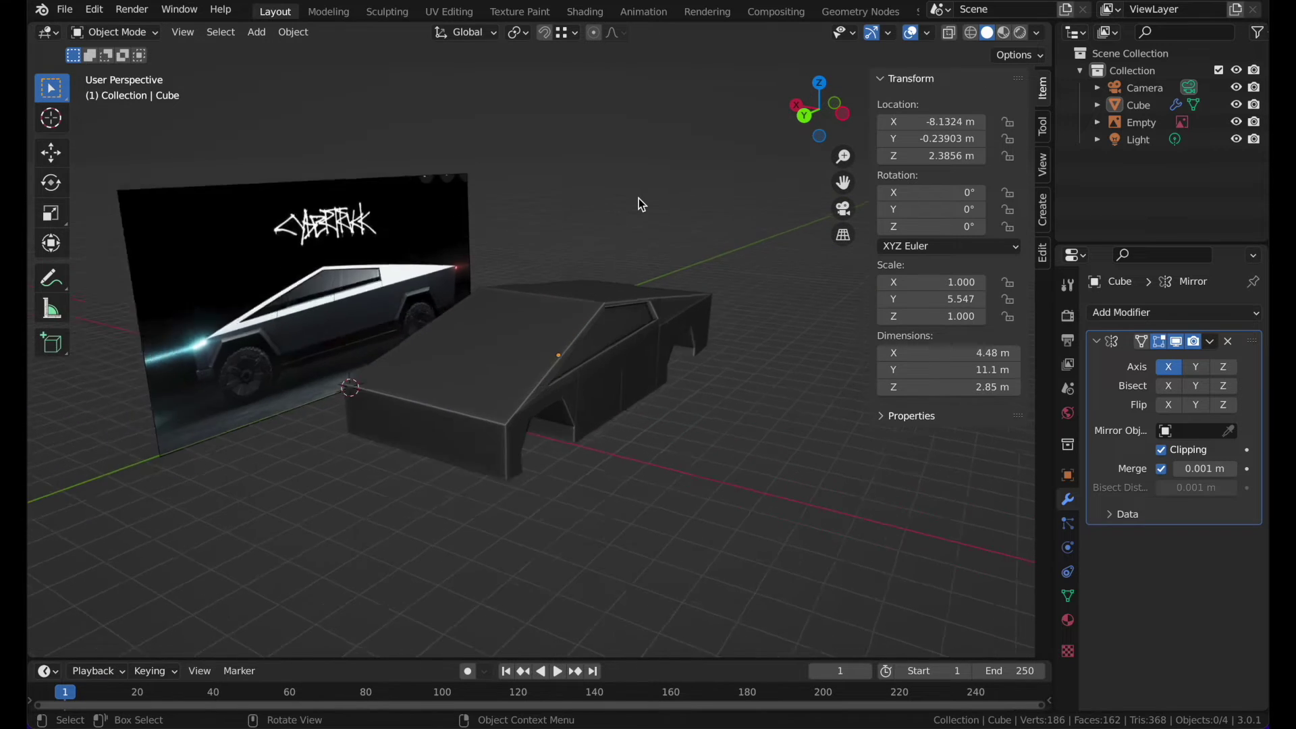
pyautogui.hscroll(3, 639, 198)
pyautogui.hscroll(-3, 638, 198)
pyautogui.scroll(5, 639, 198)
pyautogui.hscroll(2, 639, 199)
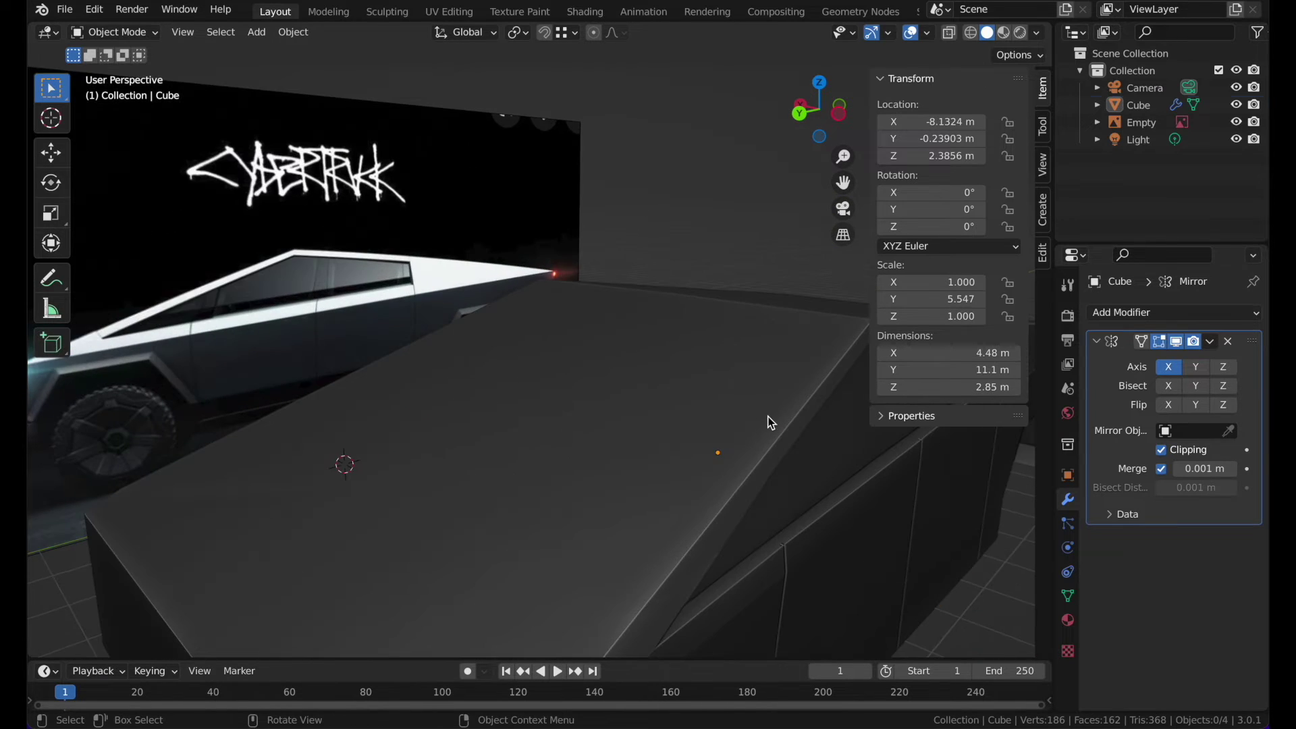
pyautogui.click(772, 422)
pyautogui.hscroll(-2, 772, 422)
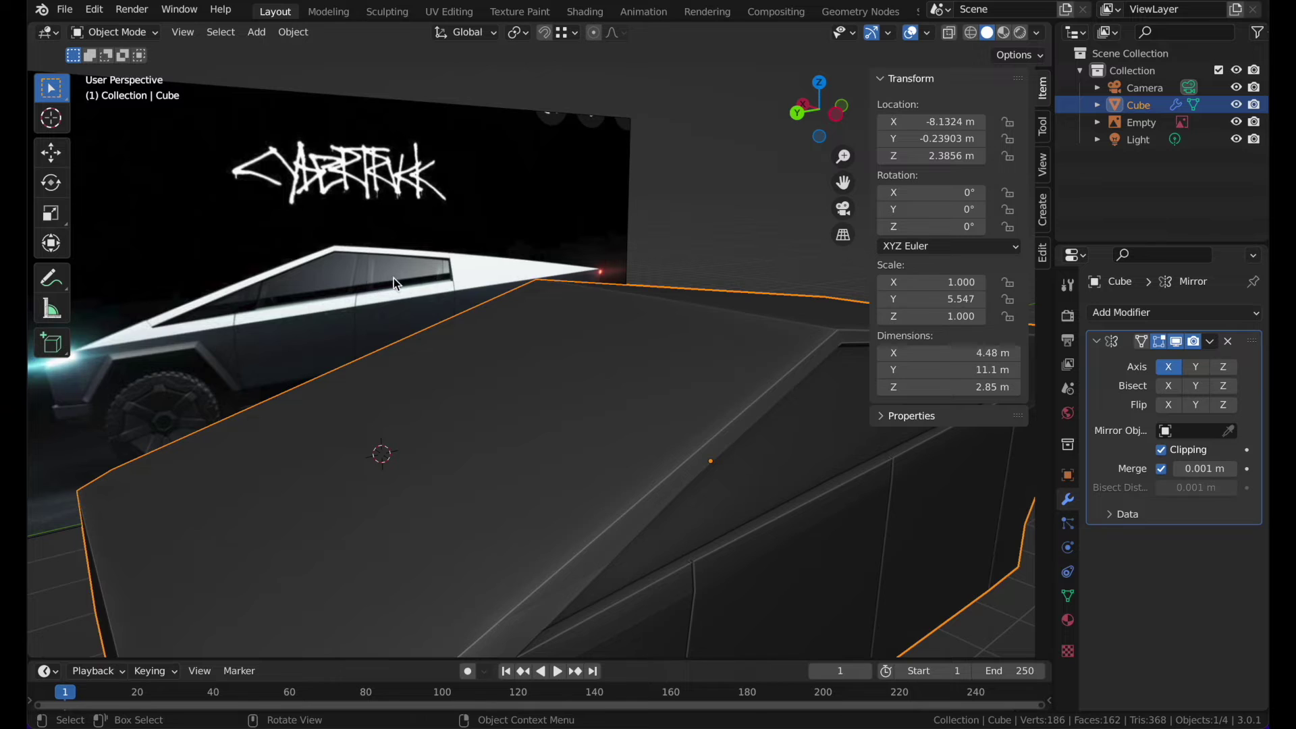
pyautogui.hscroll(5, 444, 274)
pyautogui.scroll(-2, 446, 275)
# - In Edit Mode, add a loop cut across the side window just behind the roof peak and slide it with factor 0.680
pyautogui.press('Tab')
pyautogui.scroll(2, 445, 275)
pyautogui.hscroll(-2, 445, 275)
pyautogui.scroll(4, 445, 275)
pyautogui.keyDown('shift'); pyautogui.hscroll(-2, 466, 321); pyautogui.keyUp('shift')
pyautogui.scroll(-4, 466, 321)
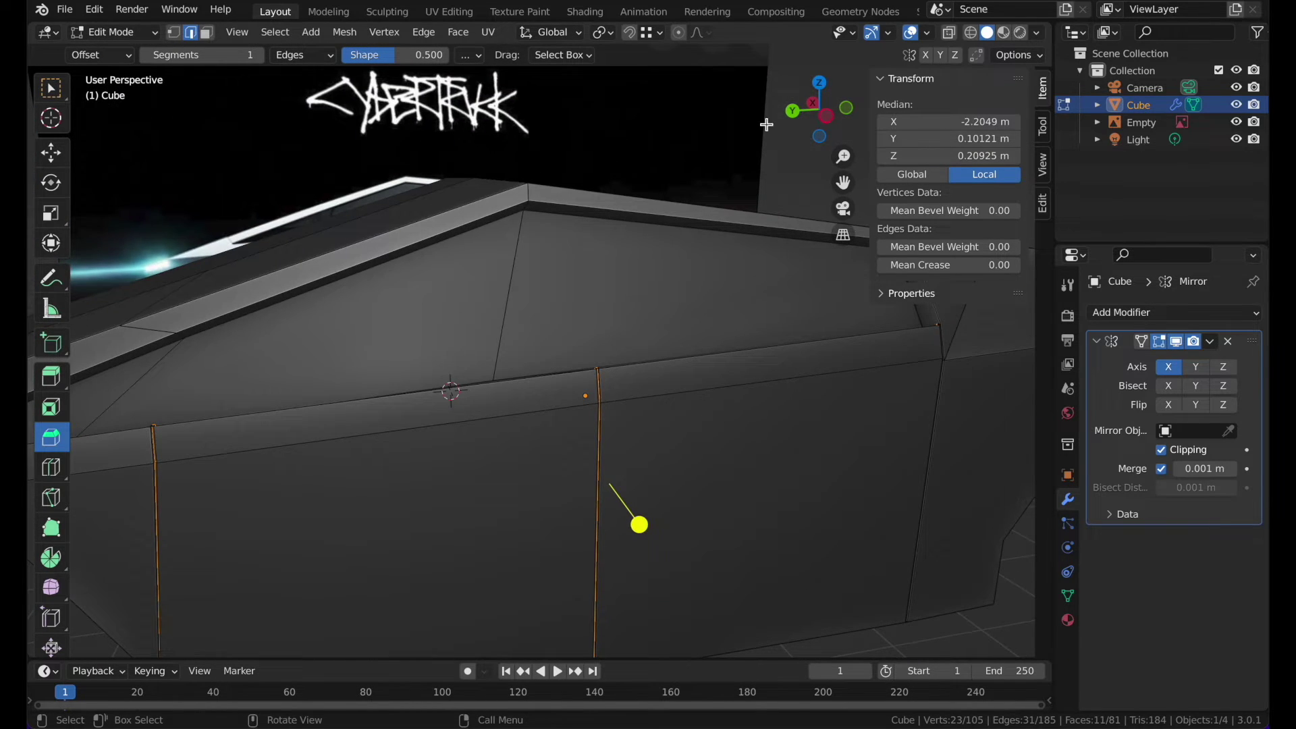
pyautogui.click(827, 116)
pyautogui.keyDown('shift'); pyautogui.scroll(3, 640, 209); pyautogui.keyUp('shift')
pyautogui.scroll(2, 640, 208)
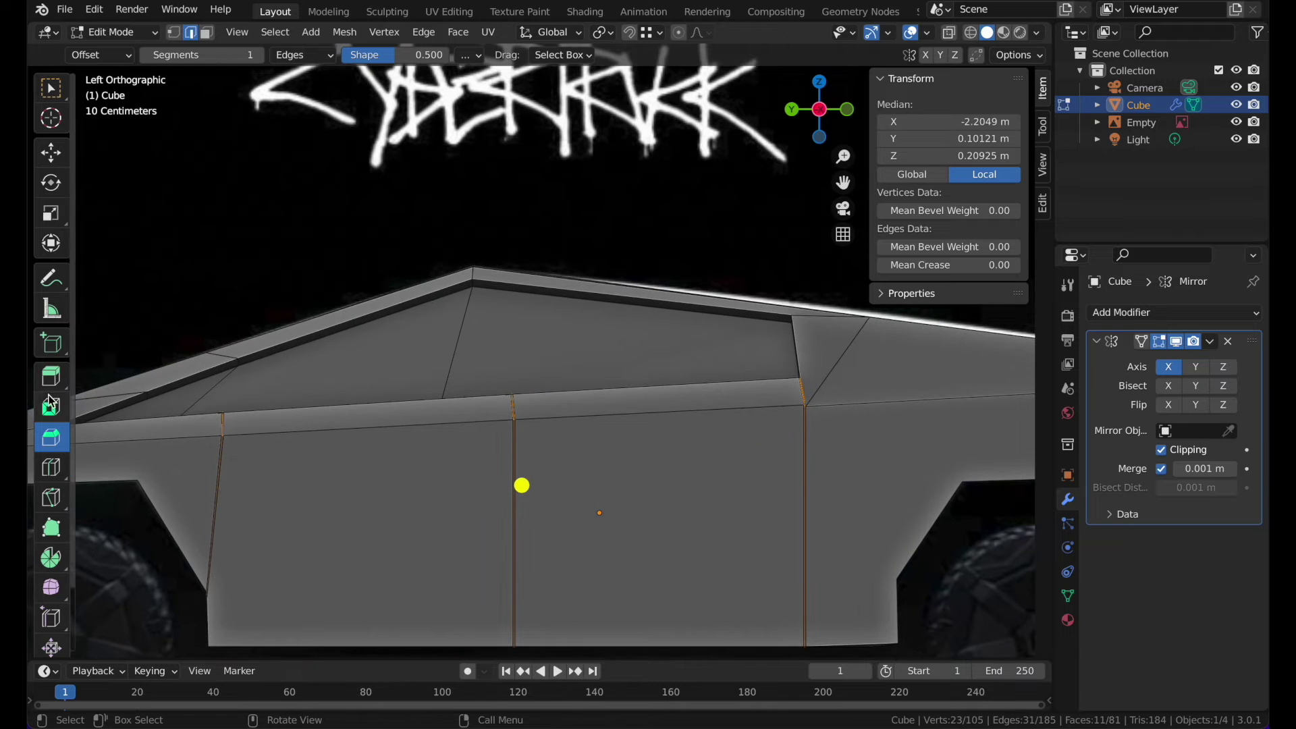
pyautogui.click(51, 471)
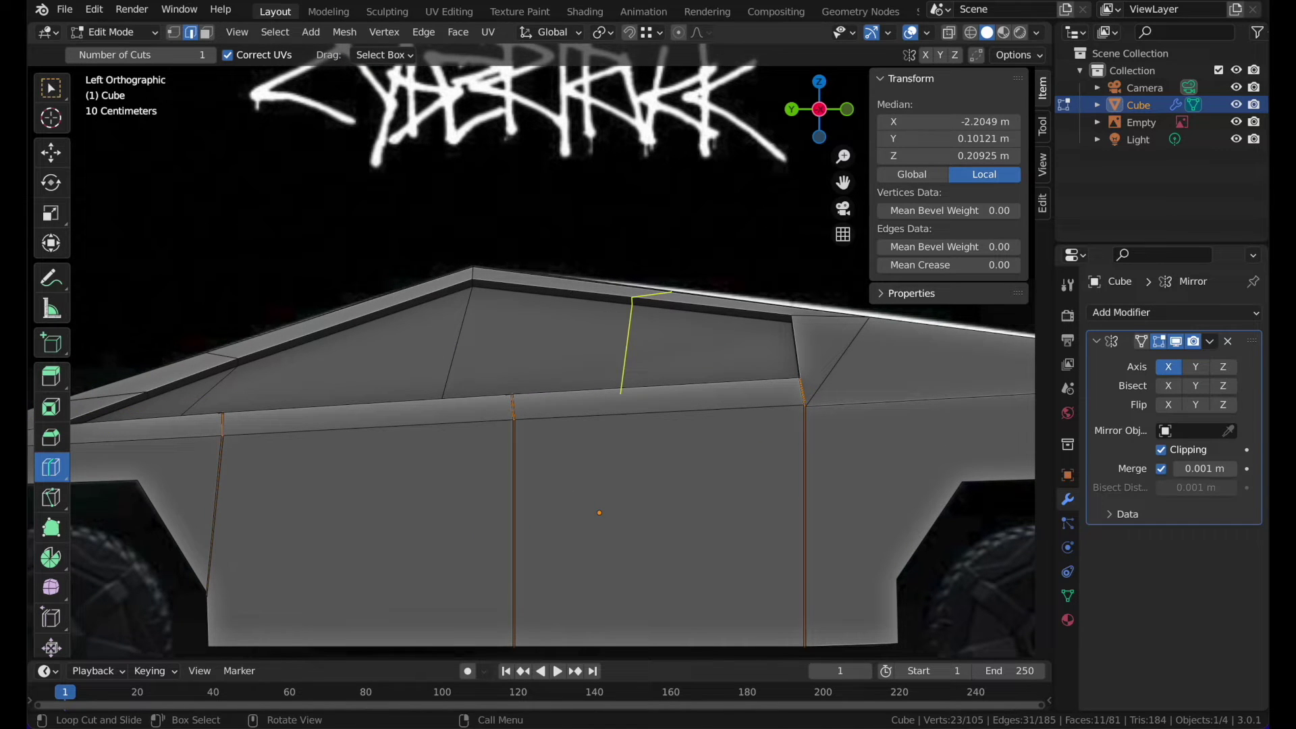
pyautogui.click(578, 292)
pyautogui.press('g')
pyautogui.press('g')
pyautogui.click(572, 210)
# - Show the body as wireframe and slide the new loop with factor -0.148 onto the reference's middle pillar rear edge
pyautogui.press('z')
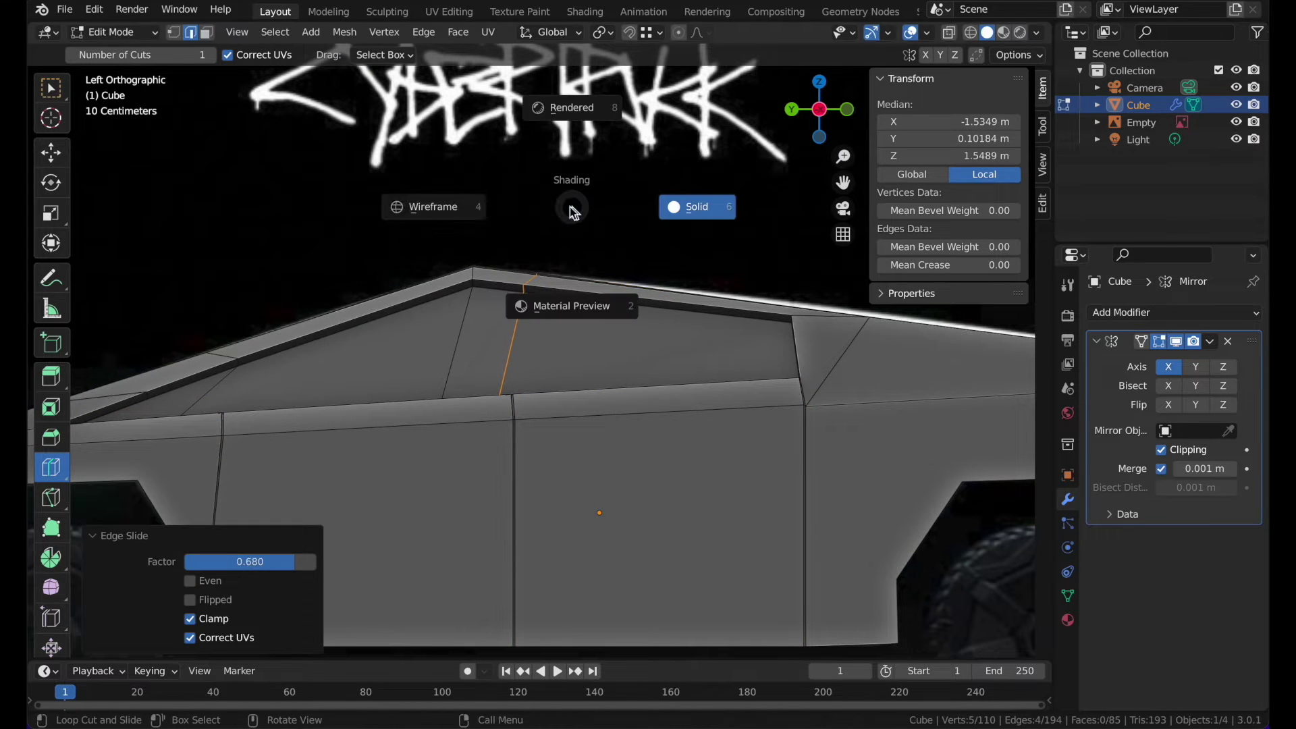
pyautogui.click(540, 210)
pyautogui.press('g')
pyautogui.press('g')
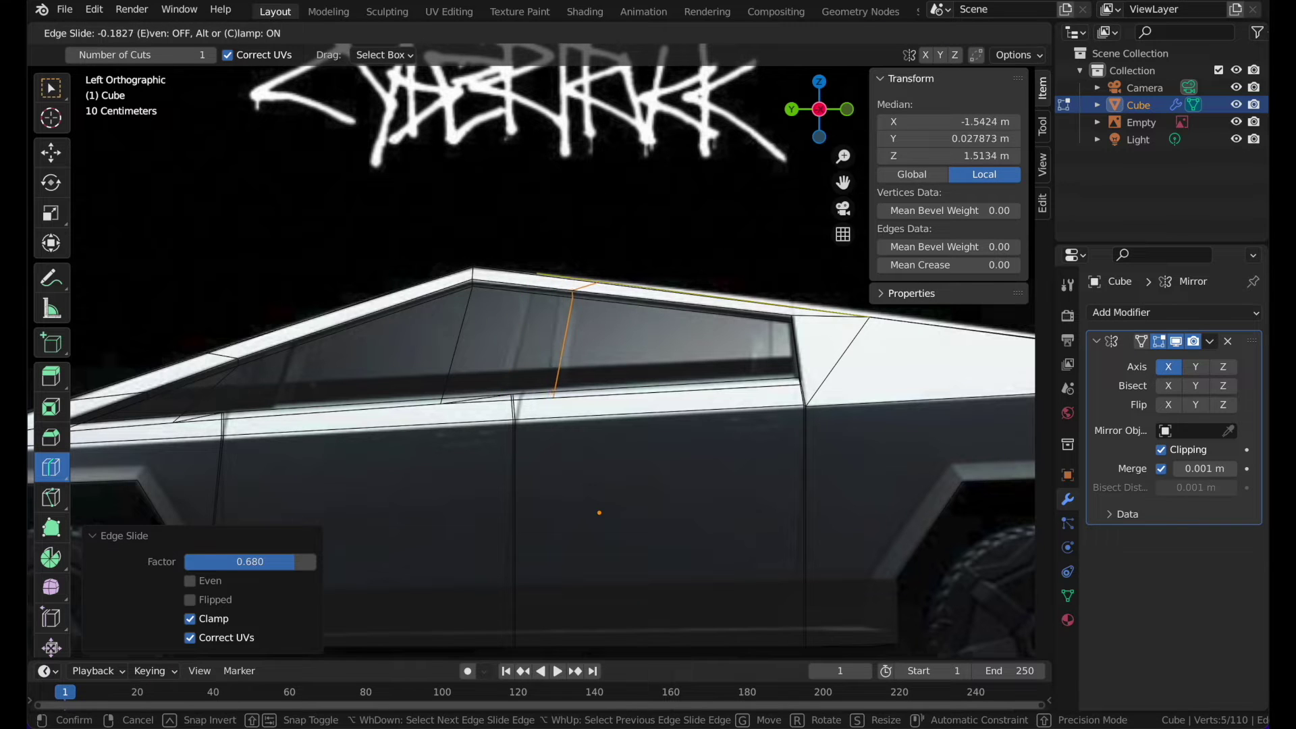
pyautogui.click(216, 53)
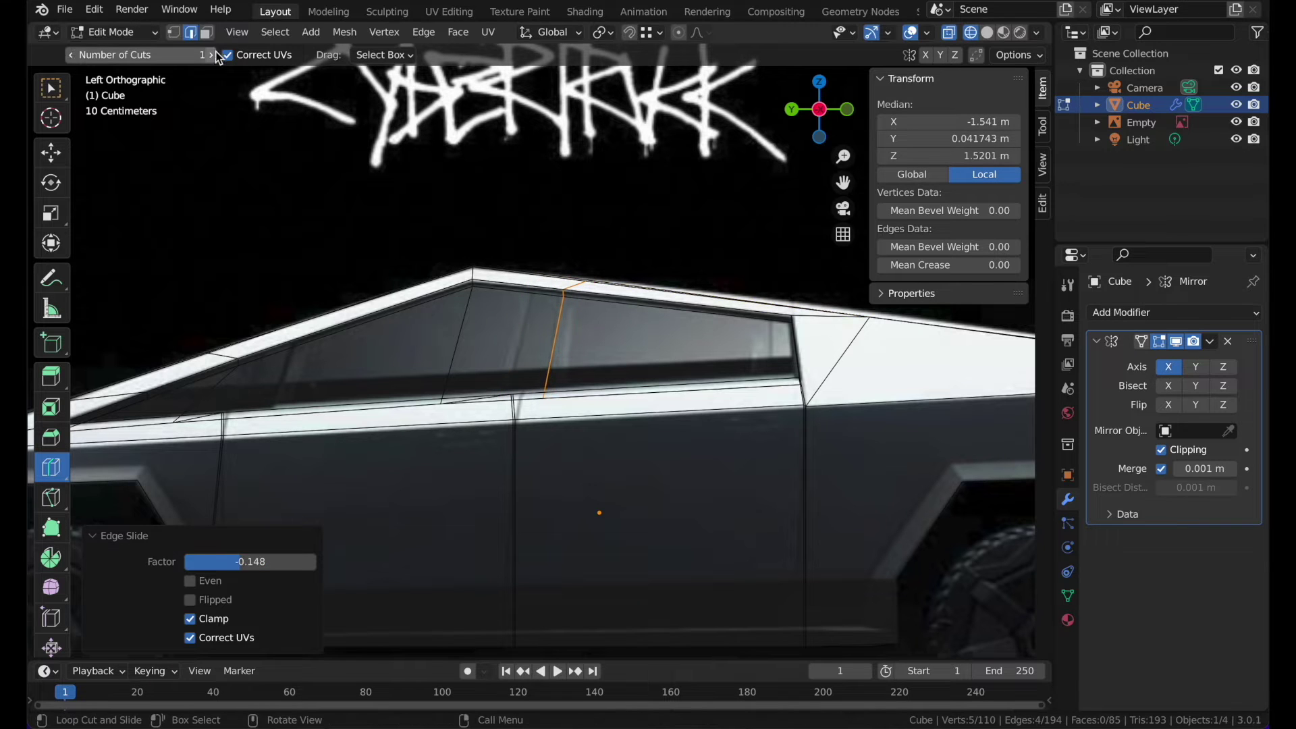
# - Add a second loop cut ahead of it and slide it with factor -0.224 to the middle pillar's front edge
pyautogui.click(527, 286)
pyautogui.press('g')
pyautogui.press('g')
pyautogui.click(612, 200)
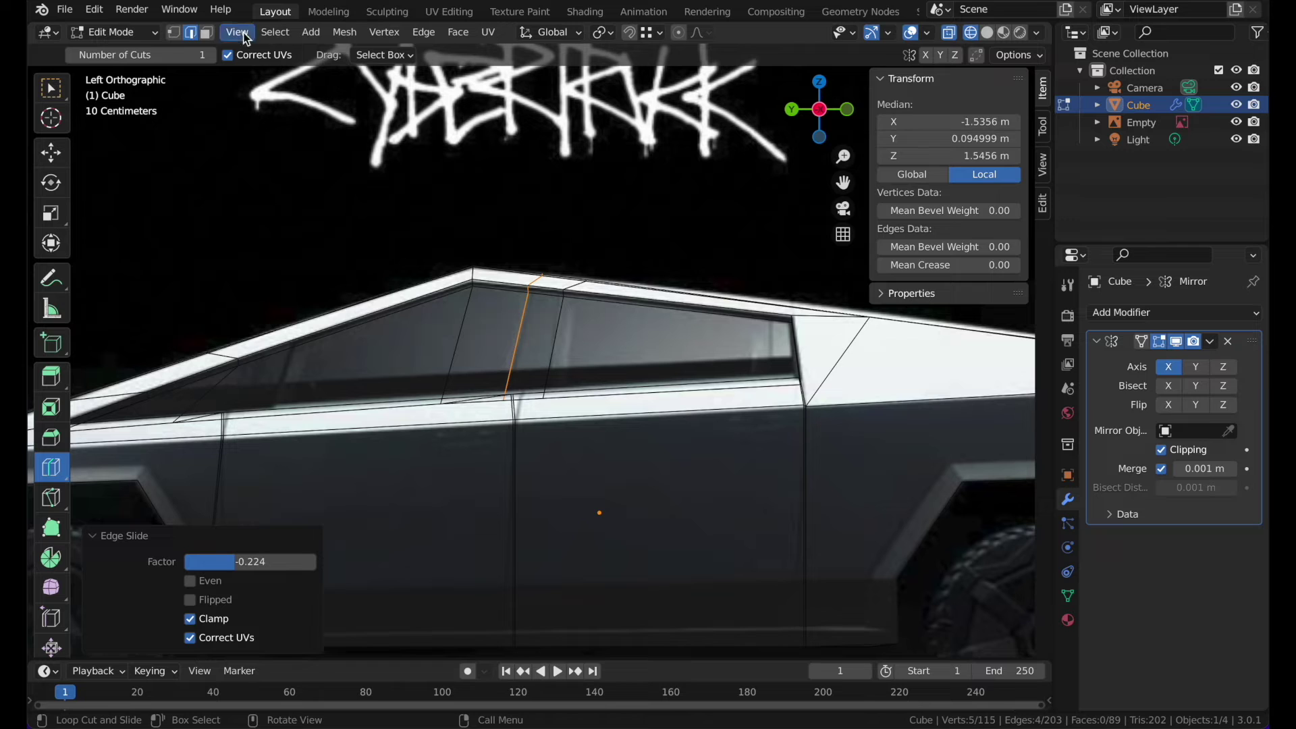
# - Select the window face between the two loops in solid shading and extrude it outward to form the middle pillar
pyautogui.click(210, 33)
pyautogui.click(50, 88)
pyautogui.press('z')
pyautogui.click(634, 370)
pyautogui.moveTo(649, 343); pyautogui.dragTo(623, 369, button='middle')
pyautogui.click(463, 426)
pyautogui.press('e')
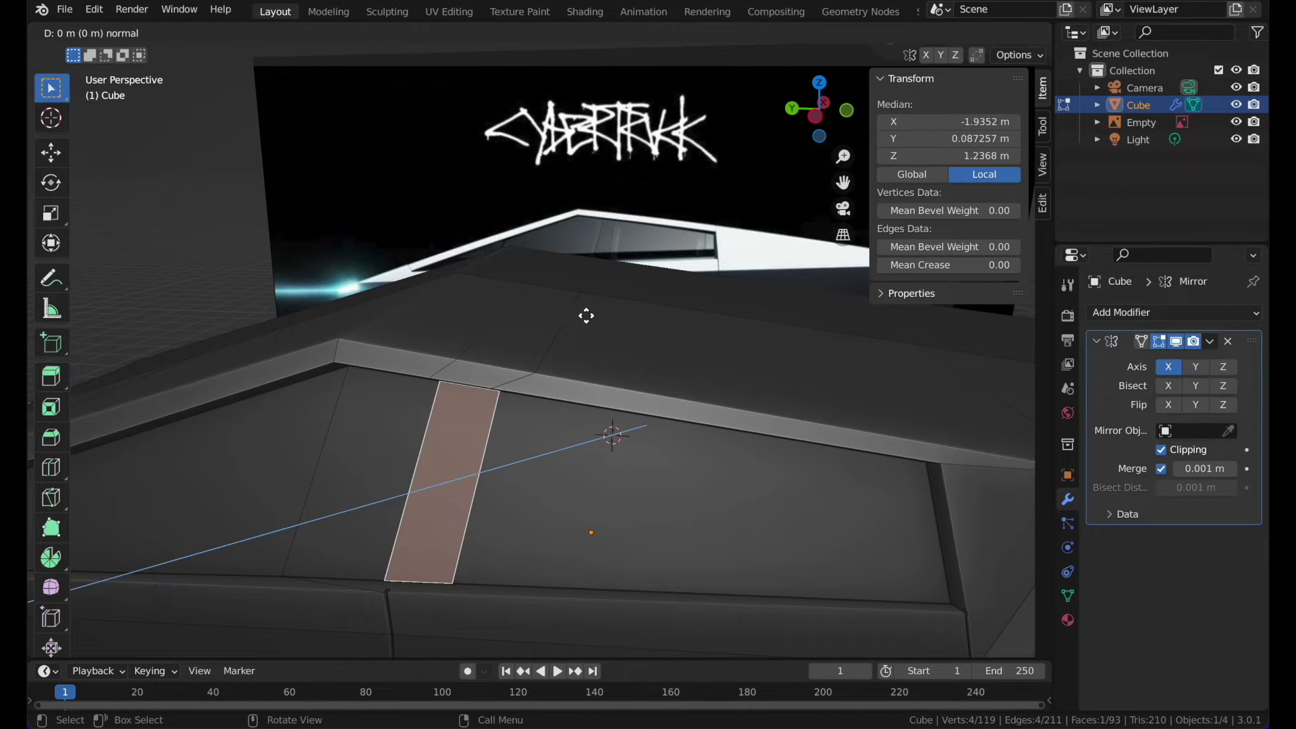
pyautogui.click(582, 317)
pyautogui.press('Tab')
pyautogui.moveTo(582, 317); pyautogui.dragTo(582, 317, button='middle')
# - In the wireframe left view, add a loop cut across the front side window and slide it forward to the reference's front pillar
pyautogui.press('Tab')
pyautogui.click(821, 110)
pyautogui.press('z')
pyautogui.click(612, 256)
pyautogui.keyDown('shift'); pyautogui.moveTo(619, 248); pyautogui.dragTo(682, 242, button='middle'); pyautogui.keyUp('shift')
pyautogui.scroll(-2, 335, 383)
pyautogui.hotkey('ctrl', 'r')
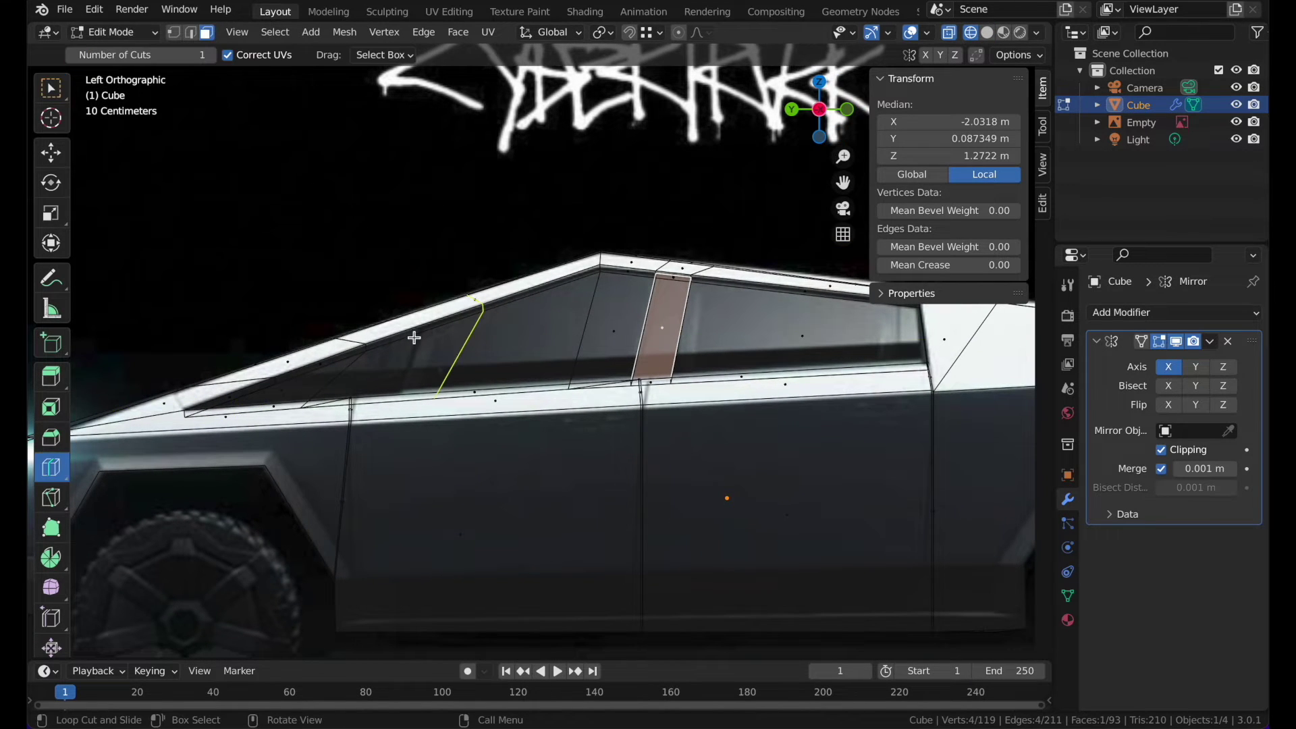
pyautogui.click(414, 334)
pyautogui.press('g')
pyautogui.press('g')
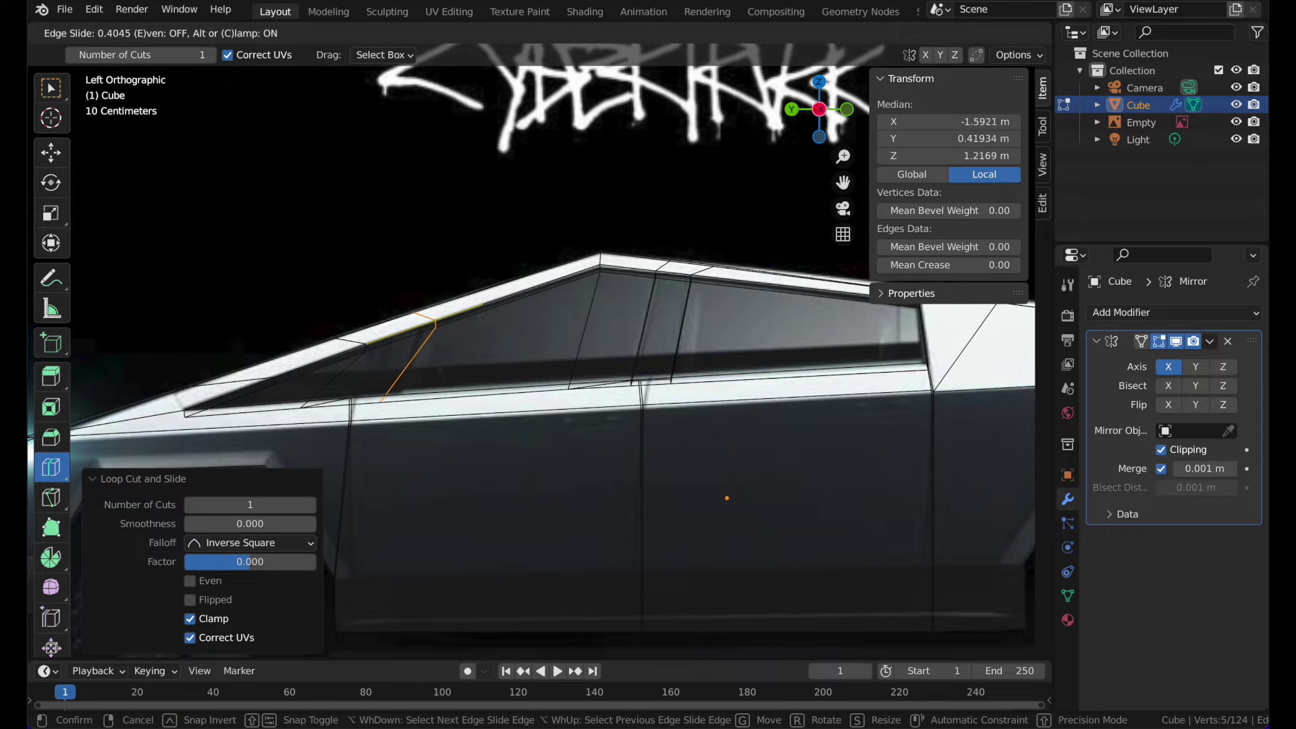
pyautogui.click(569, 203)
pyautogui.press('r')
pyautogui.rightClick(573, 217)
# - Add another loop cut behind the front pillar line and slide it with factor 0.722 to mark the pillar's rear edge
pyautogui.press('g')
pyautogui.press('g')
pyautogui.moveTo(485, 308); pyautogui.dragTo(463, 313)
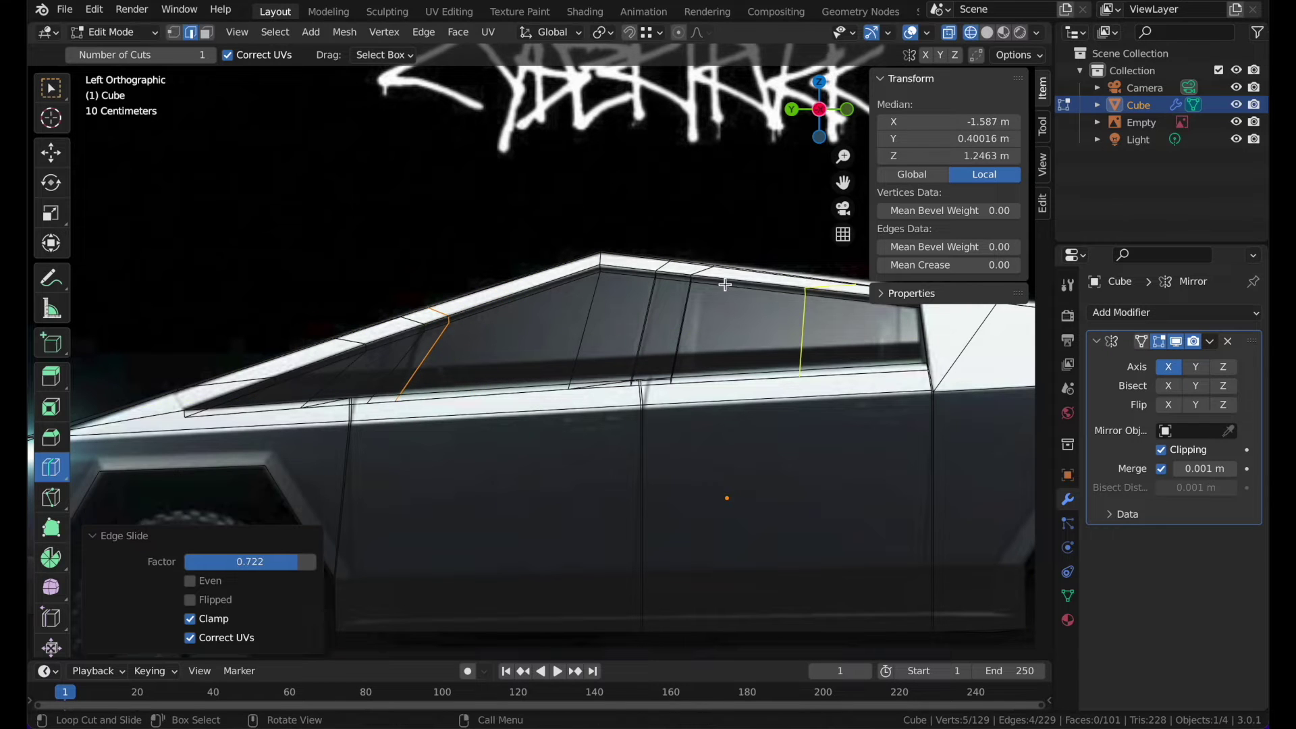
# - Add a loop cut near the rear end of the side window with slide factor -0.755, and return to solid shading
pyautogui.moveTo(803, 282); pyautogui.dragTo(916, 280)
pyautogui.keyDown('shift'); pyautogui.moveTo(855, 305); pyautogui.dragTo(762, 314, button='middle'); pyautogui.keyUp('shift')
pyautogui.press('z')
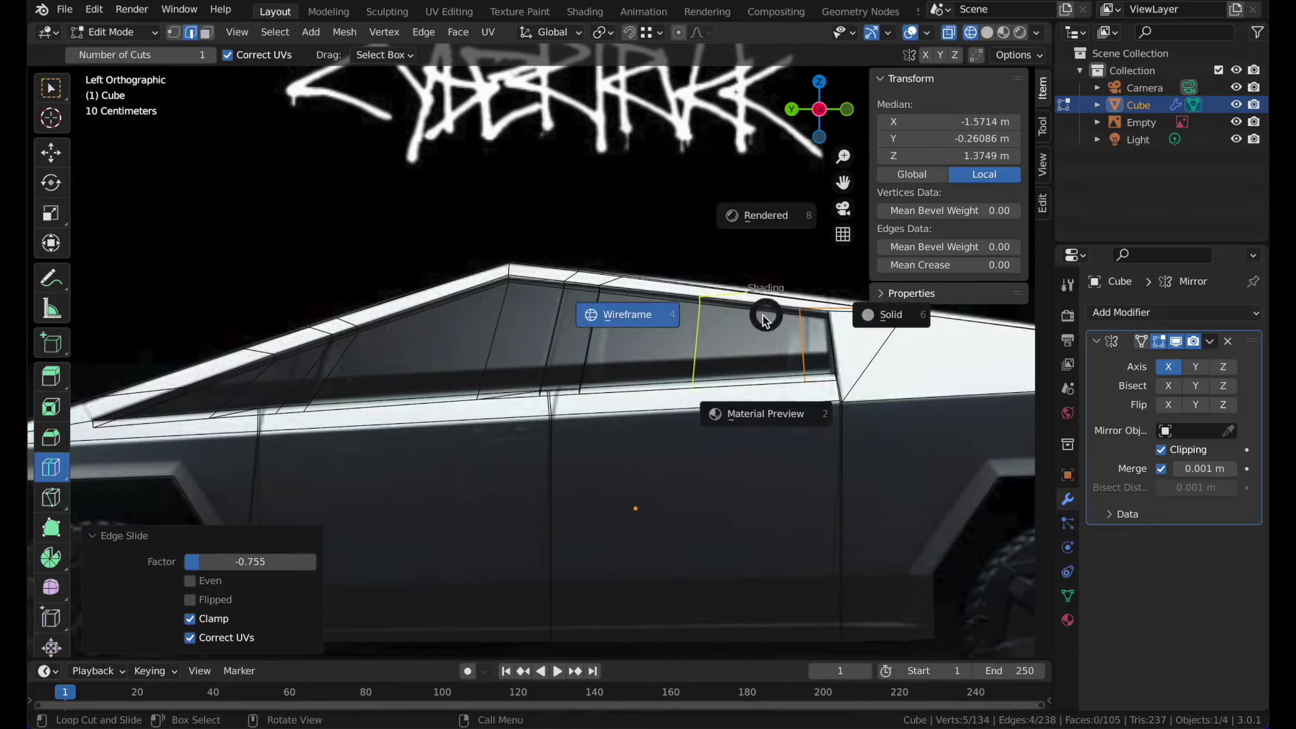
pyautogui.click(826, 317)
pyautogui.press('z')
pyautogui.click(911, 324)
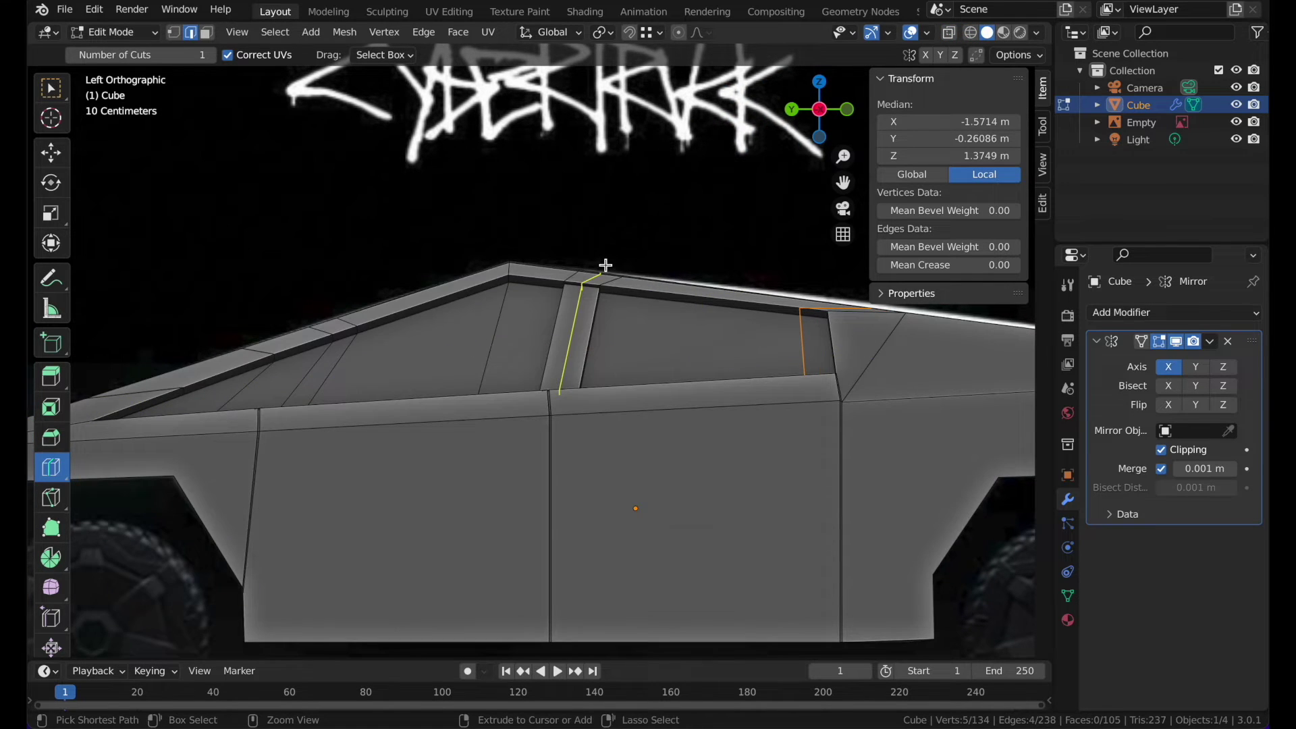
# - Select the narrow face between the two front window loops and extrude it outward as the front pillar
pyautogui.hotkey('ctrl', 'z')
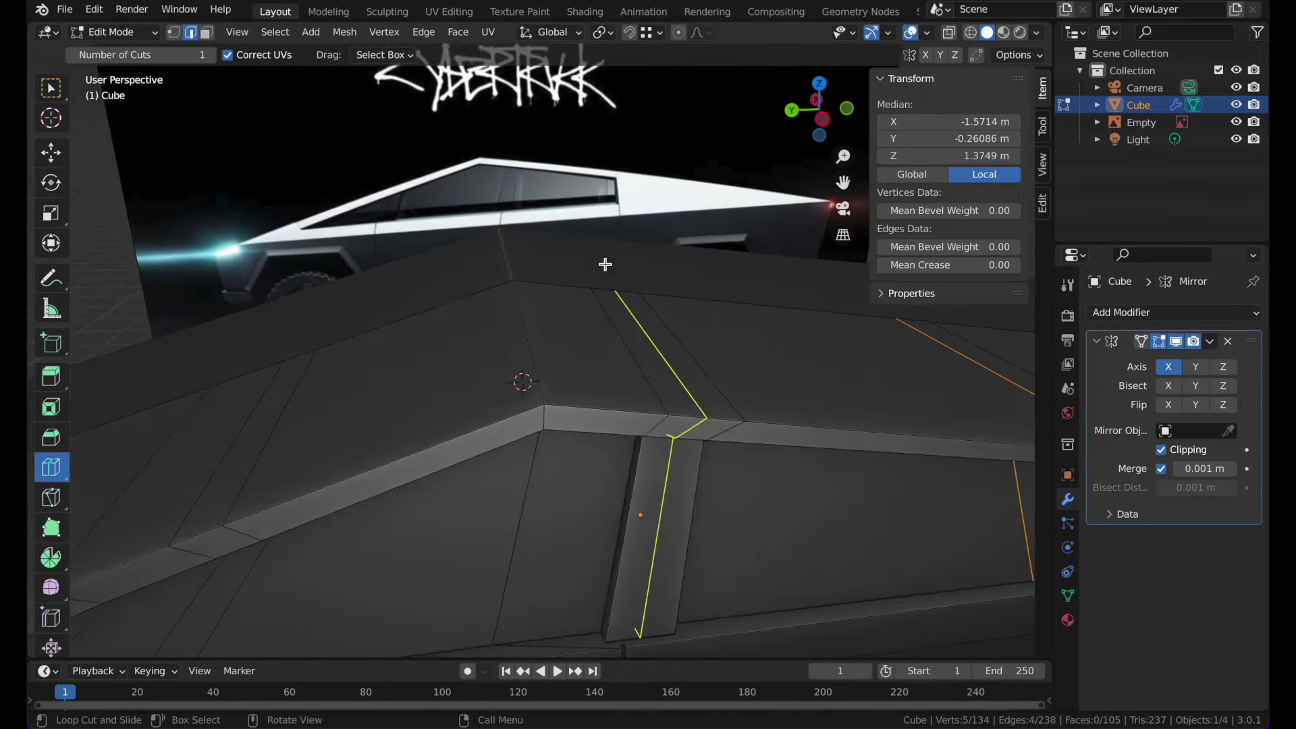
pyautogui.moveTo(605, 264); pyautogui.dragTo(399, 80, button='middle')
pyautogui.click(55, 87)
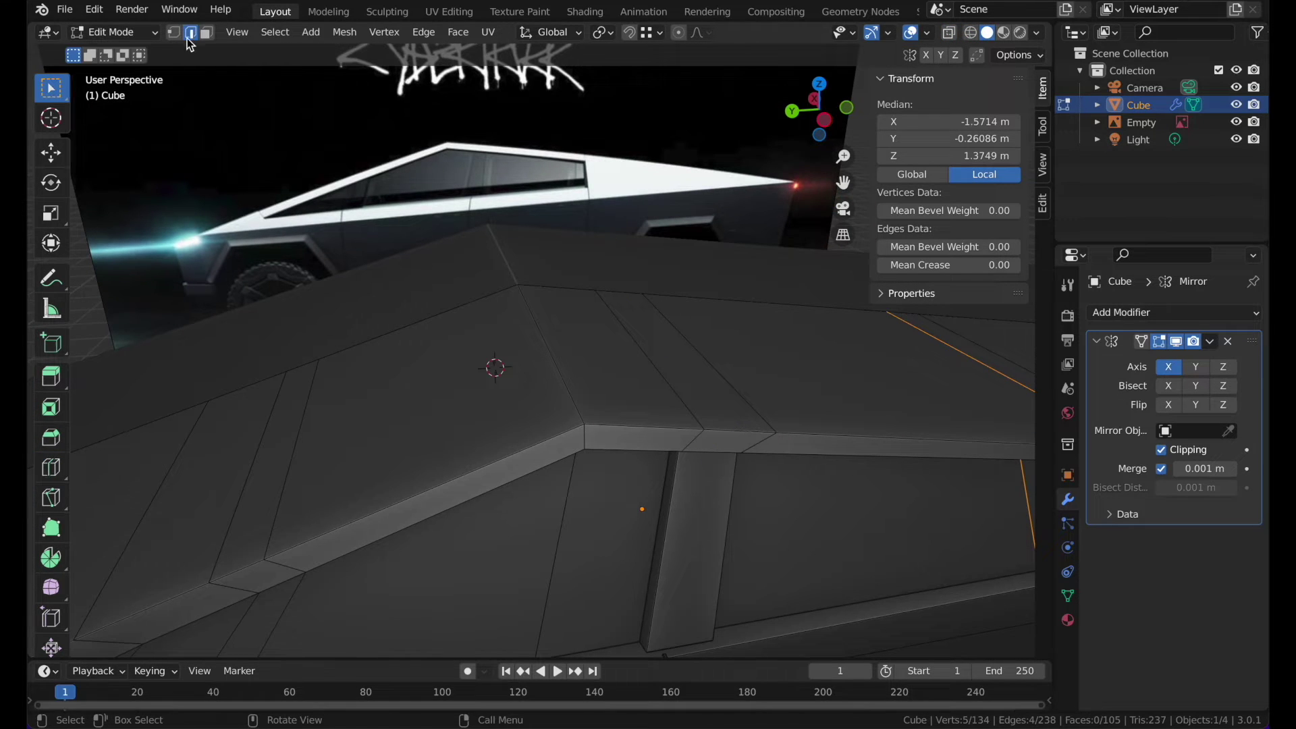
pyautogui.click(206, 33)
pyautogui.moveTo(358, 341); pyautogui.dragTo(378, 301, button='middle')
pyautogui.click(385, 382)
pyautogui.moveTo(658, 217); pyautogui.dragTo(597, 230, button='middle')
pyautogui.press('e')
pyautogui.click(599, 232)
# - Select the narrow face at the side window's rear end and extrude it about 0.047 m outward
pyautogui.click(816, 319)
pyautogui.press('e')
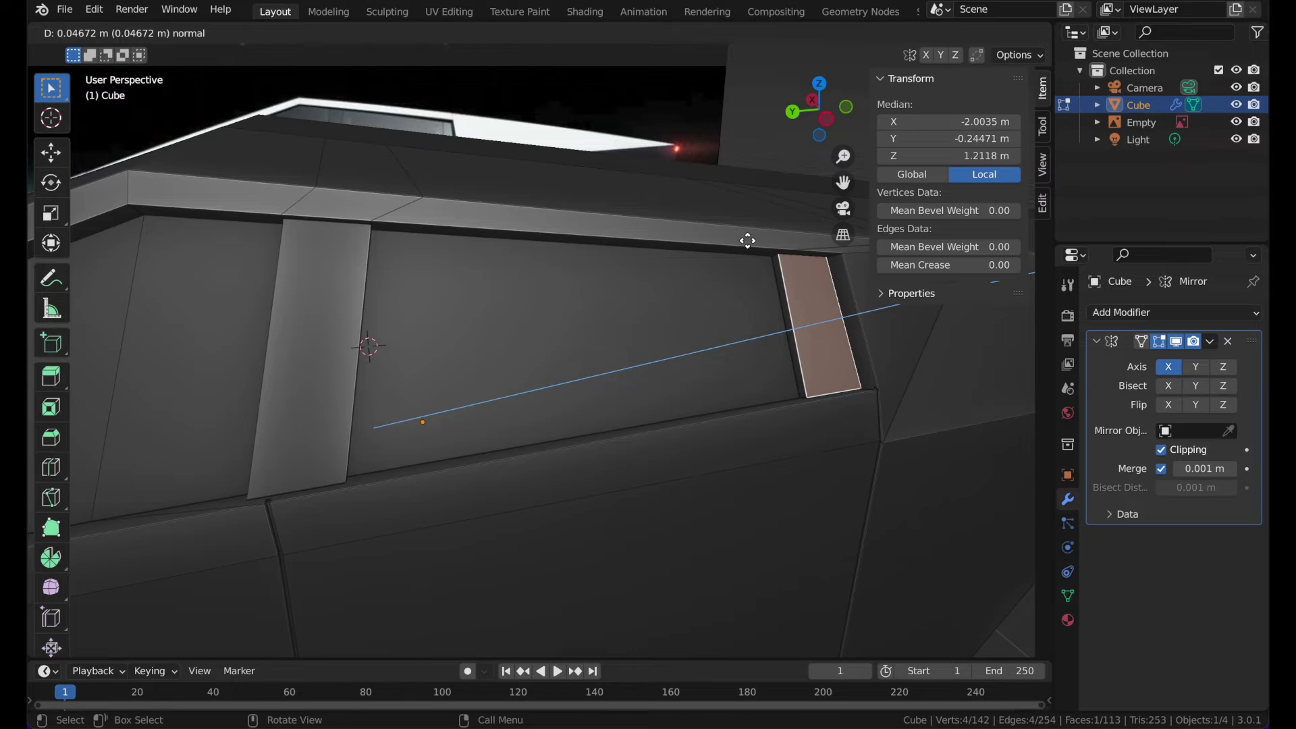
pyautogui.click(747, 240)
# - Inspect the finished window pillars and the whole body from several angles in Object Mode
pyautogui.press('Tab')
pyautogui.scroll(-4, 747, 246)
pyautogui.scroll(-4, 748, 246)
pyautogui.click(746, 211)
pyautogui.moveTo(746, 211); pyautogui.dragTo(756, 212, button='middle')
pyautogui.scroll(3, 756, 212)
pyautogui.click(695, 261)
pyautogui.moveTo(695, 261); pyautogui.dragTo(694, 262, button='middle')
pyautogui.scroll(2, 696, 262)
# - Knife-cut a line across the lower body side behind the rear wheel arch, following the reference's rear bumper, and return to solid shading
pyautogui.press('Tab')
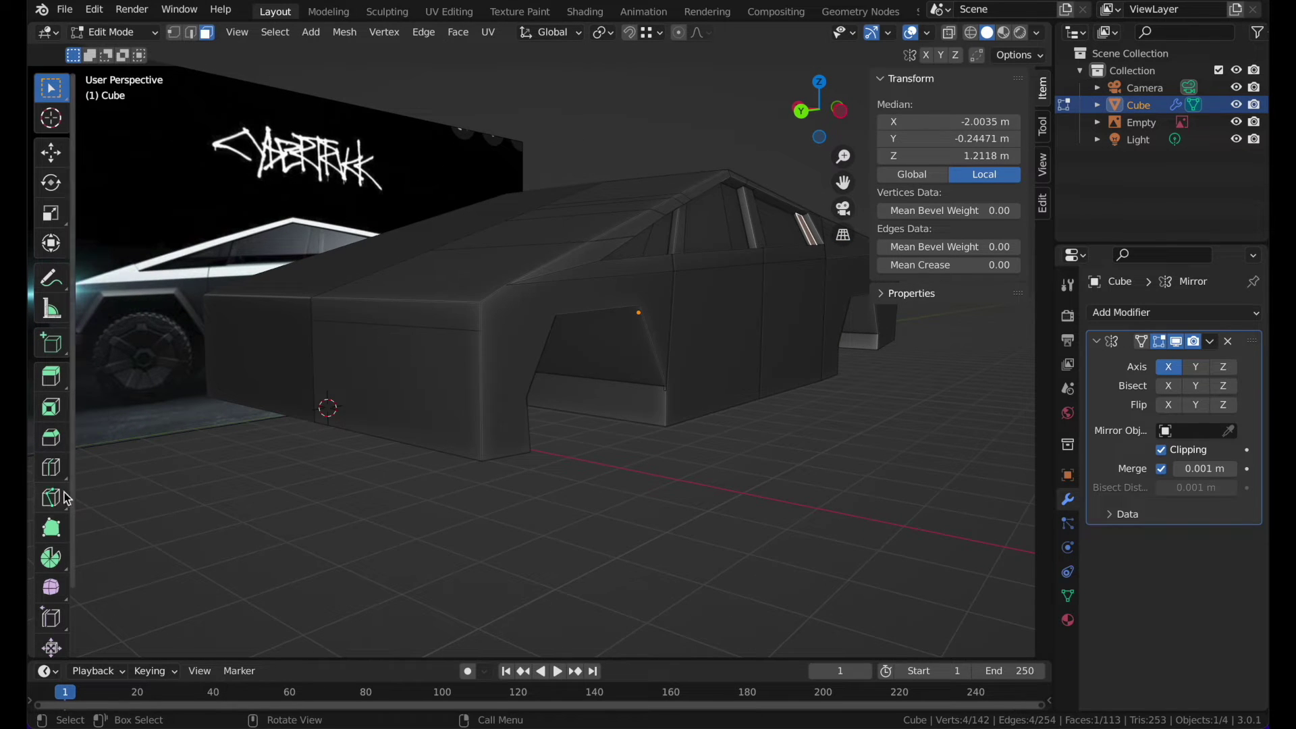
pyautogui.click(52, 468)
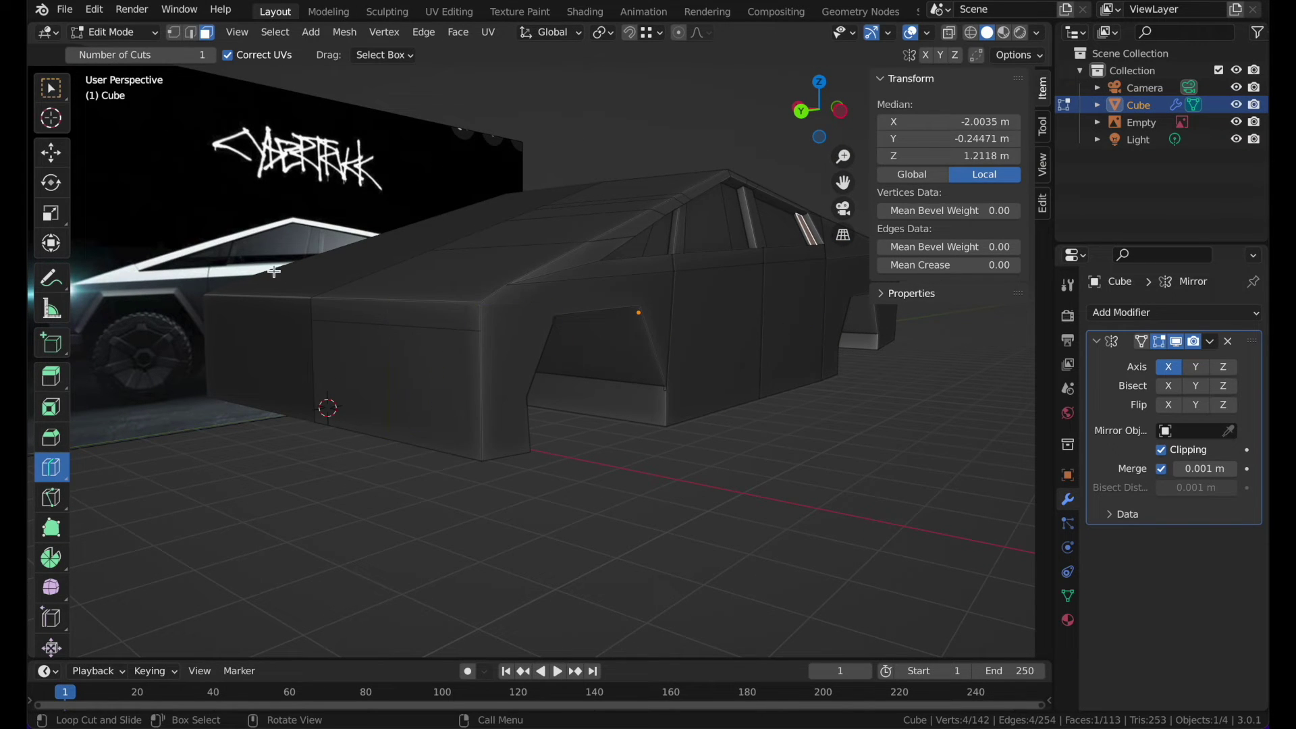
pyautogui.click(67, 96)
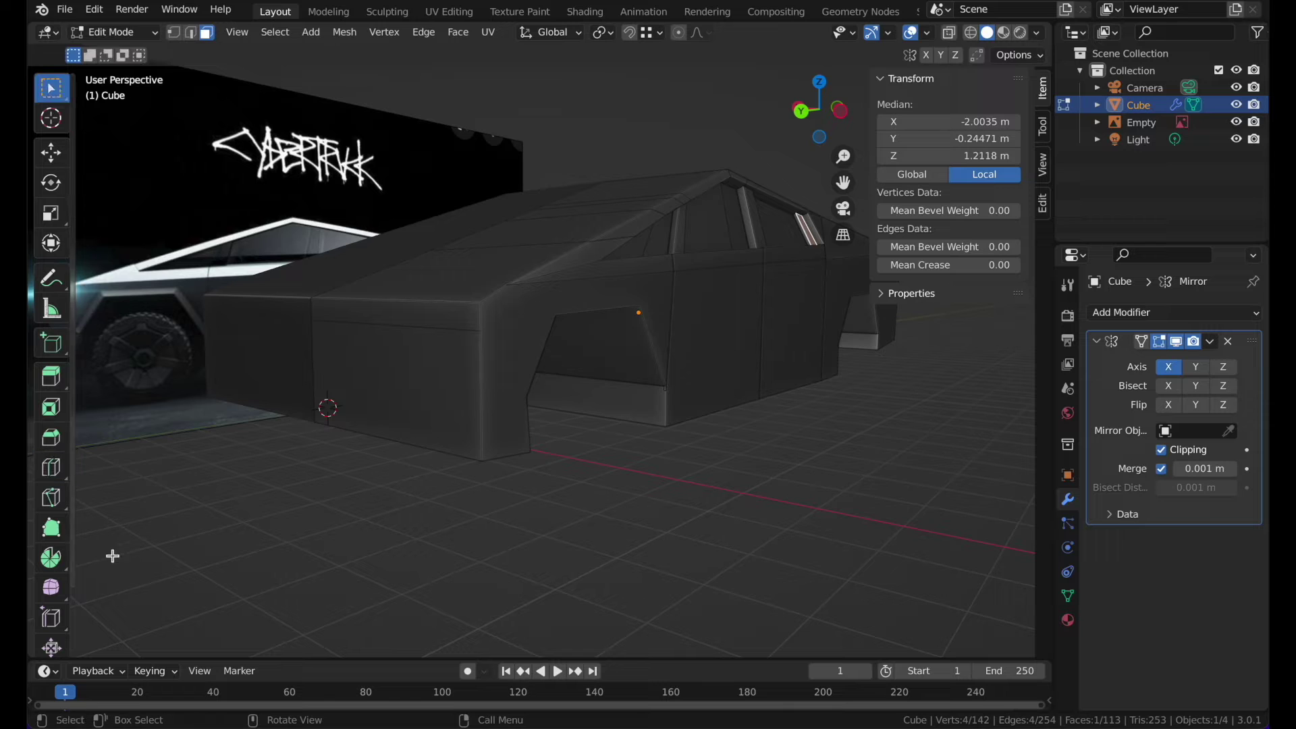
pyautogui.click(55, 491)
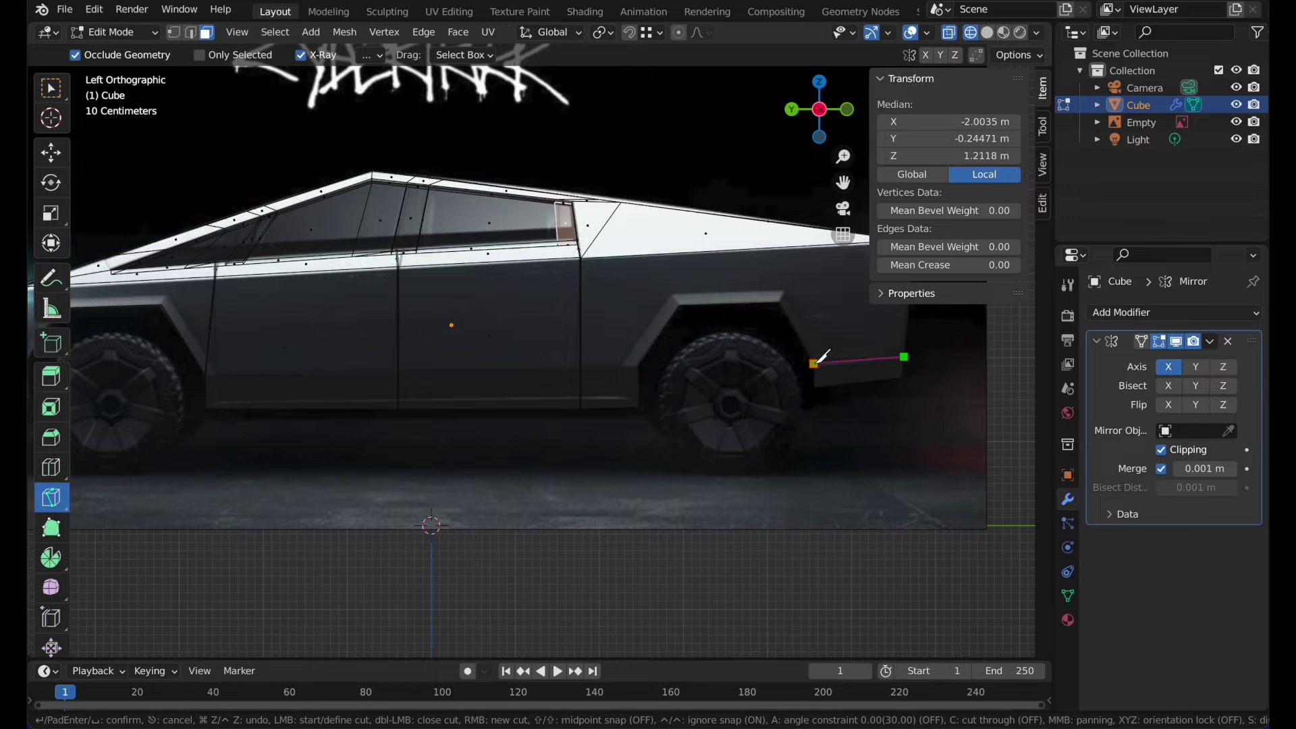
pyautogui.press('Escape')
pyautogui.moveTo(817, 363); pyautogui.dragTo(875, 378, button='middle')
pyautogui.press('z')
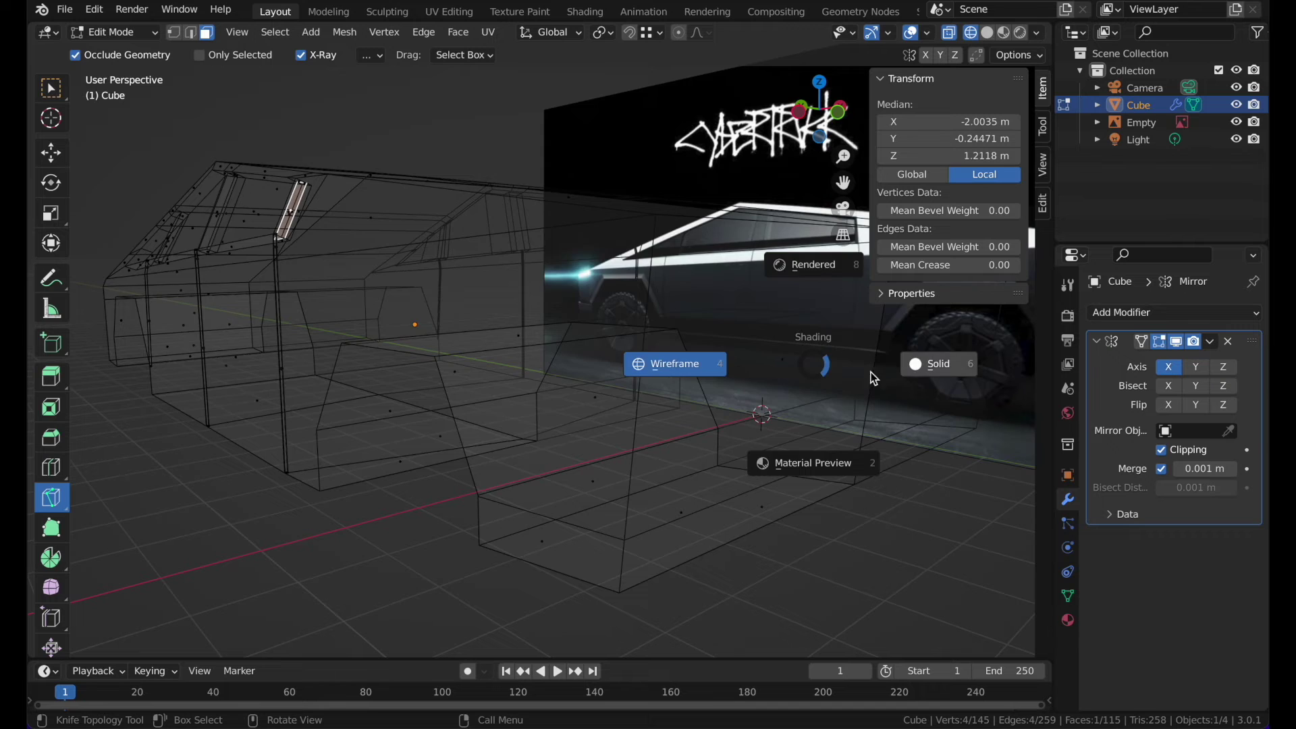
pyautogui.click(874, 378)
pyautogui.moveTo(737, 370); pyautogui.dragTo(749, 370, button='middle')
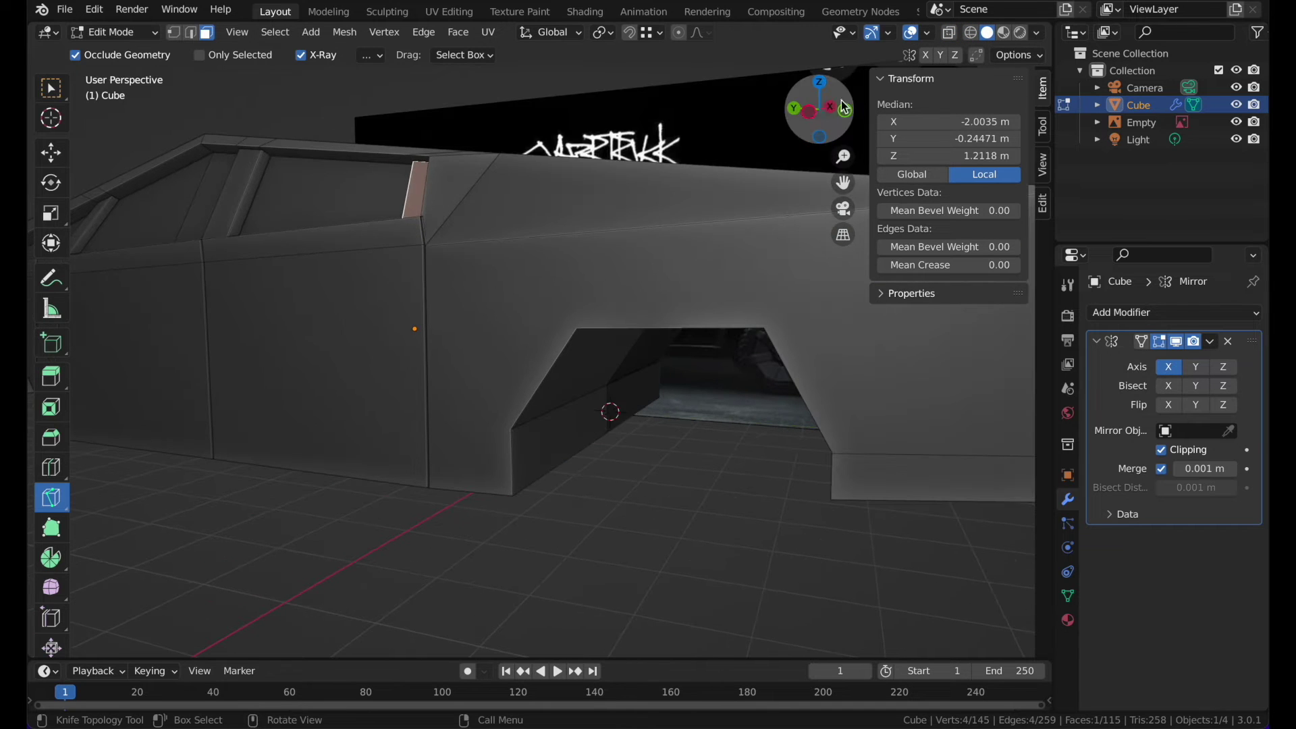
# - In the wireframe left view, knife-cut a line along the lower body side from the rear wheel arch to the front one
pyautogui.click(814, 119)
pyautogui.press('z')
pyautogui.click(566, 304)
pyautogui.keyDown('shift'); pyautogui.moveTo(566, 304); pyautogui.dragTo(653, 313, button='middle'); pyautogui.keyUp('shift')
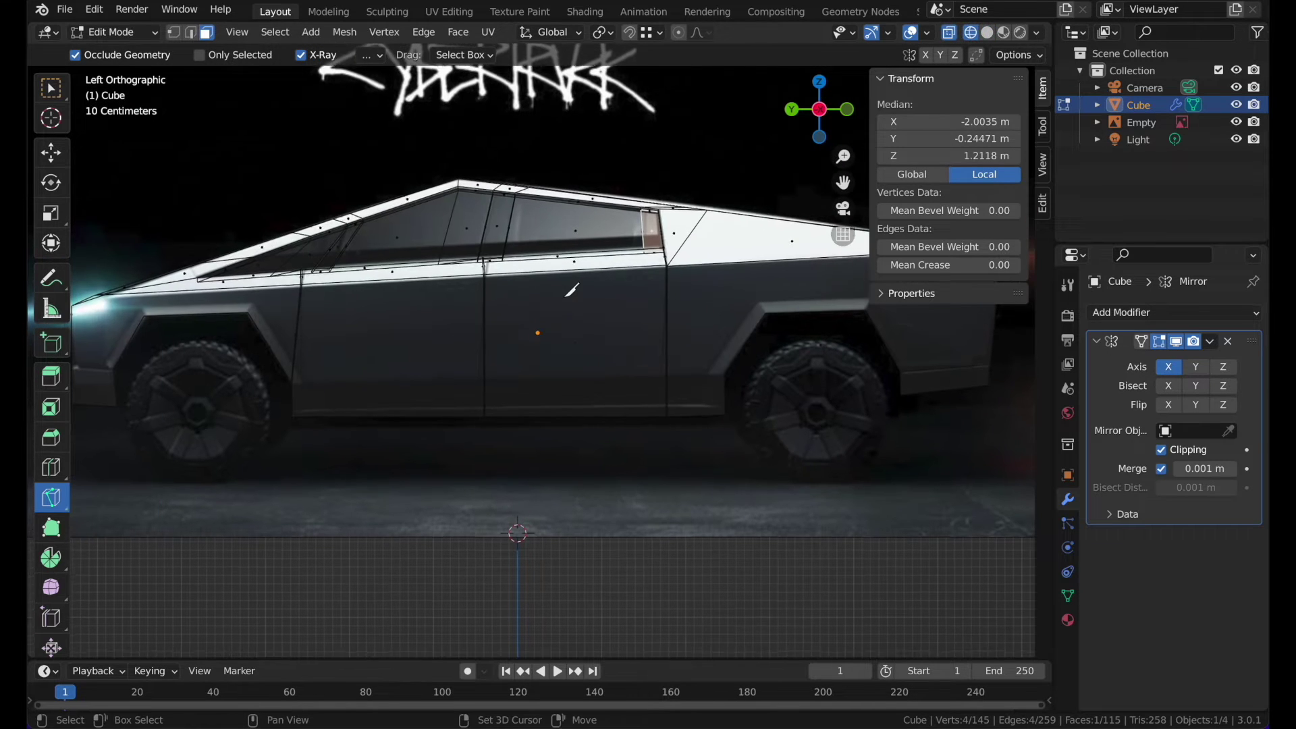
pyautogui.click(726, 404)
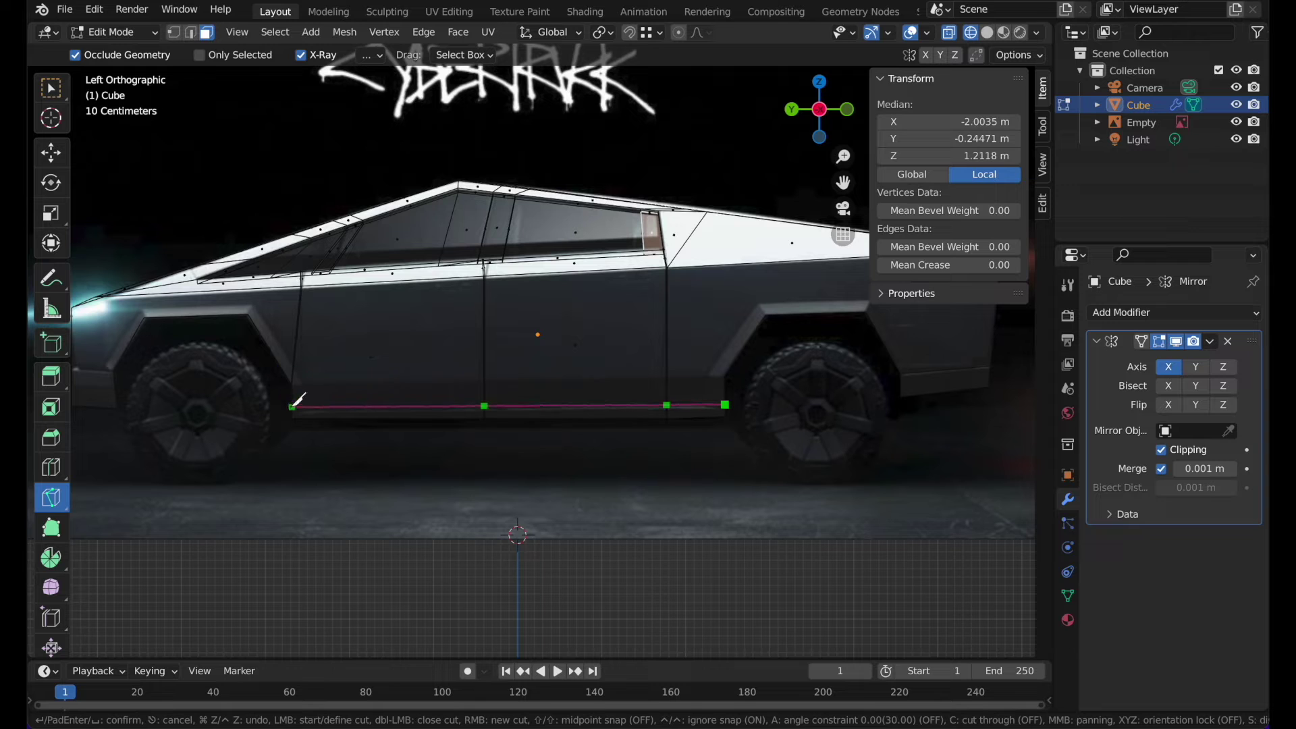
pyautogui.press('Return')
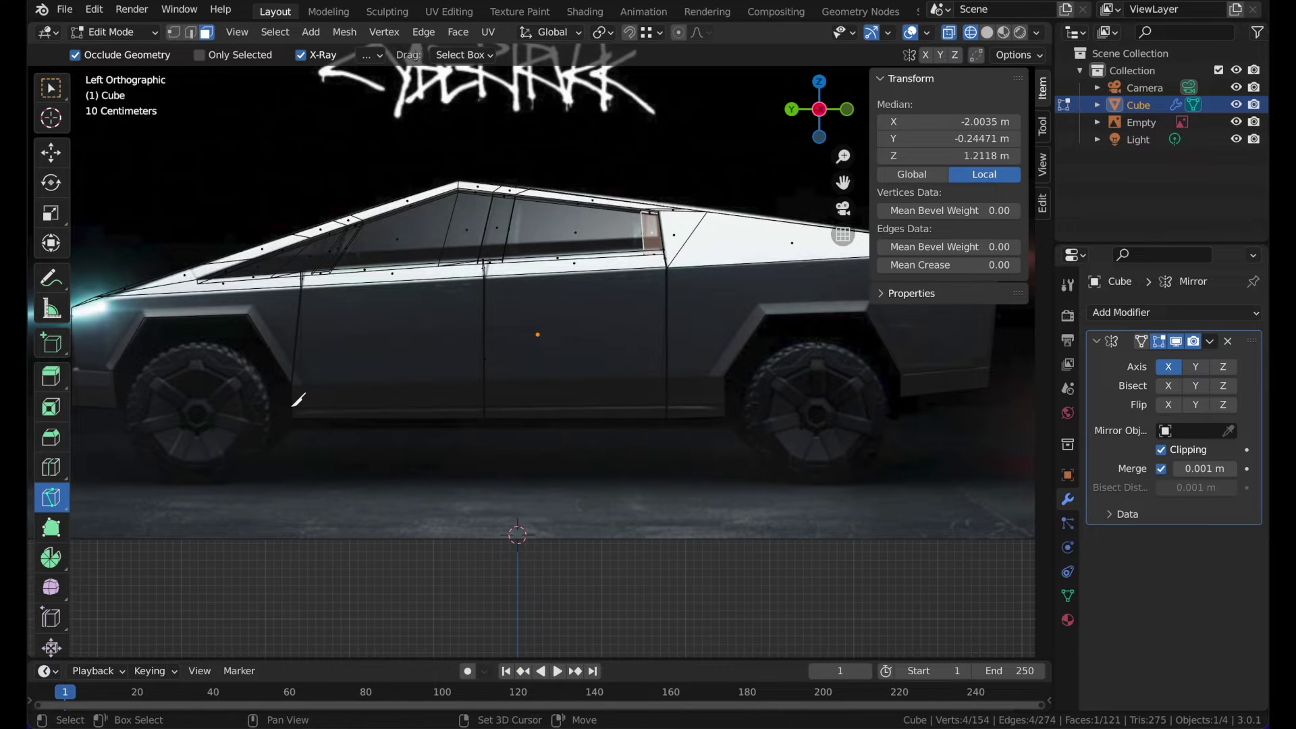
# - Knife-cut a line across the lower body side ahead of the front wheel arch for the front bumper, and return to solid shading
pyautogui.keyDown('shift'); pyautogui.hscroll(-5, 297, 405); pyautogui.keyUp('shift')
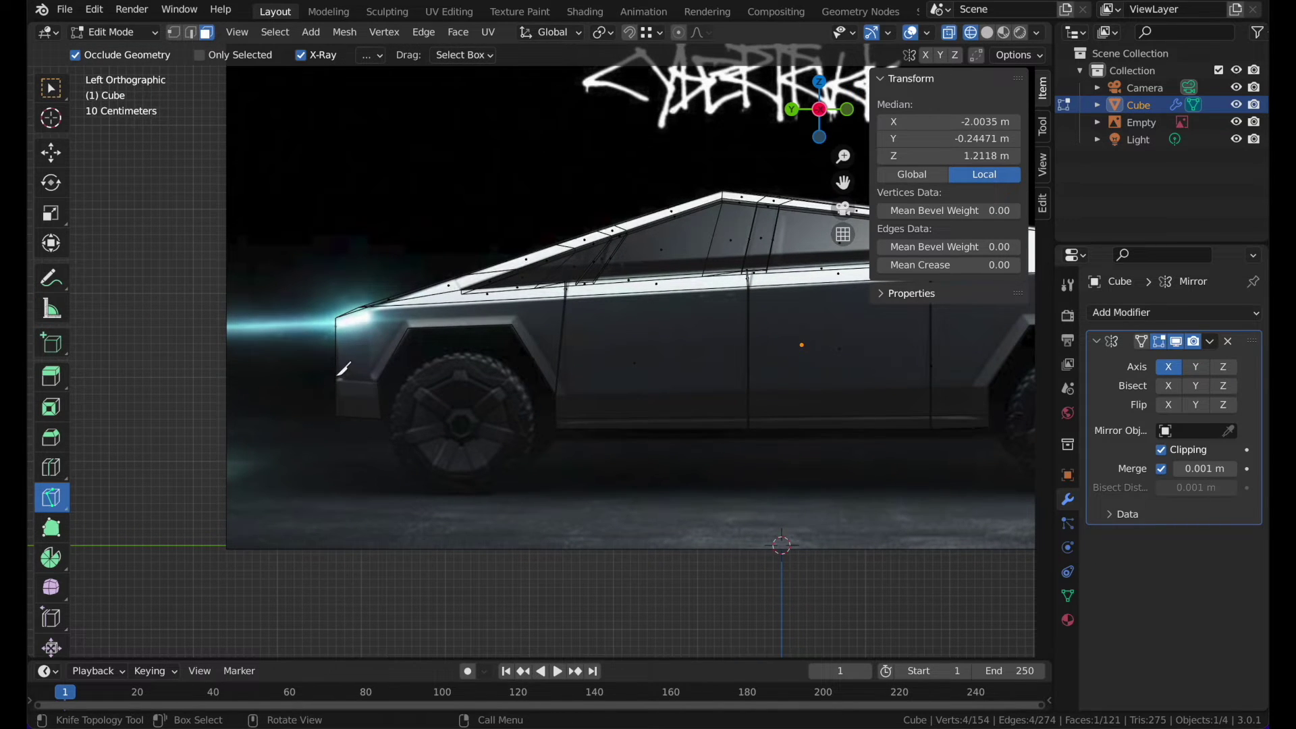
pyautogui.click(340, 379)
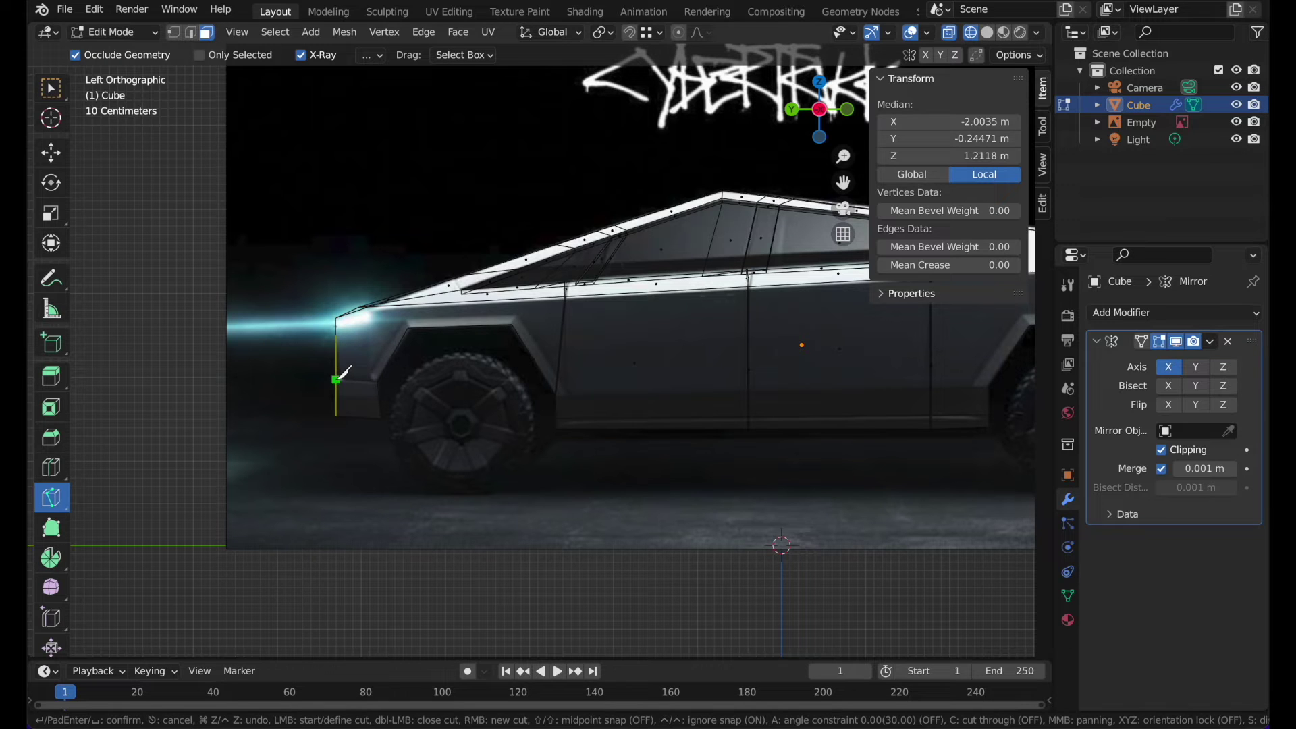
pyautogui.click(378, 382)
pyautogui.press('Return')
pyautogui.press('z')
pyautogui.click(468, 384)
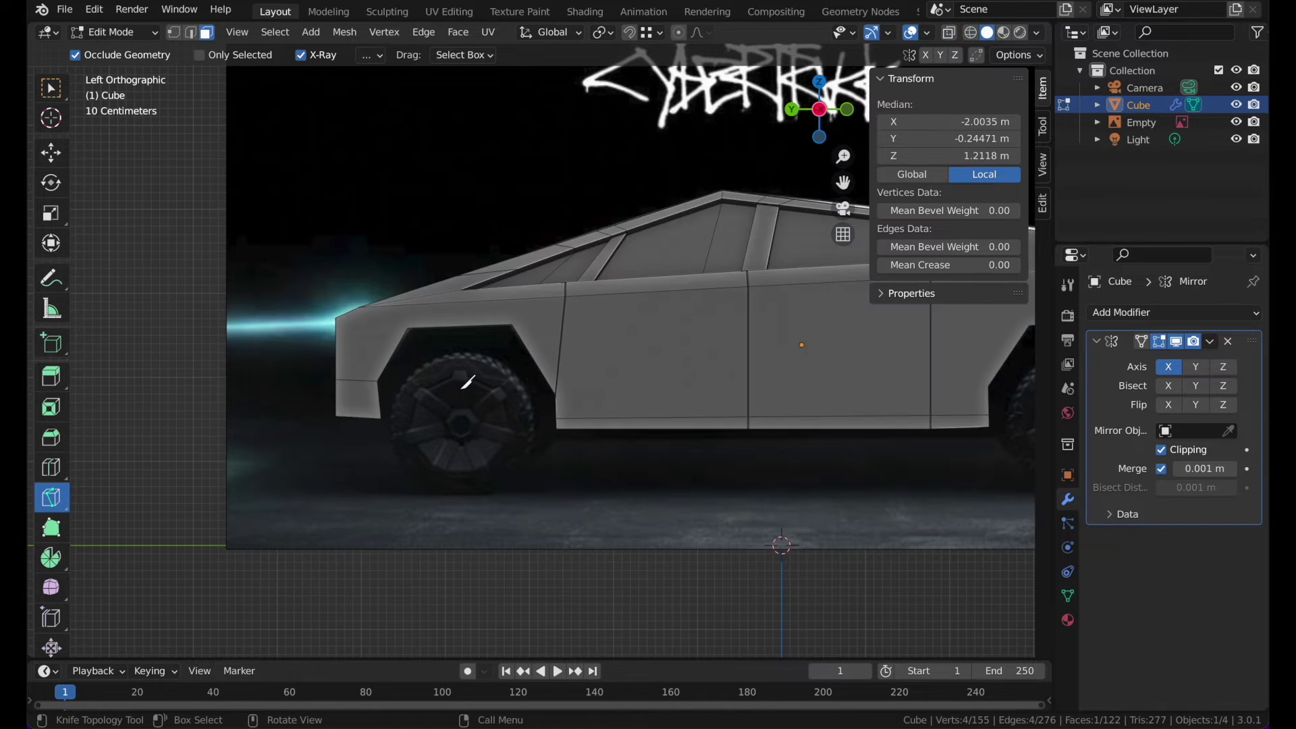
# - Try to knife-cut a horizontal line across the lower part of the front face
pyautogui.hscroll(-5, 464, 386)
pyautogui.press('Tab')
pyautogui.press('Tab')
pyautogui.click(618, 522)
pyautogui.press('Return')
pyautogui.hscroll(-5, 423, 446)
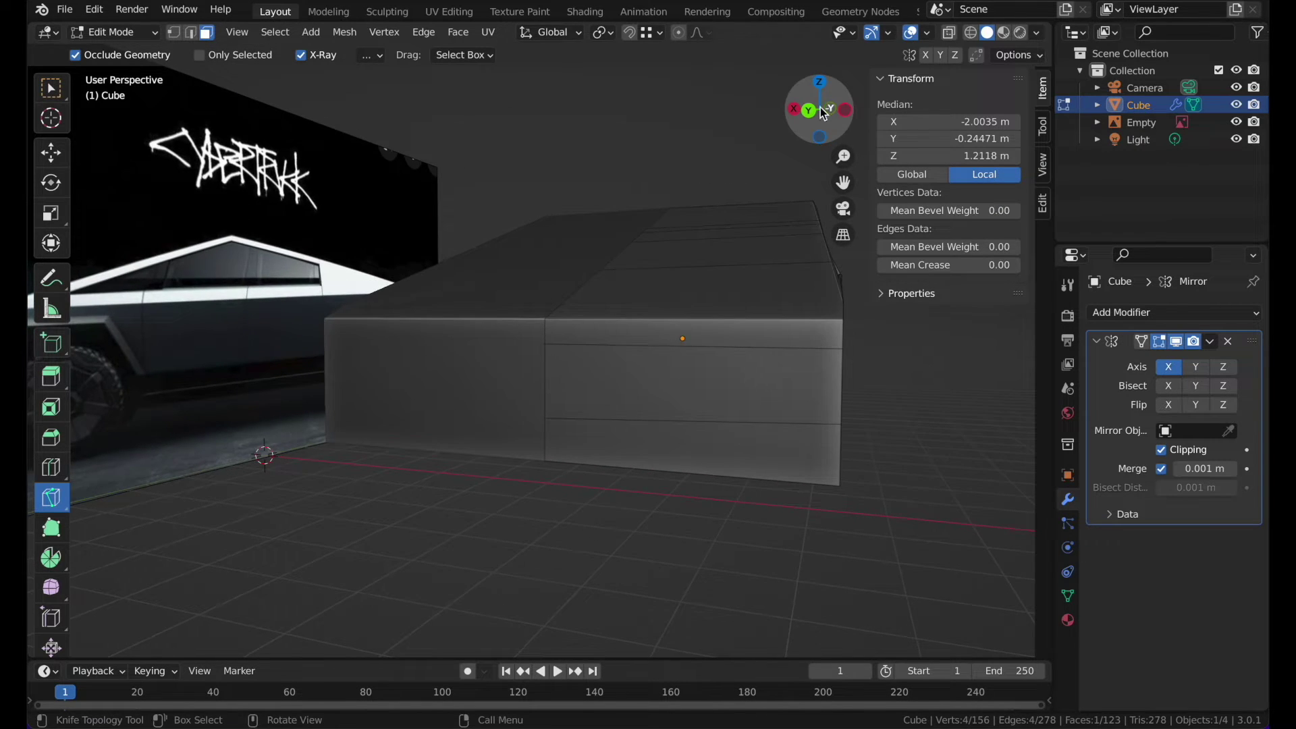
pyautogui.click(825, 110)
pyautogui.hscroll(5, 802, 386)
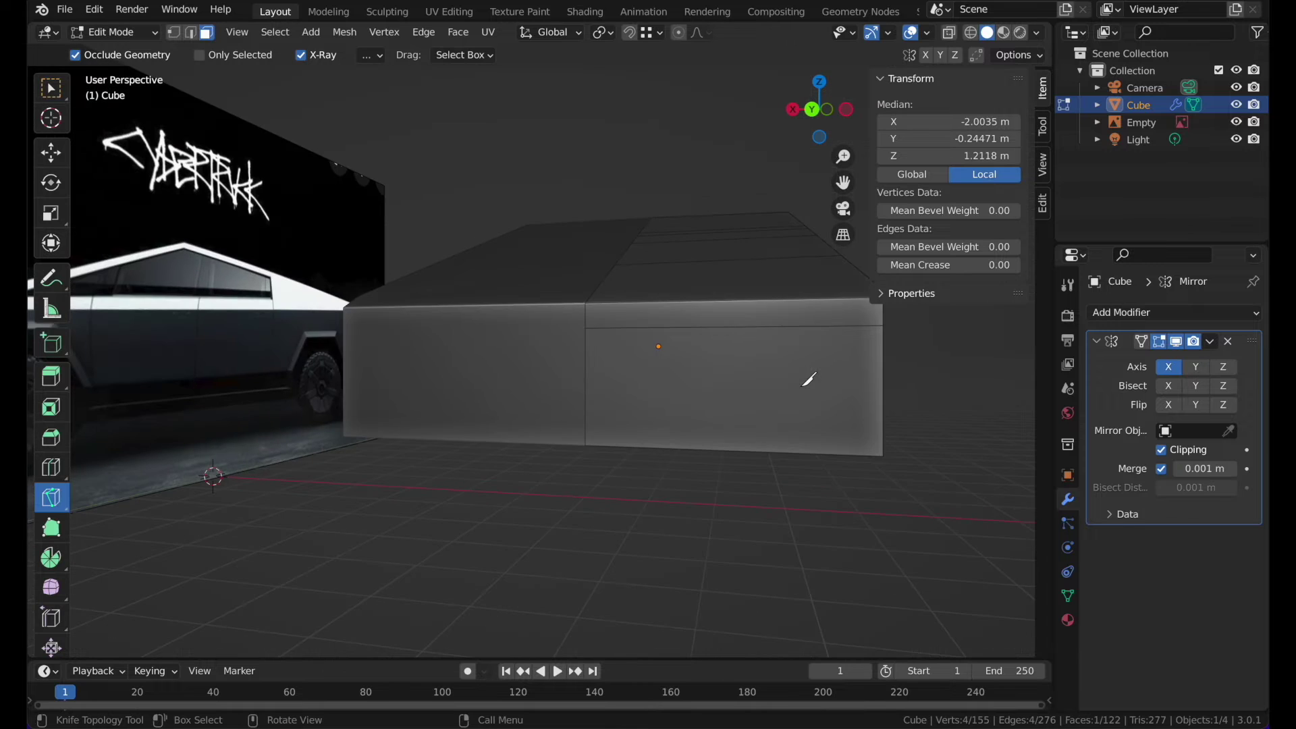
# - Knife-cut the front face from the side bumper line at the corner to the body's center seam
pyautogui.click(771, 440)
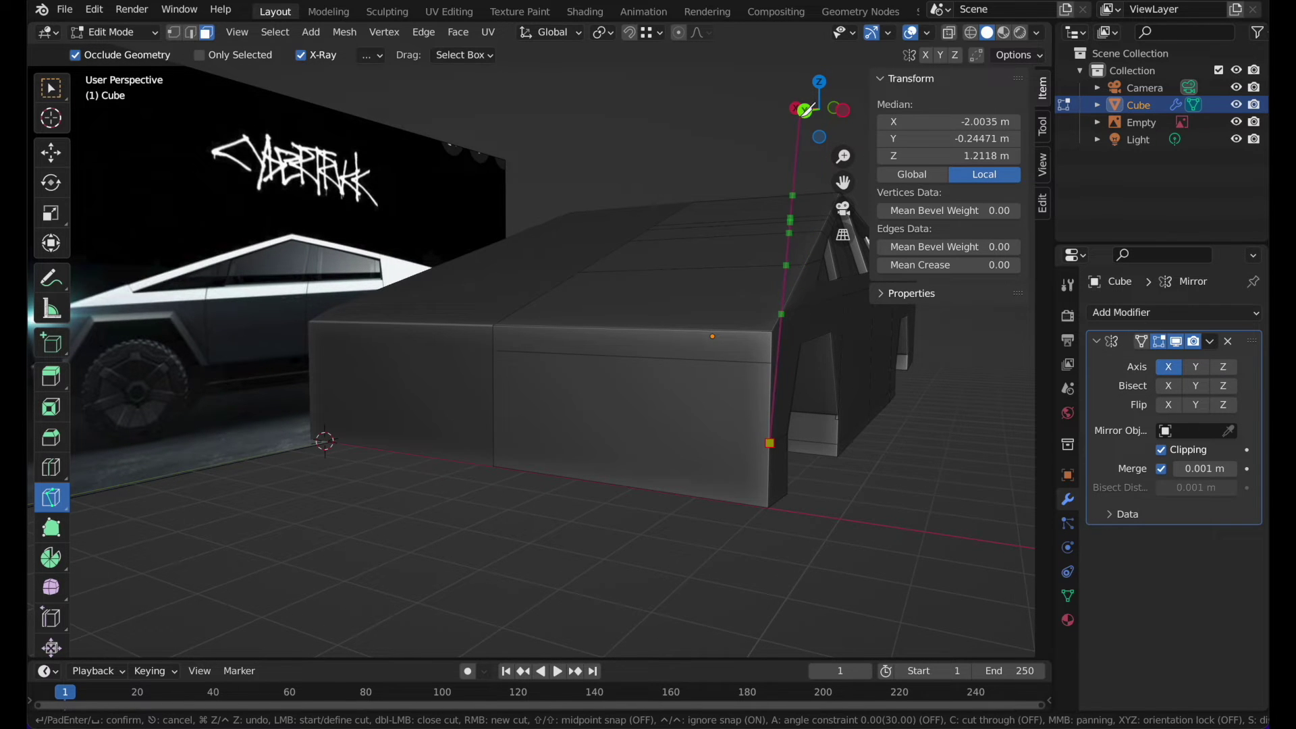
pyautogui.hscroll(-5, 727, 287)
pyautogui.click(605, 389)
pyautogui.press('Return')
pyautogui.hscroll(4, 605, 387)
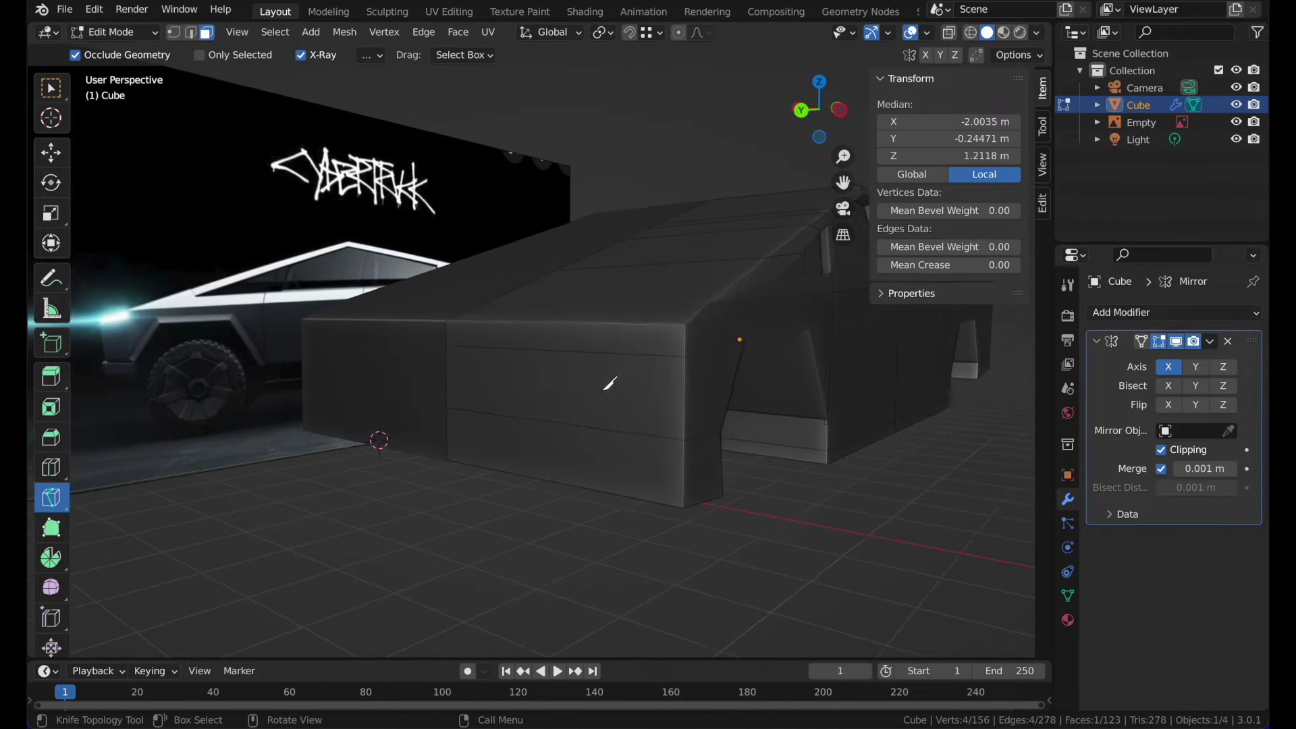
# - Select the lower strip of faces along the front bumper, side sills and rear bumper
pyautogui.hscroll(1, 605, 389)
pyautogui.click(61, 89)
pyautogui.keyDown('shift'); pyautogui.click(600, 472); pyautogui.keyUp('shift')
pyautogui.moveTo(686, 468); pyautogui.dragTo(551, 469, button='middle')
pyautogui.keyDown('alt'); pyautogui.keyDown('shift'); pyautogui.click(572, 434); pyautogui.keyUp('shift'); pyautogui.keyUp('alt')
pyautogui.moveTo(402, 364); pyautogui.dragTo(405, 362, button='middle')
# - Try to extrude the selected lower strip as one region
pyautogui.press('e')
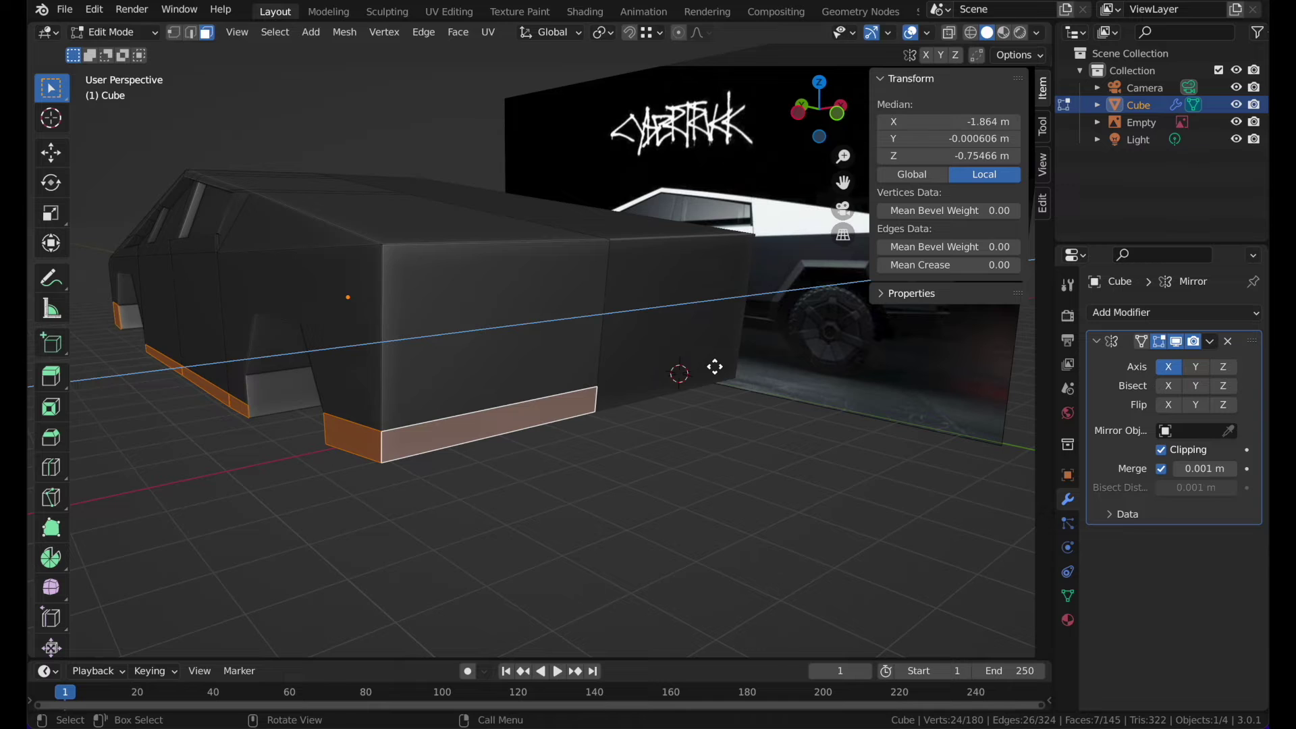
pyautogui.click(707, 380)
pyautogui.hotkey('ctrl', 'z')
# - Extrude the lower strip outward along the face normals by about 0.084 m to form bumper and sill trim
pyautogui.moveTo(553, 238); pyautogui.dragTo(581, 258, button='middle')
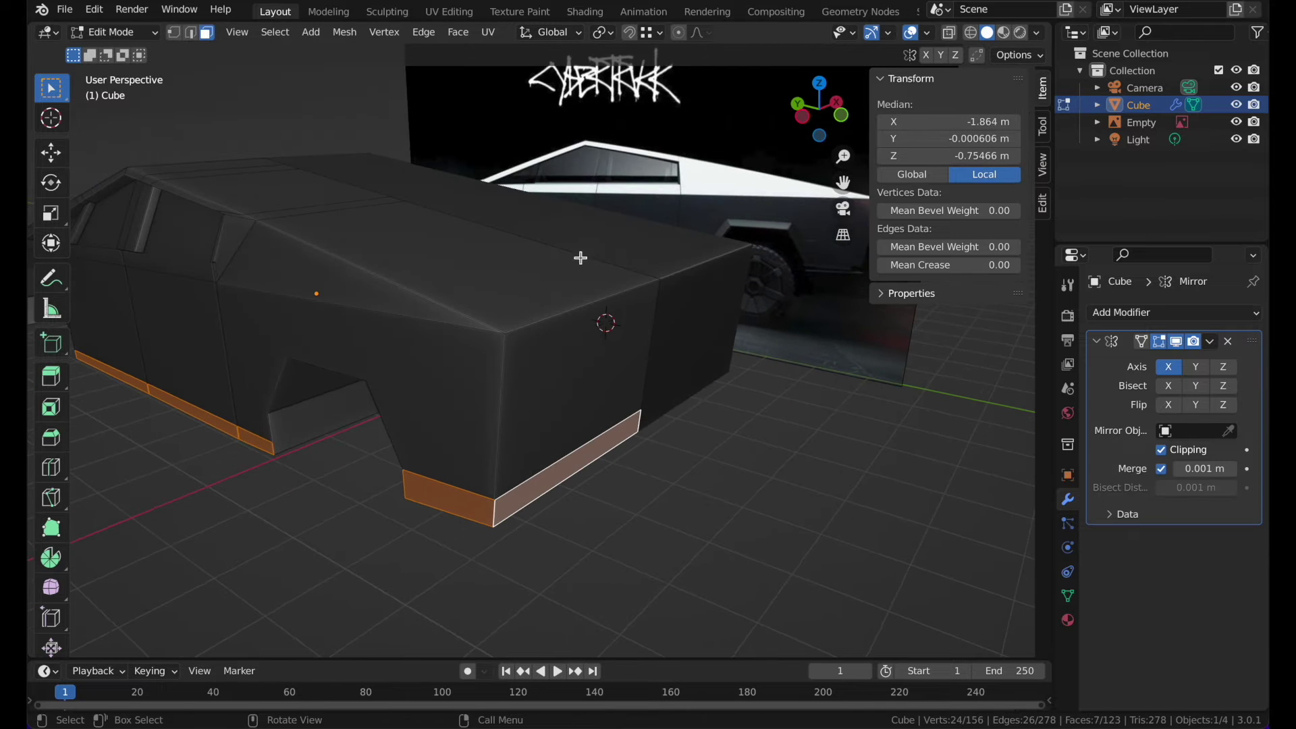
pyautogui.click(603, 33)
pyautogui.click(628, 91)
pyautogui.press('e')
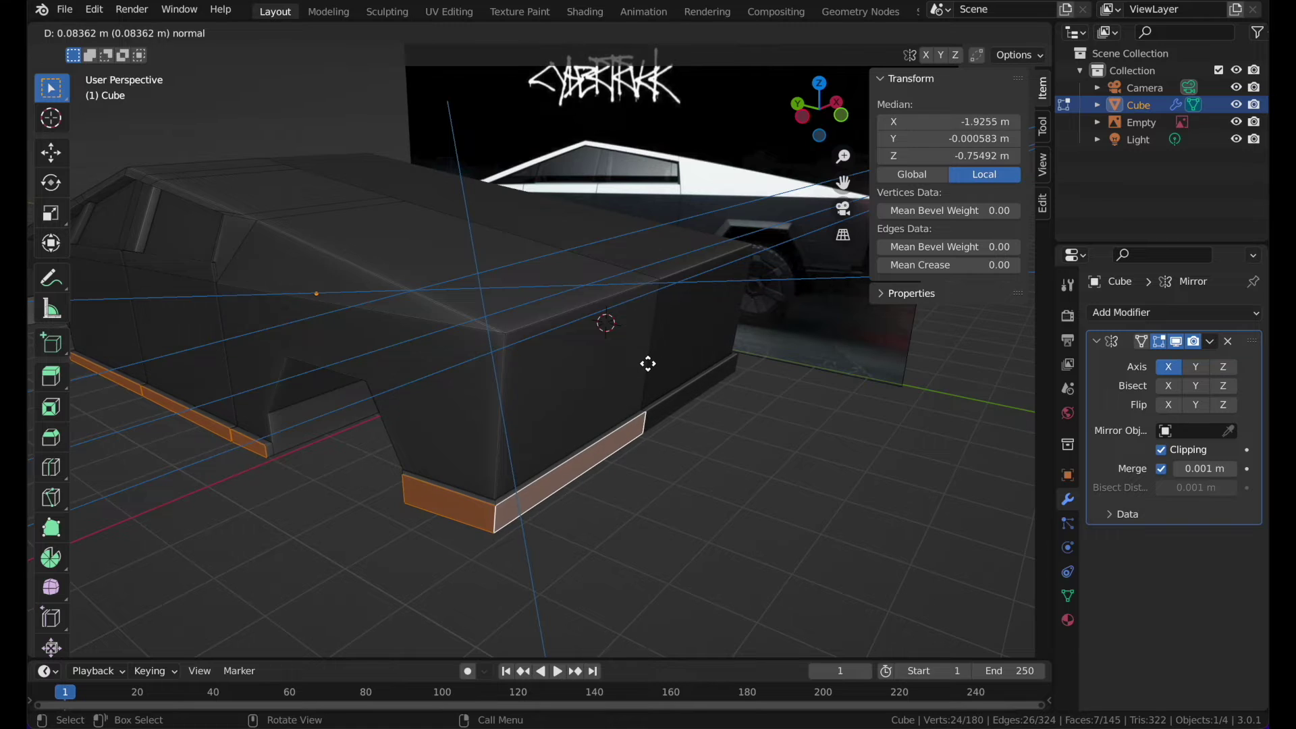
pyautogui.click(649, 363)
# - Inspect the extruded bumper and sill trim around the whole body in Object Mode
pyautogui.press('Tab')
pyautogui.scroll(-3, 541, 295)
pyautogui.moveTo(541, 294); pyautogui.dragTo(635, 190, button='middle')
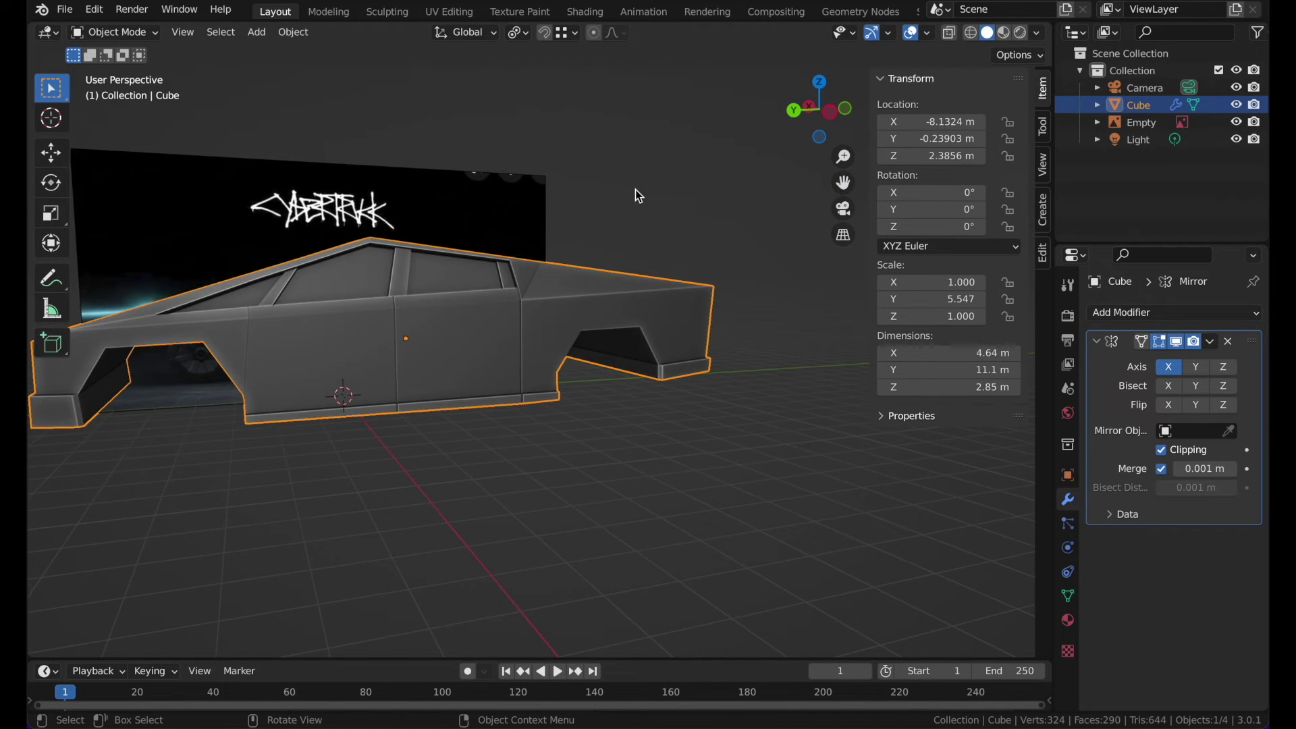
pyautogui.click(635, 189)
pyautogui.scroll(5, 635, 189)
pyautogui.hscroll(-3, 635, 190)
pyautogui.scroll(-4, 635, 189)
pyautogui.hscroll(5, 635, 189)
pyautogui.scroll(-3, 634, 189)
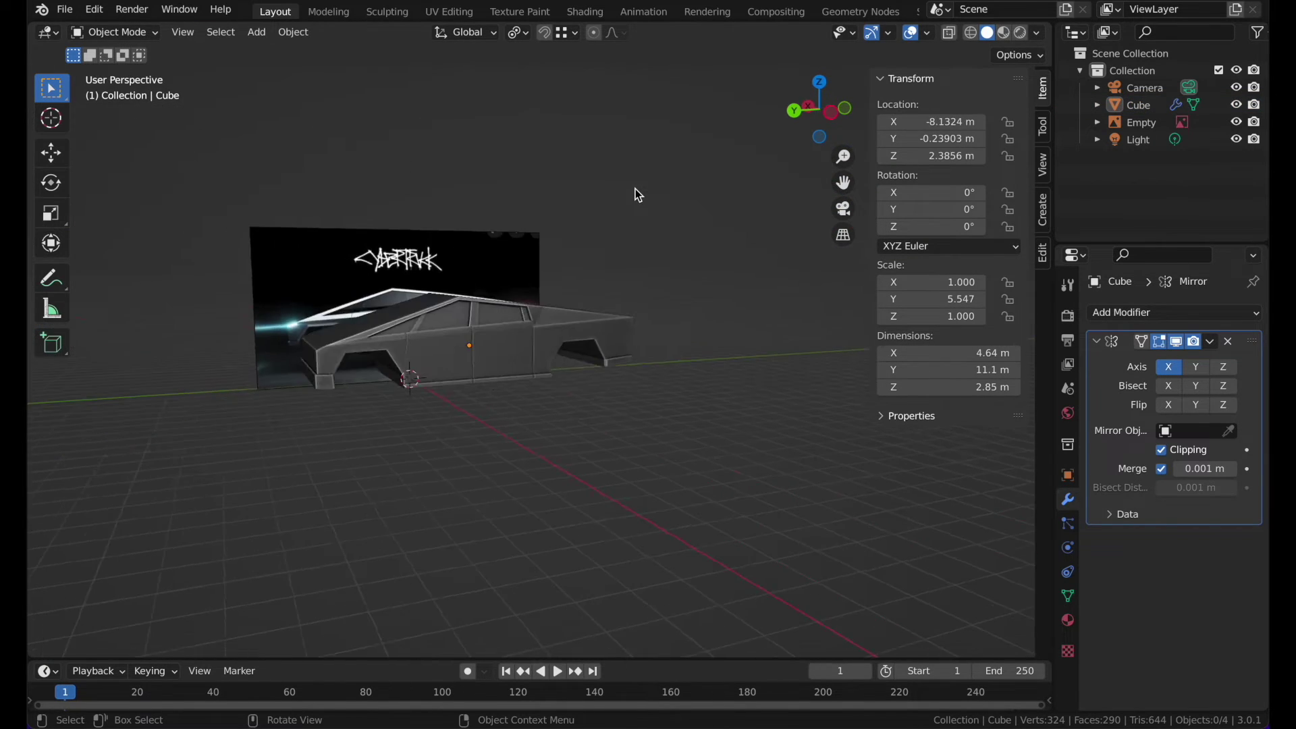
pyautogui.scroll(5, 638, 195)
# - Add one vertical loop cut midway between the center seam and the corner of the body's front face
pyautogui.click(598, 390)
pyautogui.press('Tab')
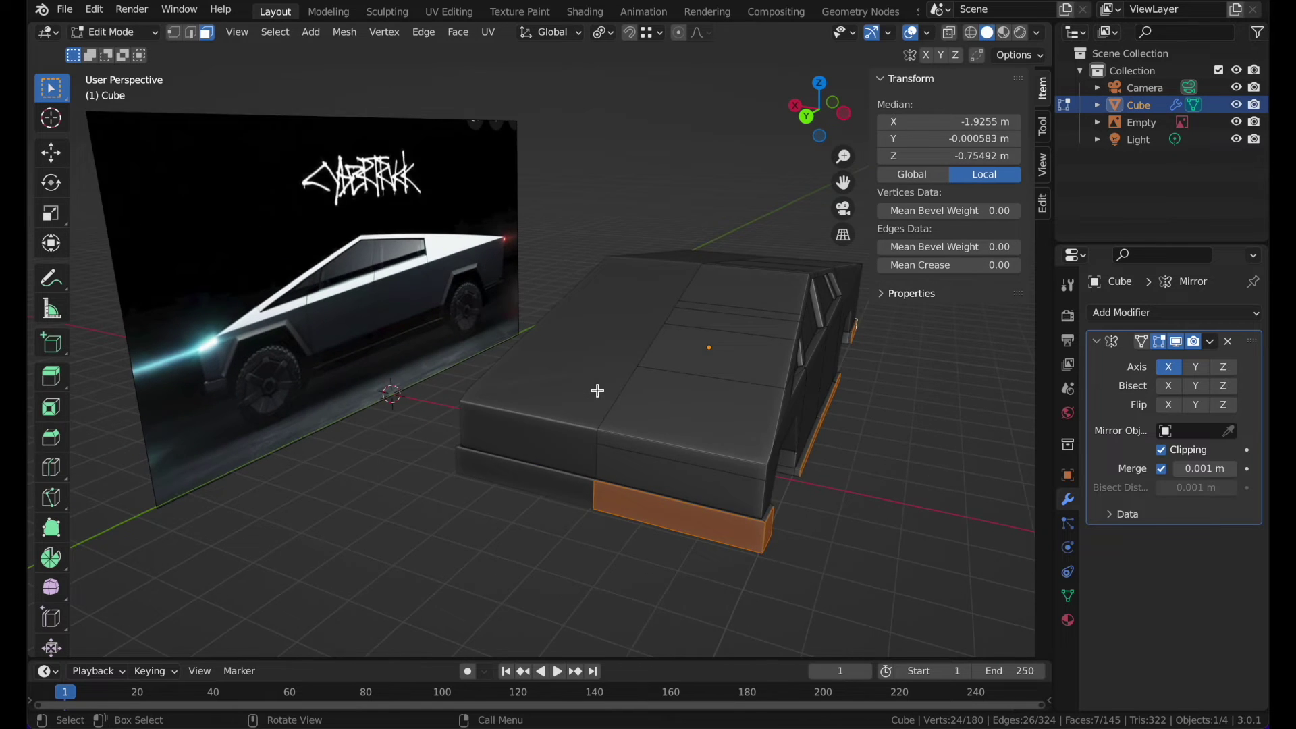
pyautogui.hscroll(-3, 594, 385)
pyautogui.scroll(3, 594, 385)
pyautogui.press('Tab')
pyautogui.press('Tab')
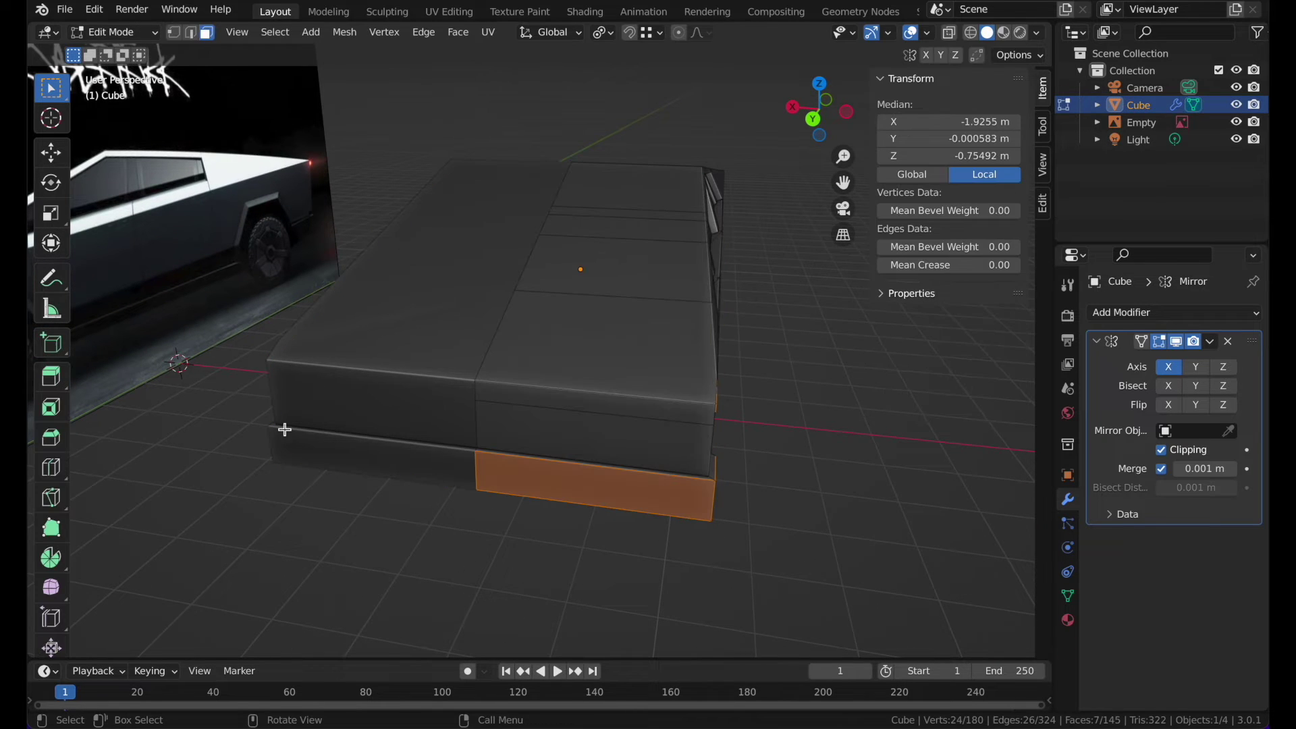
pyautogui.click(51, 468)
pyautogui.click(537, 456)
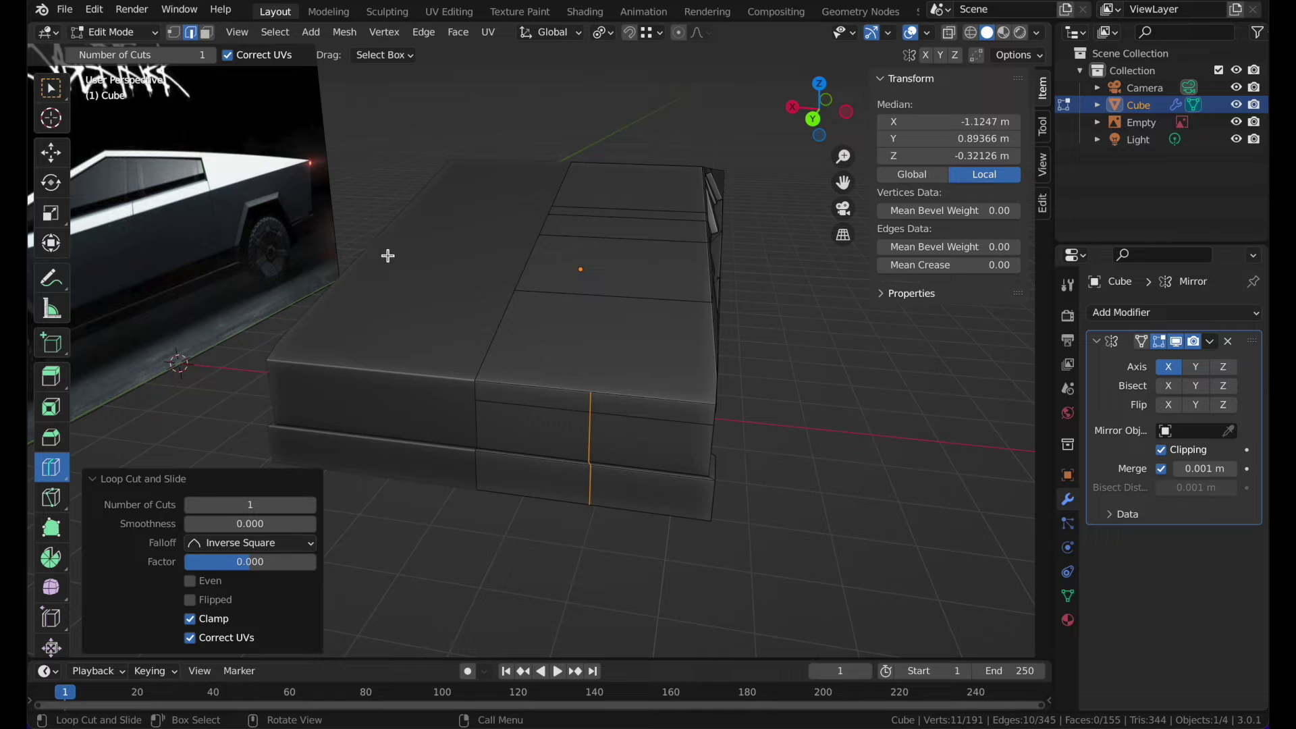
pyautogui.click(51, 88)
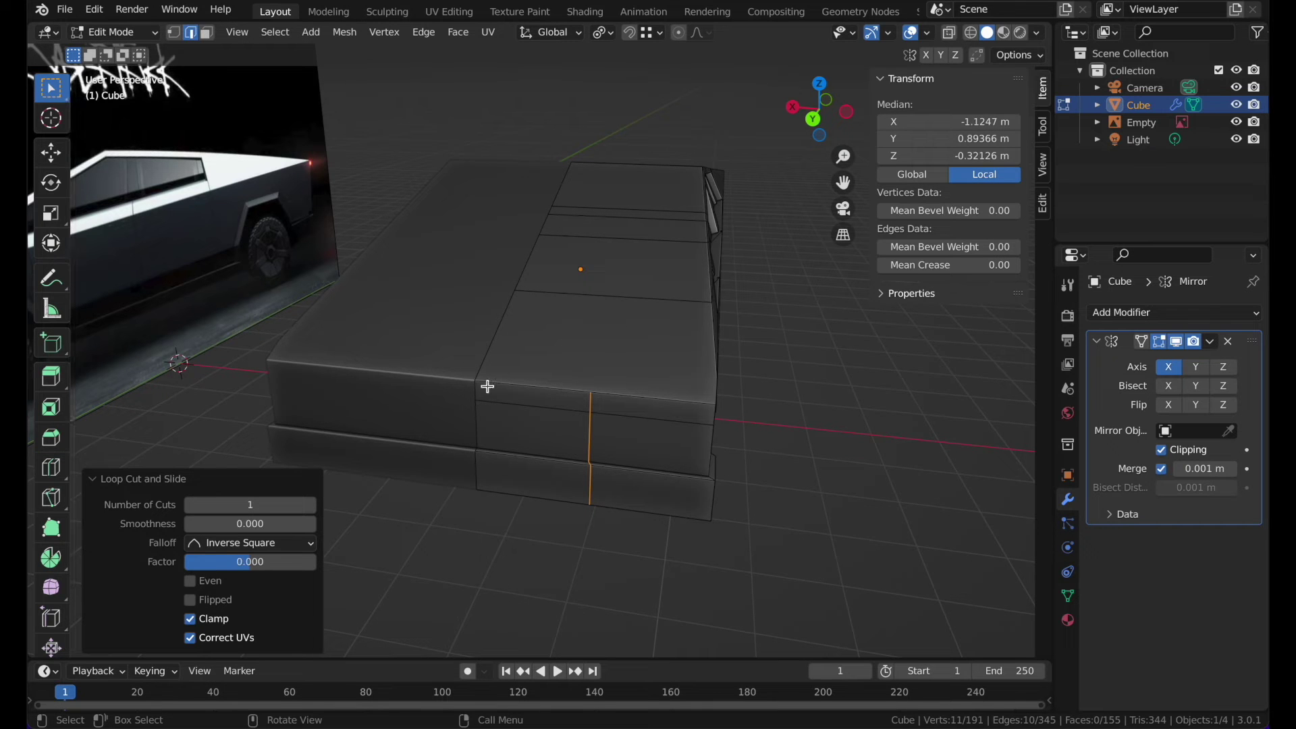
# - Move the vertical edges of the front's center seam and the new loop cut forward about 0.298 m along Y
pyautogui.click(473, 420)
pyautogui.keyDown('shift'); pyautogui.click(477, 390); pyautogui.keyUp('shift')
pyautogui.moveTo(478, 389); pyautogui.dragTo(473, 389, button='middle')
pyautogui.scroll(5, 472, 388)
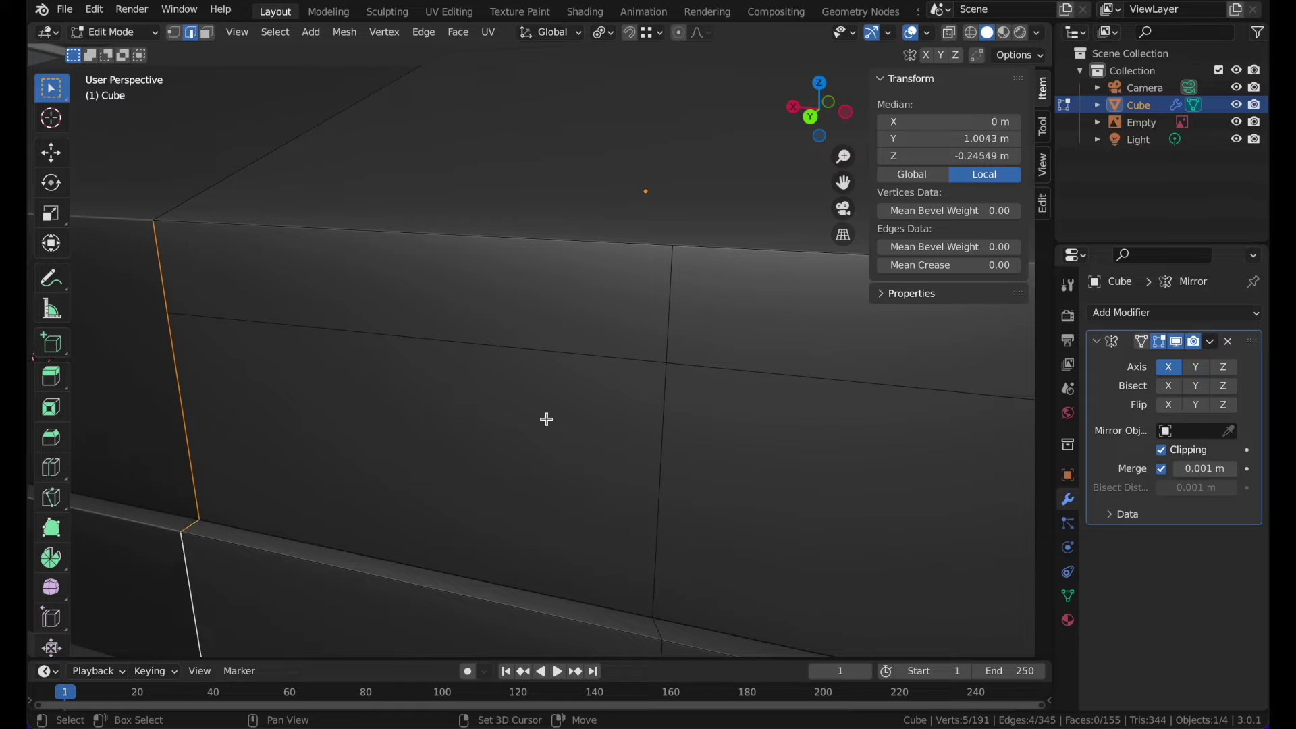
pyautogui.keyDown('shift'); pyautogui.click(650, 629); pyautogui.keyUp('shift')
pyautogui.scroll(-4, 649, 629)
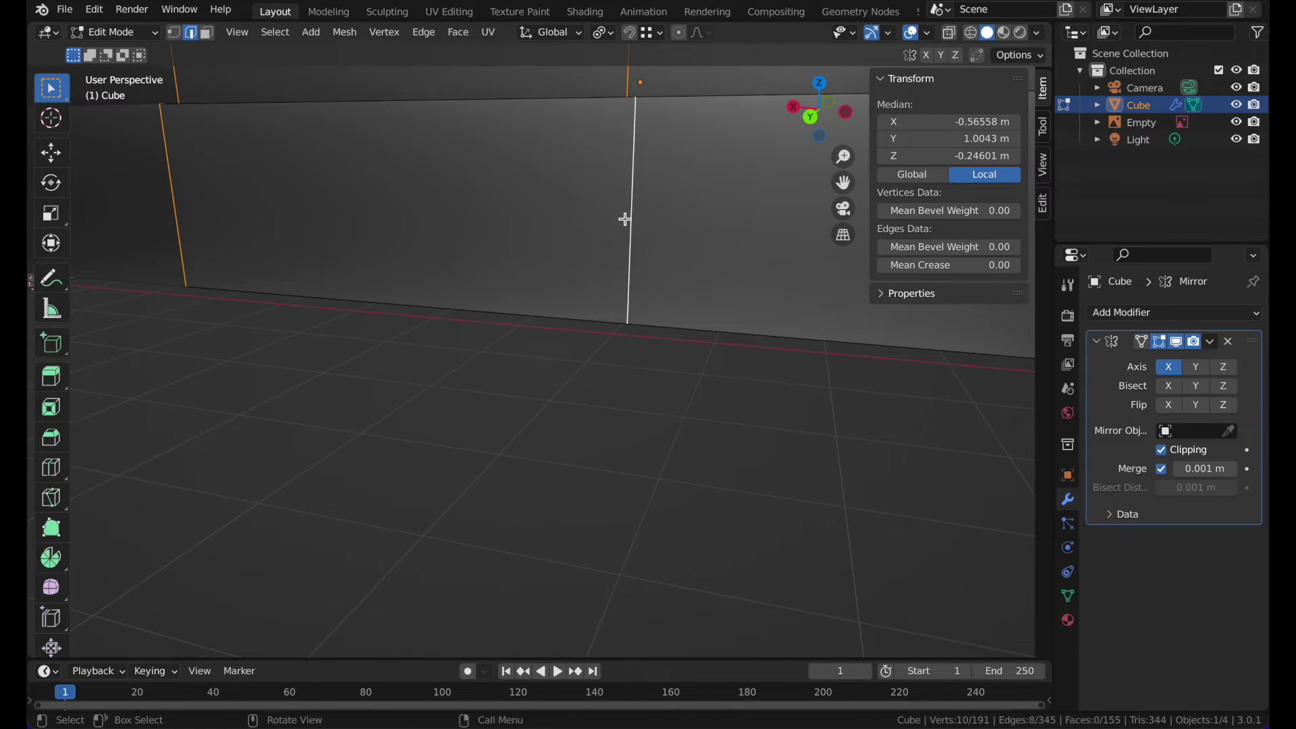
pyautogui.scroll(-6, 626, 219)
pyautogui.press('g')
pyautogui.press('y')
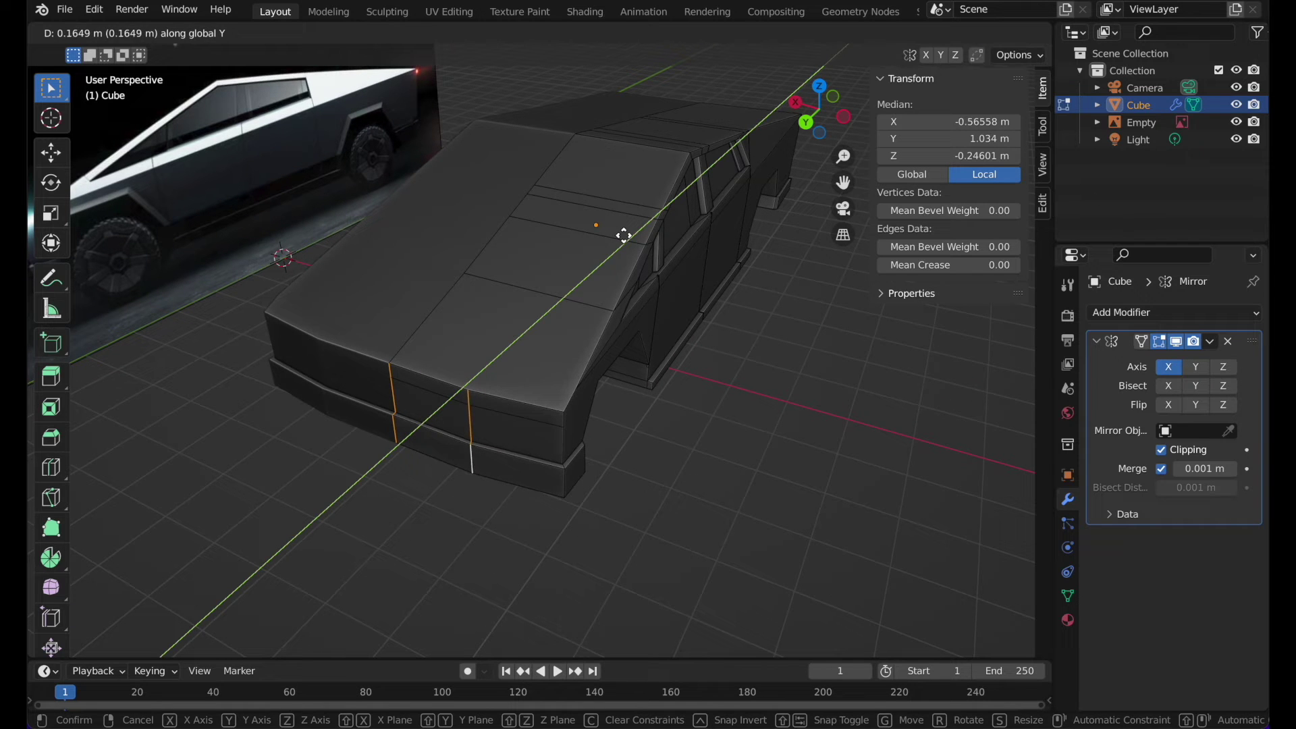
pyautogui.click(619, 242)
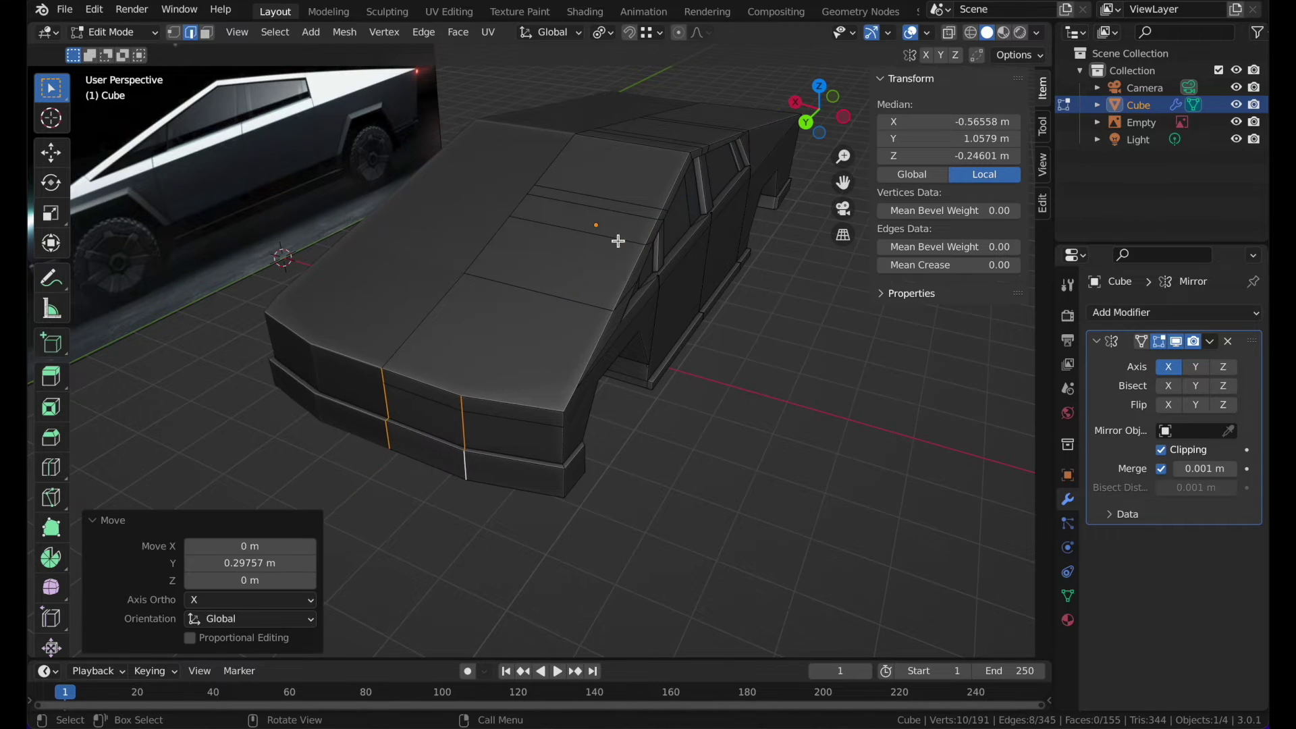
# - Inspect the angled front end of the body from different sides
pyautogui.scroll(5, 516, 327)
pyautogui.press('Tab')
pyautogui.moveTo(516, 327); pyautogui.dragTo(516, 326, button='middle')
pyautogui.scroll(-3, 516, 327)
pyautogui.click(657, 119)
pyautogui.moveTo(658, 119); pyautogui.dragTo(657, 120, button='middle')
pyautogui.press('Tab')
pyautogui.scroll(6, 657, 119)
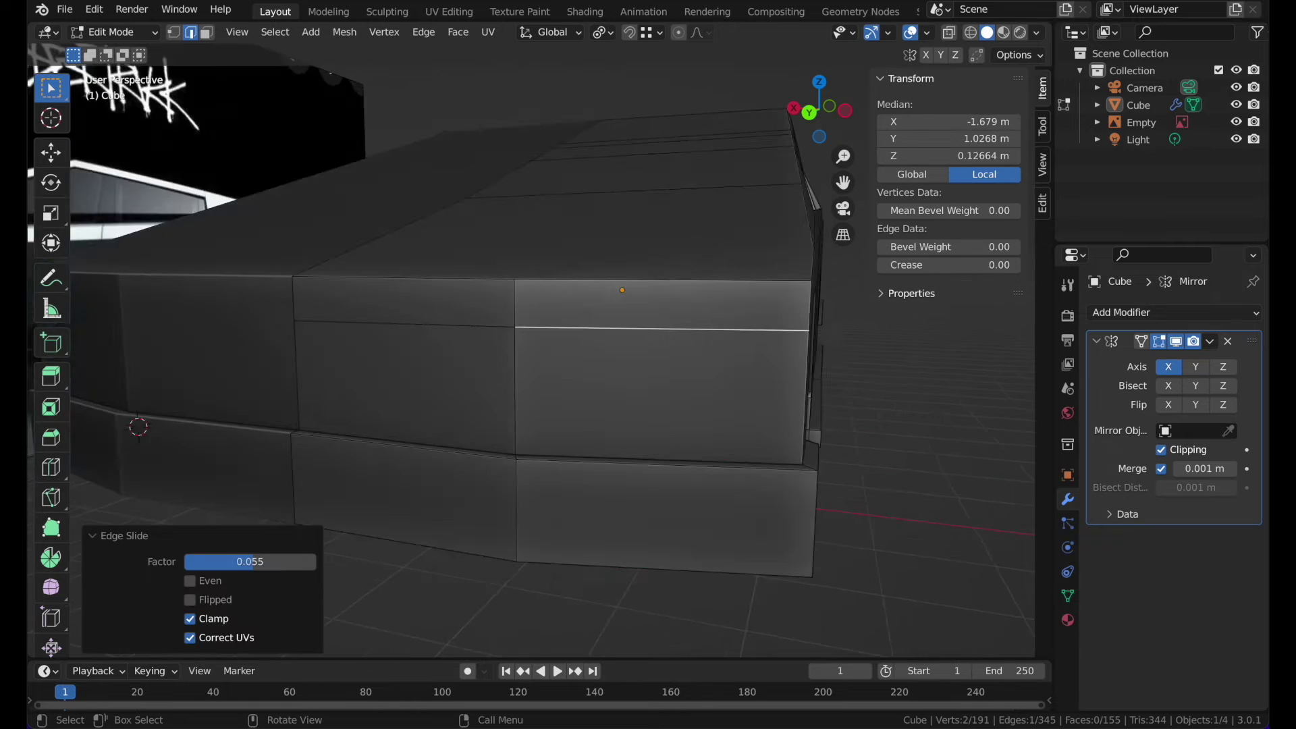
# - In the back view, rotate the selected outer front edge slightly and raise it about 0.025 m
pyautogui.scroll(-4, 732, 188)
pyautogui.moveTo(732, 188); pyautogui.dragTo(733, 188, button='middle')
pyautogui.keyDown('shift'); pyautogui.hscroll(3, 734, 188); pyautogui.keyUp('shift')
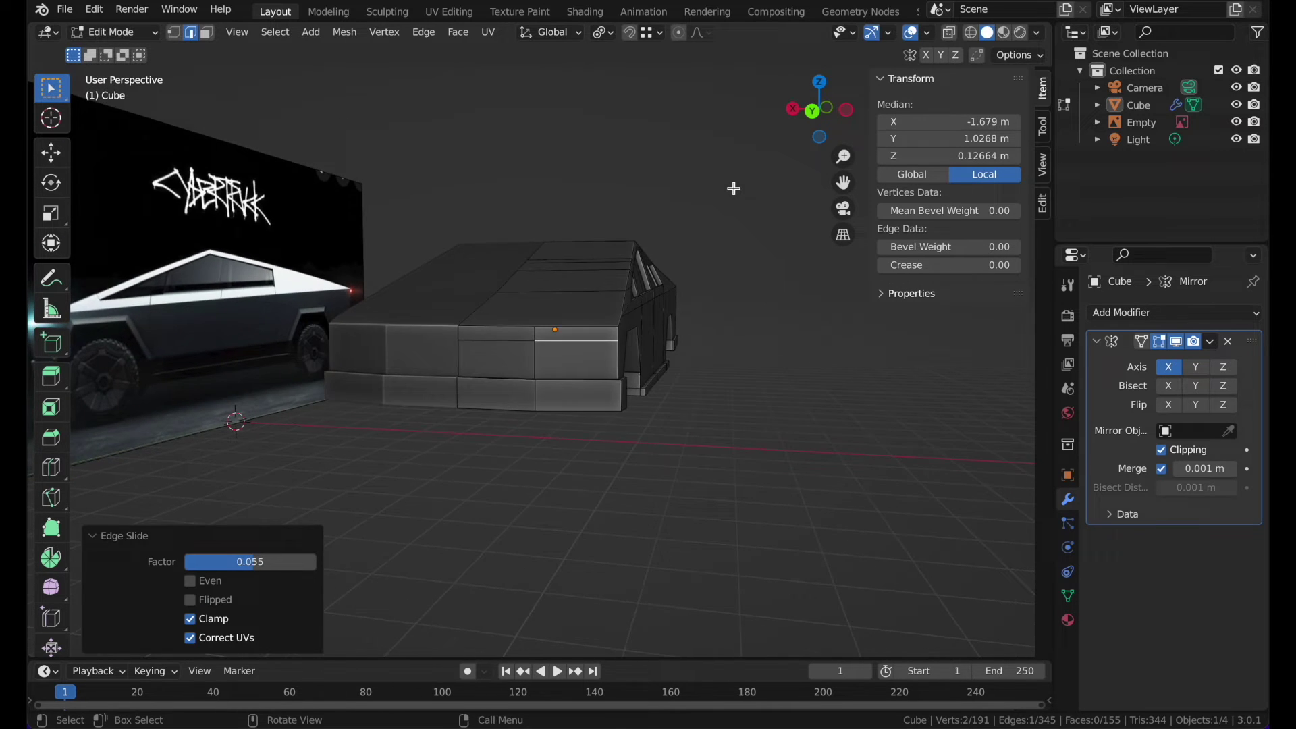
pyautogui.scroll(5, 734, 189)
pyautogui.click(809, 112)
pyautogui.press('r')
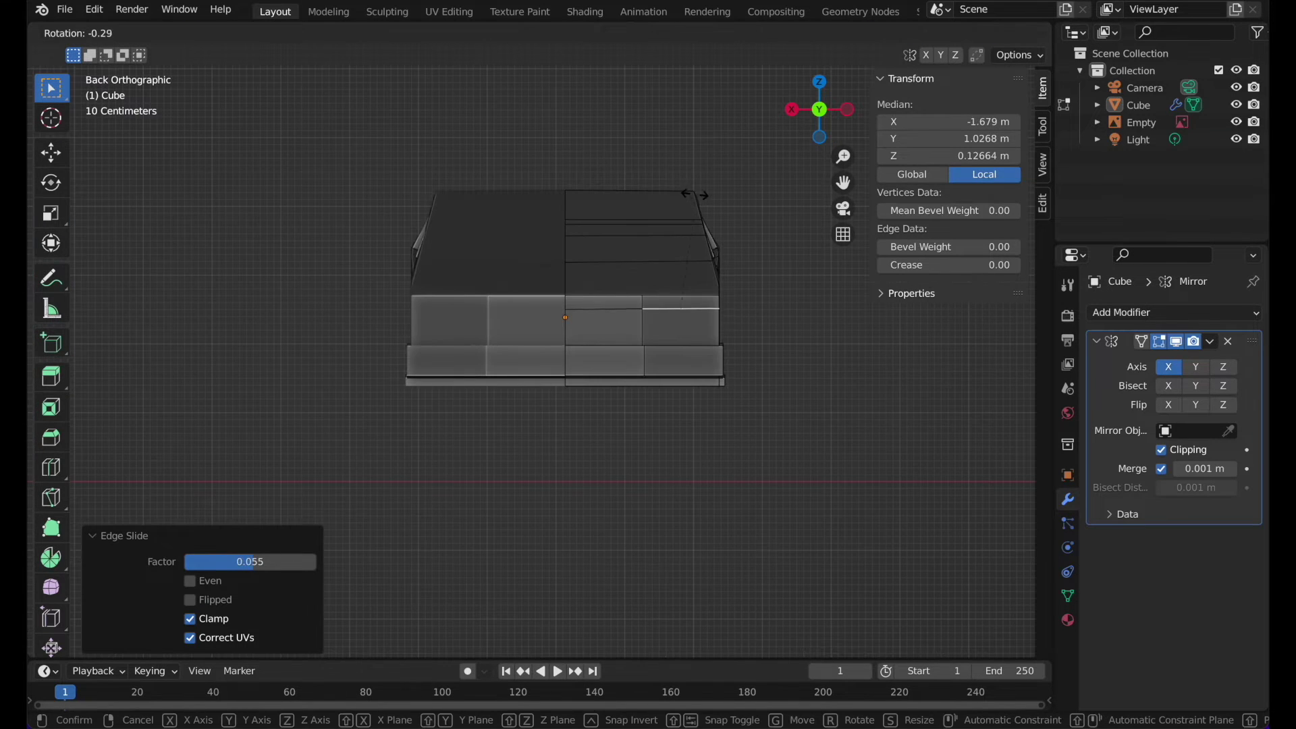
pyautogui.click(692, 186)
pyautogui.press('g')
pyautogui.click(692, 183)
pyautogui.hscroll(5, 692, 183)
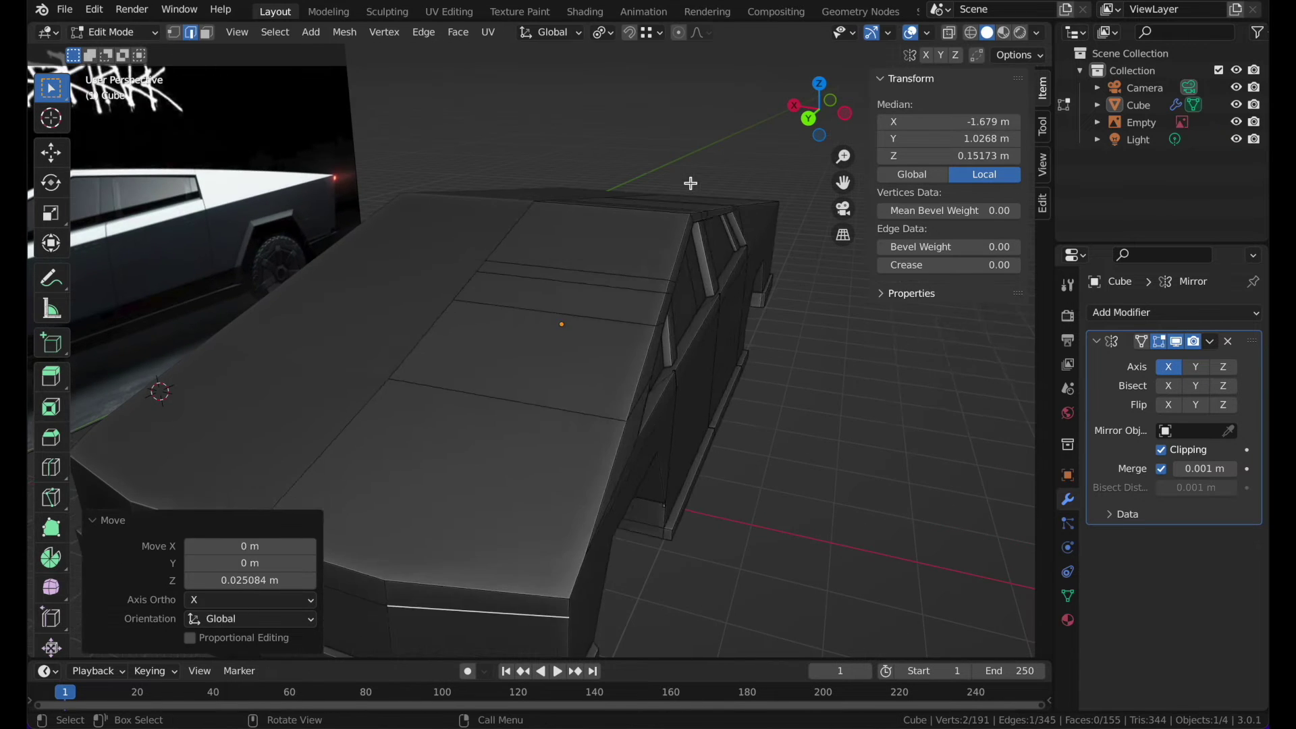
# - Select the outer edge along the hood's front rim and return to the back view
pyautogui.press('Tab')
pyautogui.scroll(-4, 692, 183)
pyautogui.press('Tab')
pyautogui.click(623, 364)
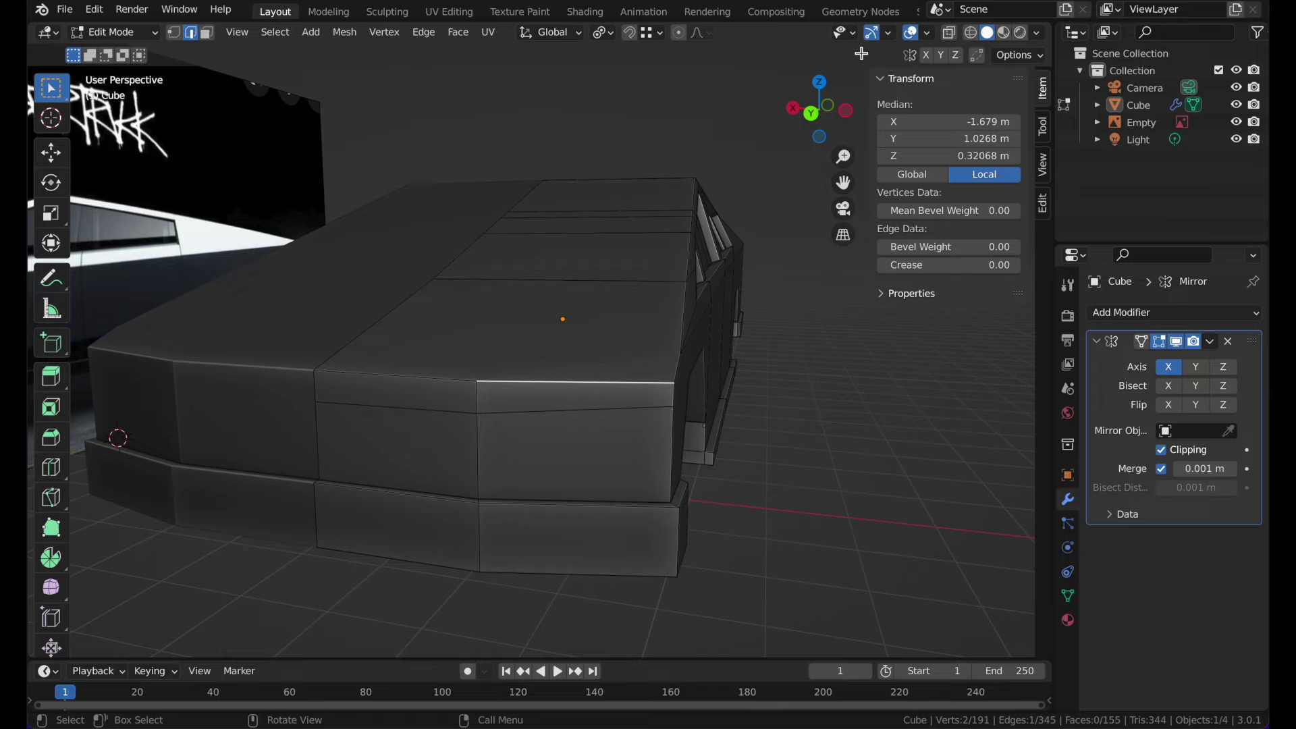
pyautogui.click(812, 113)
# - Try to rotate the hood's outer front edge by about -2 degrees
pyautogui.press('r')
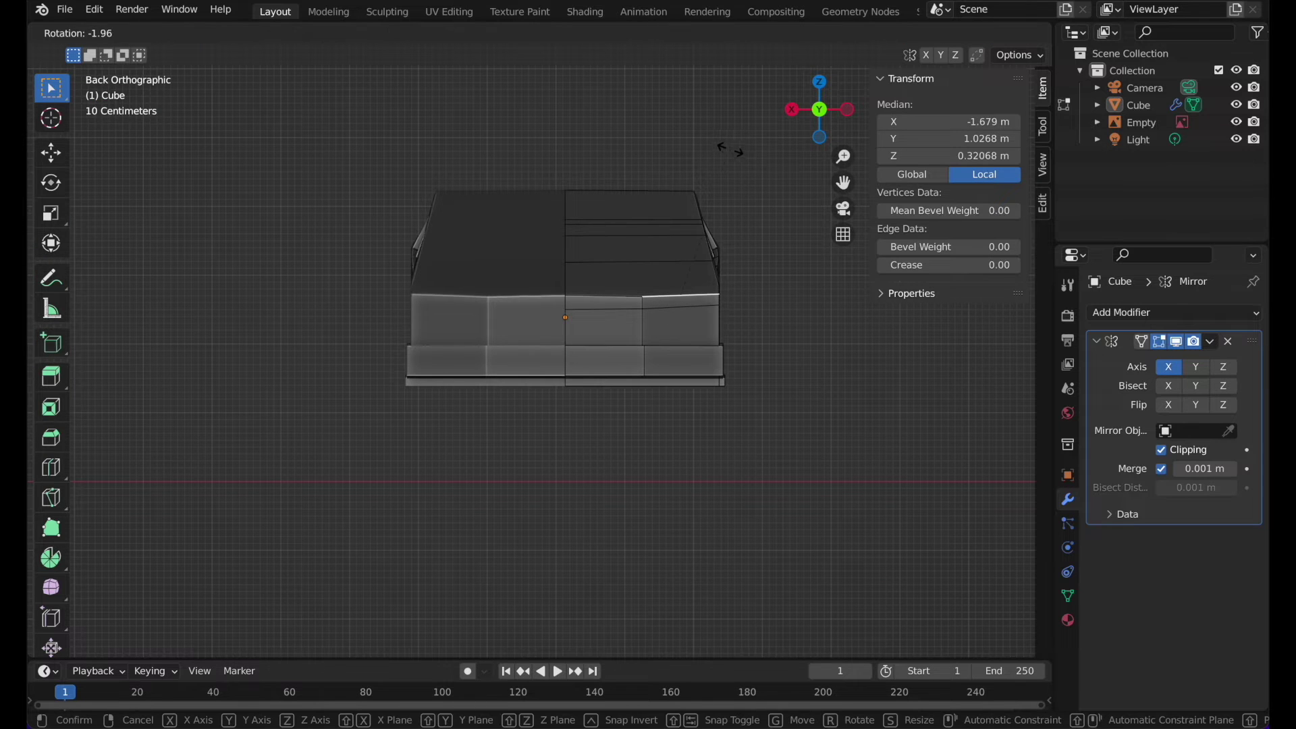
pyautogui.click(726, 145)
pyautogui.hotkey('ctrl', 'z')
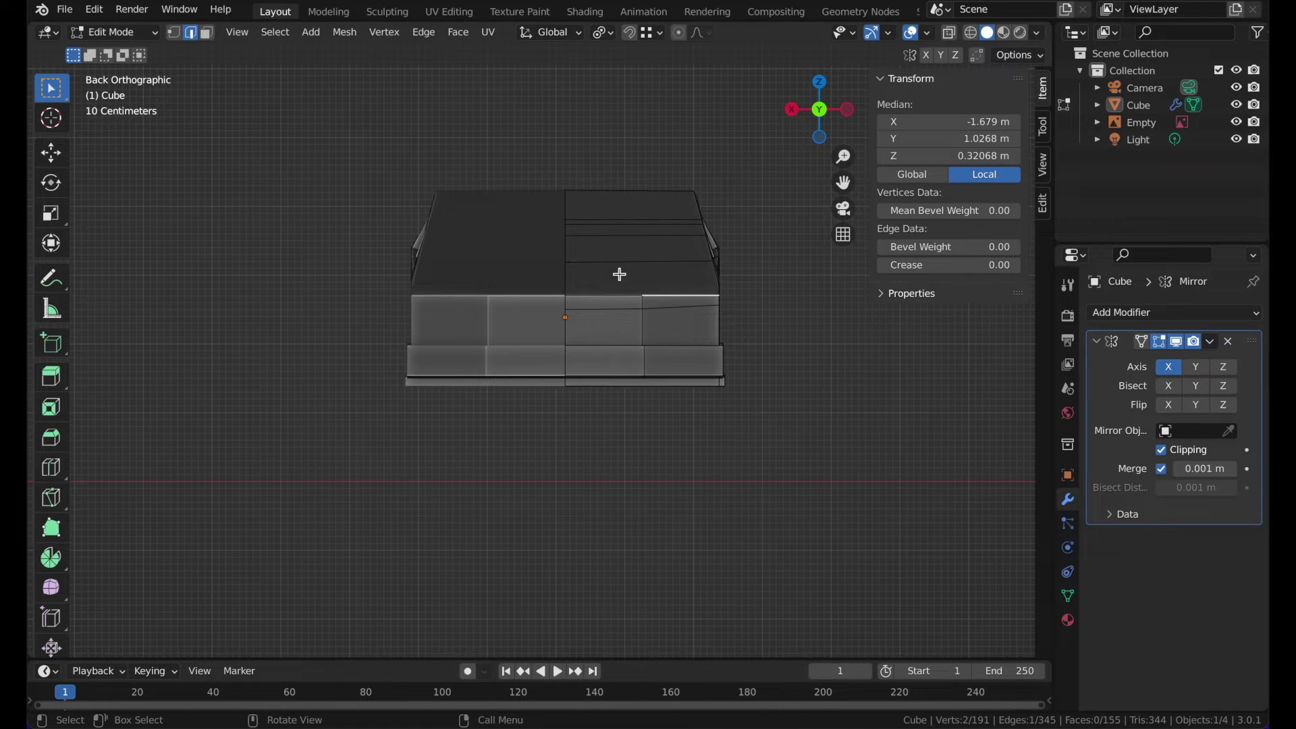
# - Rotate the hood's outer front edge by about -4 degrees and lower the rim's center vertex about 0.05 m along Z
pyautogui.press('r')
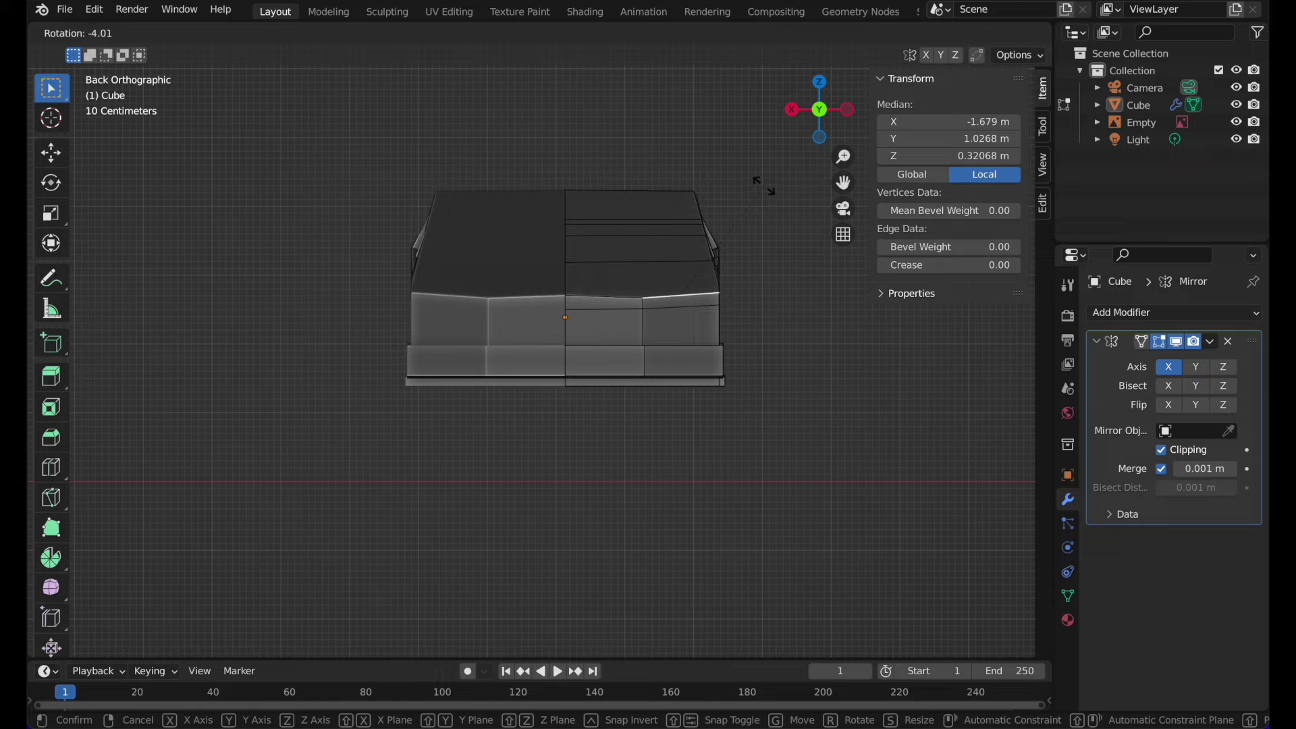
pyautogui.click(763, 183)
pyautogui.click(581, 294)
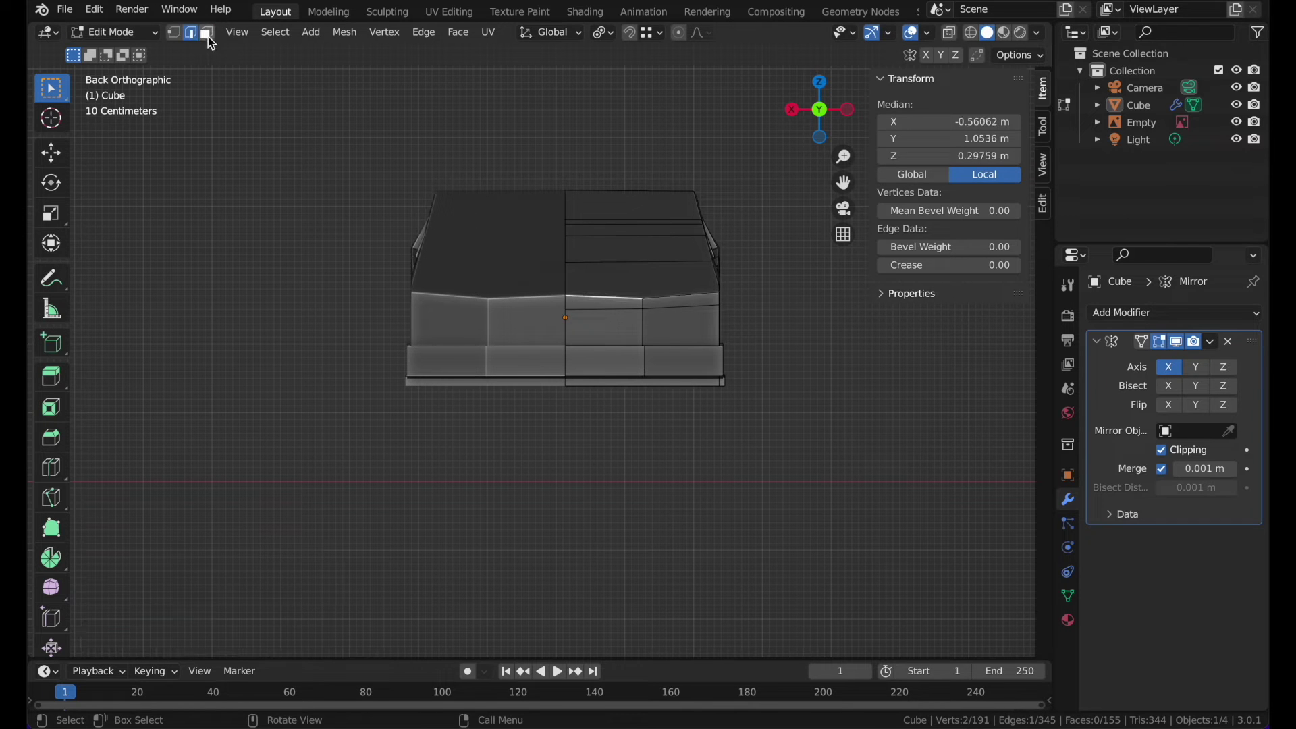
pyautogui.click(565, 296)
pyautogui.press('g')
pyautogui.press('z')
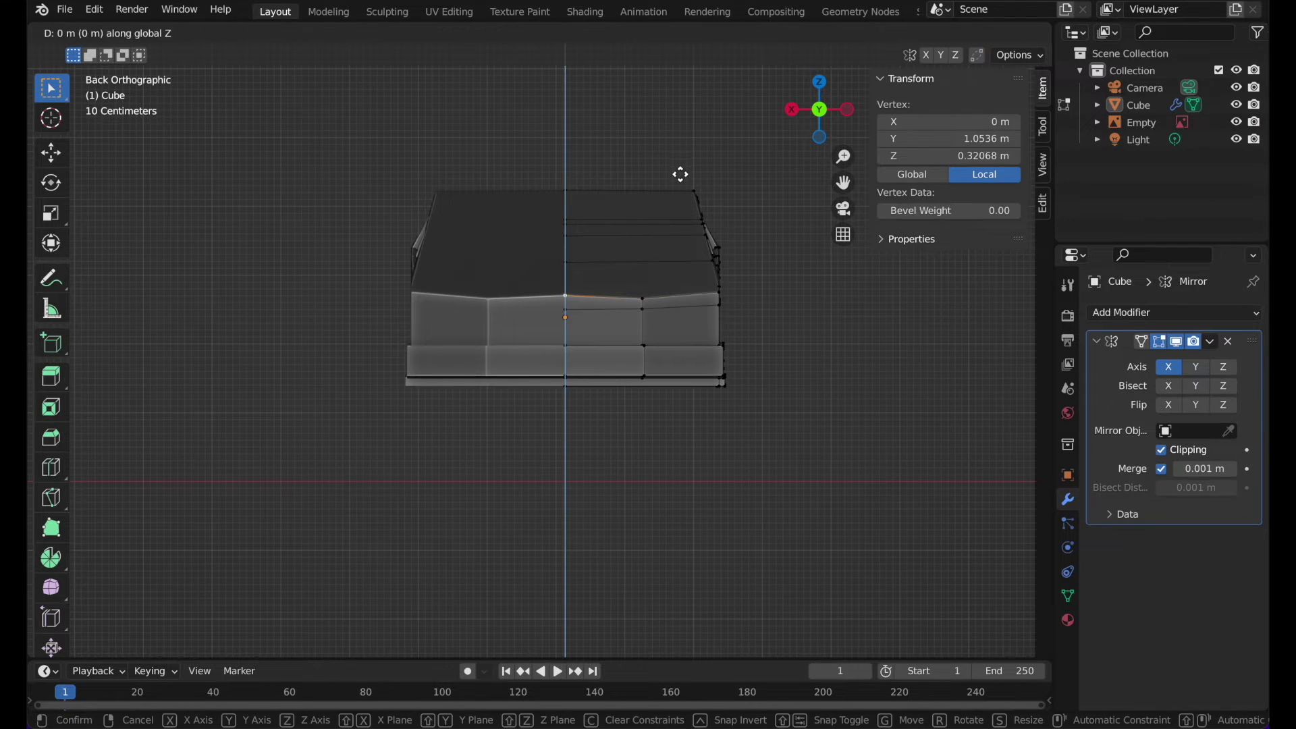
pyautogui.click(681, 177)
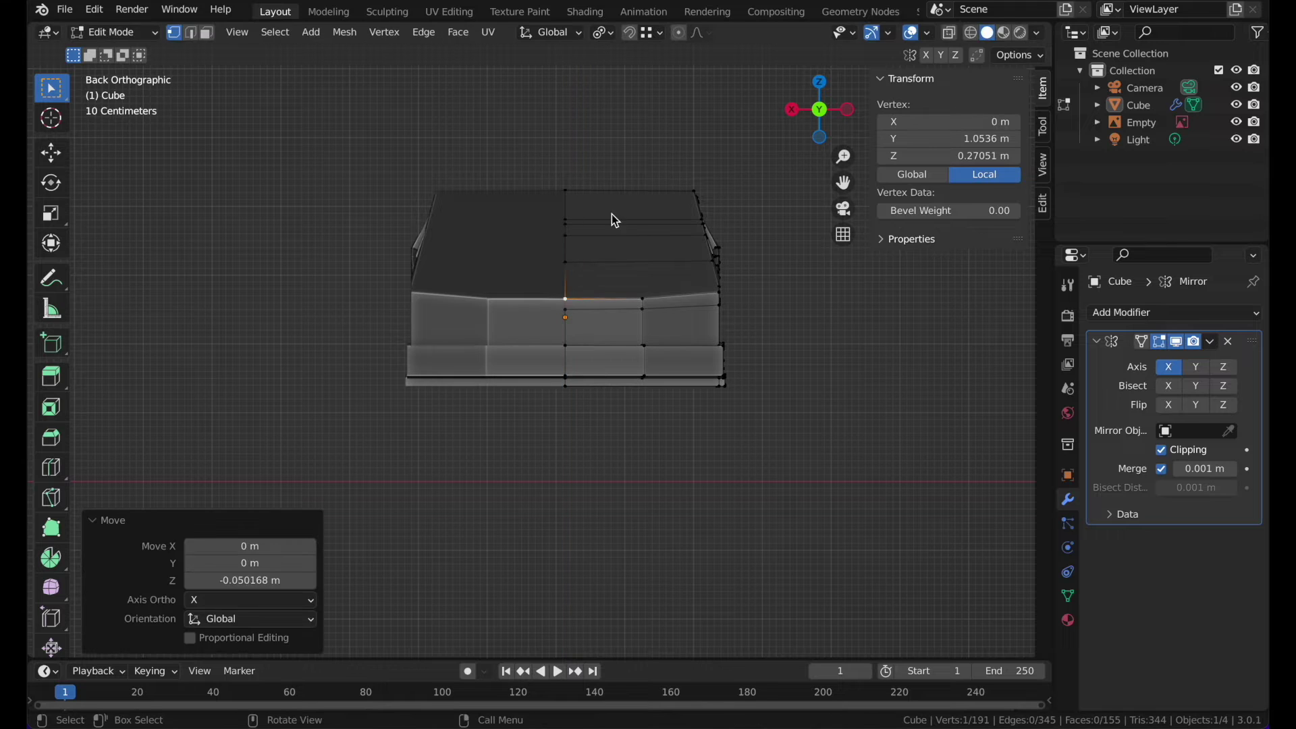
# - Select the body in Object Mode and apply its Mirror modifier
pyautogui.press('Tab')
pyautogui.moveTo(609, 216); pyautogui.dragTo(609, 217, button='middle')
pyautogui.press('z')
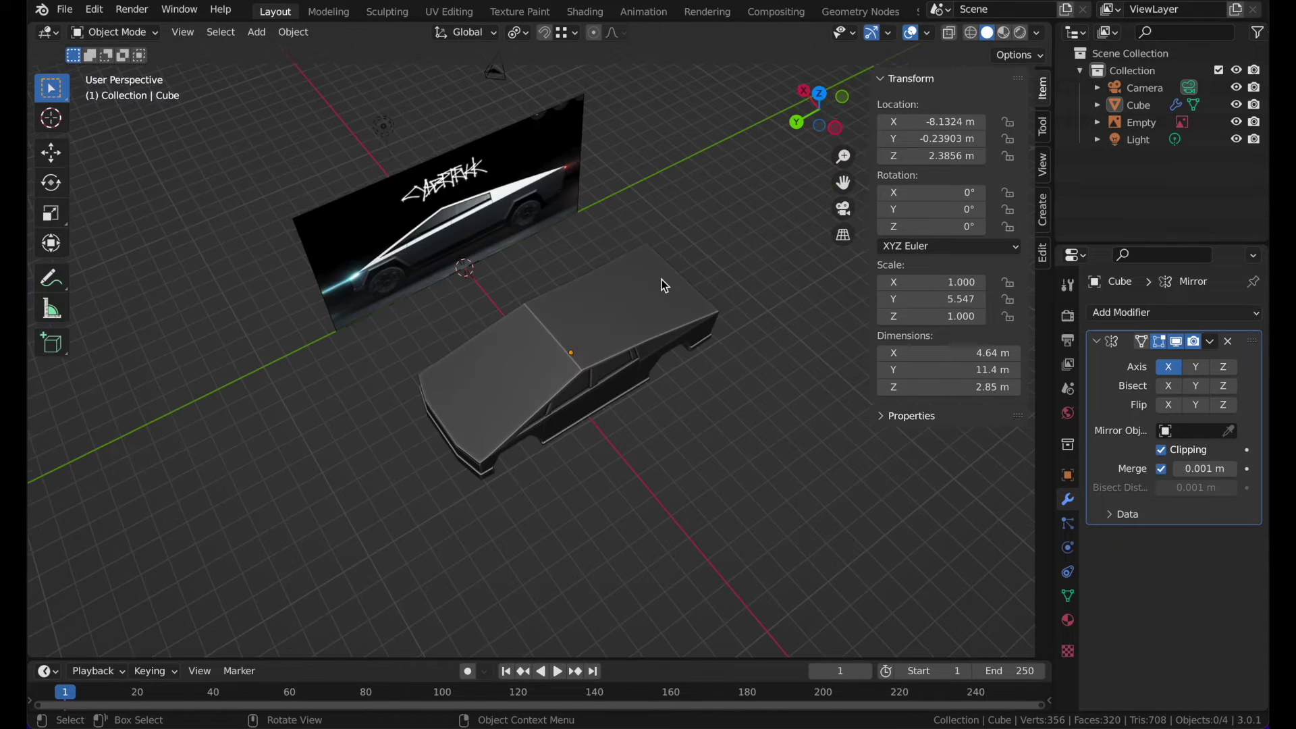
pyautogui.click(661, 279)
pyautogui.moveTo(662, 279); pyautogui.dragTo(662, 279, button='middle')
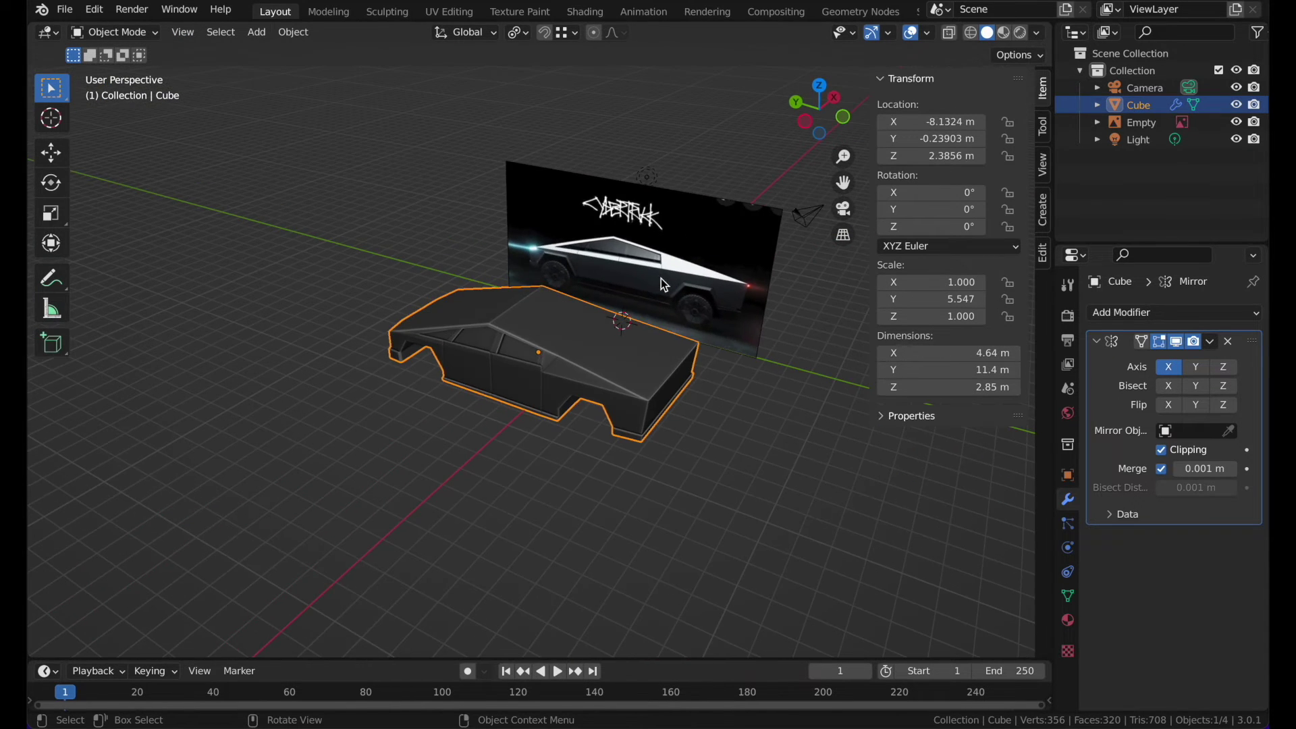
pyautogui.click(1212, 343)
pyautogui.click(1181, 369)
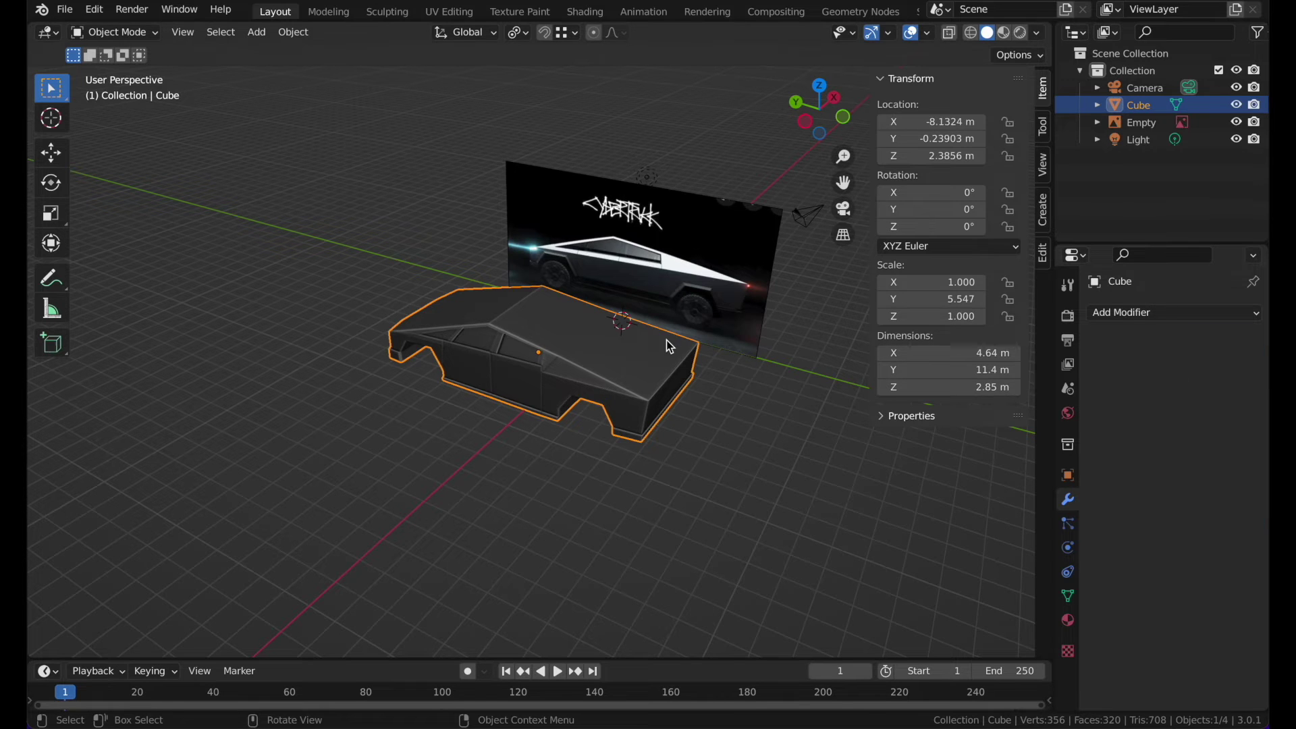
# - In Edit Mode, select all the windshield faces on both halves of the front slope with Circle Select
pyautogui.moveTo(666, 345); pyautogui.dragTo(666, 341, button='middle')
pyautogui.press('Tab')
pyautogui.scroll(3, 665, 341)
pyautogui.scroll(1, 666, 340)
pyautogui.click(510, 304)
pyautogui.moveTo(509, 304); pyautogui.dragTo(511, 303, button='middle')
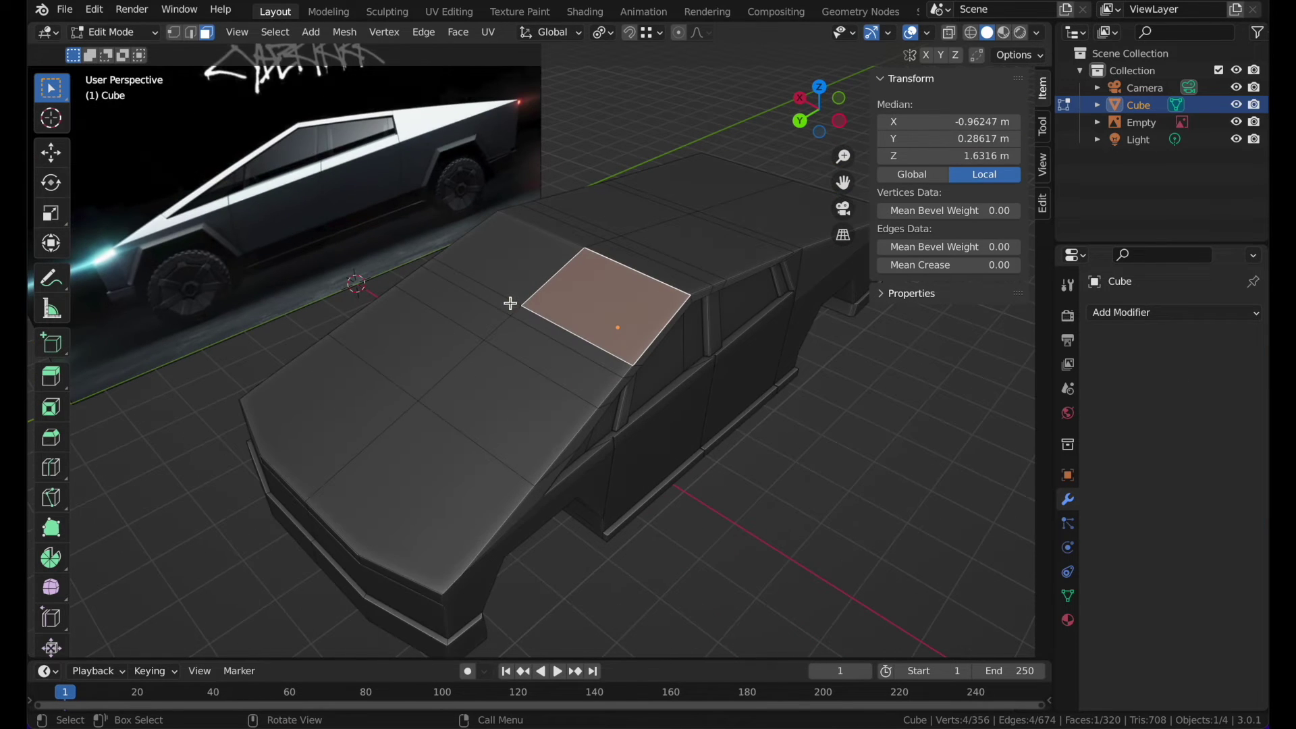
pyautogui.press('c')
pyautogui.moveTo(517, 307); pyautogui.dragTo(486, 338)
pyautogui.rightClick(484, 342)
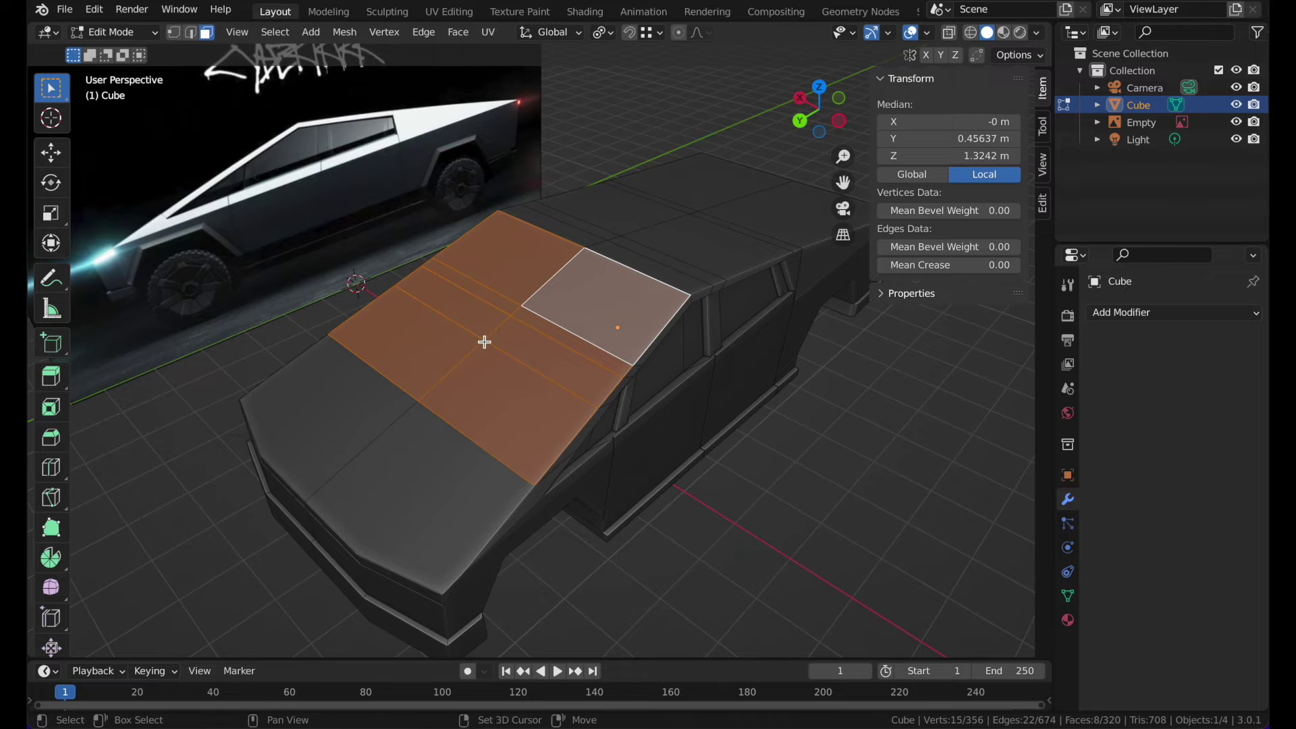
pyautogui.moveTo(484, 342); pyautogui.dragTo(484, 341, button='middle')
# - Inset the windshield faces by about 0.054 m and scale them to 0.941 along X
pyautogui.press('i')
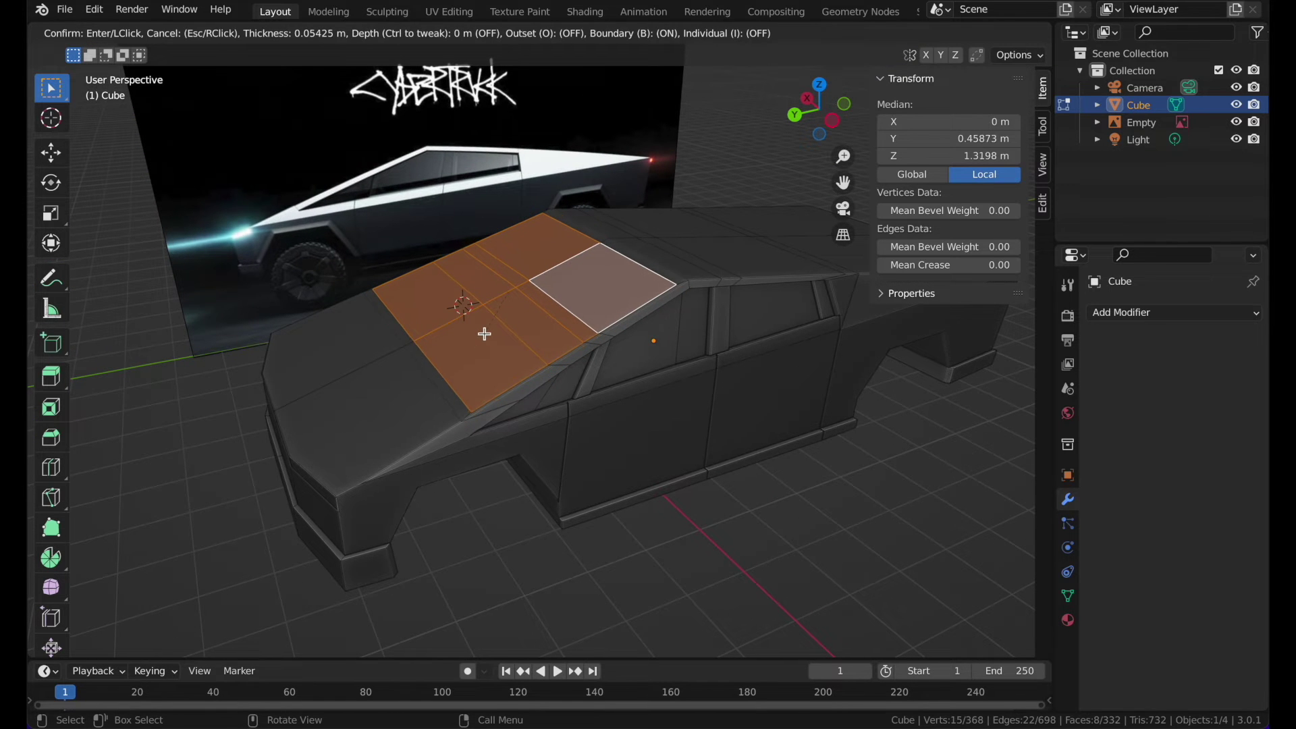
pyautogui.click(484, 333)
pyautogui.moveTo(484, 334); pyautogui.dragTo(483, 334, button='middle')
pyautogui.press('s')
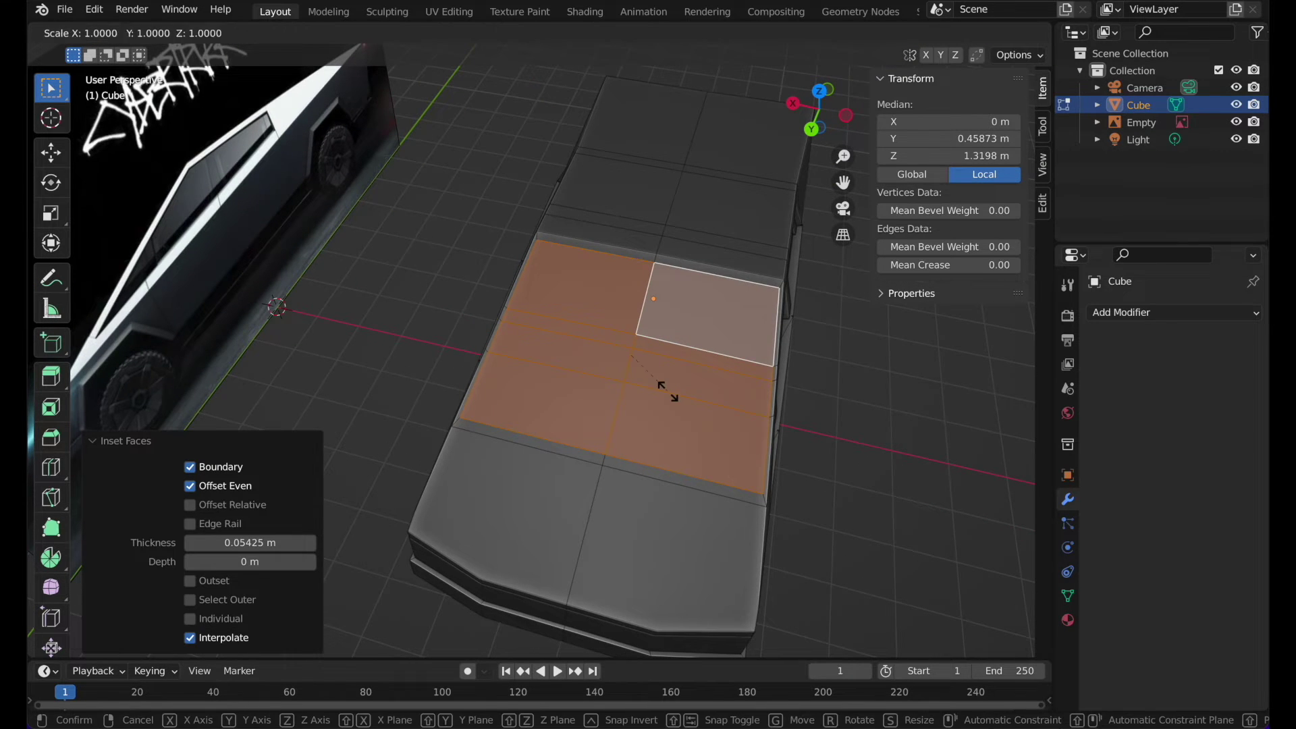
pyautogui.press('x')
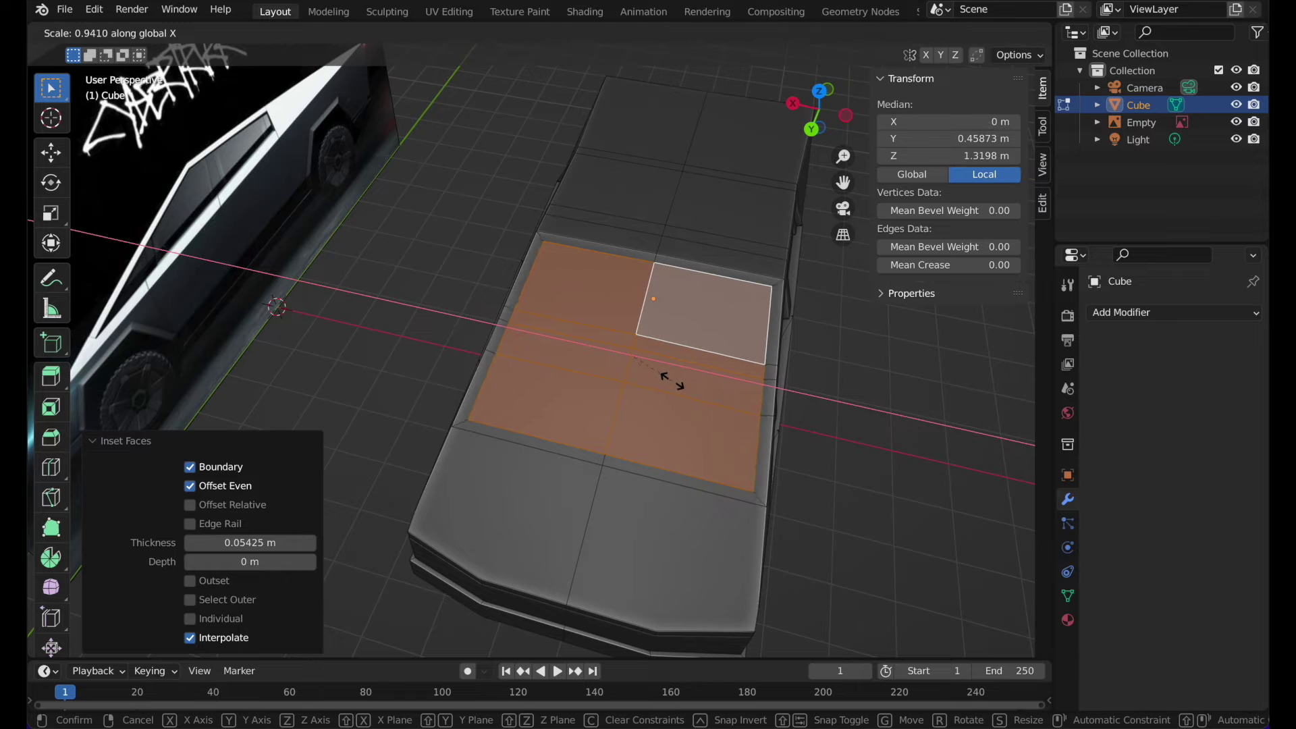
pyautogui.click(672, 382)
# - Extrude the windshield faces about 0.14 m inward to recess them into the body, and review the result in Object Mode
pyautogui.moveTo(672, 379); pyautogui.dragTo(702, 315, button='middle')
pyautogui.press('e')
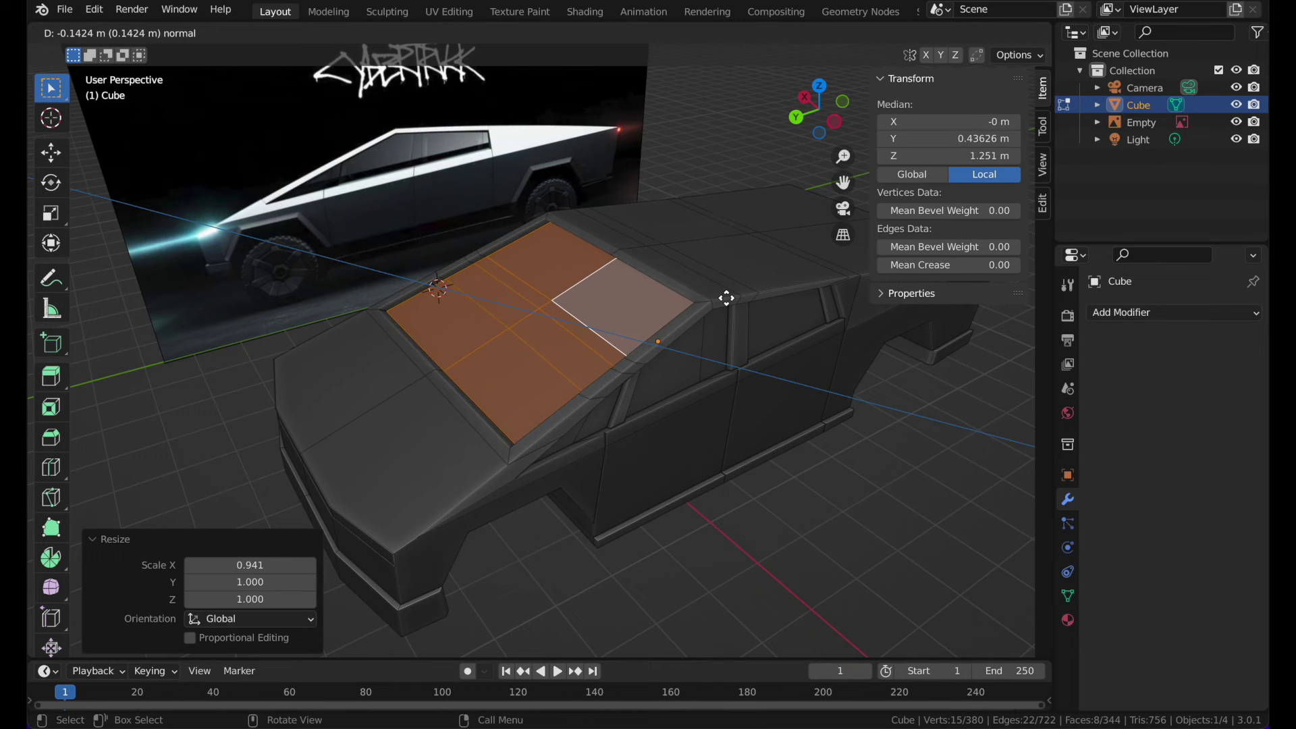
pyautogui.click(730, 301)
pyautogui.press('Tab')
pyautogui.moveTo(680, 243); pyautogui.dragTo(717, 198, button='middle')
pyautogui.scroll(-3, 667, 228)
pyautogui.click(715, 199)
# - Finish recessing the windshield faces about 0.14 m into the body and view the body in Object Mode
pyautogui.click(613, 369)
pyautogui.press('Tab')
pyautogui.moveTo(613, 369); pyautogui.dragTo(608, 367, button='middle')
pyautogui.scroll(3, 611, 370)
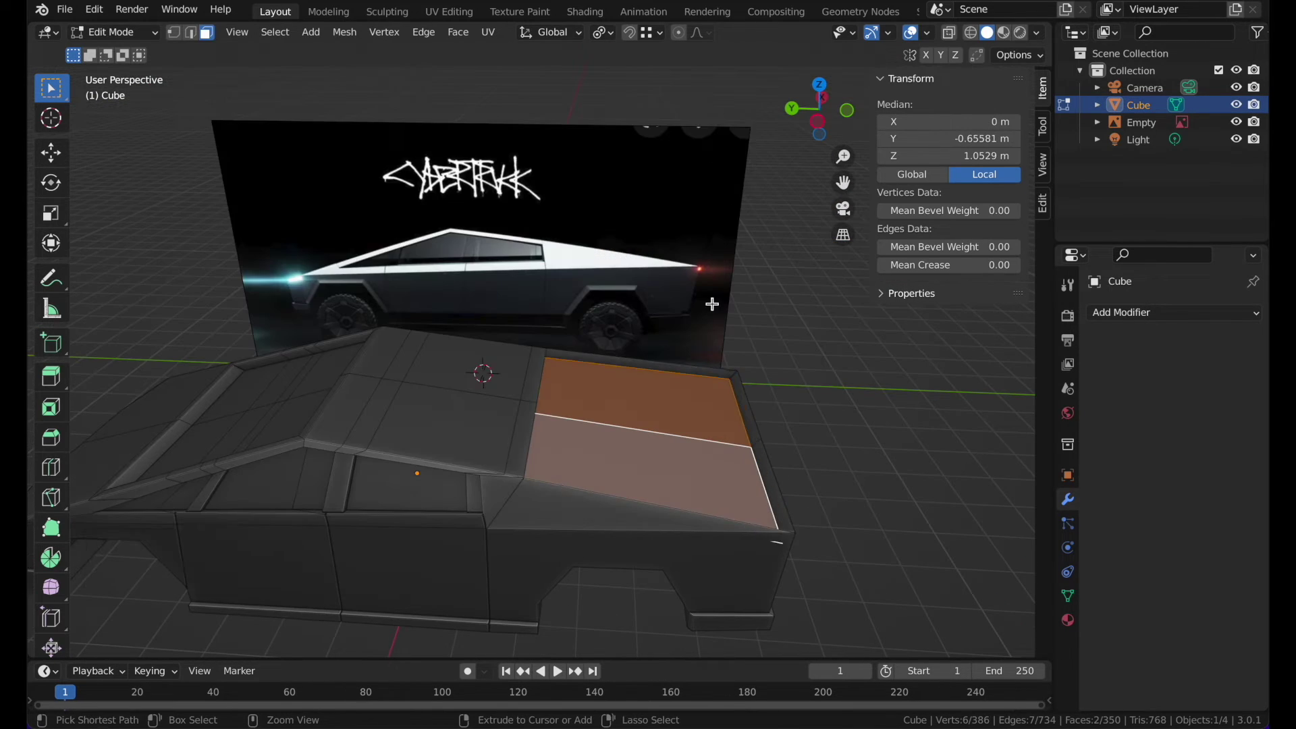
# - Inset the two bed cover faces by 0.0336 m and scale them to about 0.936 along X
pyautogui.press('i')
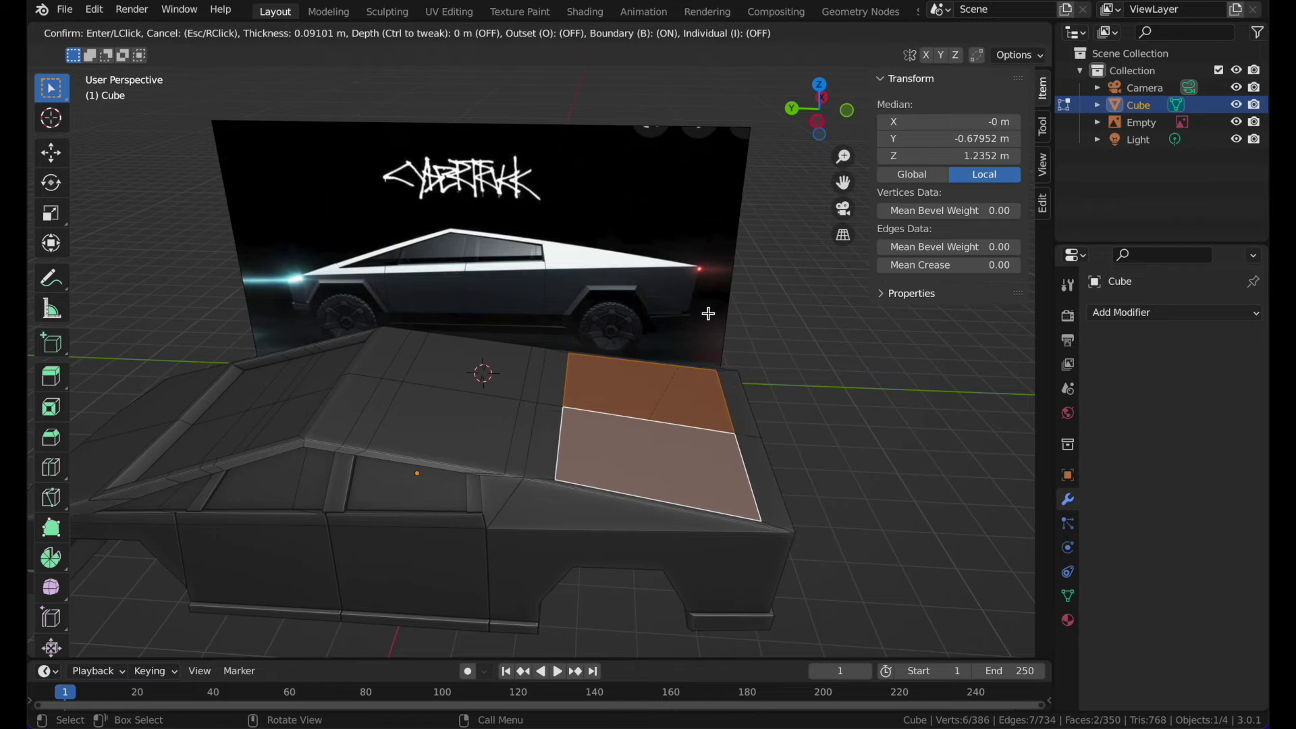
pyautogui.click(714, 313)
pyautogui.moveTo(714, 312); pyautogui.dragTo(715, 312, button='middle')
pyautogui.press('i')
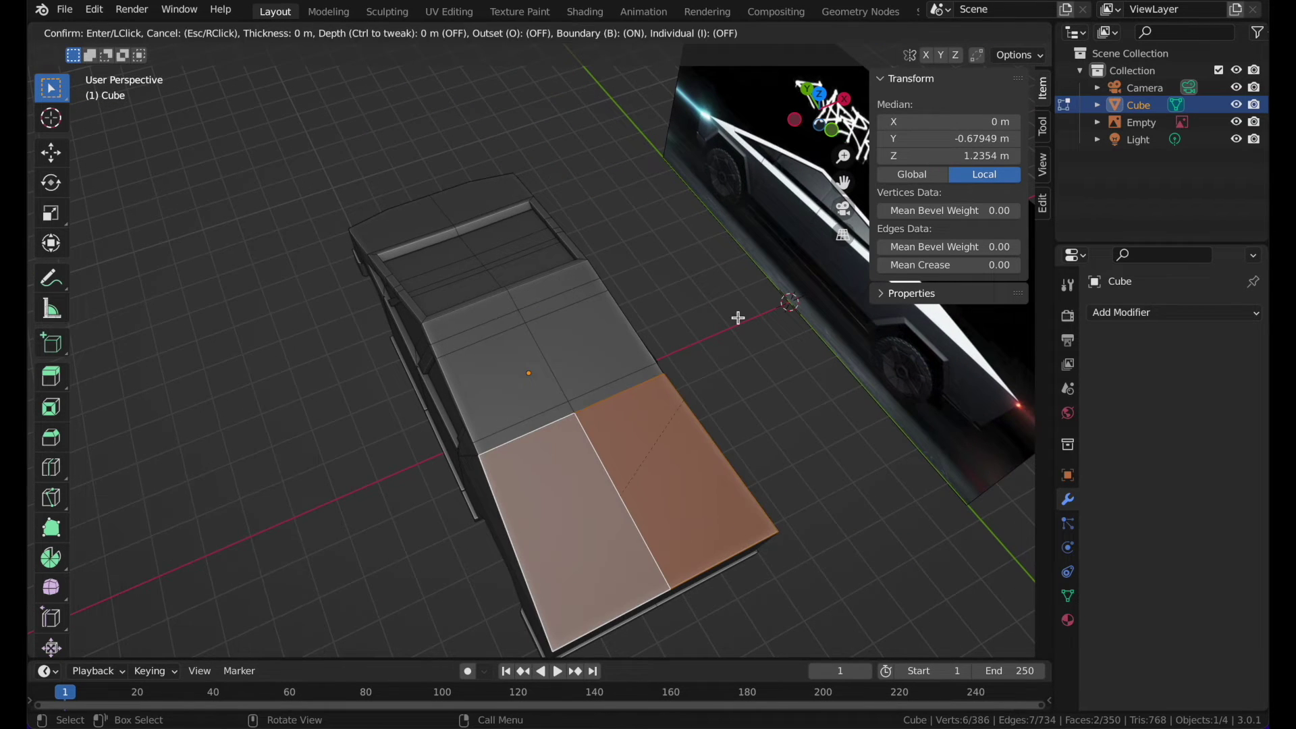
pyautogui.click(735, 320)
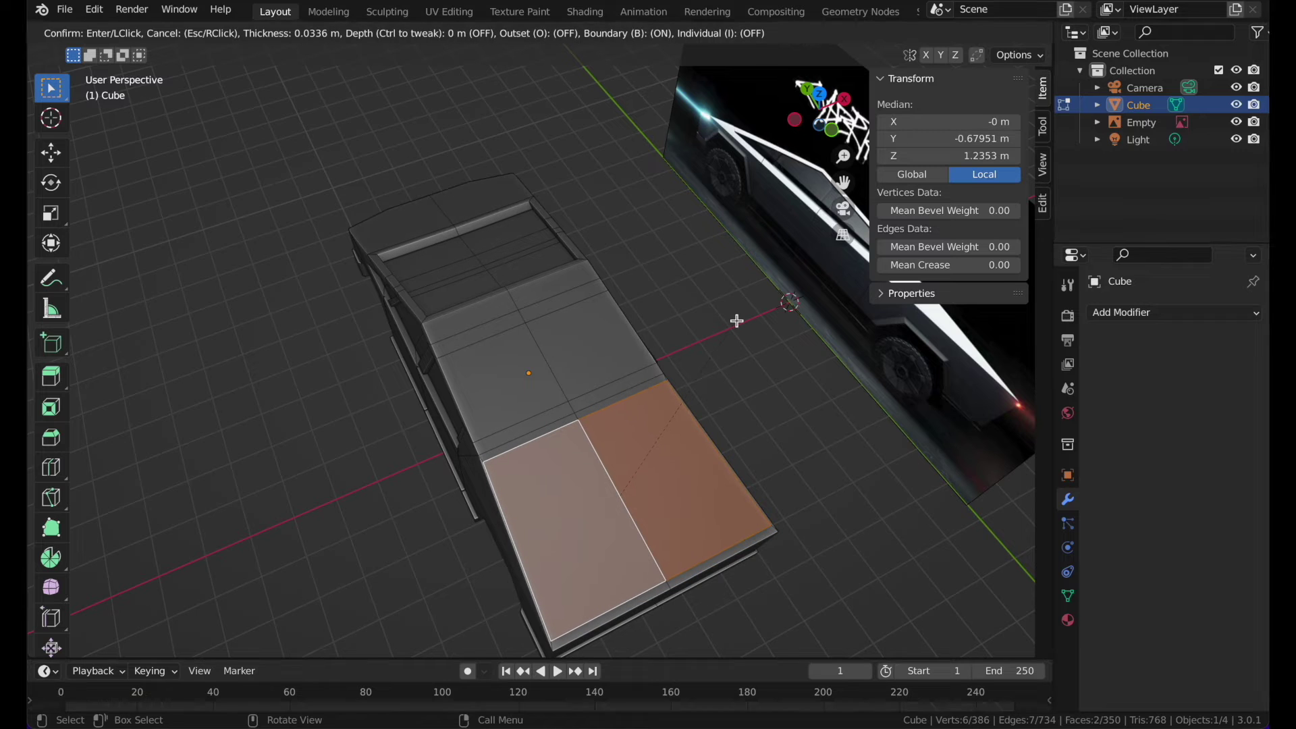
pyautogui.press('s')
pyautogui.press('x')
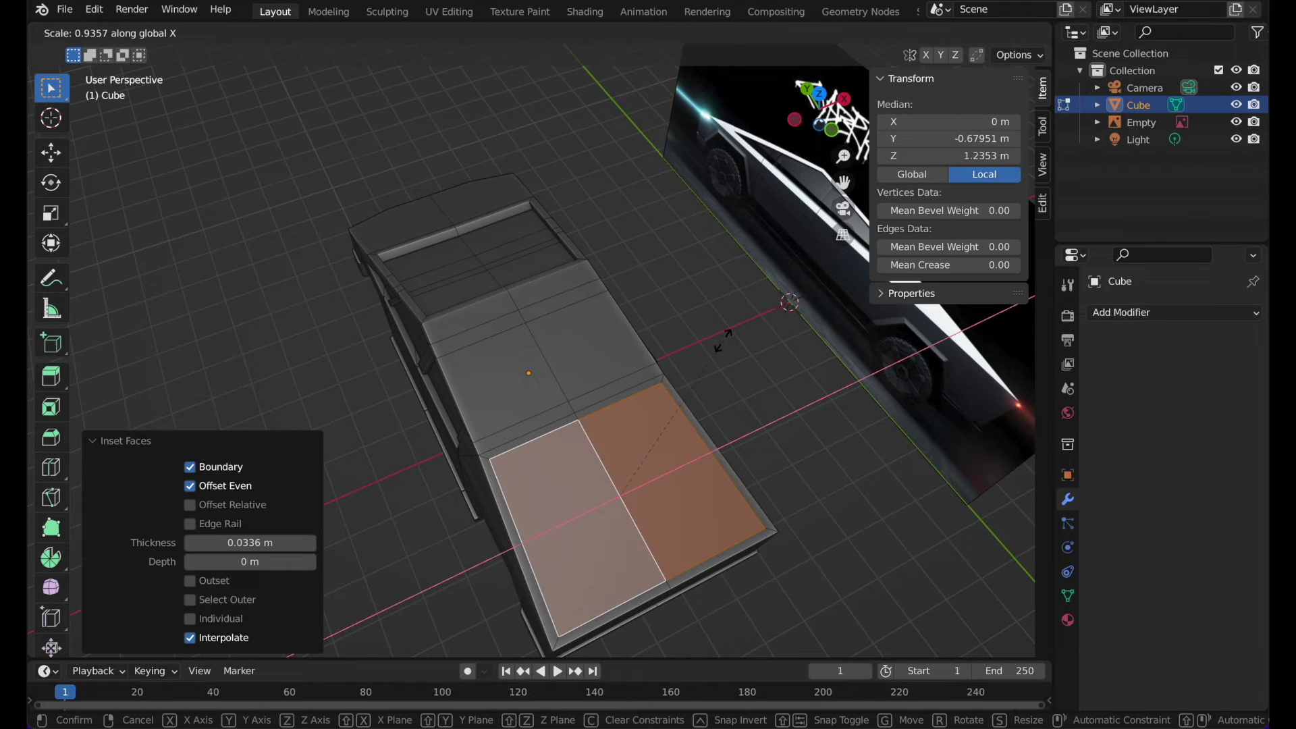
pyautogui.click(721, 341)
# - Extrude the bed cover faces about 0.365 m into the body and flatten them with a Z scale of 0
pyautogui.moveTo(721, 341); pyautogui.dragTo(729, 283, button='middle')
pyautogui.press('e')
pyautogui.click(735, 277)
pyautogui.press('s')
pyautogui.press('z')
pyautogui.press('0')
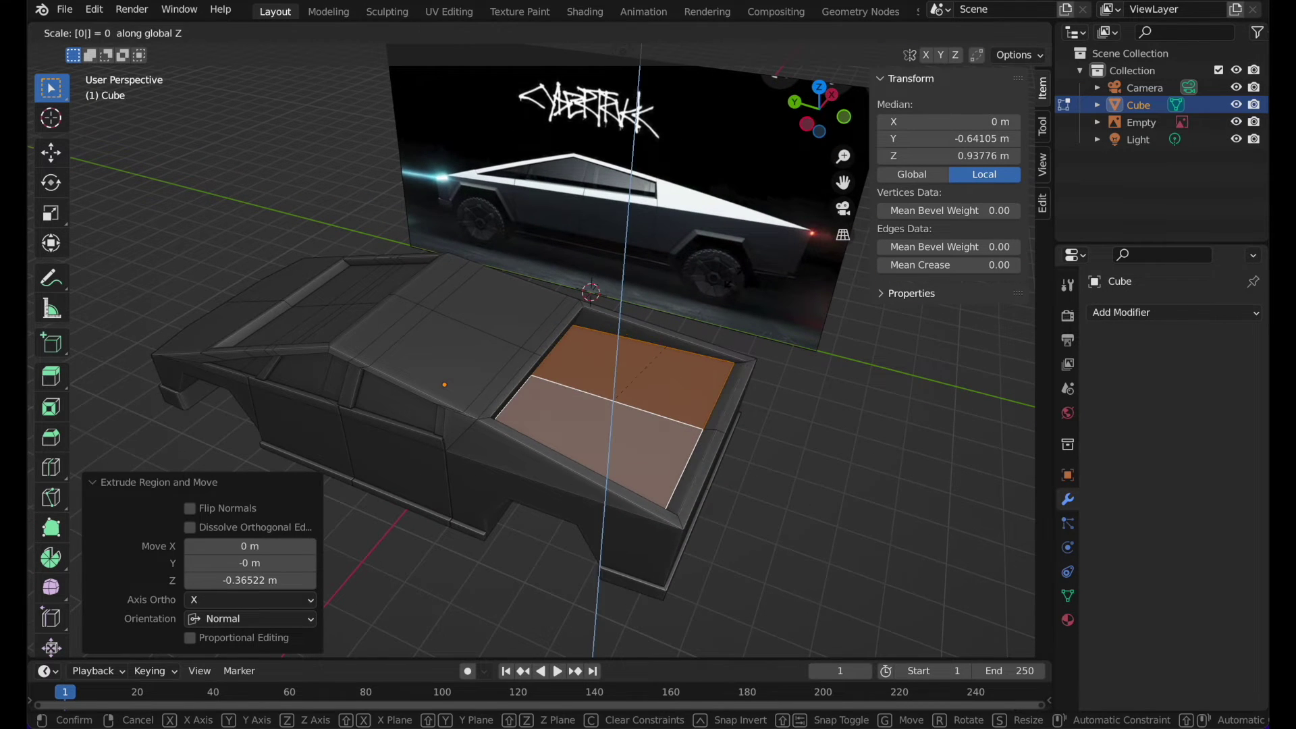
pyautogui.click(734, 278)
# - Lower the truck bed floor about 0.46 m along Z and review the bed in Object Mode
pyautogui.press('g')
pyautogui.press('z')
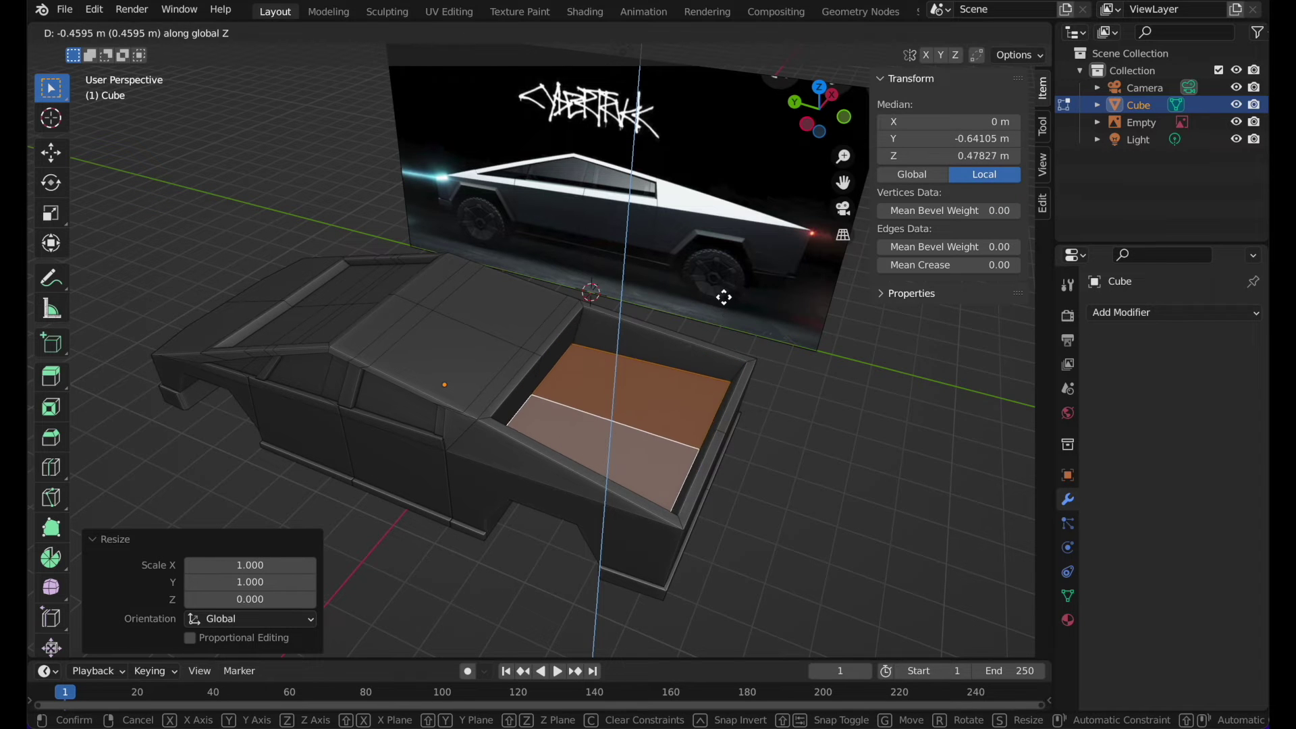
pyautogui.click(725, 298)
pyautogui.press('Tab')
pyautogui.moveTo(724, 298); pyautogui.dragTo(797, 269, button='middle')
# - From the left view of the front wheel, add a mesh cylinder with 7 vertices
pyautogui.click(819, 124)
pyautogui.scroll(8, 634, 327)
pyautogui.keyDown('shift'); pyautogui.moveTo(635, 327); pyautogui.dragTo(777, 339, button='middle'); pyautogui.keyUp('shift')
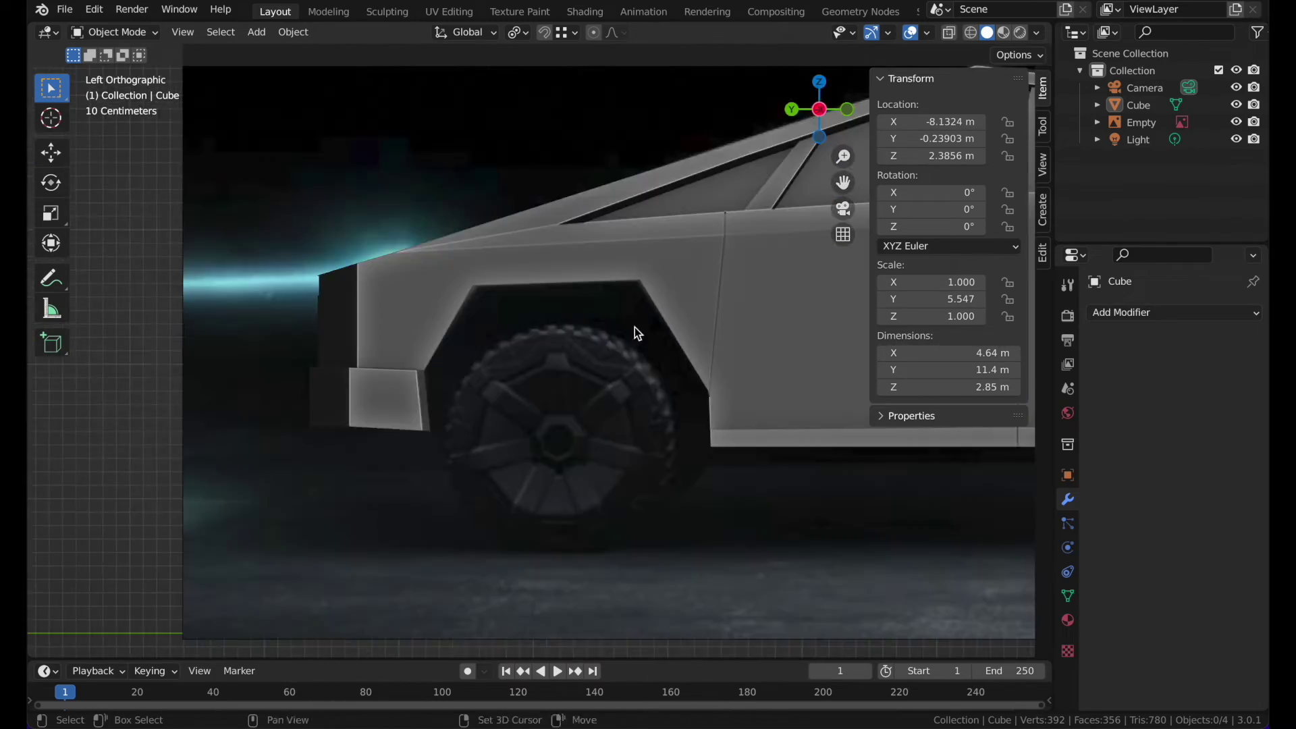
pyautogui.hotkey('shift', 'a')
pyautogui.moveTo(635, 329)
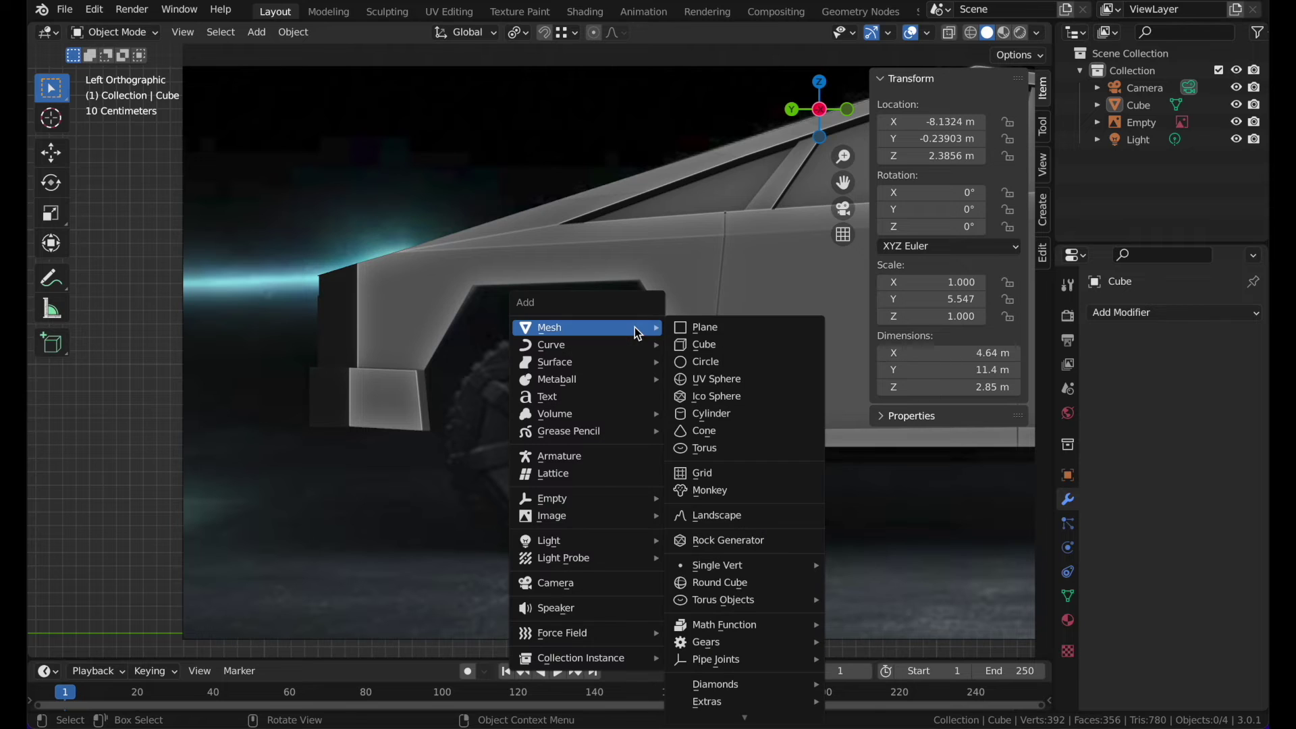
pyautogui.click(702, 413)
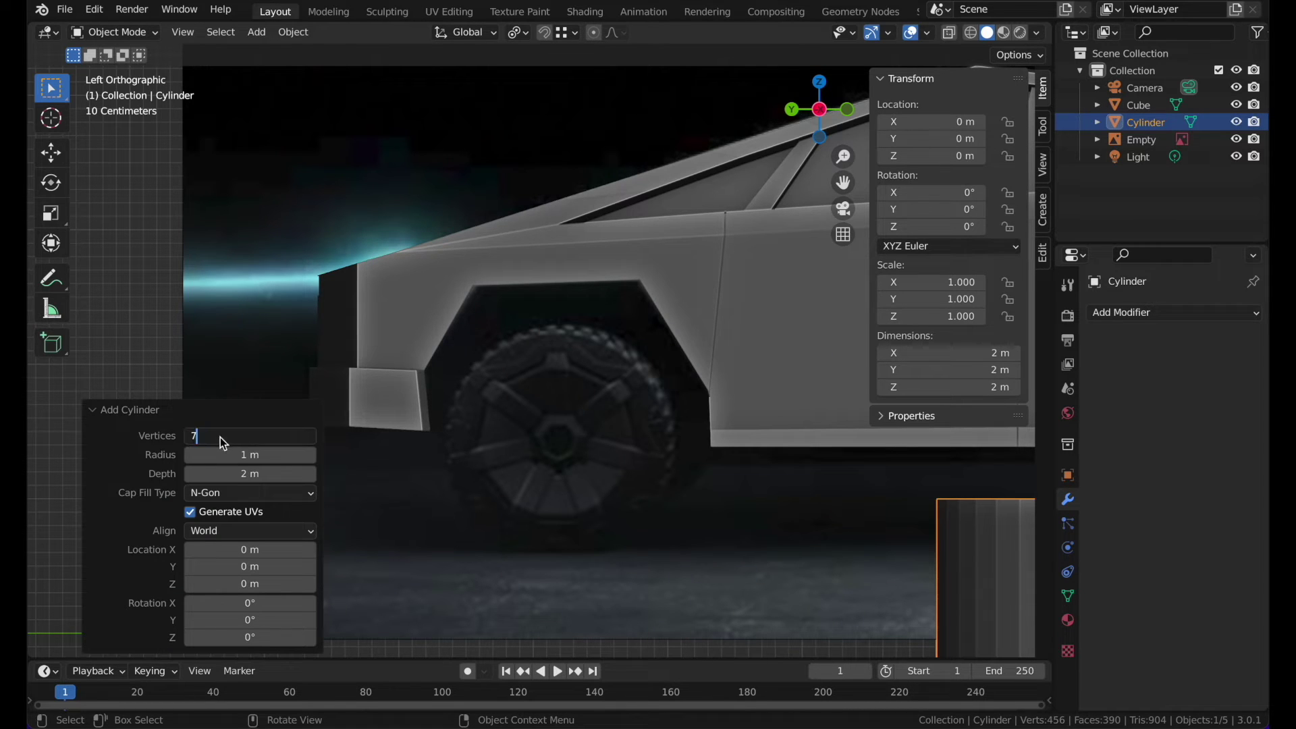
pyautogui.press('Return')
# - Move the cylinder towards the front wheel arch, about 3.34 m along Y and 1.50 m along Z
pyautogui.moveTo(578, 385); pyautogui.dragTo(667, 387, button='middle')
pyautogui.press('g')
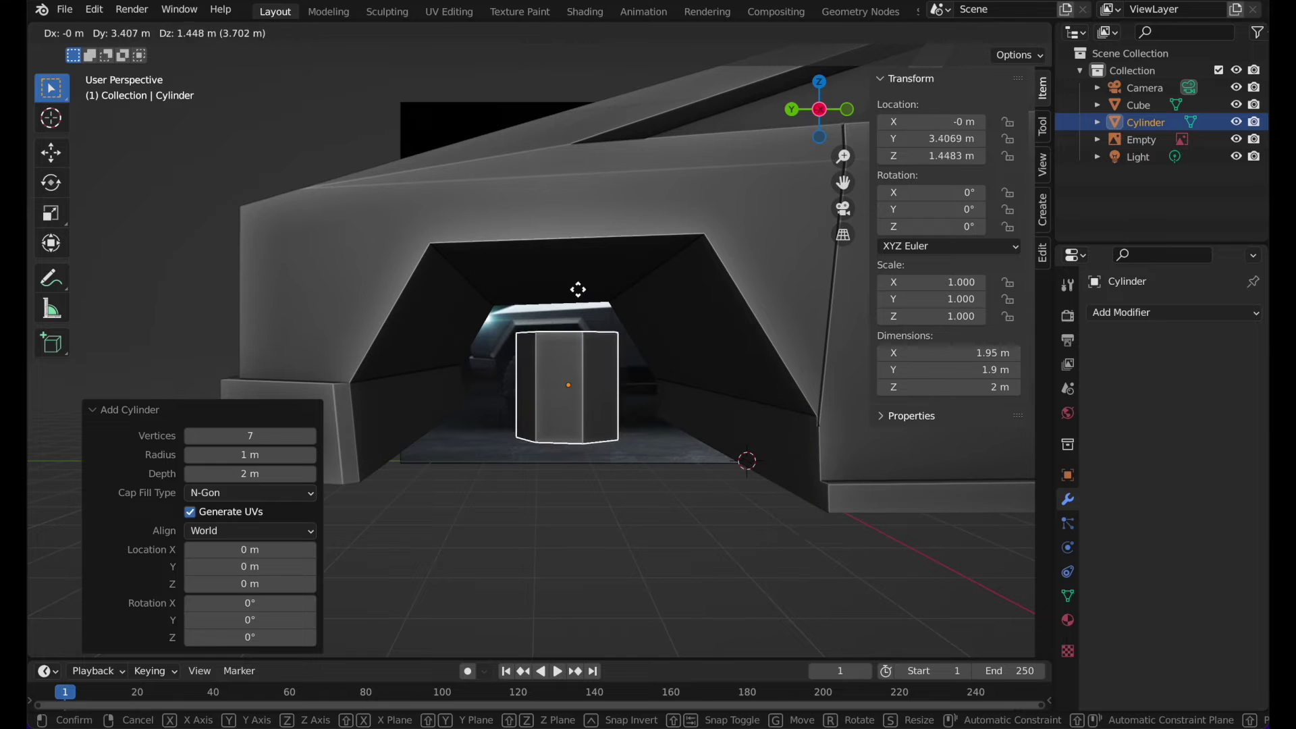
pyautogui.click(576, 289)
pyautogui.click(819, 110)
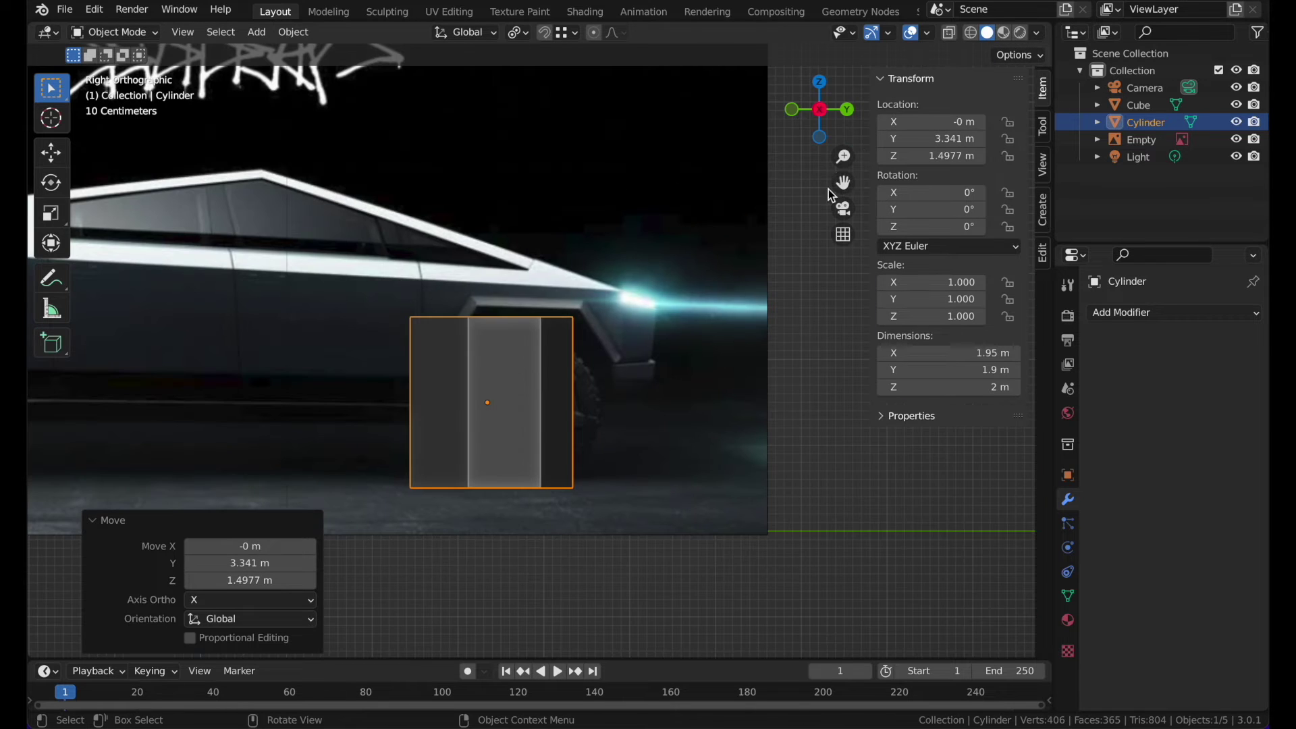
pyautogui.click(819, 110)
# - Rotate the cylinder 90° about X and 90° about Z so its heptagonal end faces the side
pyautogui.press('r')
pyautogui.press('x')
pyautogui.press('9')
pyautogui.press('0')
pyautogui.press('Return')
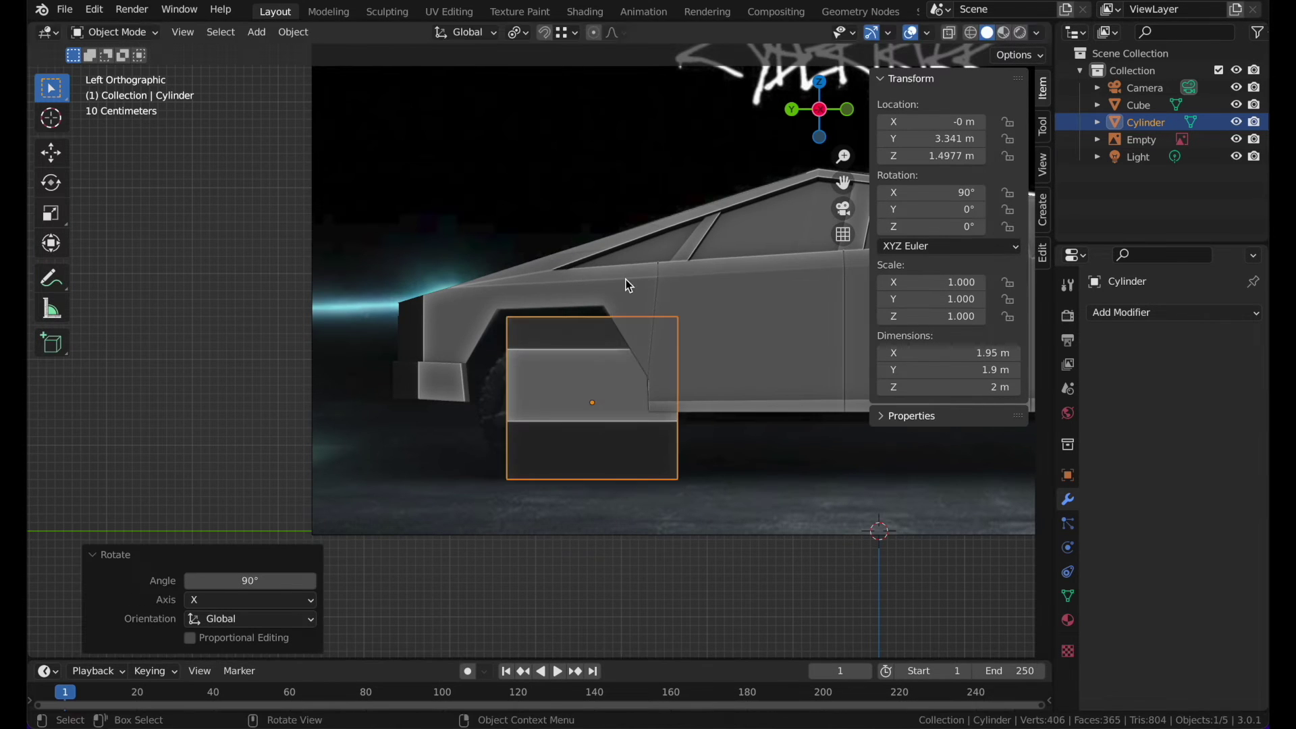
pyautogui.press('r')
pyautogui.press('z')
pyautogui.press('9')
pyautogui.press('0')
pyautogui.press('Return')
# - Move the cylinder onto the front wheel's hub in the reference and scale it to 0.217
pyautogui.press('g')
pyautogui.click(583, 290)
pyautogui.press('s')
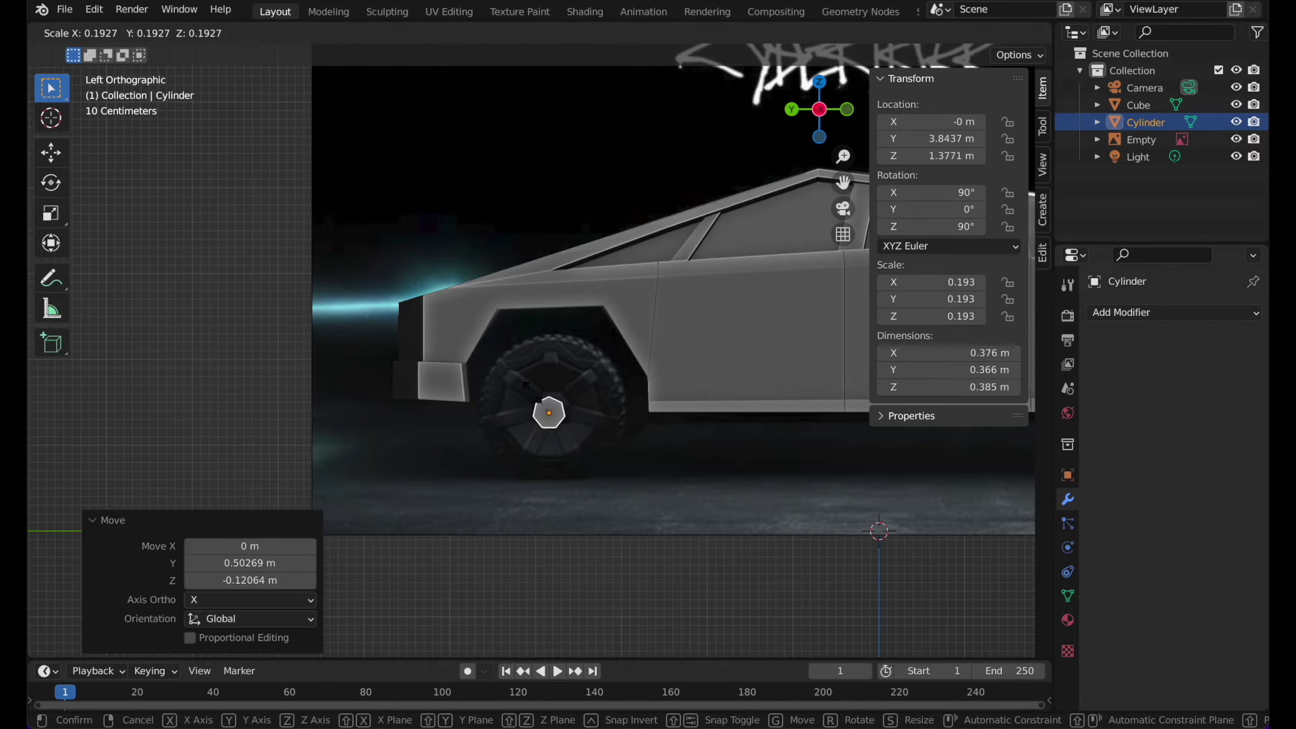
pyautogui.click(530, 386)
pyautogui.scroll(2, 533, 386)
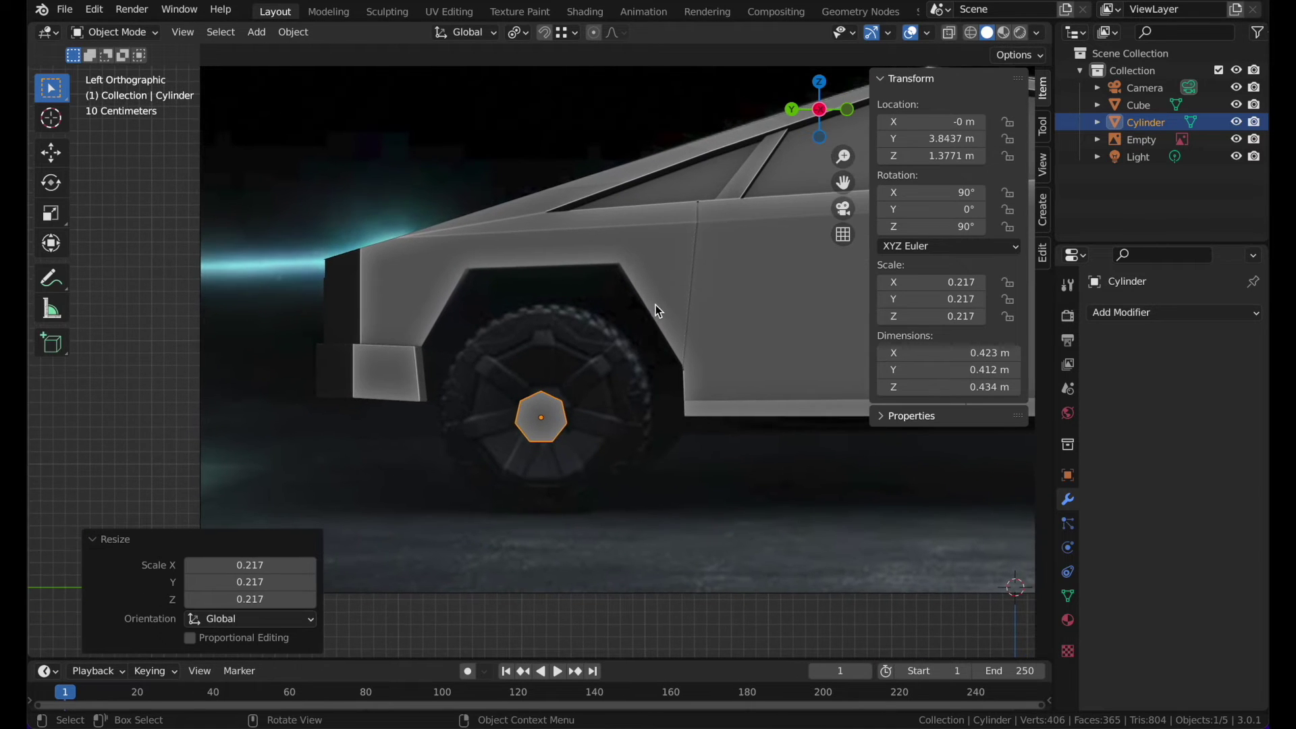
# - Rotate the cylinder 180° about X and shift it about -0.035 m in Y and 0.049 m in Z onto the hub
pyautogui.press('r')
pyautogui.press('x')
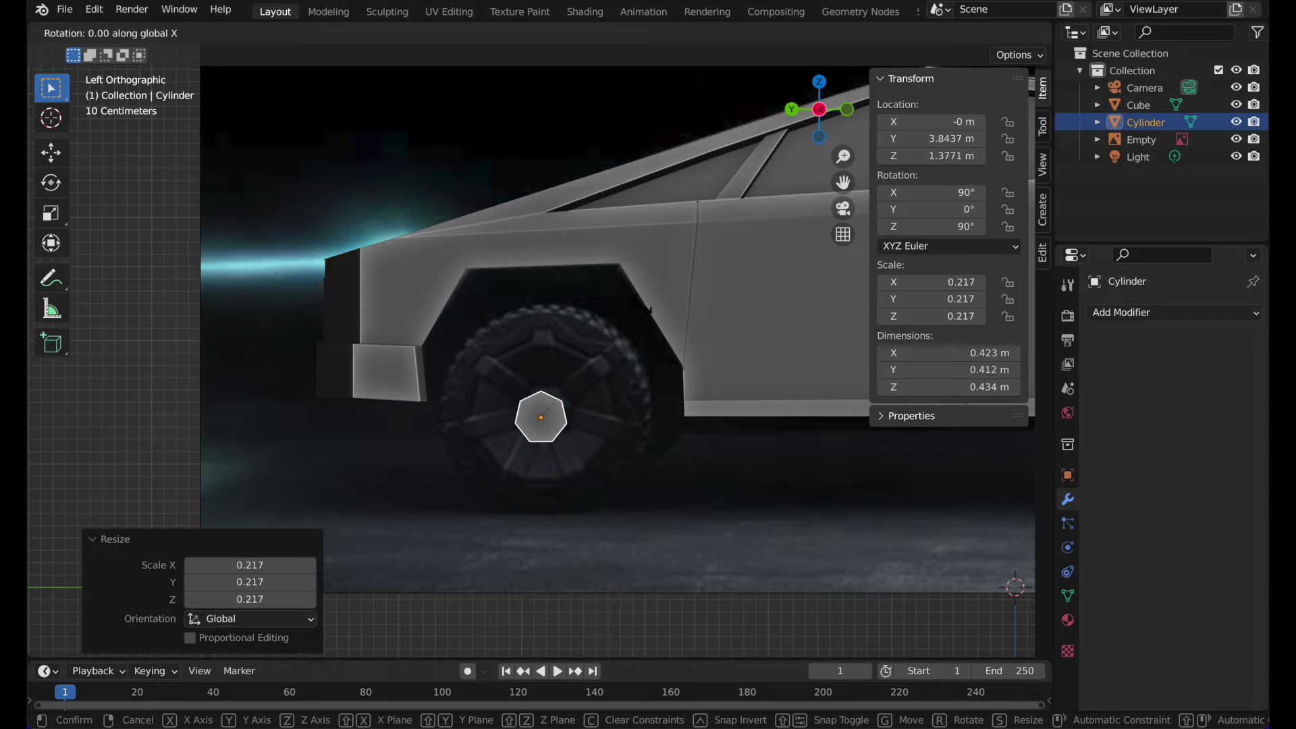
pyautogui.click(642, 305)
pyautogui.write('rx180')
pyautogui.press('Return')
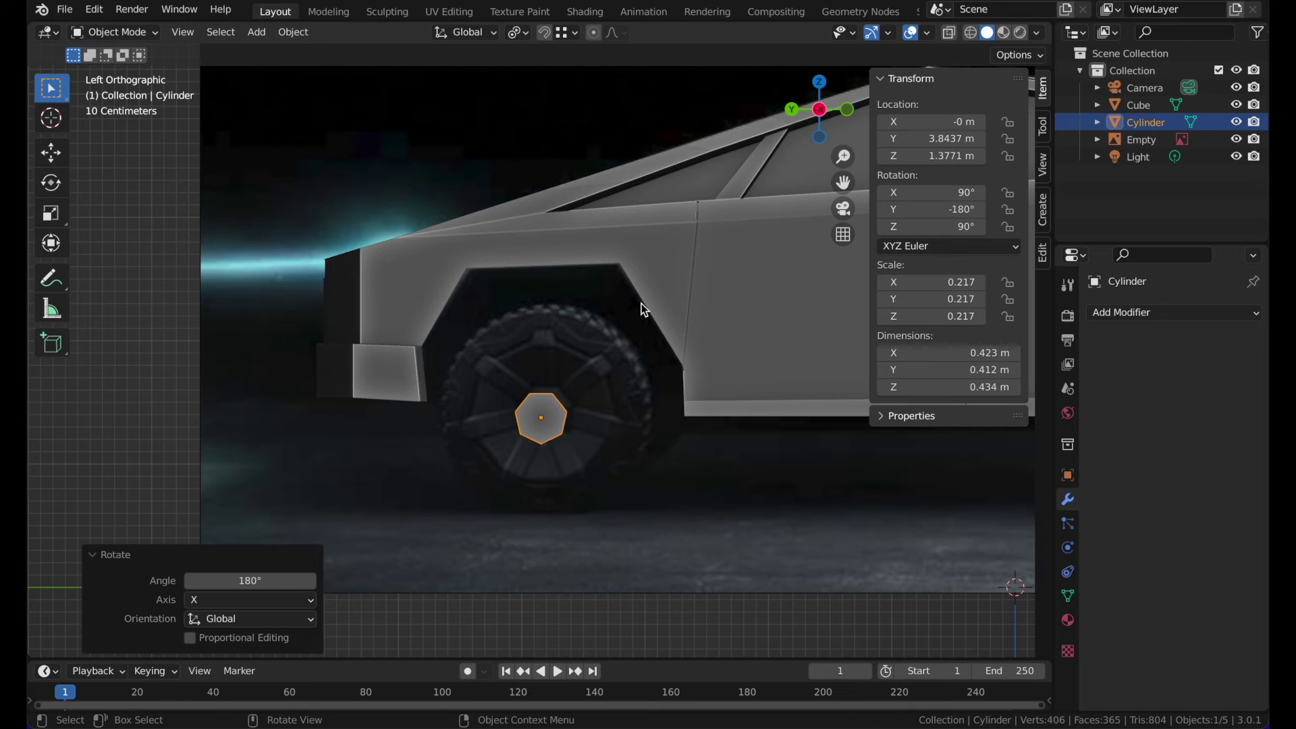
pyautogui.press('g')
pyautogui.click(578, 305)
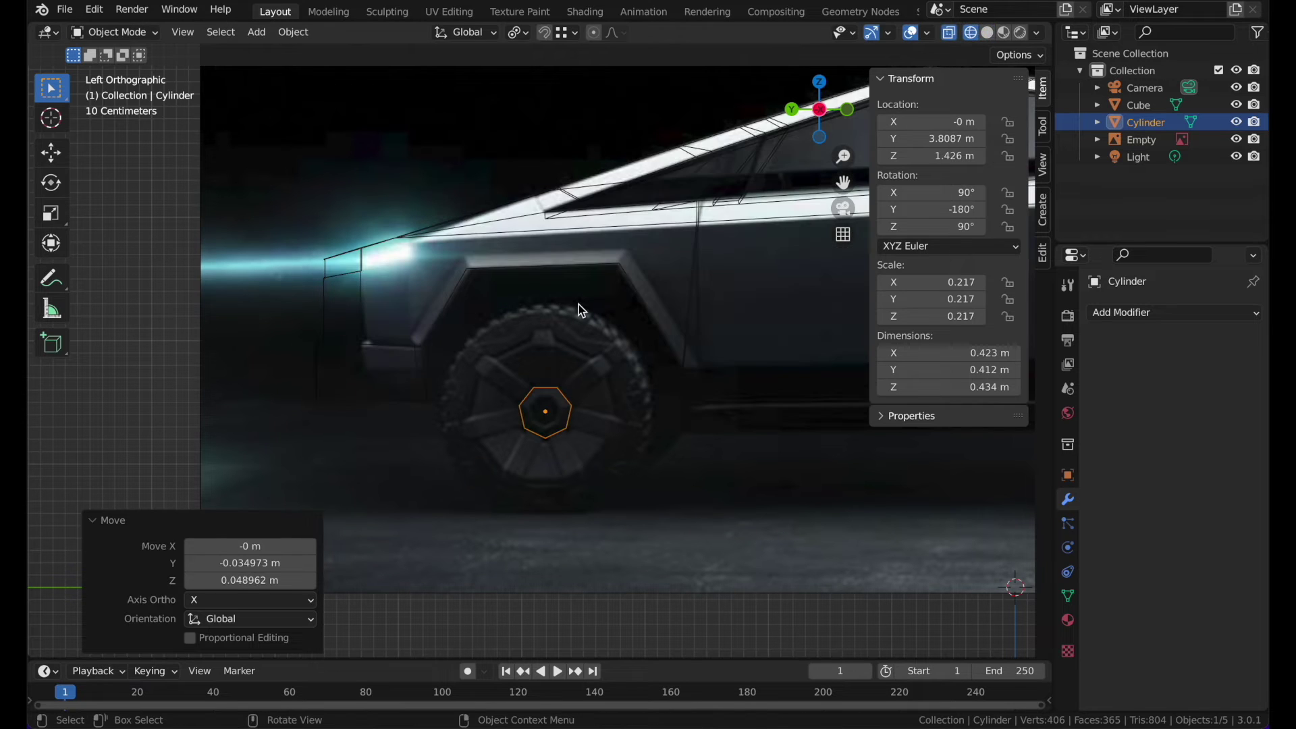
# - In Edit Mode, move the whole cylinder mesh about -8.73 m along X towards the side of the body
pyautogui.press('Tab')
pyautogui.scroll(1, 580, 314)
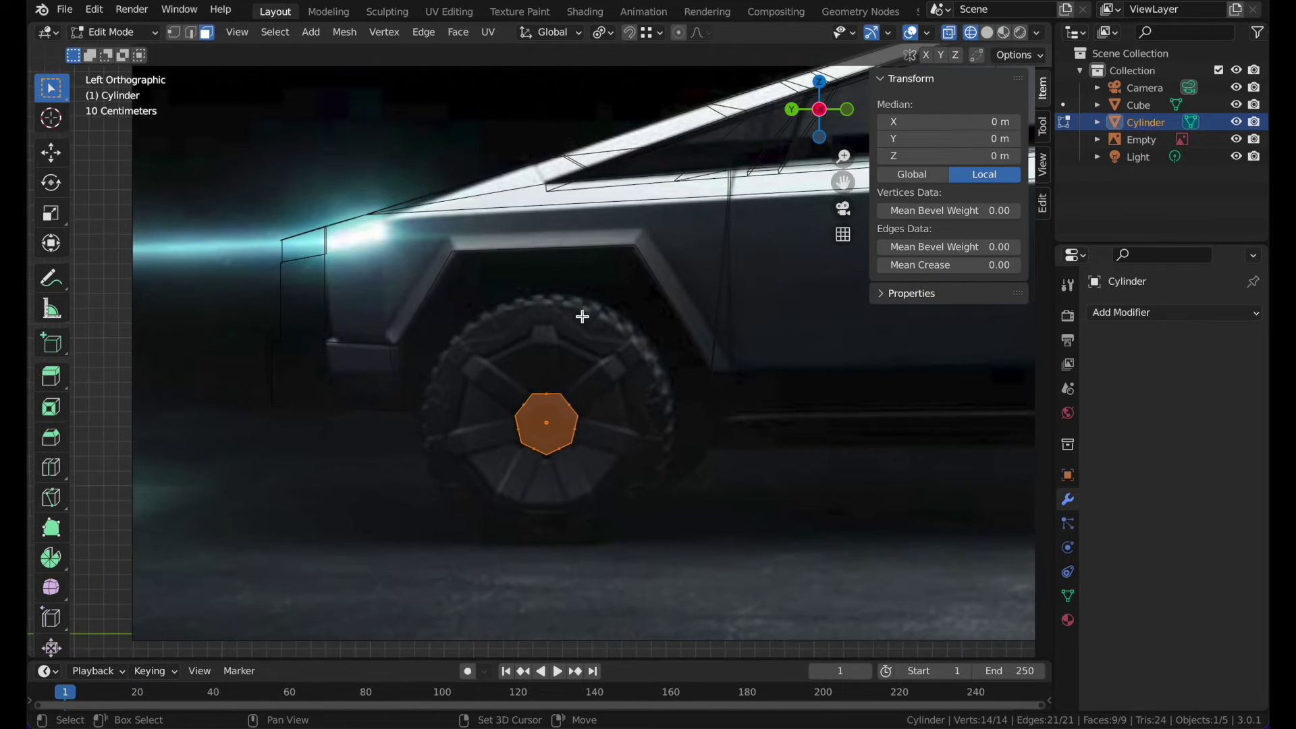
pyautogui.keyDown('shift'); pyautogui.scroll(-2, 582, 315); pyautogui.keyUp('shift')
pyautogui.press('z')
pyautogui.click(663, 314)
pyautogui.hscroll(-5, 663, 315)
pyautogui.hscroll(-10, 646, 266)
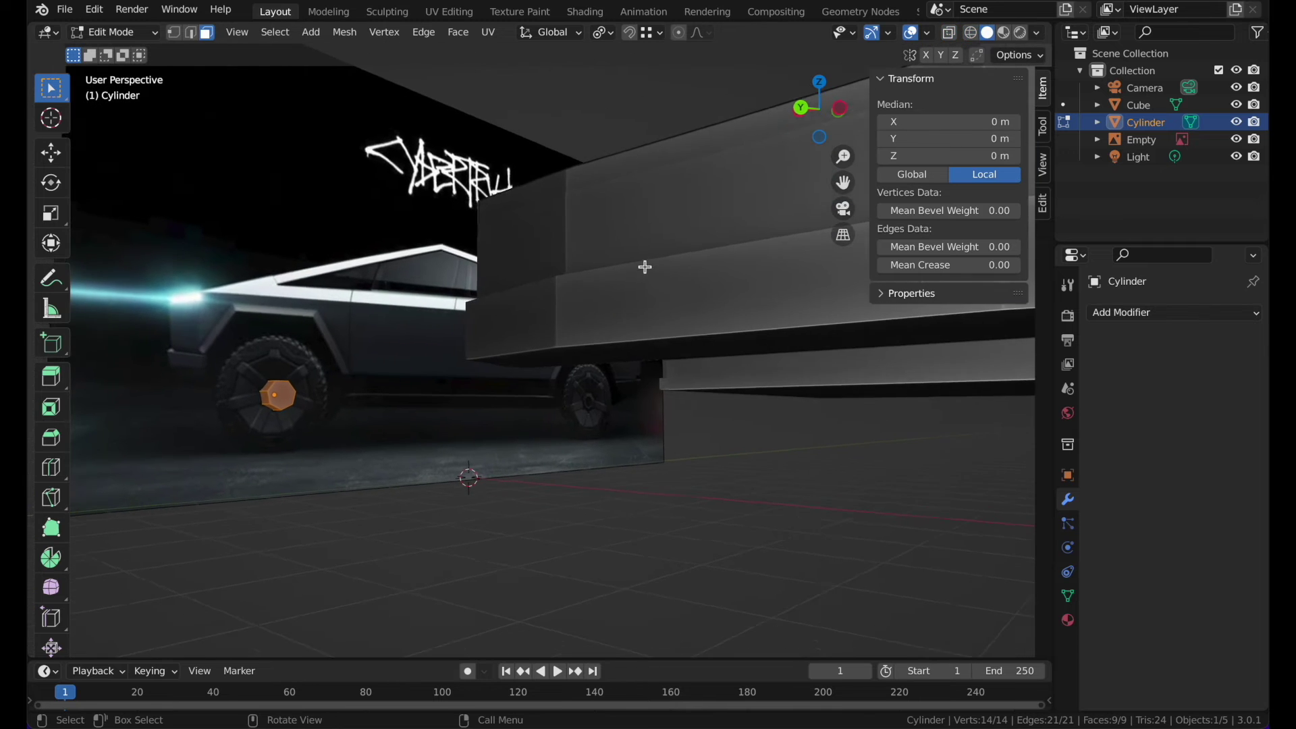
pyautogui.keyDown('shift'); pyautogui.hscroll(-4, 646, 266); pyautogui.keyUp('shift')
pyautogui.hscroll(-2, 645, 267)
pyautogui.press('g')
pyautogui.press('y')
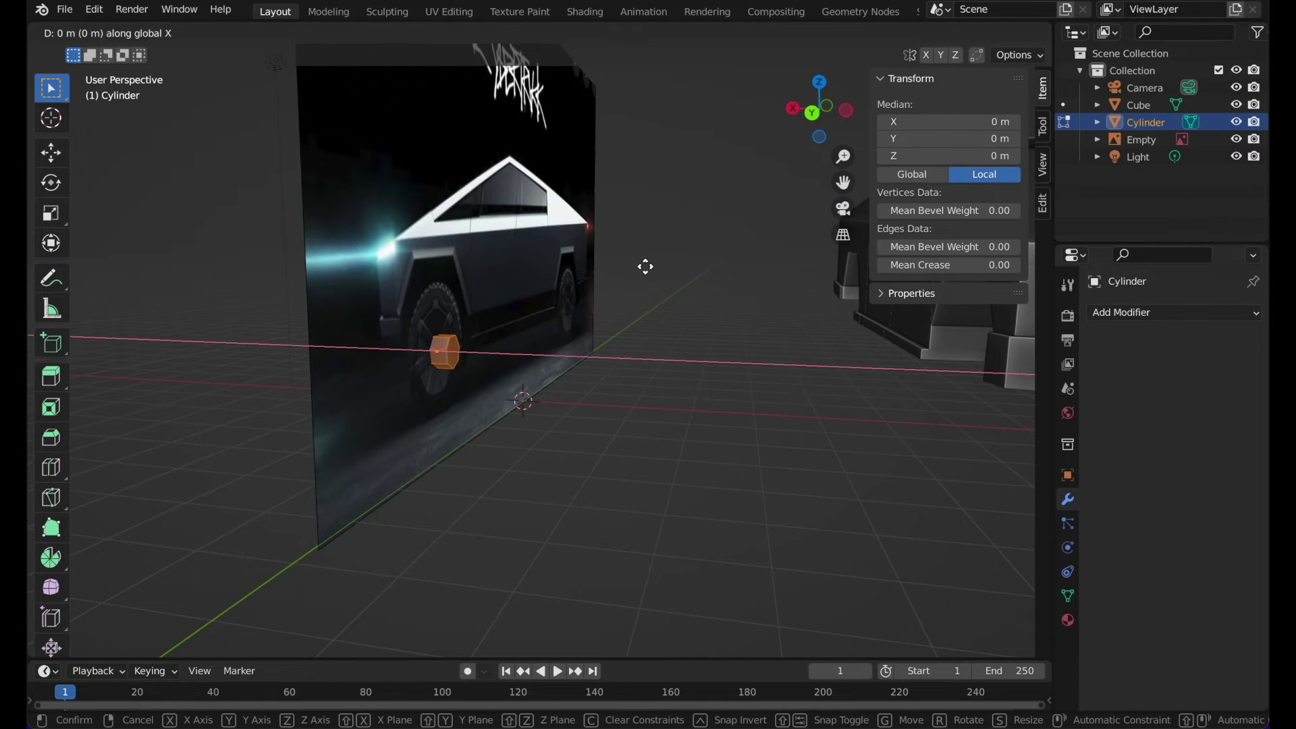
pyautogui.press('x')
pyautogui.click(482, 287)
# - Move the cylinder mesh a further -2.22 m or so along X, clear of the body's side
pyautogui.keyDown('shift'); pyautogui.moveTo(483, 288); pyautogui.dragTo(208, 284, button='middle'); pyautogui.keyUp('shift')
pyautogui.hscroll(10, 482, 288)
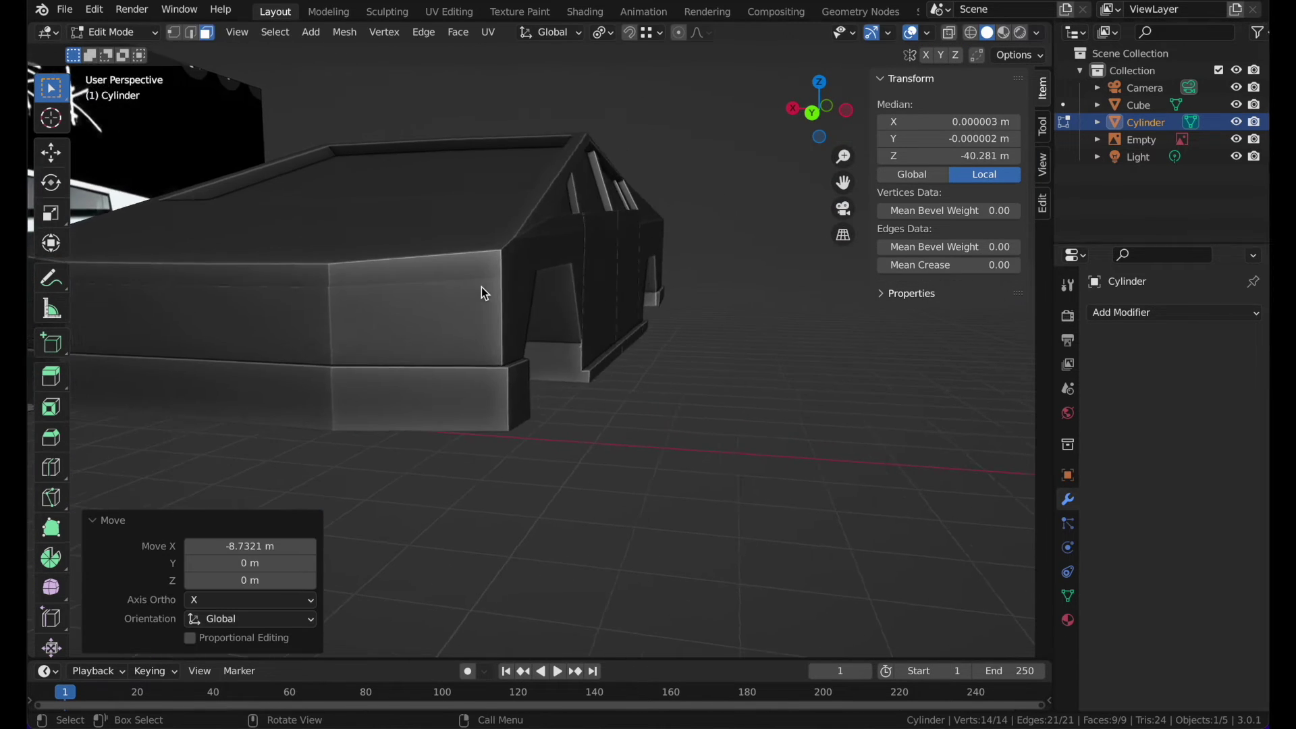
pyautogui.press('g')
pyautogui.press('x')
pyautogui.click(603, 341)
pyautogui.press('KP_Decimal')
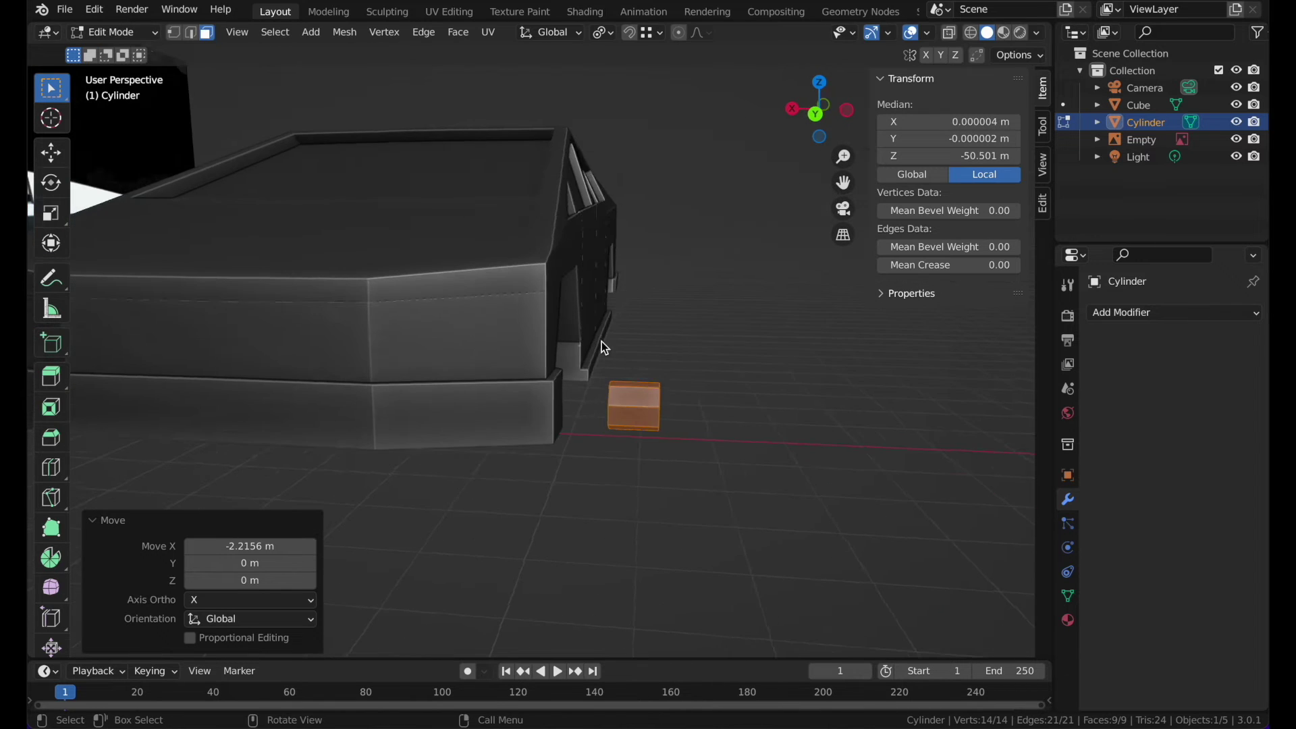
# - Delete the cylinder's side and inner end geometry in wireframe, keeping only the outer seven-sided face
pyautogui.press('z')
pyautogui.click(545, 356)
pyautogui.moveTo(601, 335); pyautogui.dragTo(669, 458)
pyautogui.press('x')
pyautogui.click(719, 335)
pyautogui.press('z')
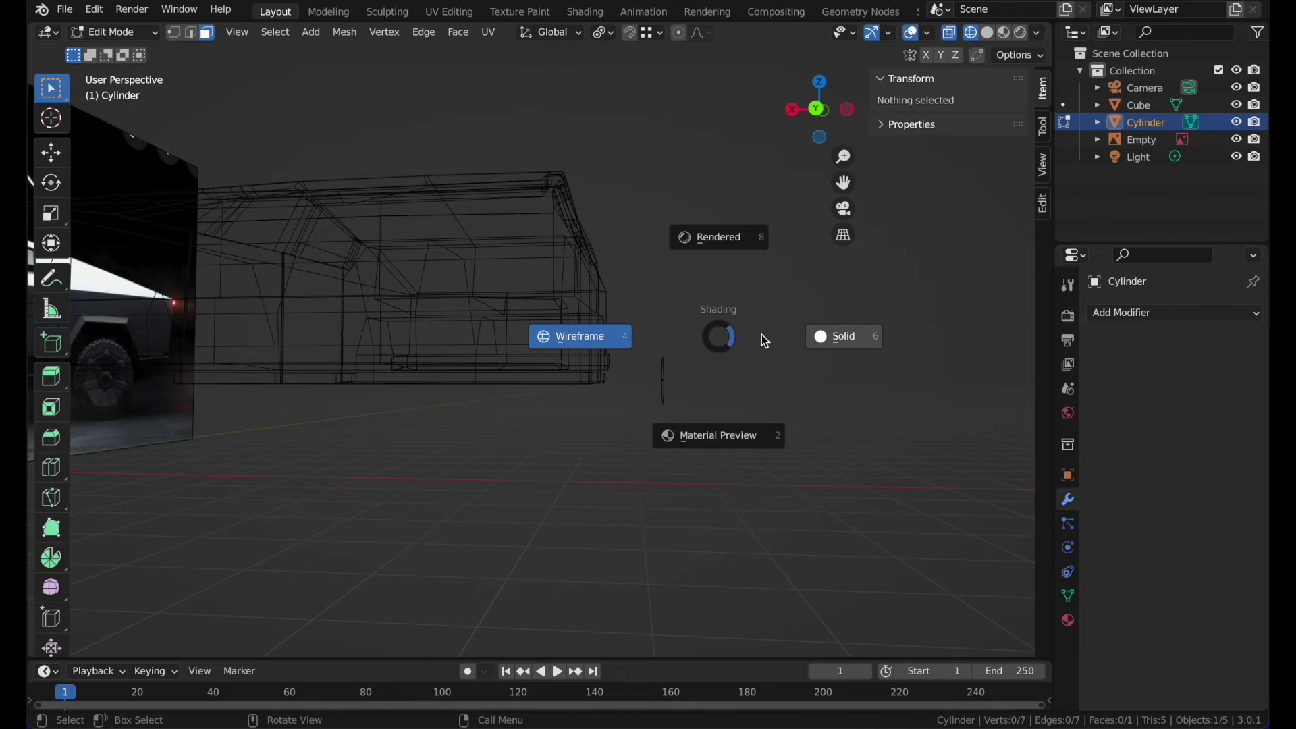
pyautogui.click(762, 335)
pyautogui.press('Tab')
# - From the left view, inset the heptagonal hub face by about 0.31 m to match the reference hub
pyautogui.hscroll(8, 761, 334)
pyautogui.click(828, 116)
pyautogui.scroll(4, 502, 254)
pyautogui.press('z')
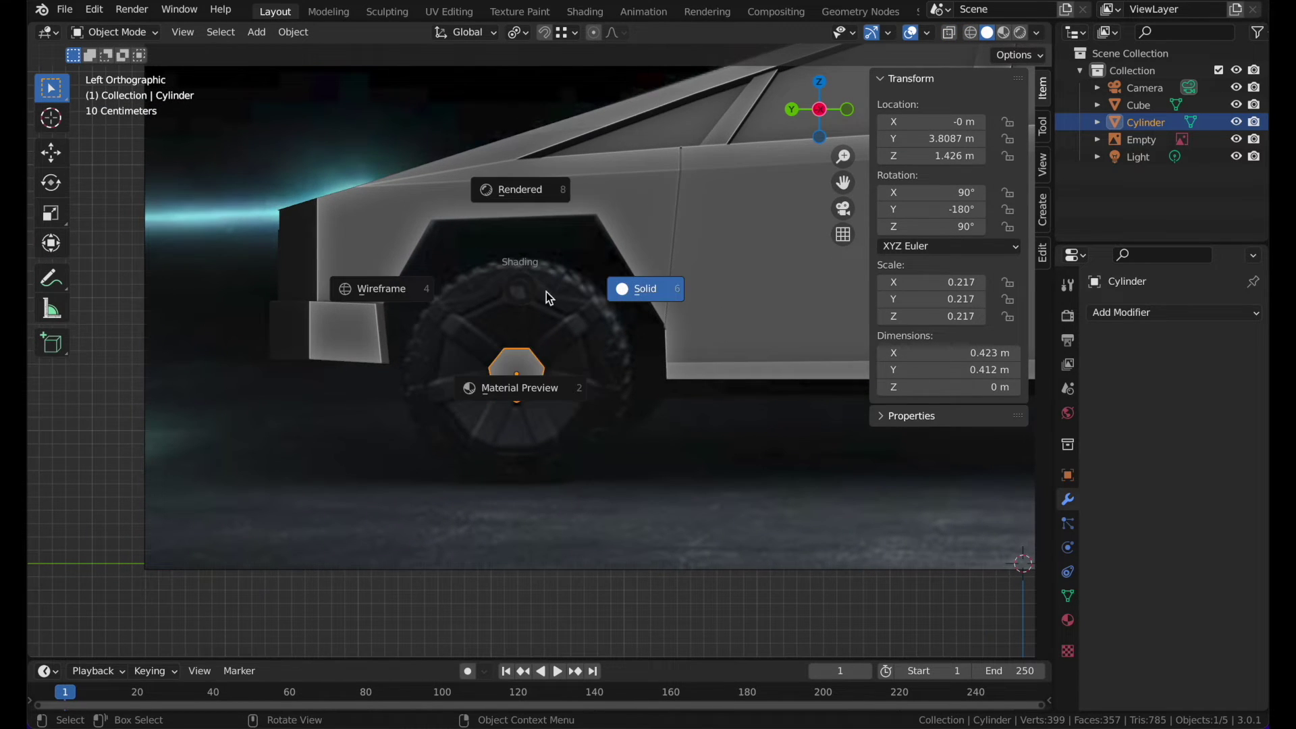
pyautogui.click(434, 294)
pyautogui.press('Tab')
pyautogui.click(527, 371)
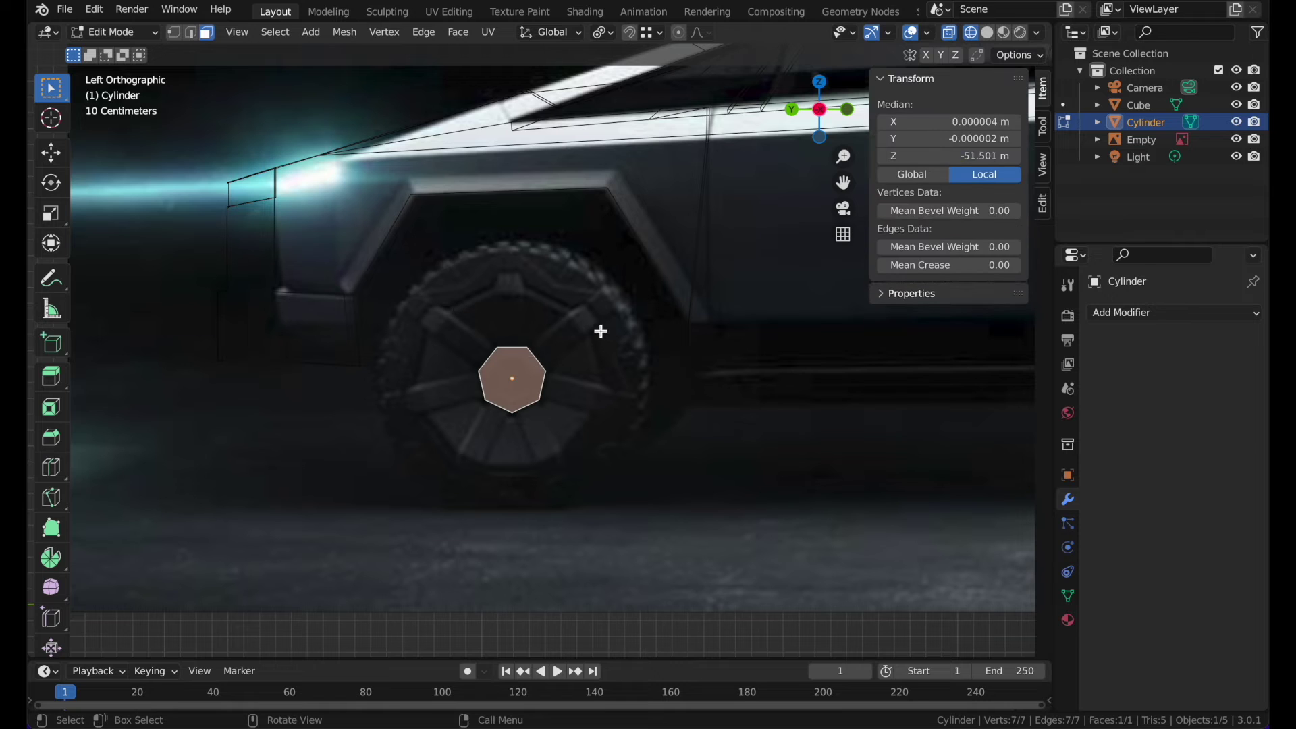
pyautogui.scroll(1, 597, 318)
pyautogui.click(565, 367)
pyautogui.click(507, 386)
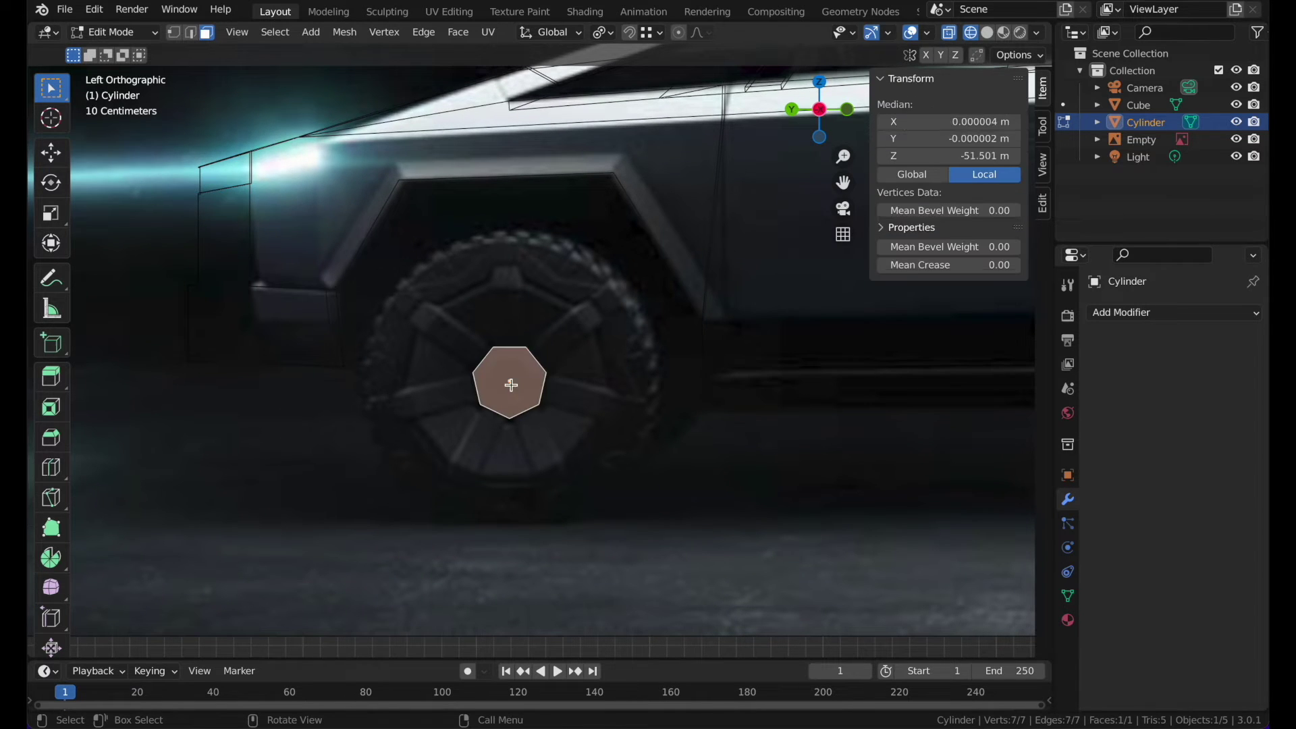
pyautogui.press('i')
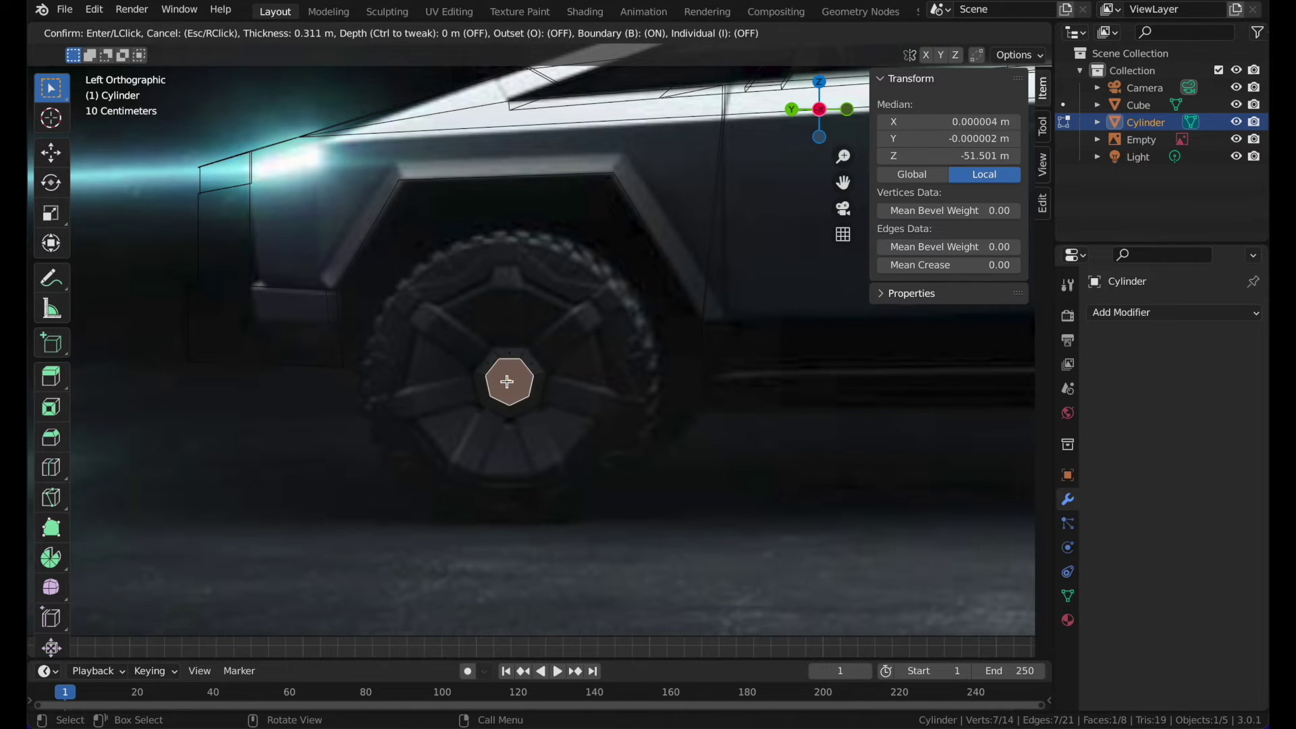
pyautogui.click(645, 281)
pyautogui.press('e')
pyautogui.rightClick(644, 281)
pyautogui.hotkey('ctrl', 'z')
# - Move the inset hub face outward along X to give the hub a depth of about 0.04 m
pyautogui.press('g')
pyautogui.press('y')
pyautogui.press('x')
pyautogui.click(640, 289)
pyautogui.moveTo(640, 288); pyautogui.dragTo(691, 298, button='middle')
pyautogui.press('g')
pyautogui.press('x')
pyautogui.click(636, 295)
pyautogui.press('z')
pyautogui.click(692, 299)
pyautogui.press('Tab')
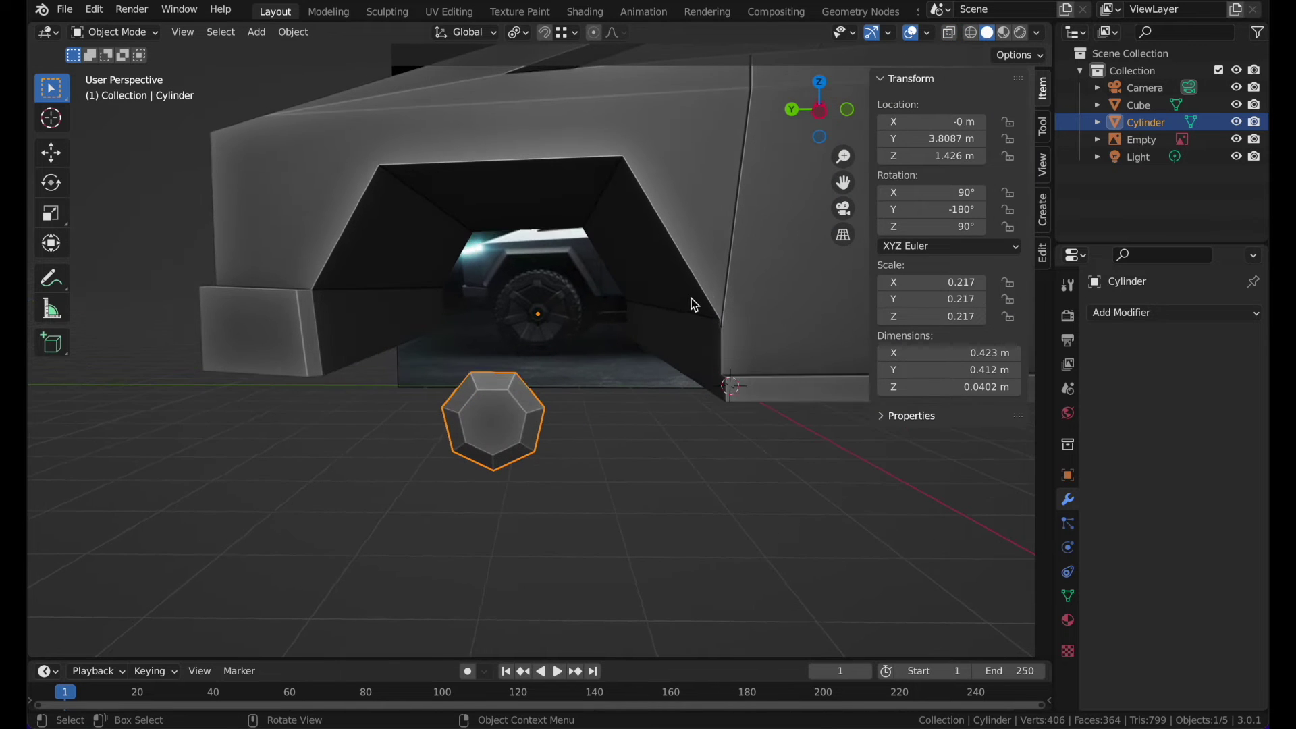
# - Extrude the hub's outer edge loop, enlarge it to the reference rim, and apply To Sphere with factor 0.091
pyautogui.click(821, 110)
pyautogui.press('z')
pyautogui.click(569, 250)
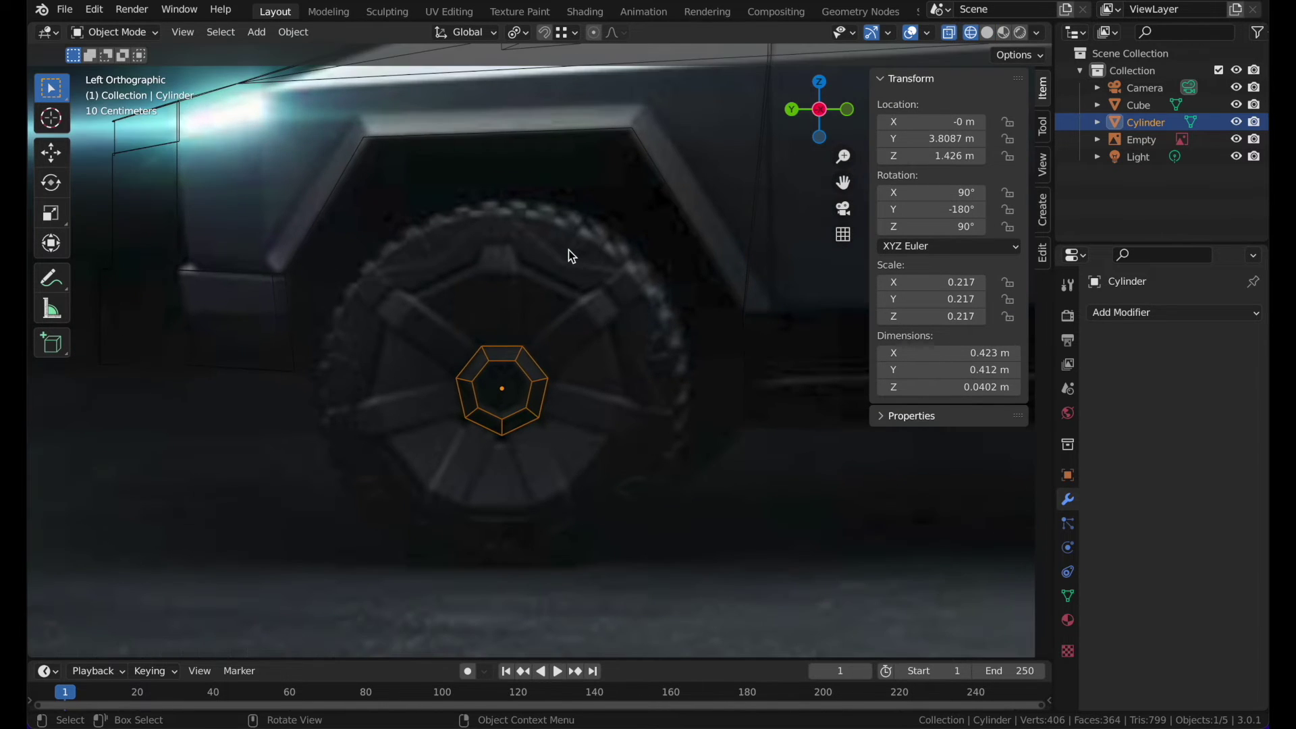
pyautogui.scroll(1, 569, 249)
pyautogui.press('Tab')
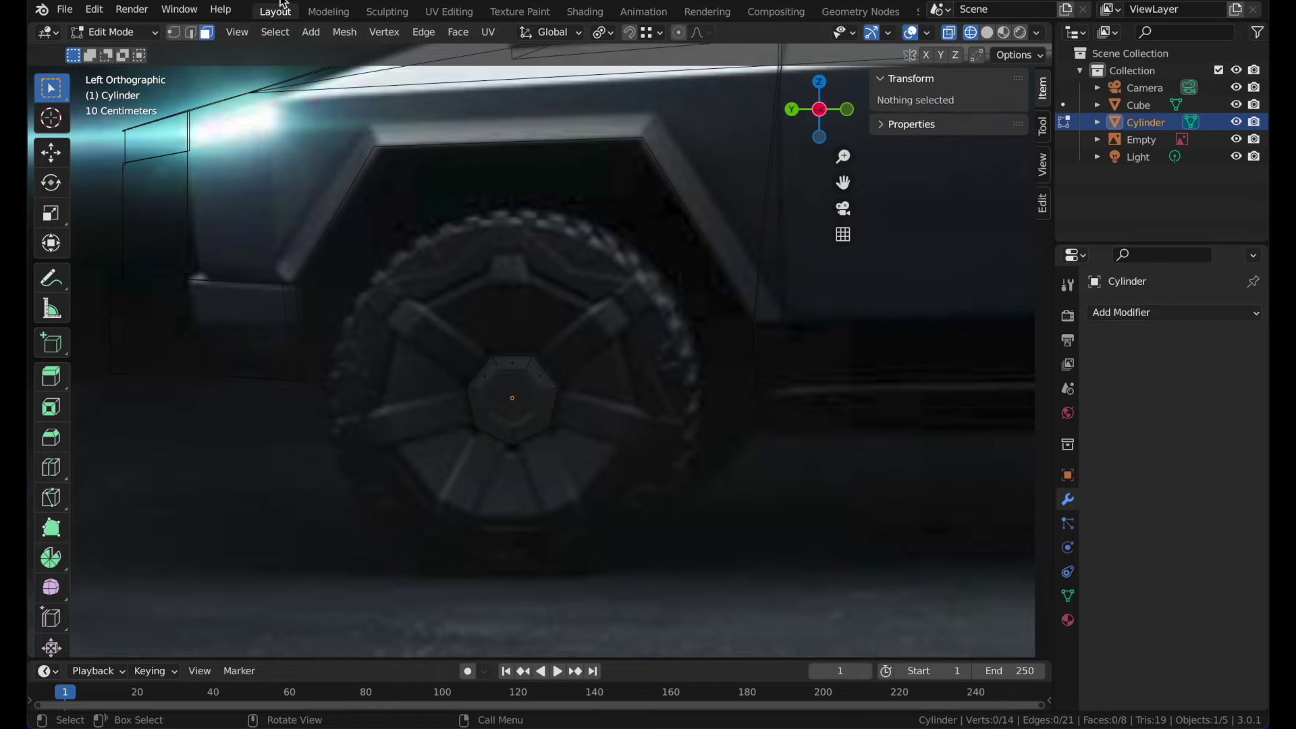
pyautogui.keyDown('alt'); pyautogui.click(512, 355); pyautogui.keyUp('alt')
pyautogui.press('e')
pyautogui.click(634, 268)
pyautogui.hotkey('ctrl', 'z')
pyautogui.hotkey('shift', 'alt', 's')
pyautogui.click(568, 398)
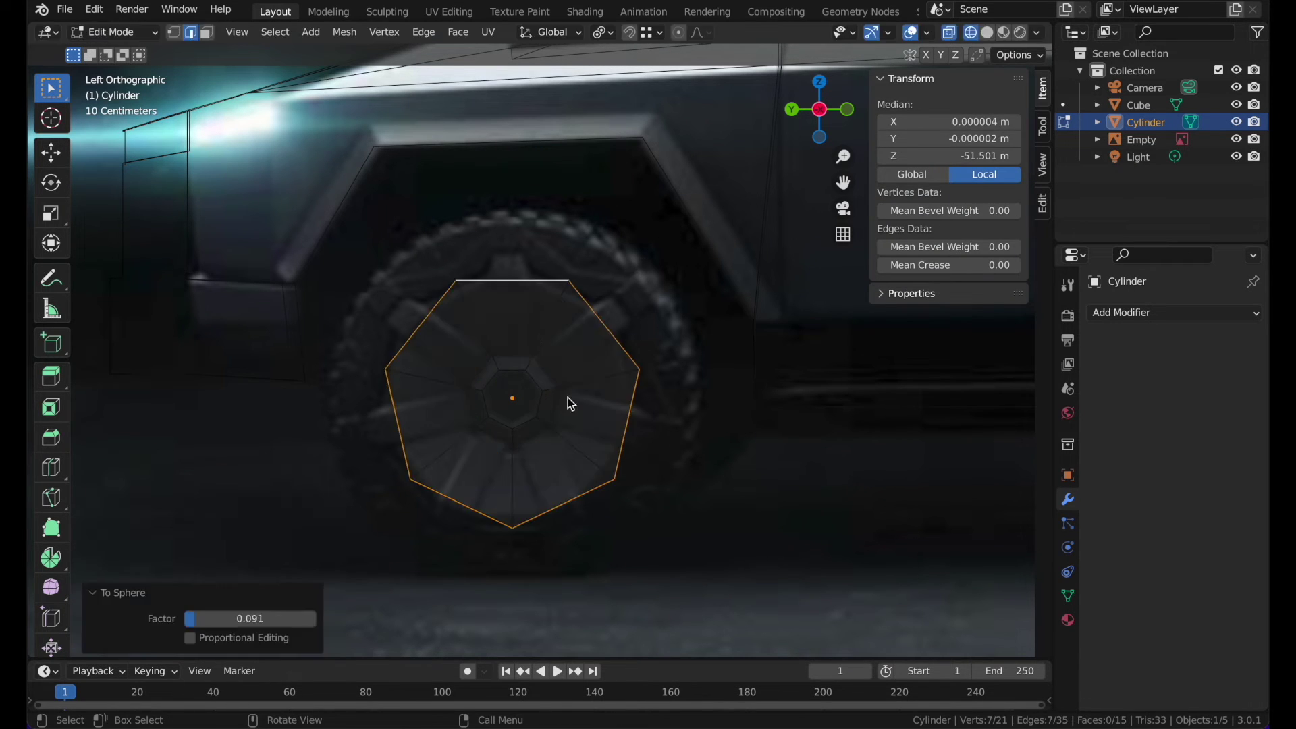
# - Add a centred single loop cut through each of the seven segments of the wheel disc
pyautogui.click(53, 464)
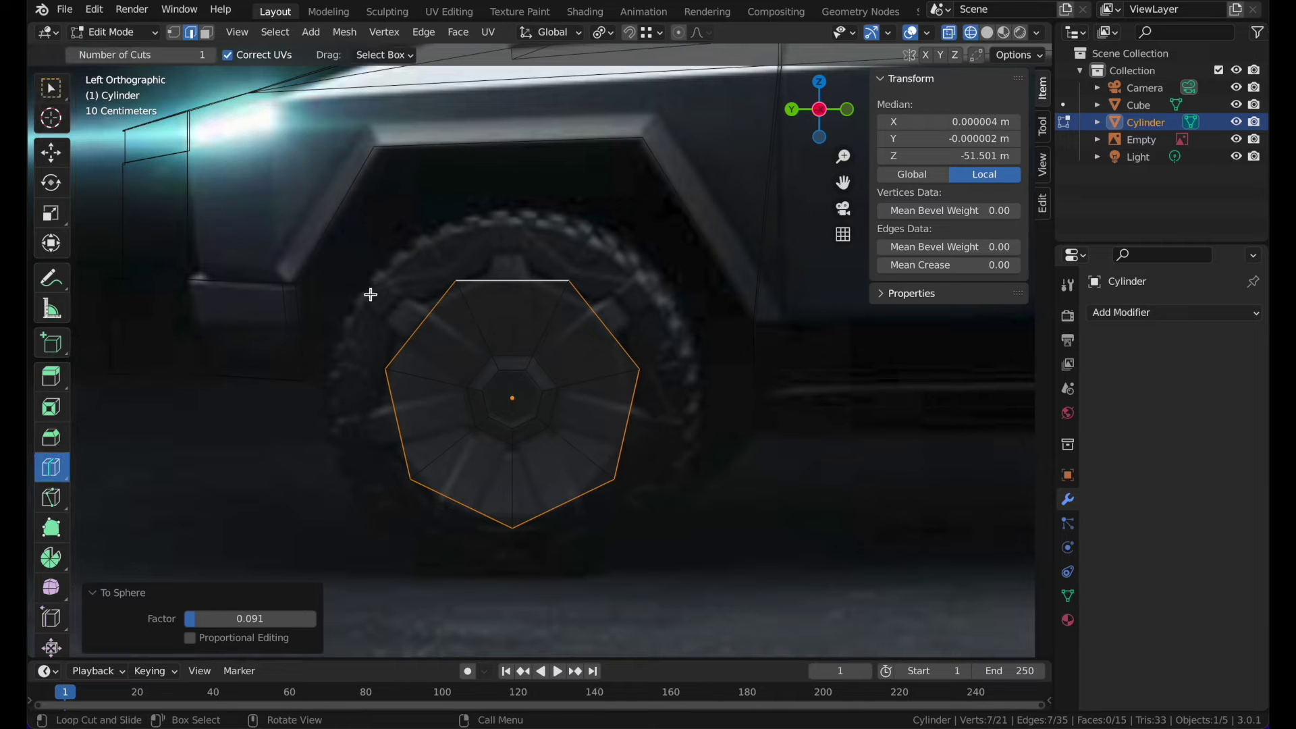
pyautogui.click(415, 331)
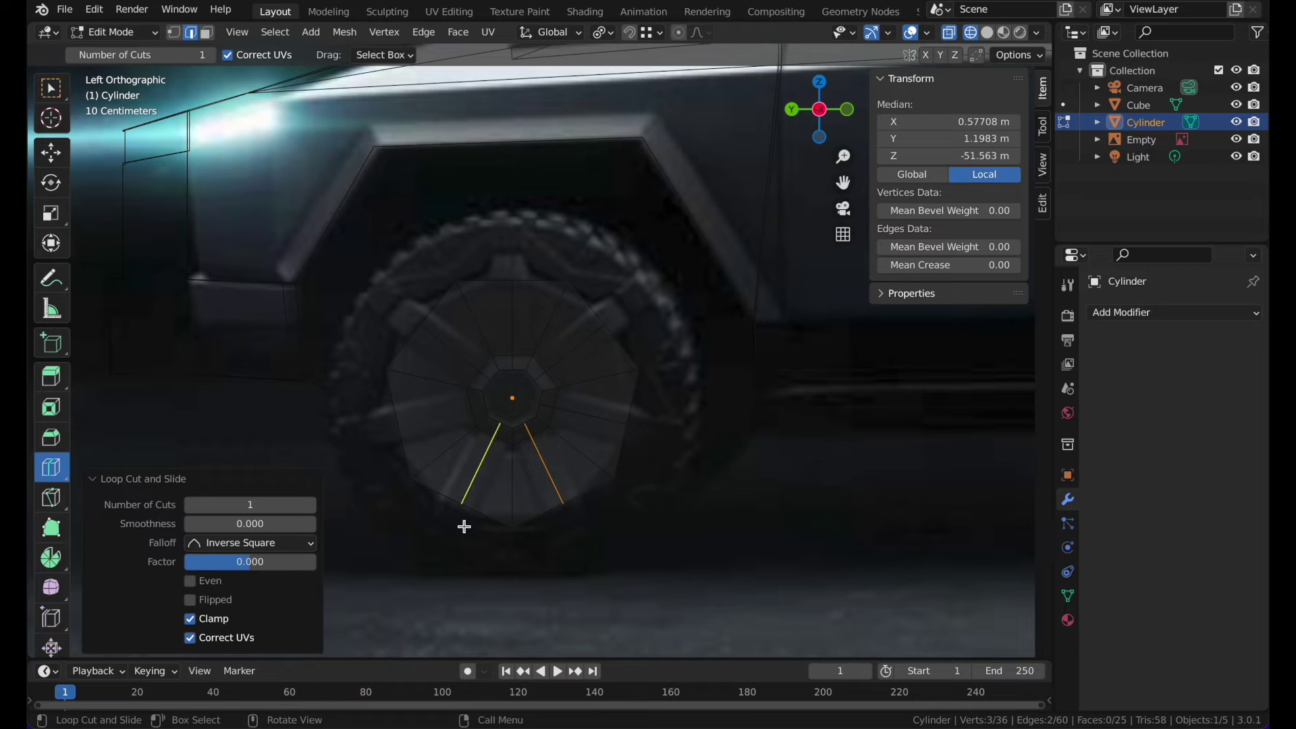
pyautogui.click(379, 399)
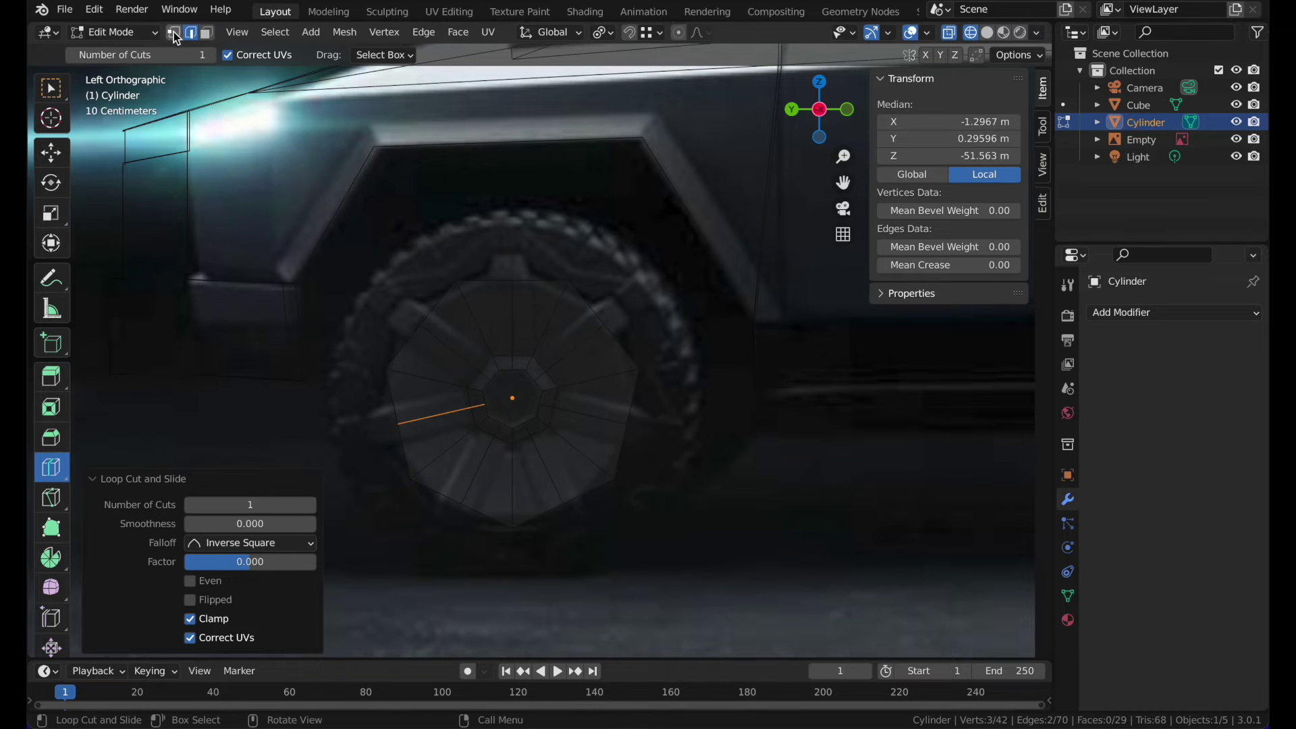
# - Select the wheel disc's outer edge loop and apply To Sphere with a factor of 0.712 to round it
pyautogui.click(52, 88)
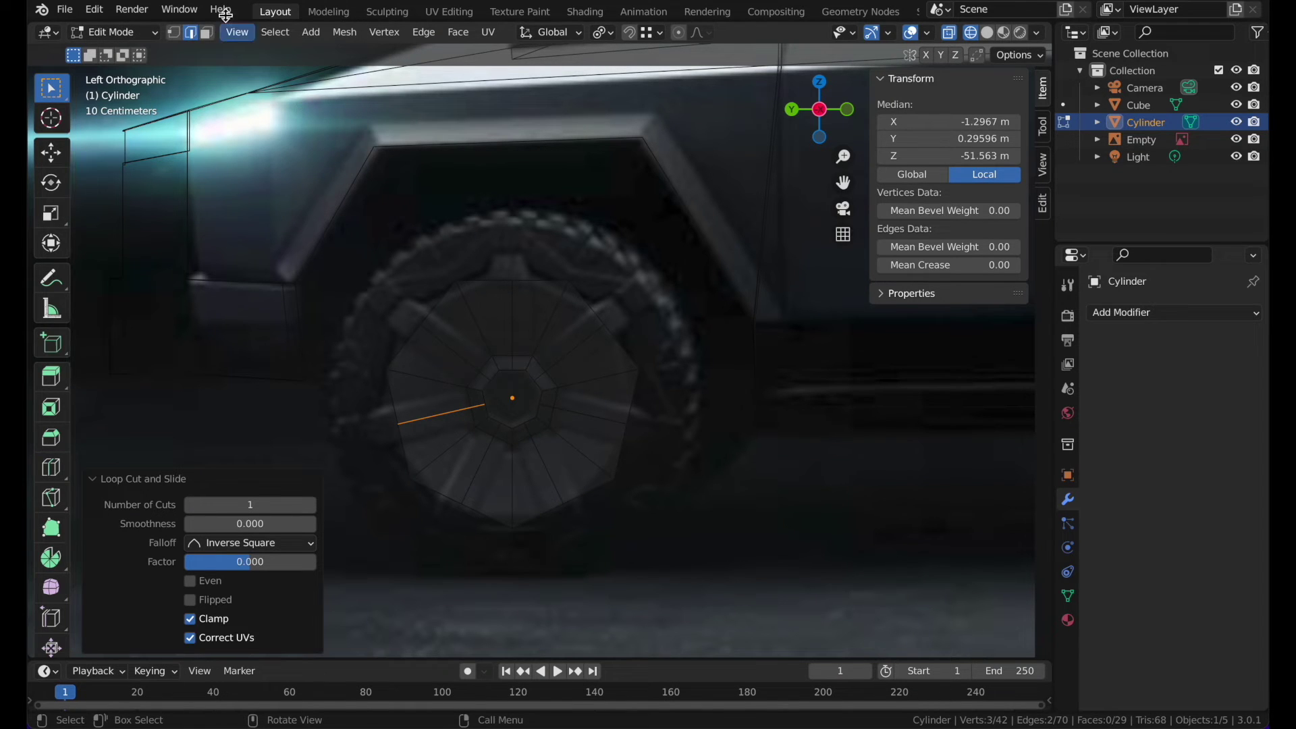
pyautogui.keyDown('alt'); pyautogui.click(508, 278); pyautogui.keyUp('alt')
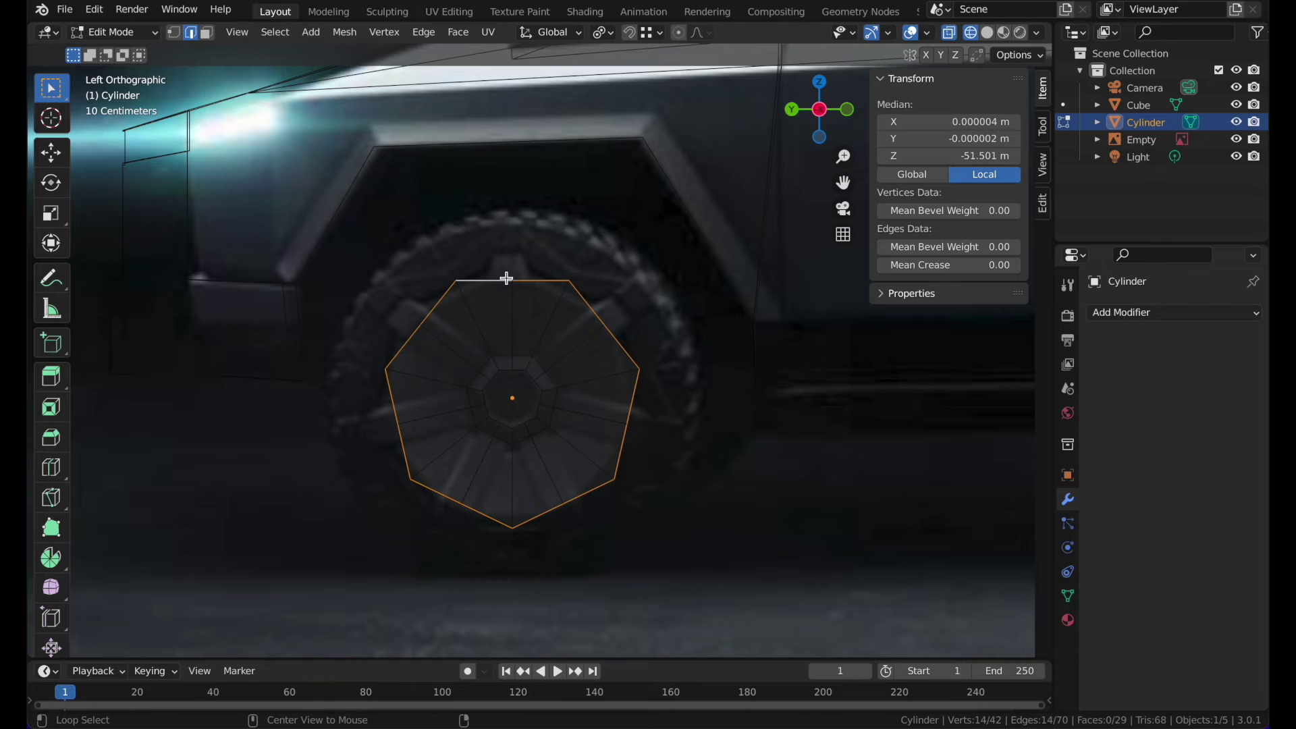
pyautogui.click(340, 36)
pyautogui.moveTo(357, 54)
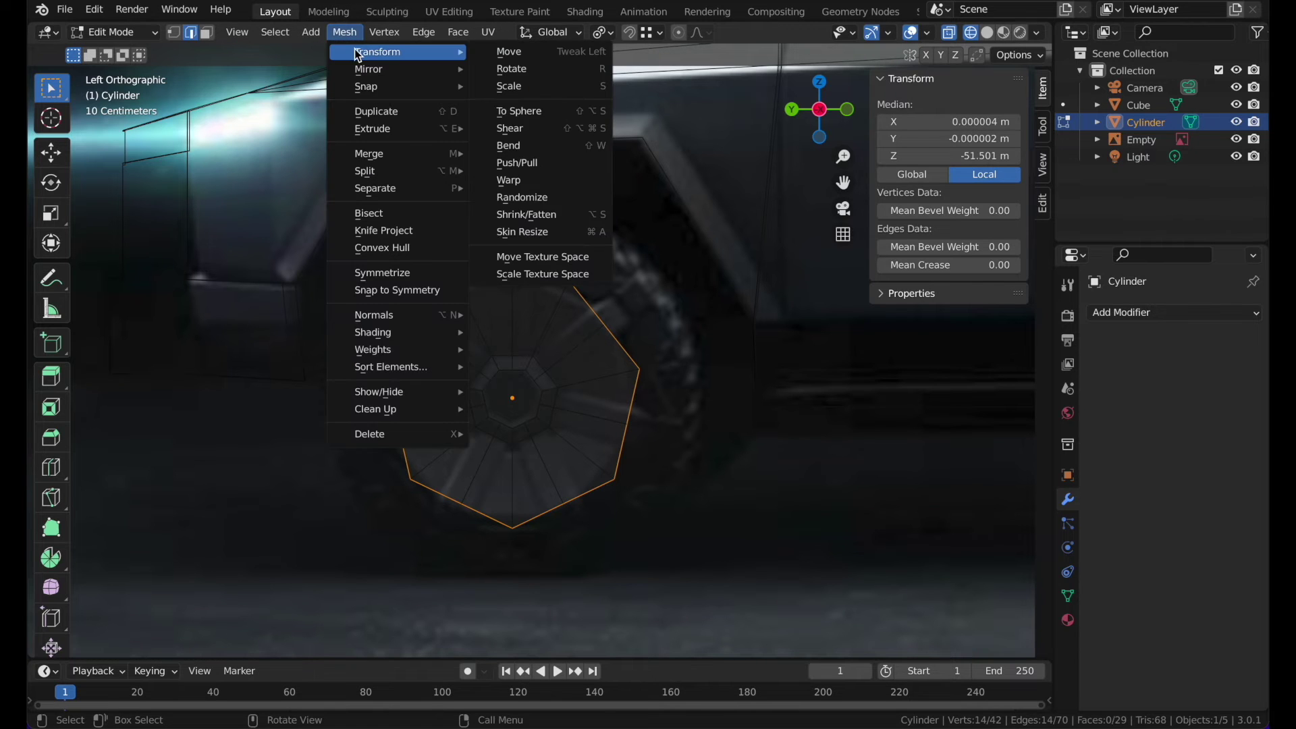
pyautogui.click(520, 111)
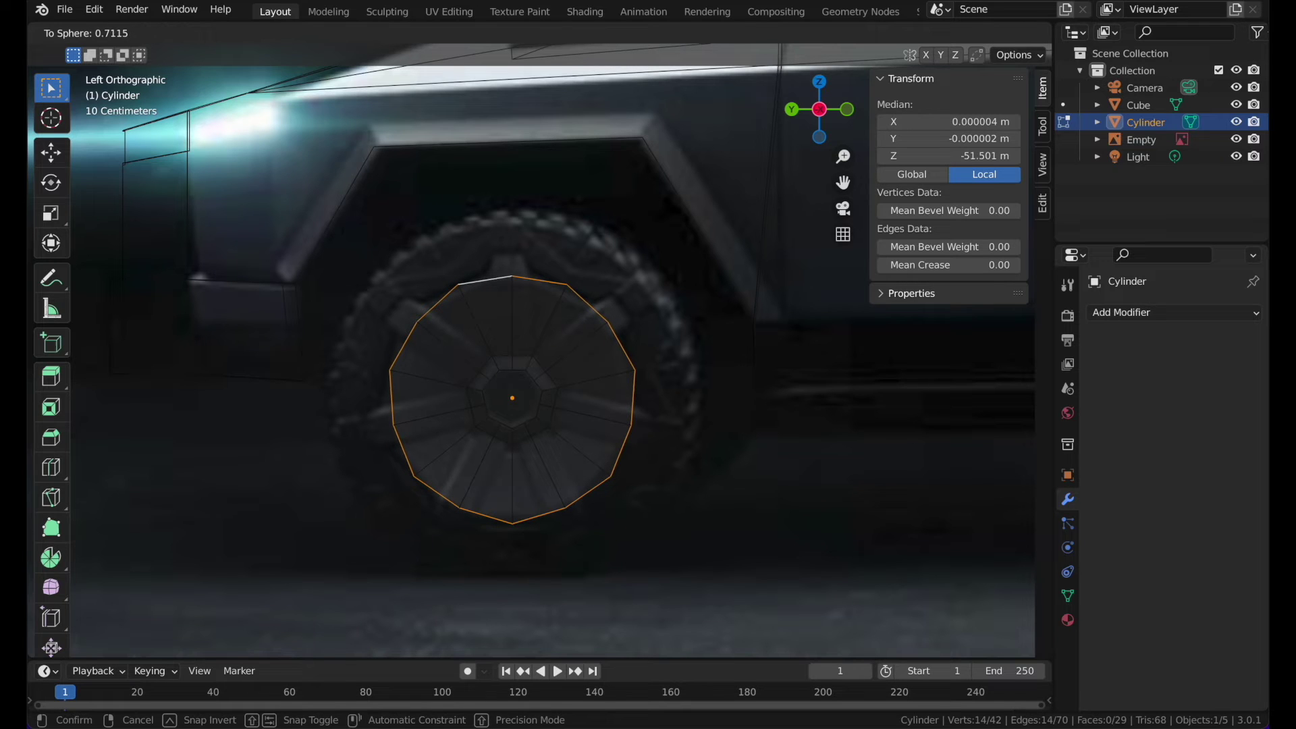
pyautogui.click(771, 611)
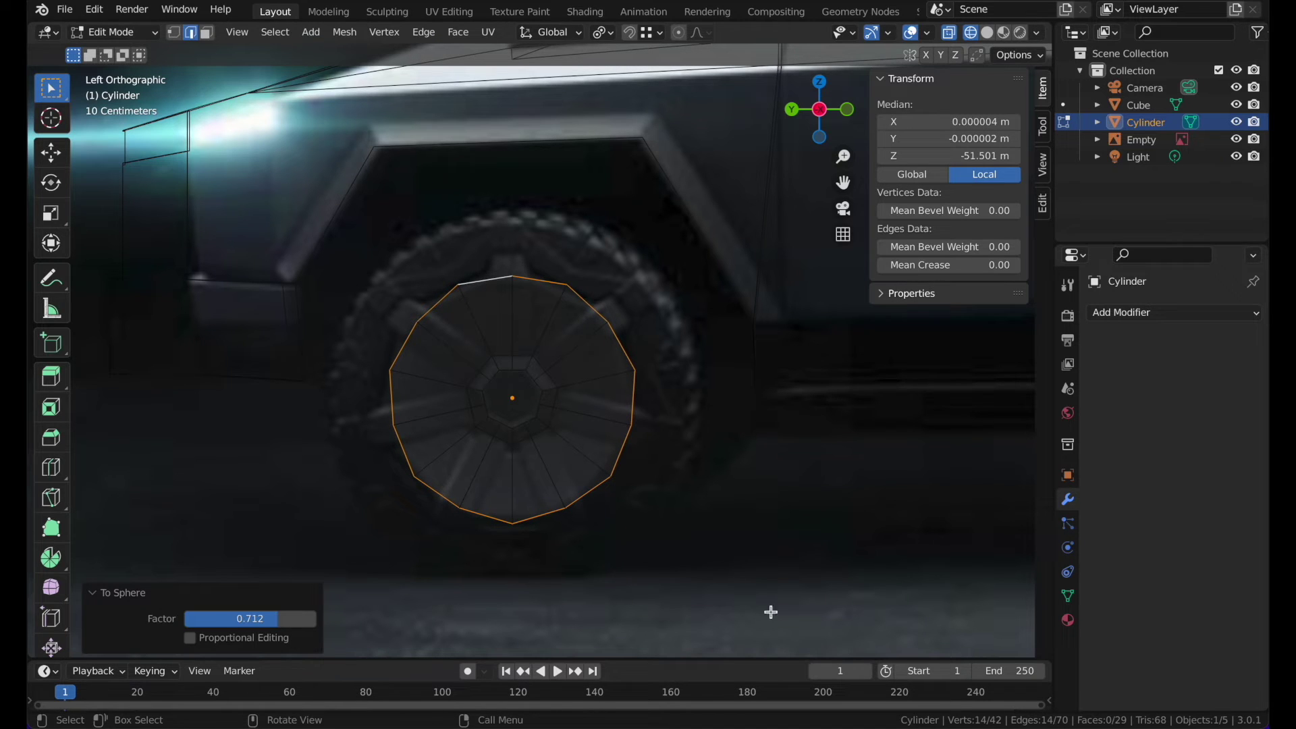
# - Add a centred single loop cut through each of the fourteen wedge faces of the wheel disc
pyautogui.click(207, 33)
pyautogui.click(455, 330)
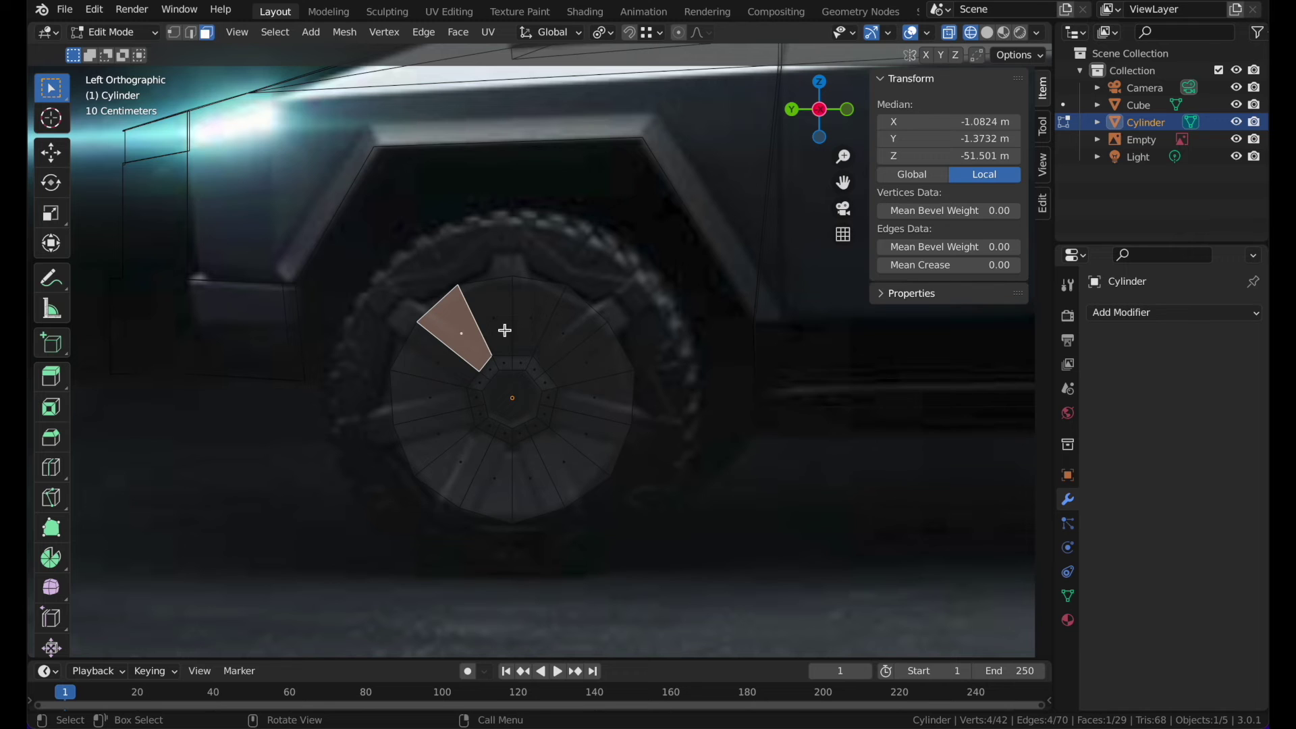
pyautogui.click(585, 353)
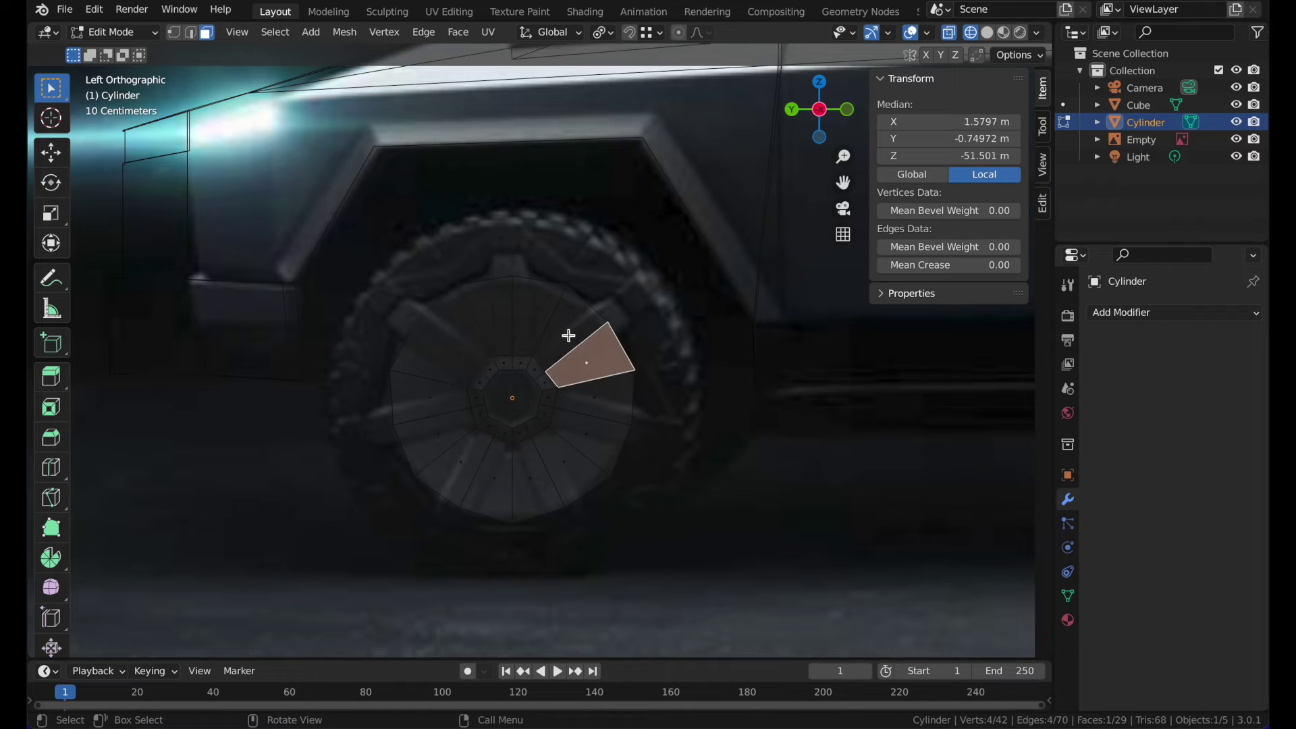
pyautogui.click(53, 469)
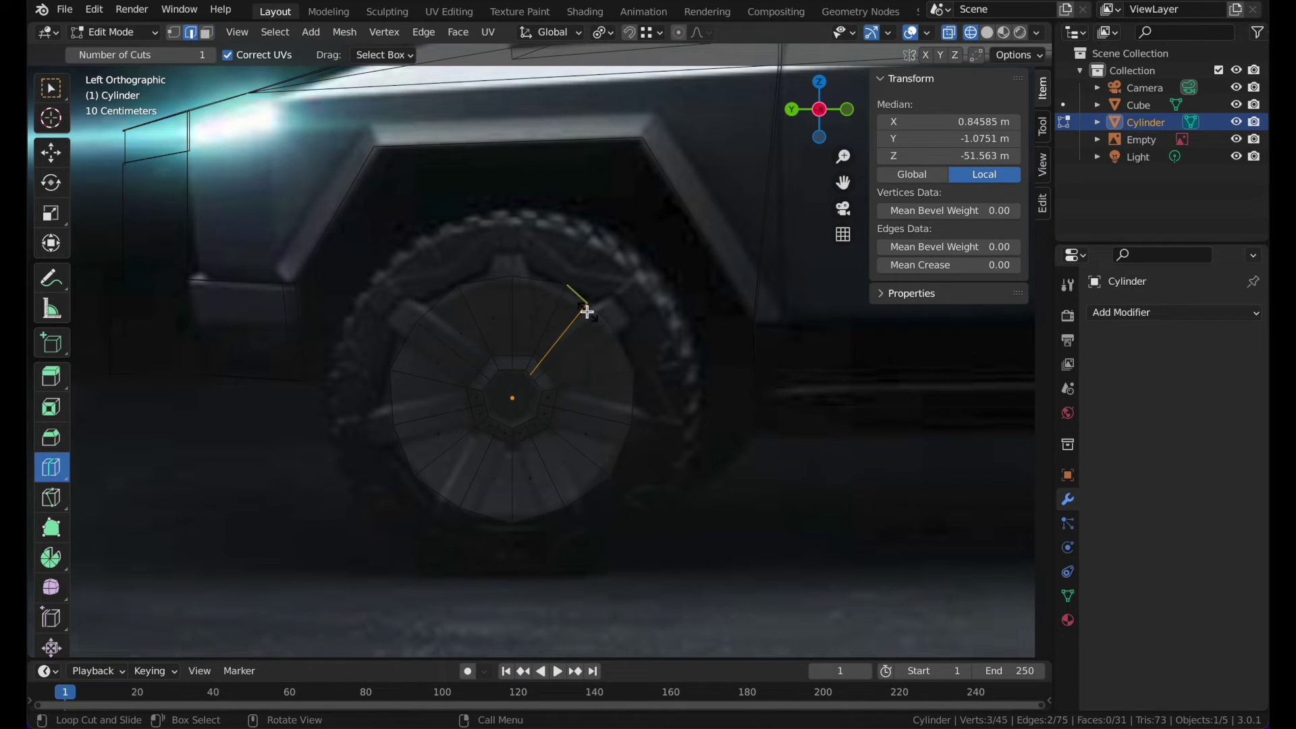
pyautogui.click(597, 330)
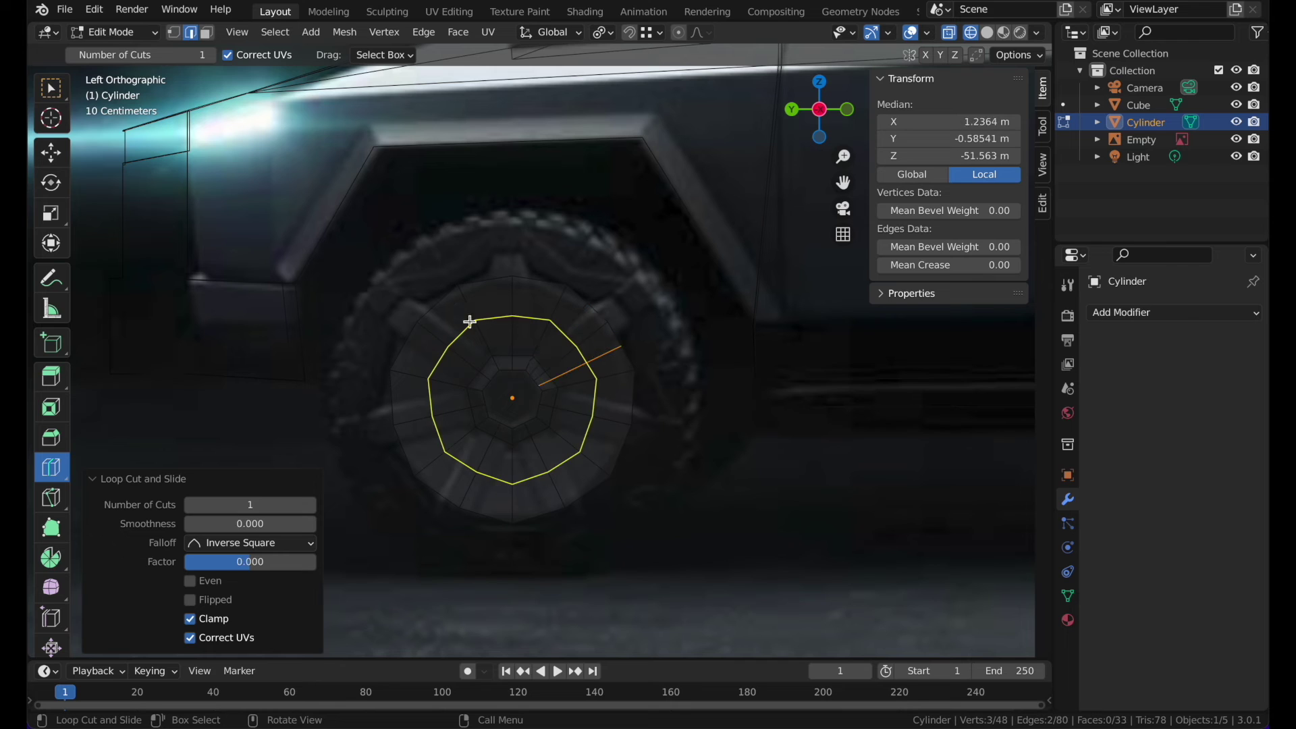
pyautogui.click(51, 89)
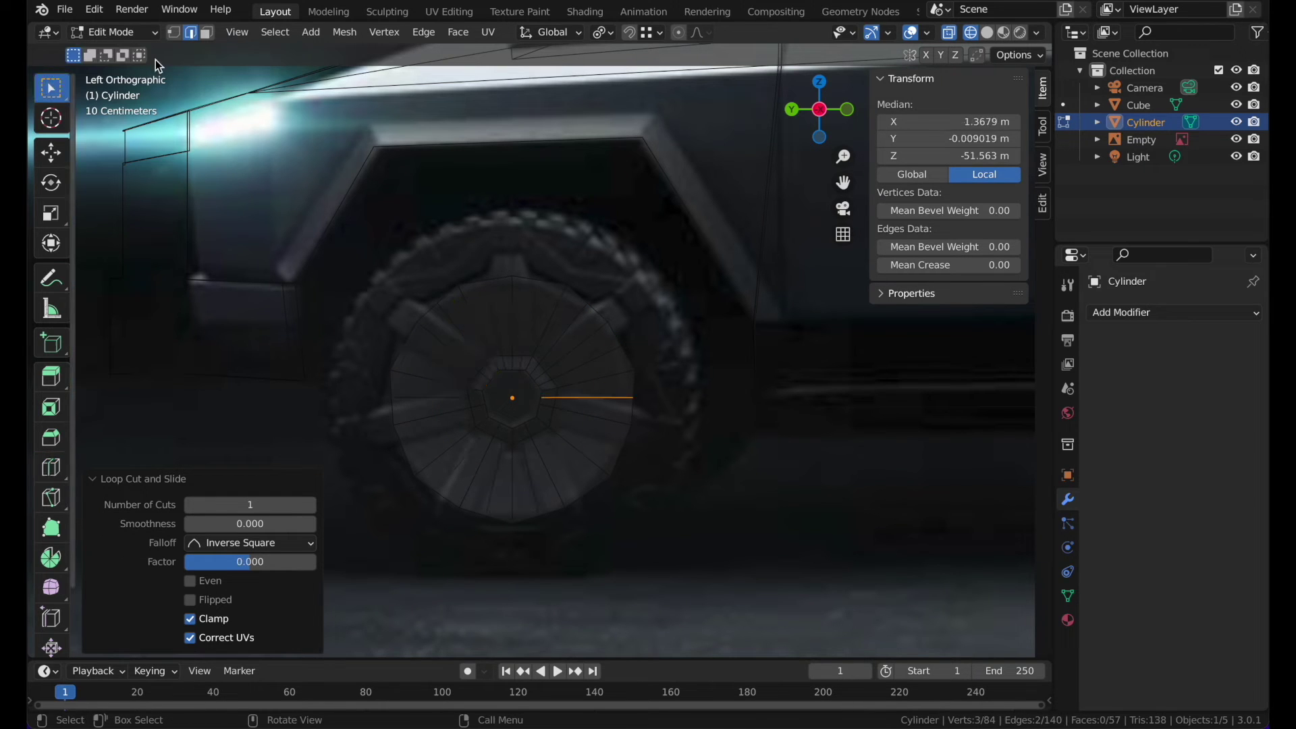
# - Select seven evenly spaced pairs of wedge faces on the wheel disc and extrude them outward about 0.046 m as raised spokes
pyautogui.click(205, 32)
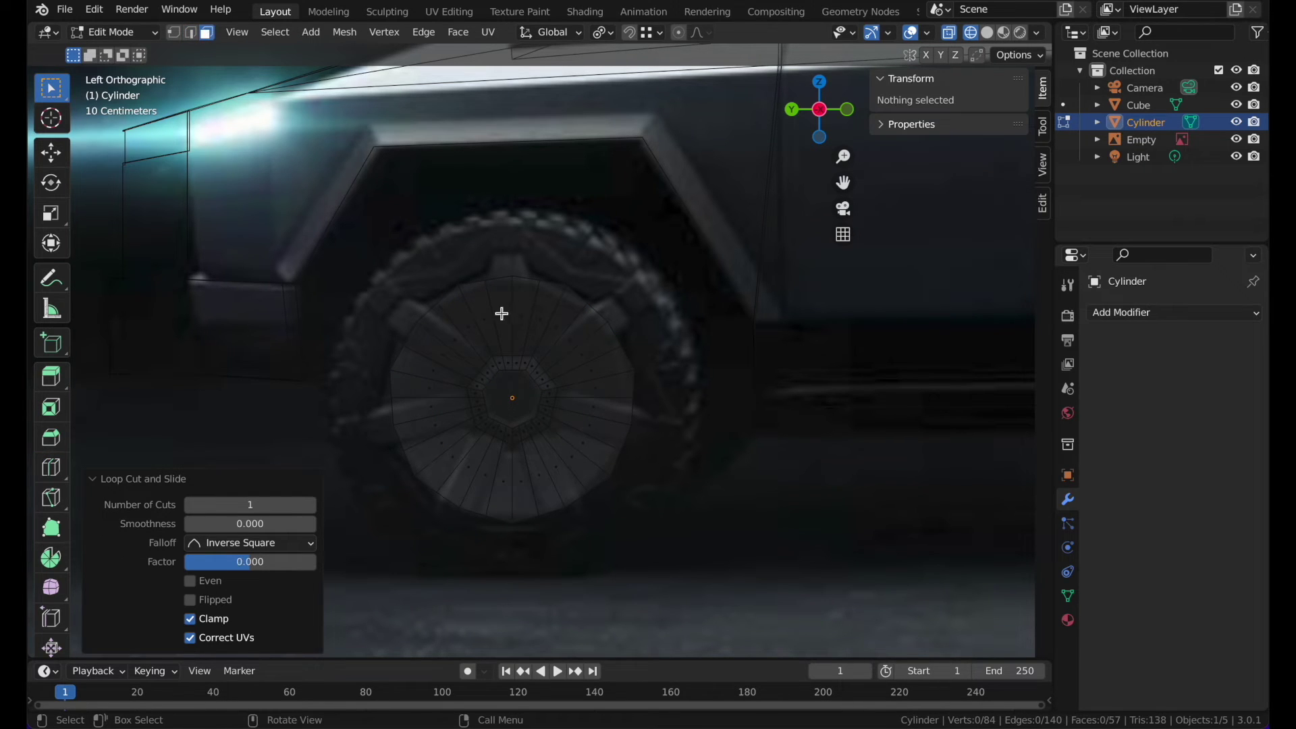
pyautogui.moveTo(523, 316); pyautogui.dragTo(457, 358)
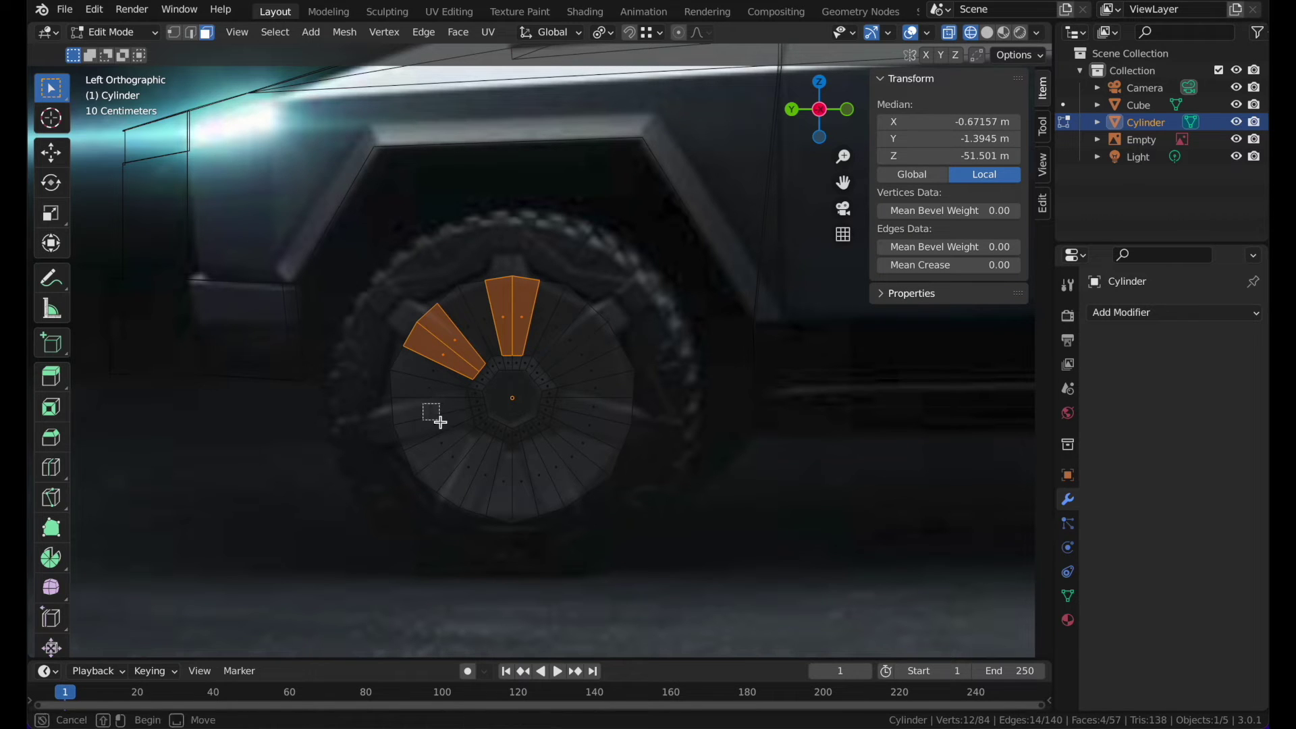
pyautogui.keyDown('shift'); pyautogui.moveTo(440, 429); pyautogui.dragTo(441, 429); pyautogui.keyUp('shift')
pyautogui.keyDown('shift'); pyautogui.moveTo(568, 340); pyautogui.dragTo(584, 356); pyautogui.keyUp('shift')
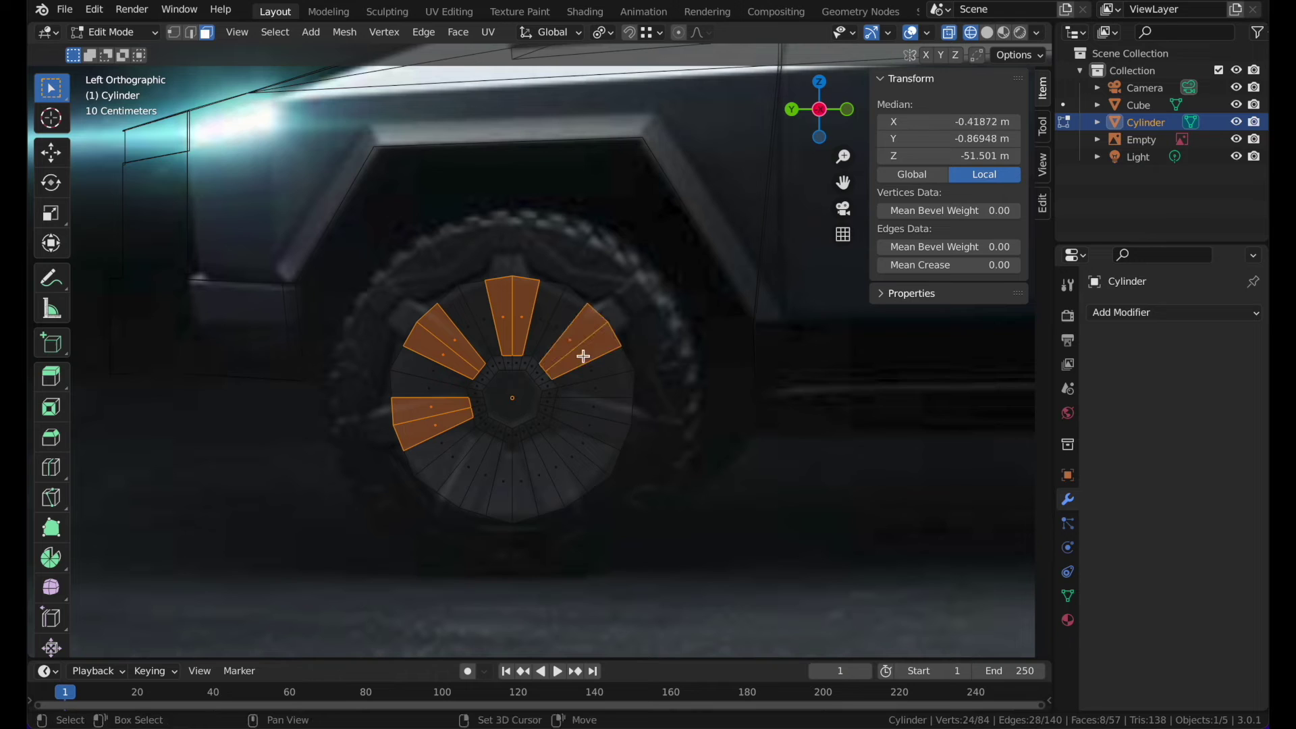
pyautogui.keyDown('shift'); pyautogui.moveTo(583, 406); pyautogui.dragTo(612, 439); pyautogui.keyUp('shift')
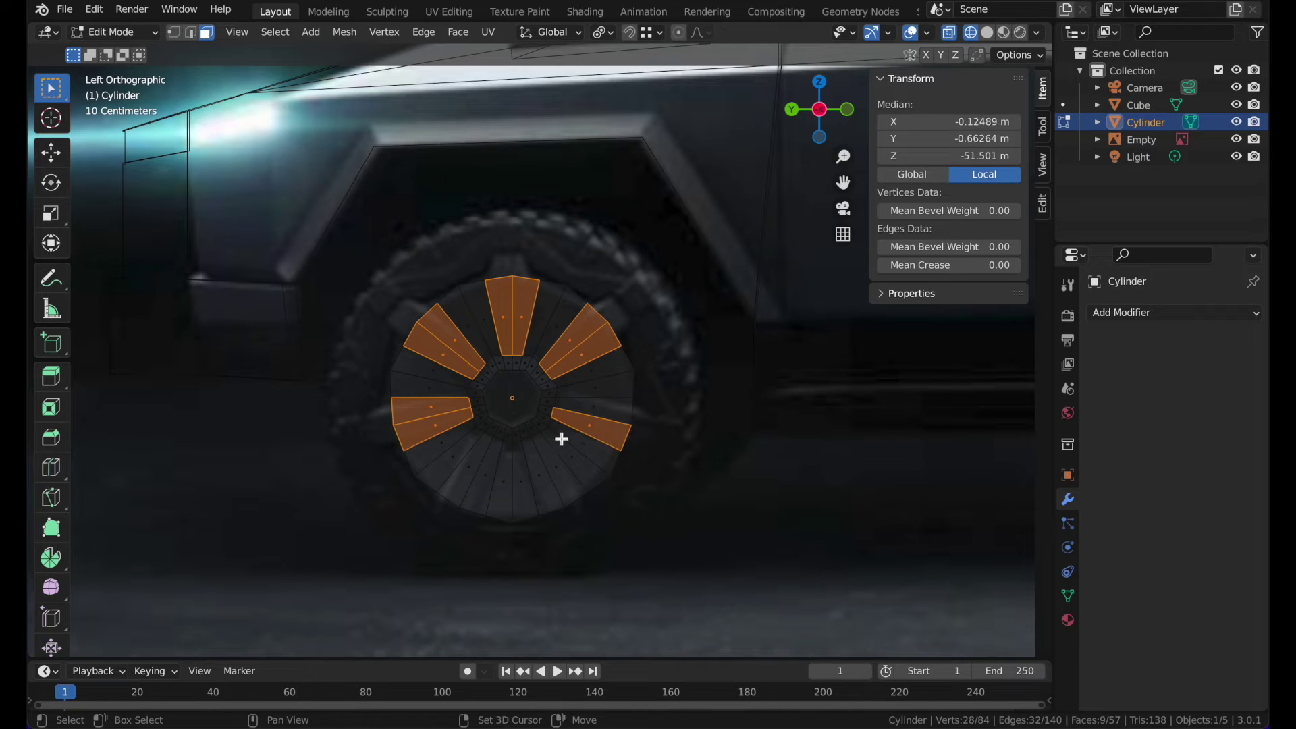
pyautogui.keyDown('shift'); pyautogui.moveTo(554, 470); pyautogui.dragTo(562, 481); pyautogui.keyUp('shift')
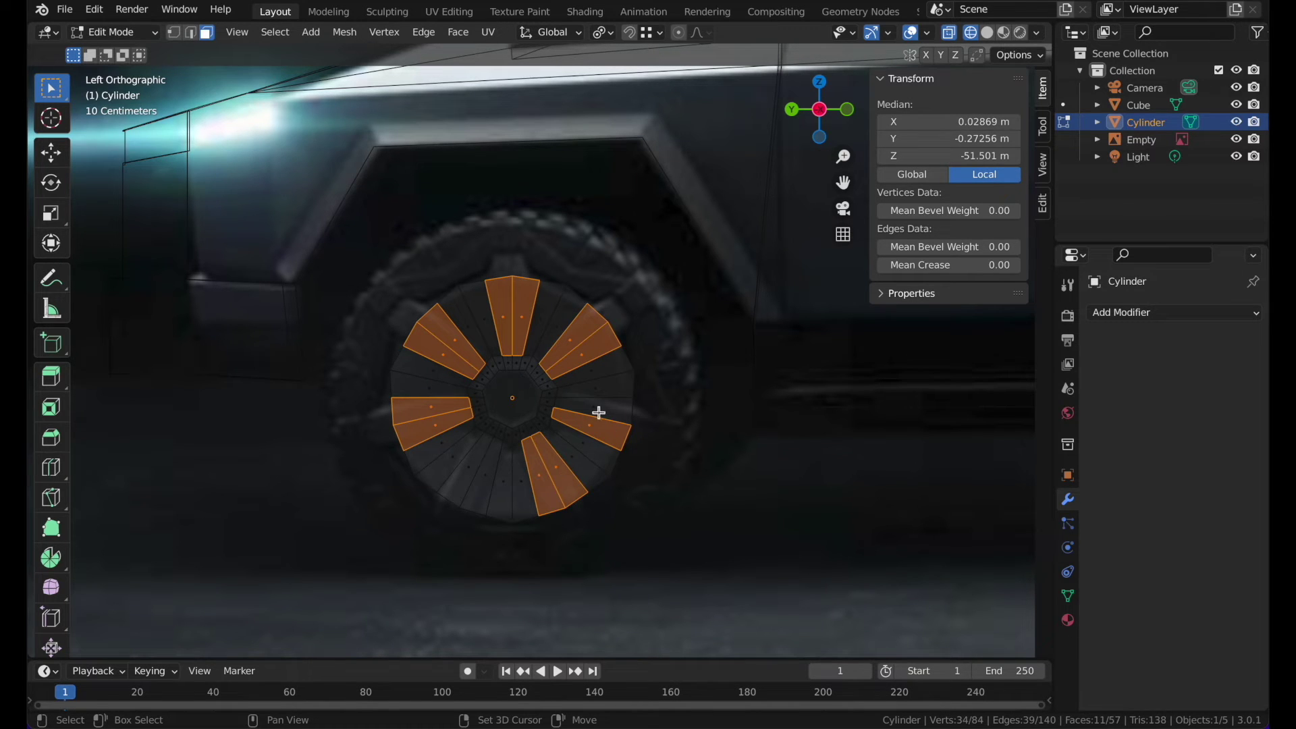
pyautogui.keyDown('shift'); pyautogui.moveTo(582, 398); pyautogui.dragTo(624, 433); pyautogui.keyUp('shift')
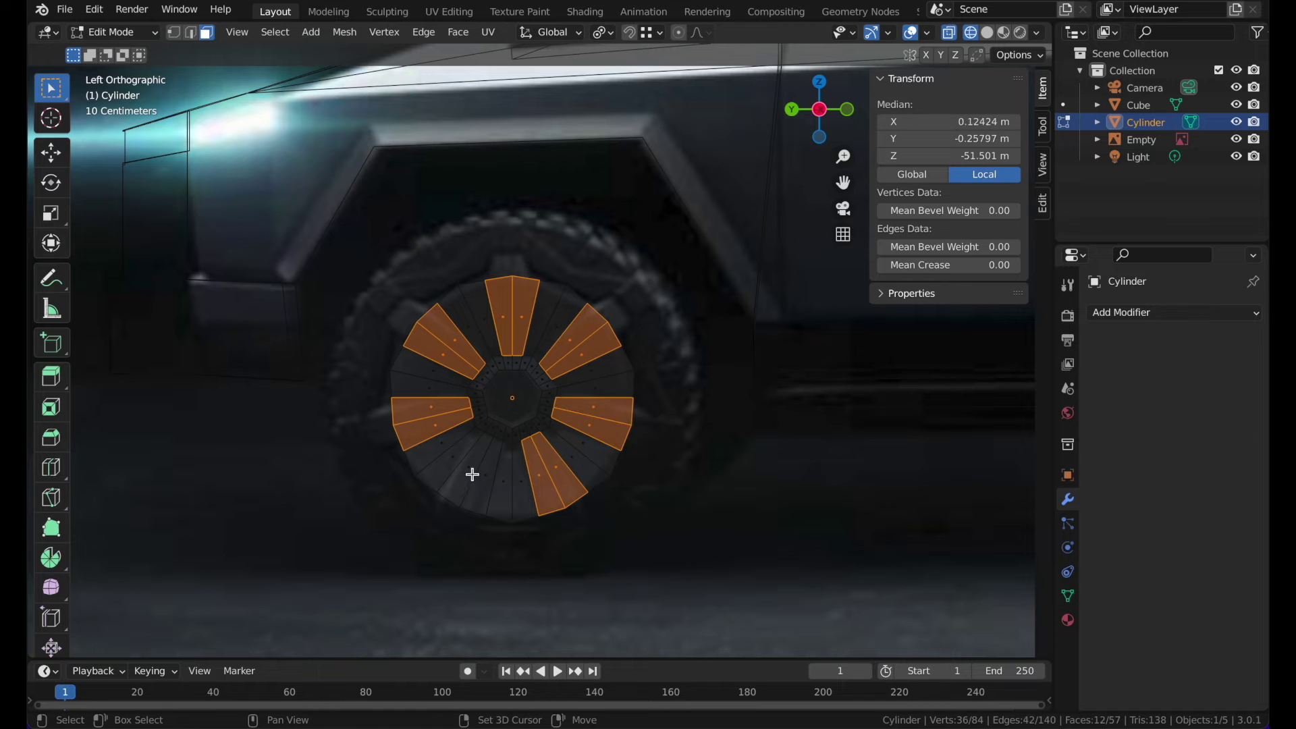
pyautogui.keyDown('shift'); pyautogui.moveTo(467, 465); pyautogui.dragTo(492, 485); pyautogui.keyUp('shift')
pyautogui.moveTo(501, 391); pyautogui.dragTo(506, 395, button='middle')
pyautogui.press('z')
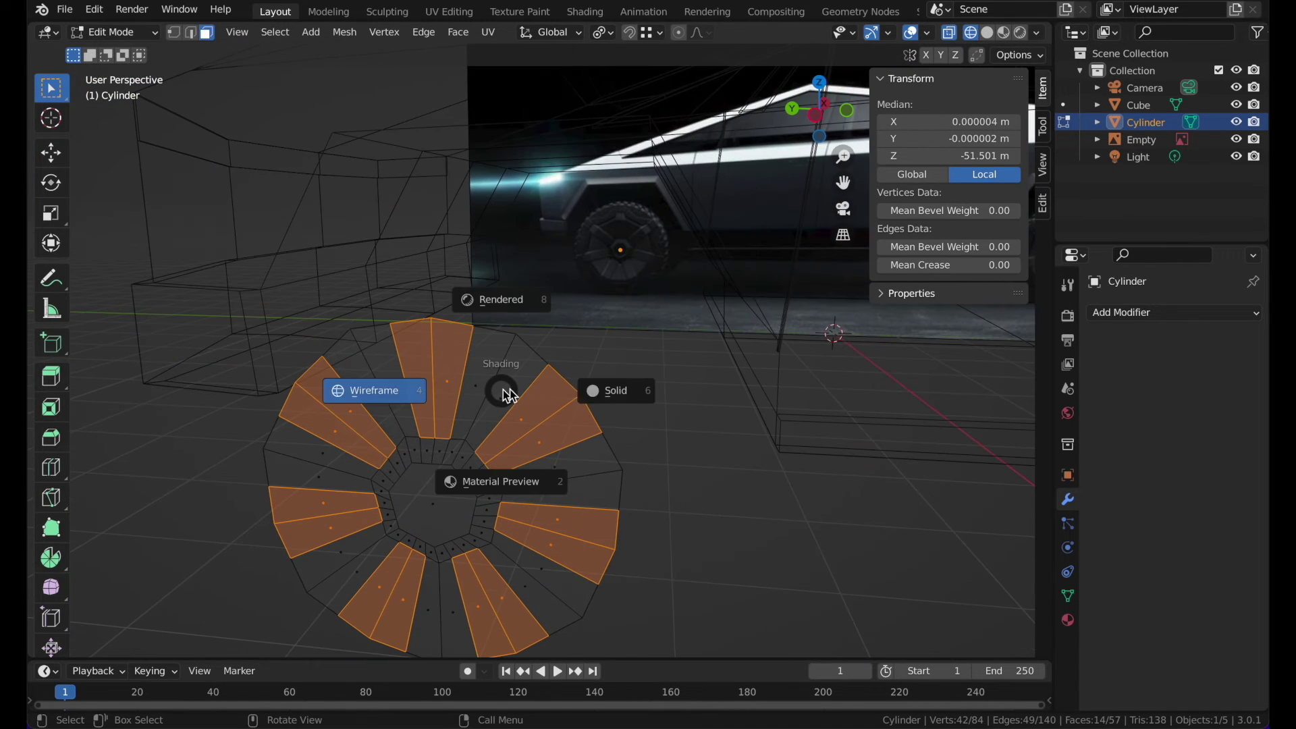
pyautogui.click(567, 382)
pyautogui.press('e')
pyautogui.click(605, 285)
pyautogui.moveTo(605, 285); pyautogui.dragTo(690, 348, button='middle')
pyautogui.press('Tab')
pyautogui.press('Tab')
# - Move the raised inner edges of all seven spokes about 0.049 m along X so they slope down to the hub
pyautogui.click(194, 34)
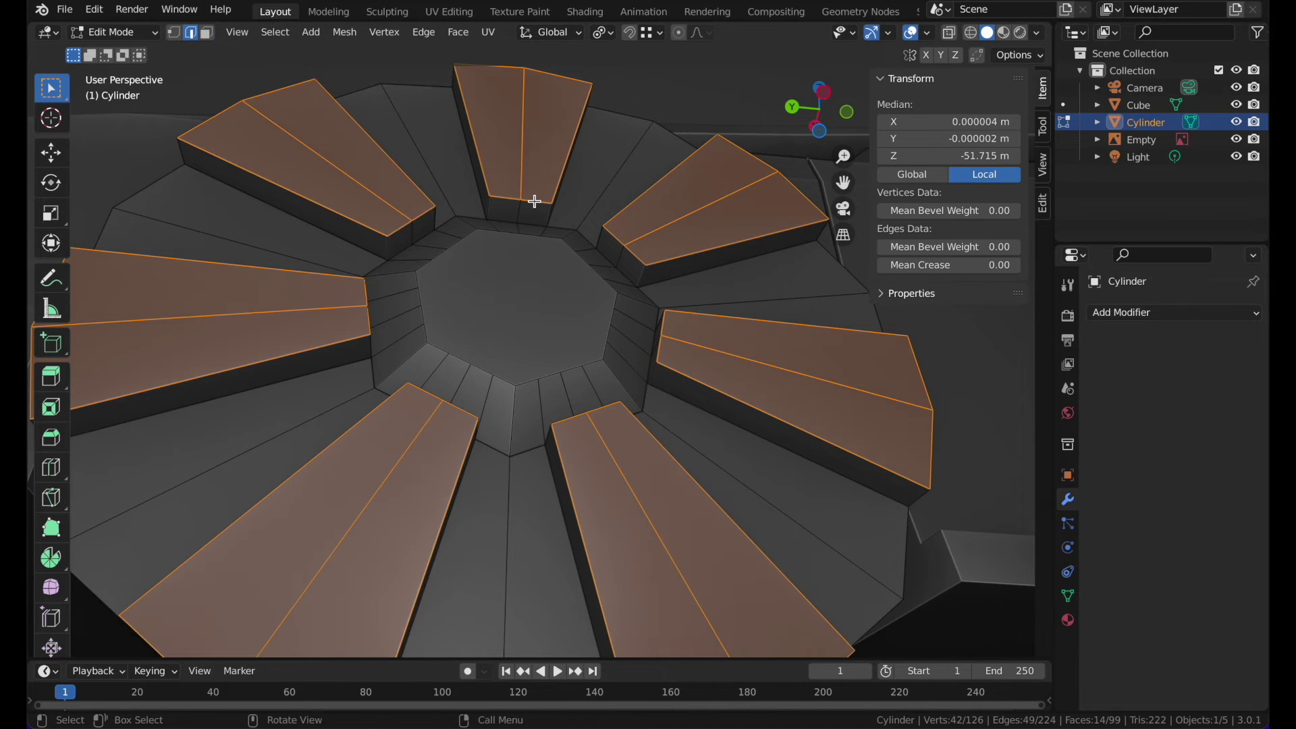
pyautogui.click(534, 197)
pyautogui.keyDown('shift'); pyautogui.click(397, 223); pyautogui.keyUp('shift')
pyautogui.moveTo(397, 224); pyautogui.dragTo(397, 223, button='middle')
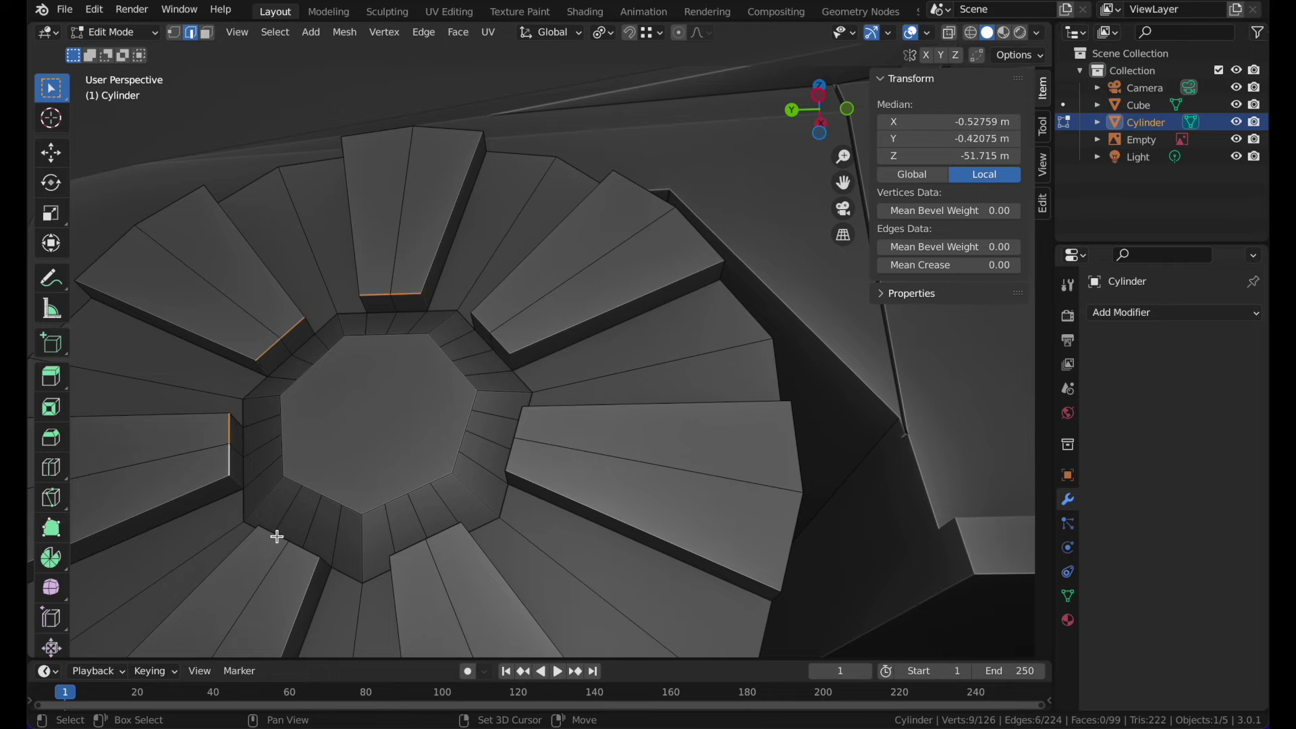
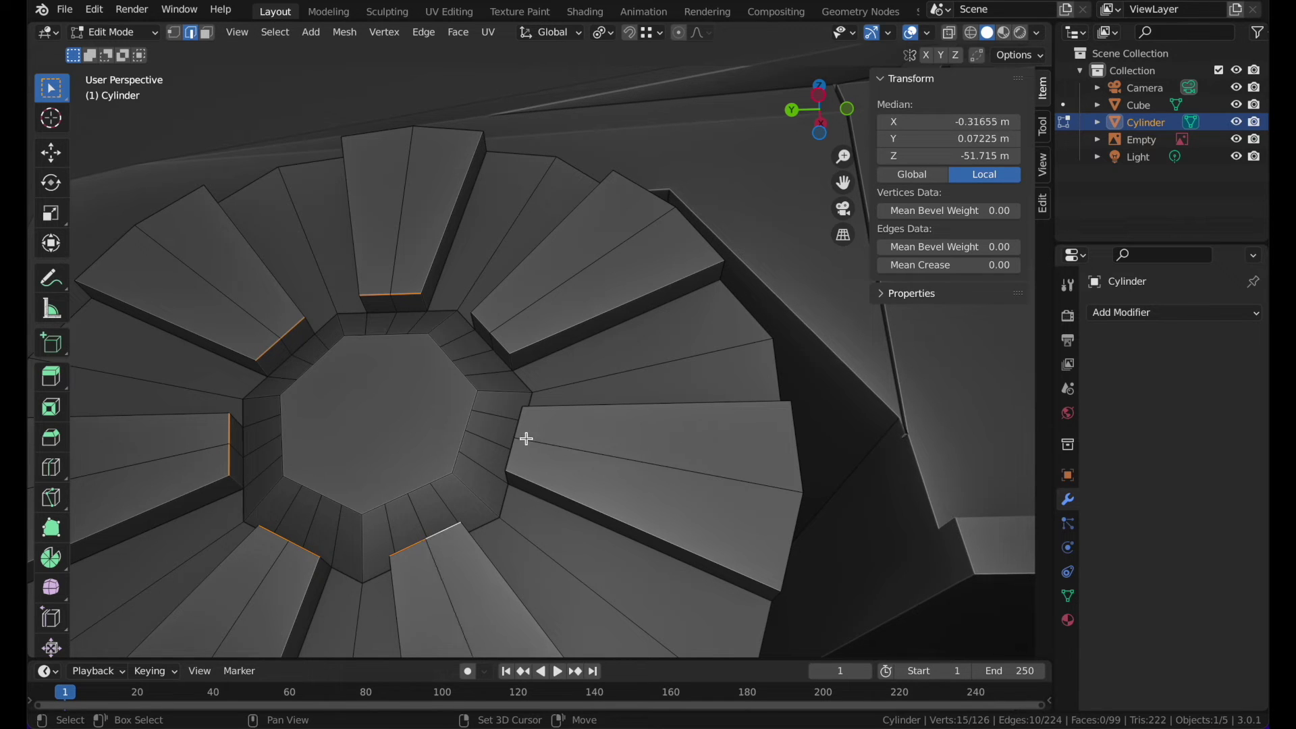
pyautogui.keyDown('shift'); pyautogui.click(505, 332); pyautogui.keyUp('shift')
pyautogui.moveTo(506, 331); pyautogui.dragTo(556, 183, button='middle')
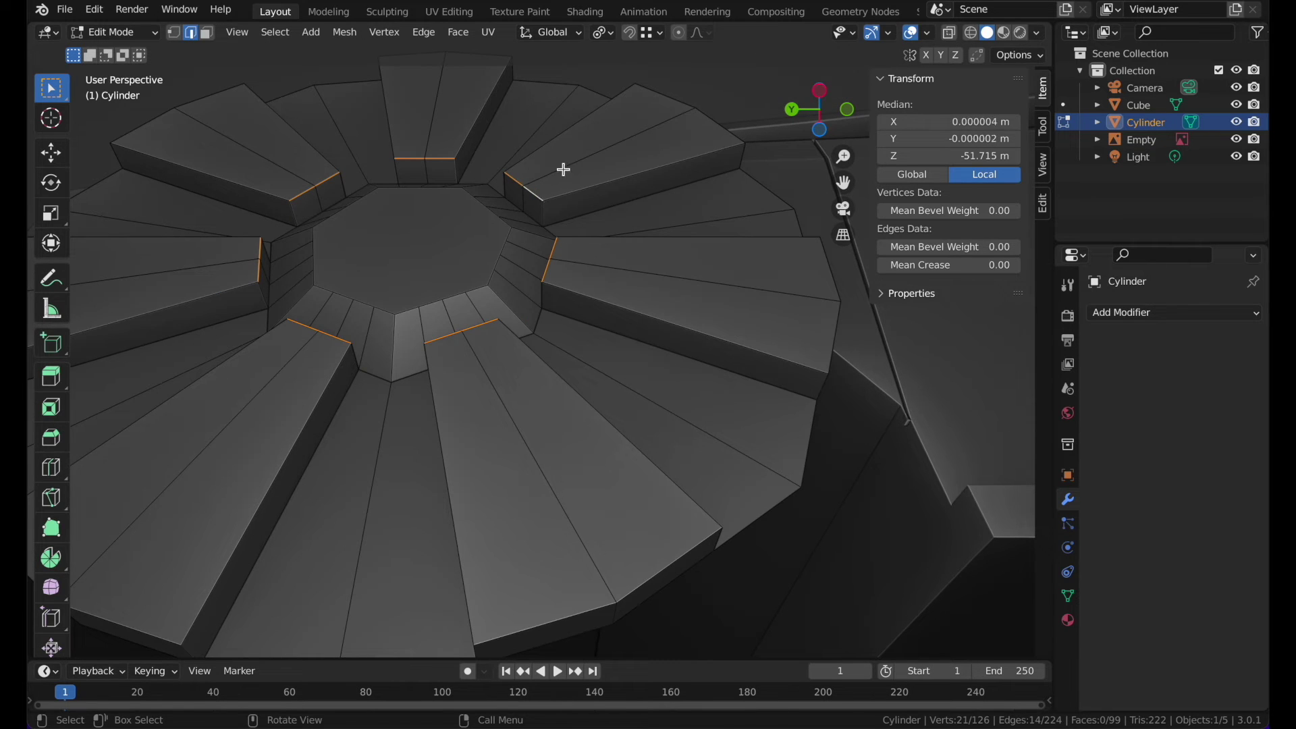
pyautogui.press('g')
pyautogui.press('y')
pyautogui.press('z')
pyautogui.press('x')
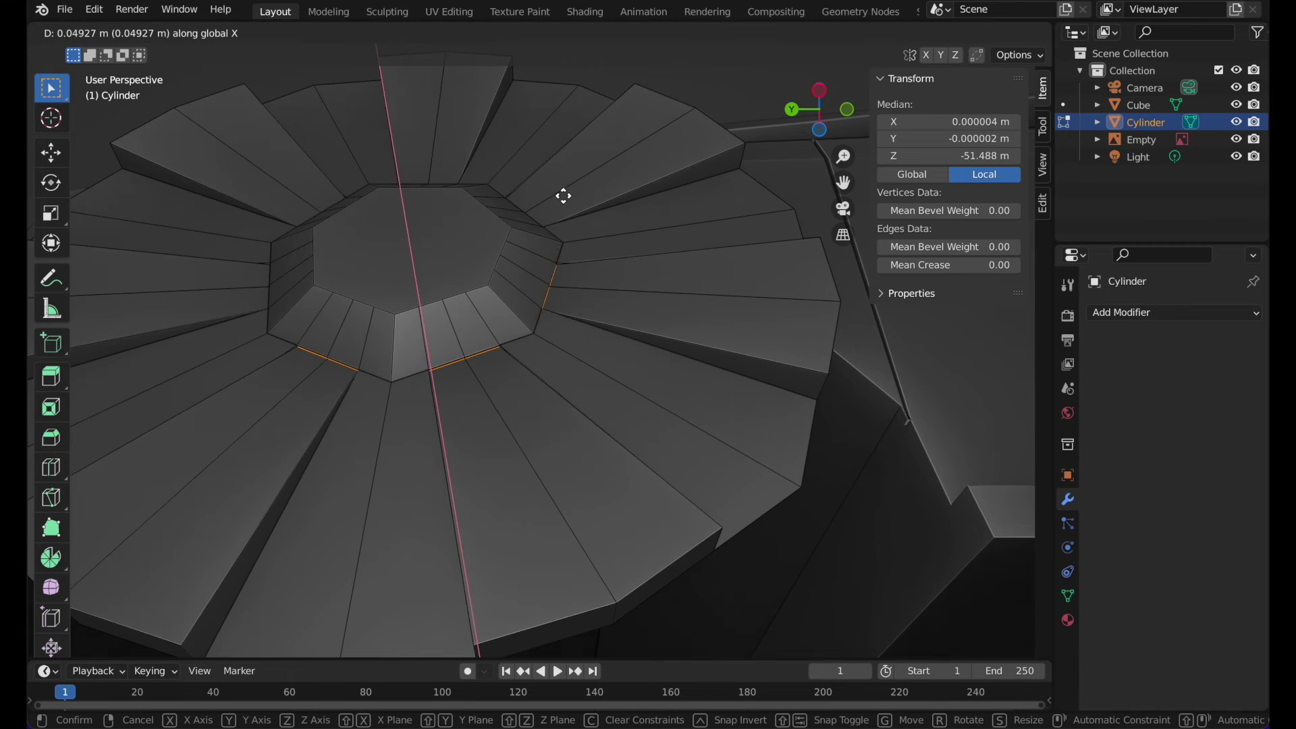
pyautogui.click(564, 196)
# - Compare the spoked wheel with the reference from the left view and inspect it in perspective
pyautogui.press('Tab')
pyautogui.moveTo(564, 197); pyautogui.dragTo(798, 147, button='middle')
pyautogui.scroll(-6, 564, 200)
pyautogui.click(819, 110)
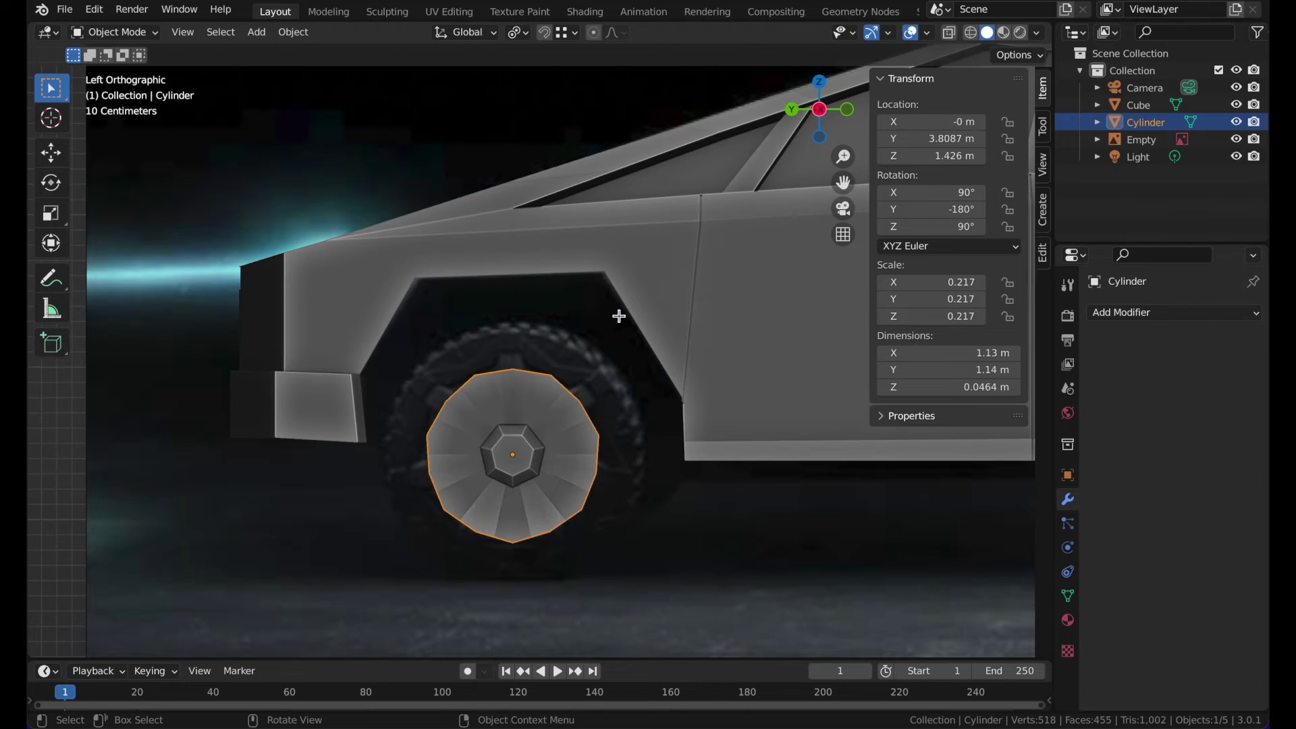
pyautogui.press('Tab')
pyautogui.hotkey('alt', 'z')
pyautogui.keyDown('shift'); pyautogui.moveTo(529, 321); pyautogui.dragTo(533, 328, button='middle'); pyautogui.keyUp('shift')
pyautogui.press('Tab')
pyautogui.press('z')
pyautogui.click(615, 327)
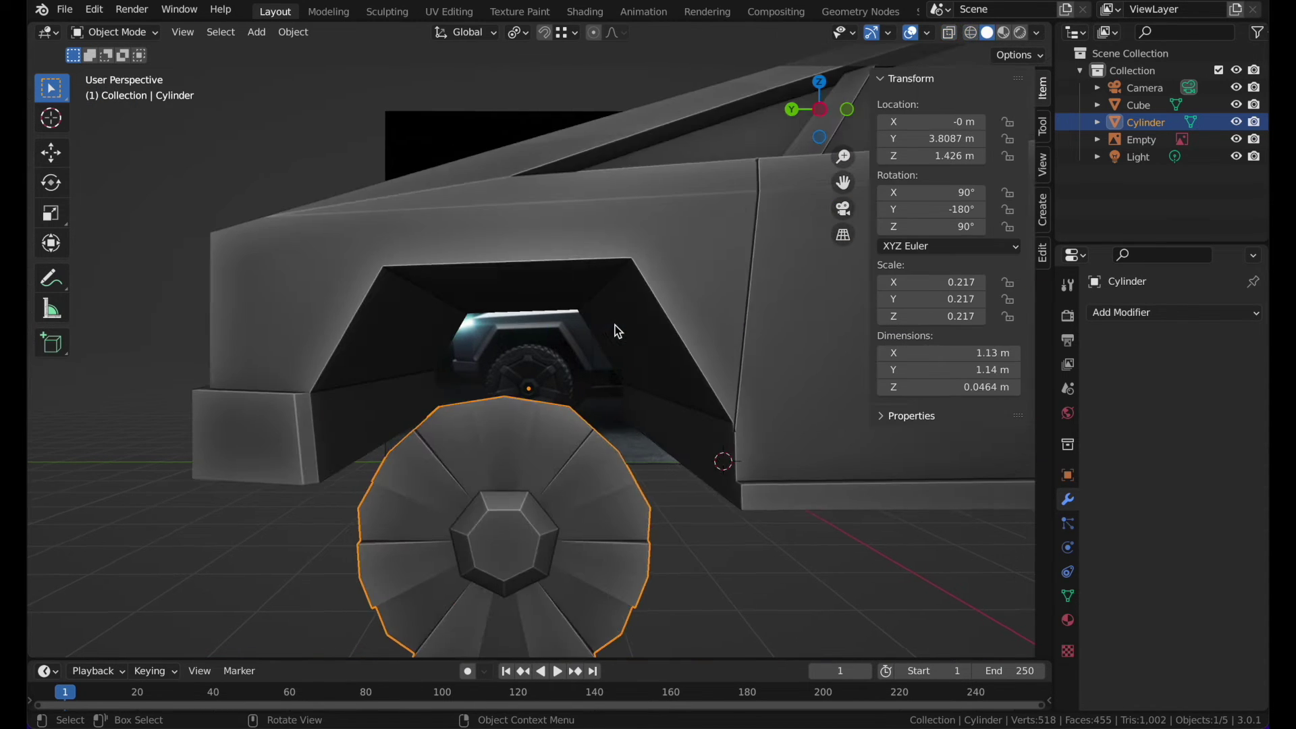
pyautogui.moveTo(615, 327); pyautogui.dragTo(614, 326, button='middle')
# - Select the outer end faces of all seven spokes and extrude them about 0.078 m beyond the disc
pyautogui.press('Tab')
pyautogui.scroll(4, 615, 325)
pyautogui.hotkey('alt', 'a')
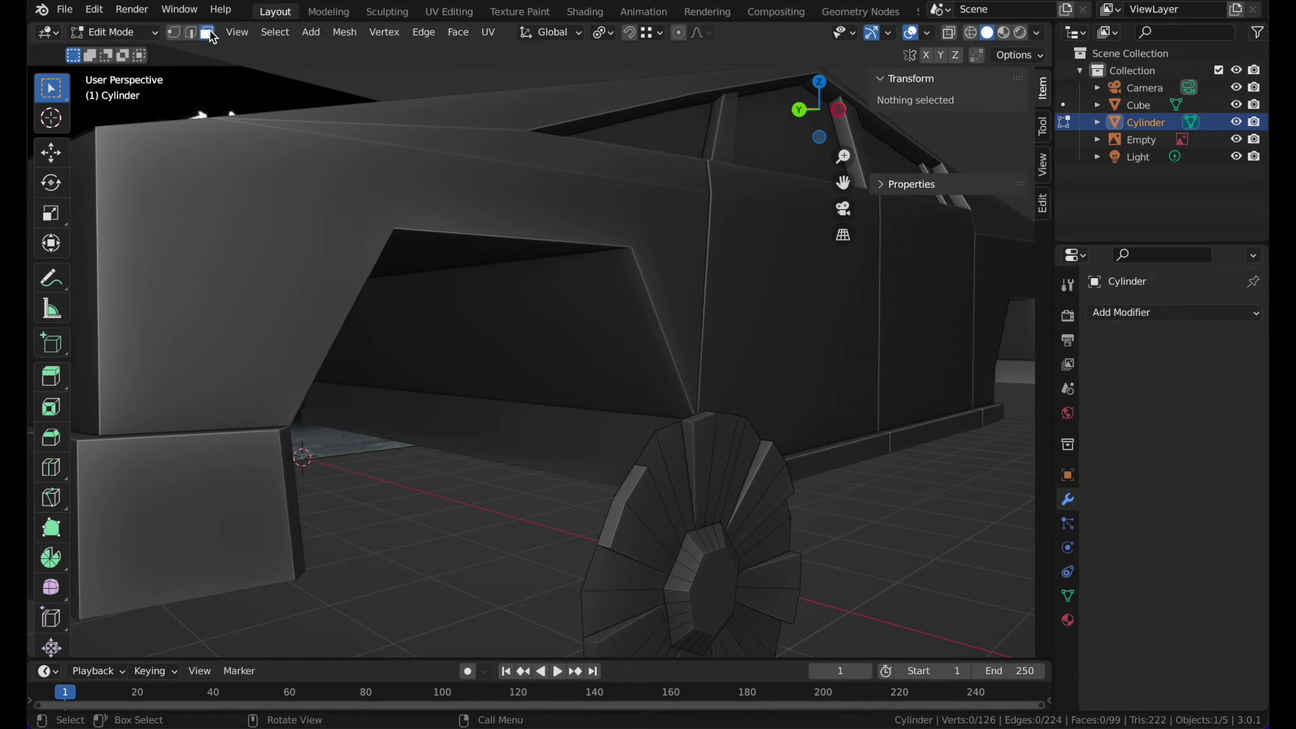
pyautogui.keyDown('alt'); pyautogui.click(622, 489); pyautogui.keyUp('alt')
pyautogui.moveTo(623, 489); pyautogui.dragTo(447, 454, button='middle')
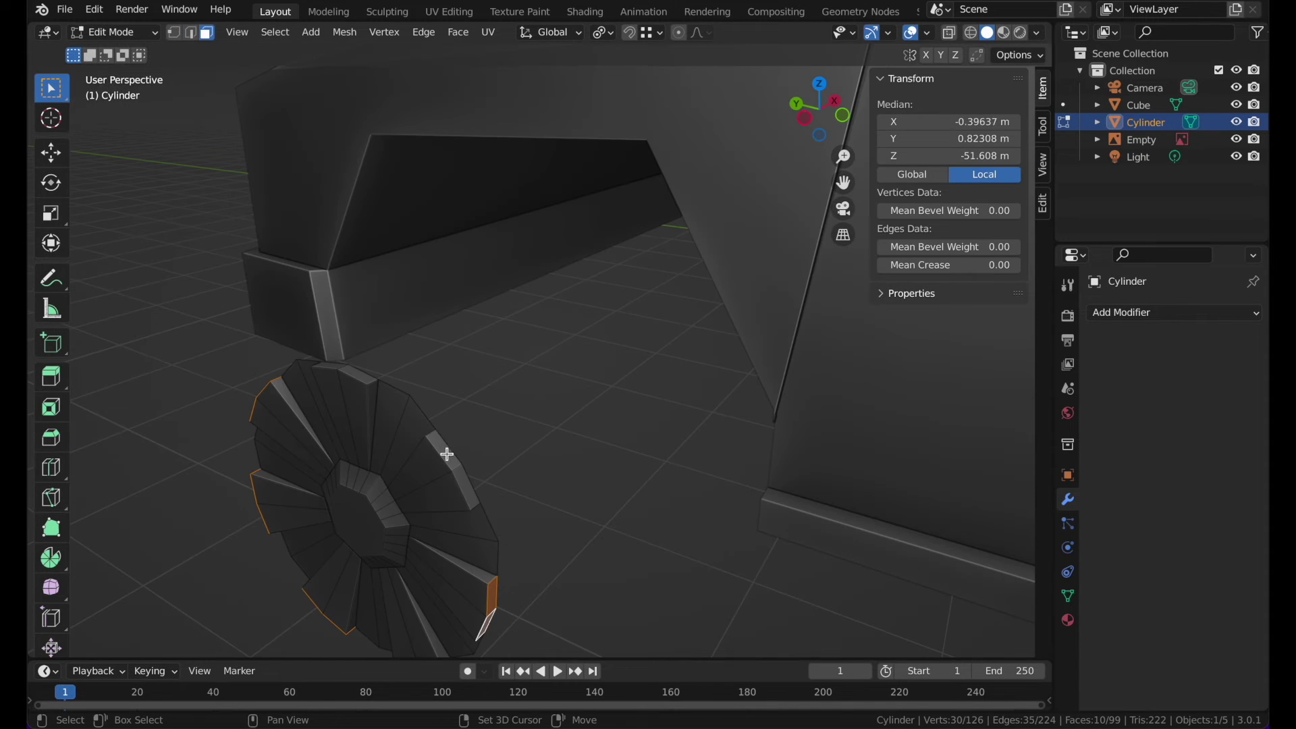
pyautogui.keyDown('shift'); pyautogui.click(357, 372); pyautogui.keyUp('shift')
pyautogui.moveTo(357, 372); pyautogui.dragTo(357, 371, button='middle')
pyautogui.press('e')
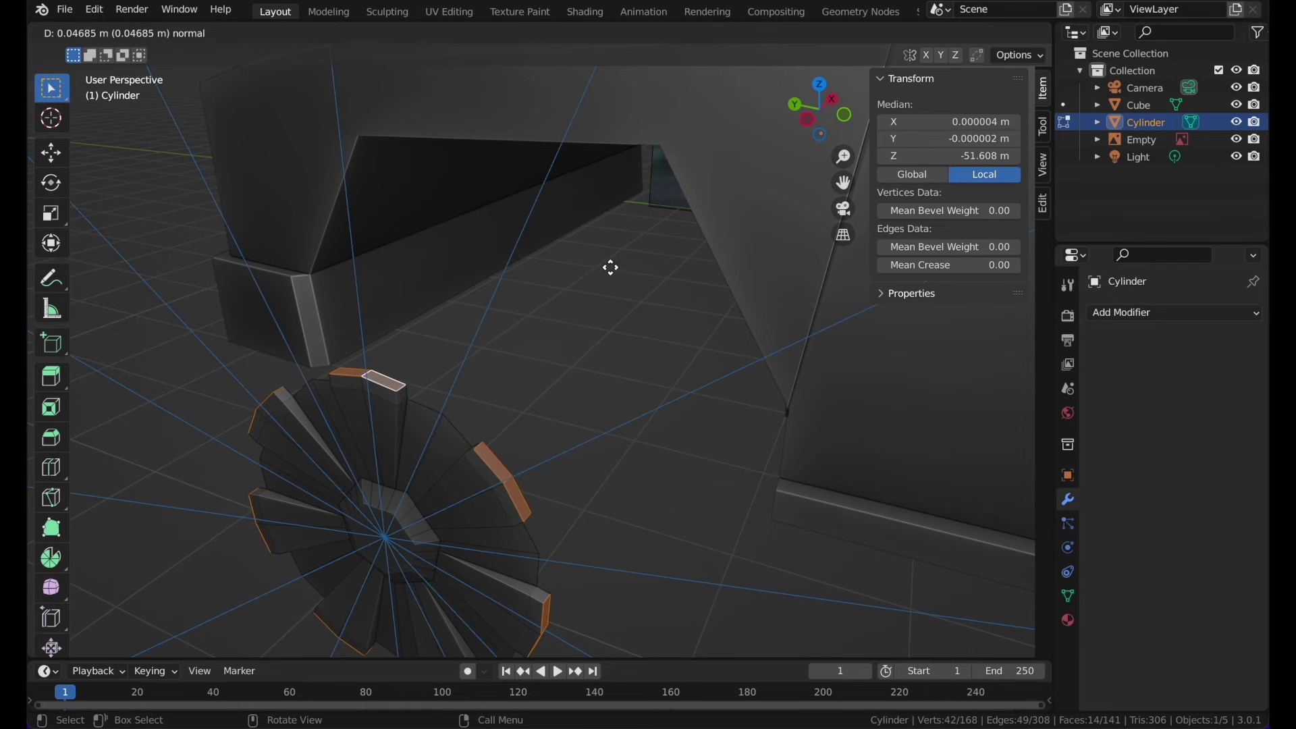
pyautogui.click(626, 251)
# - From the left view, scale up the spoke ends to match the reference, making the wheel about 1.27 m across
pyautogui.moveTo(627, 252); pyautogui.dragTo(628, 251, button='middle')
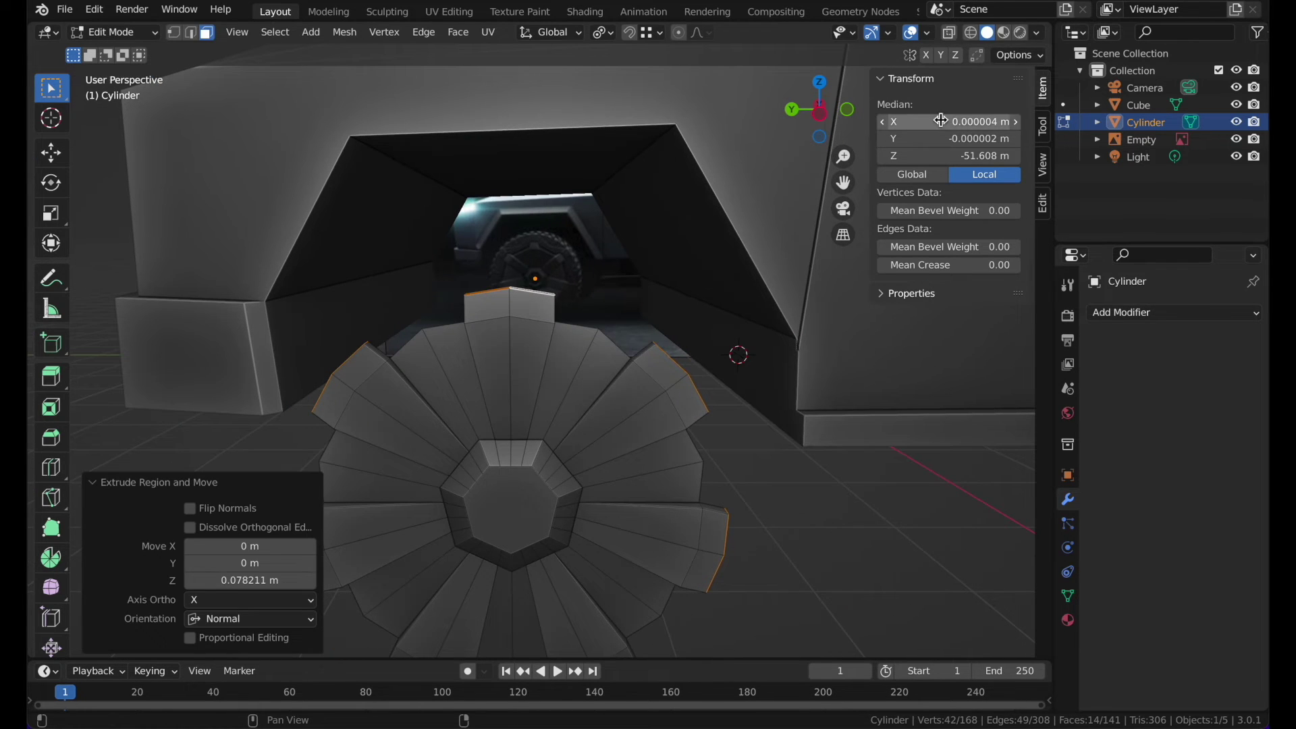
pyautogui.click(831, 127)
pyautogui.press('s')
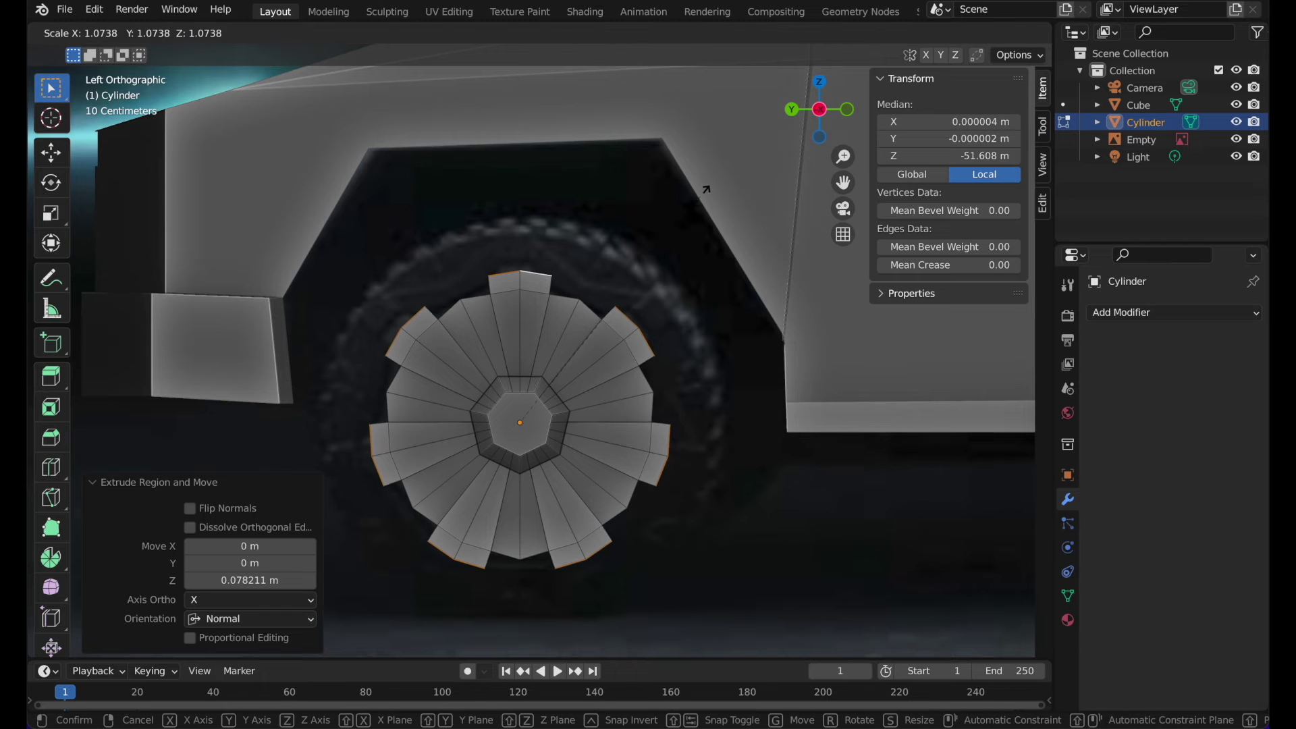
pyautogui.click(712, 194)
pyautogui.press('z')
pyautogui.click(764, 200)
pyautogui.press('Tab')
pyautogui.press('z')
pyautogui.click(570, 234)
pyautogui.keyDown('shift'); pyautogui.scroll(2, 570, 235); pyautogui.keyUp('shift')
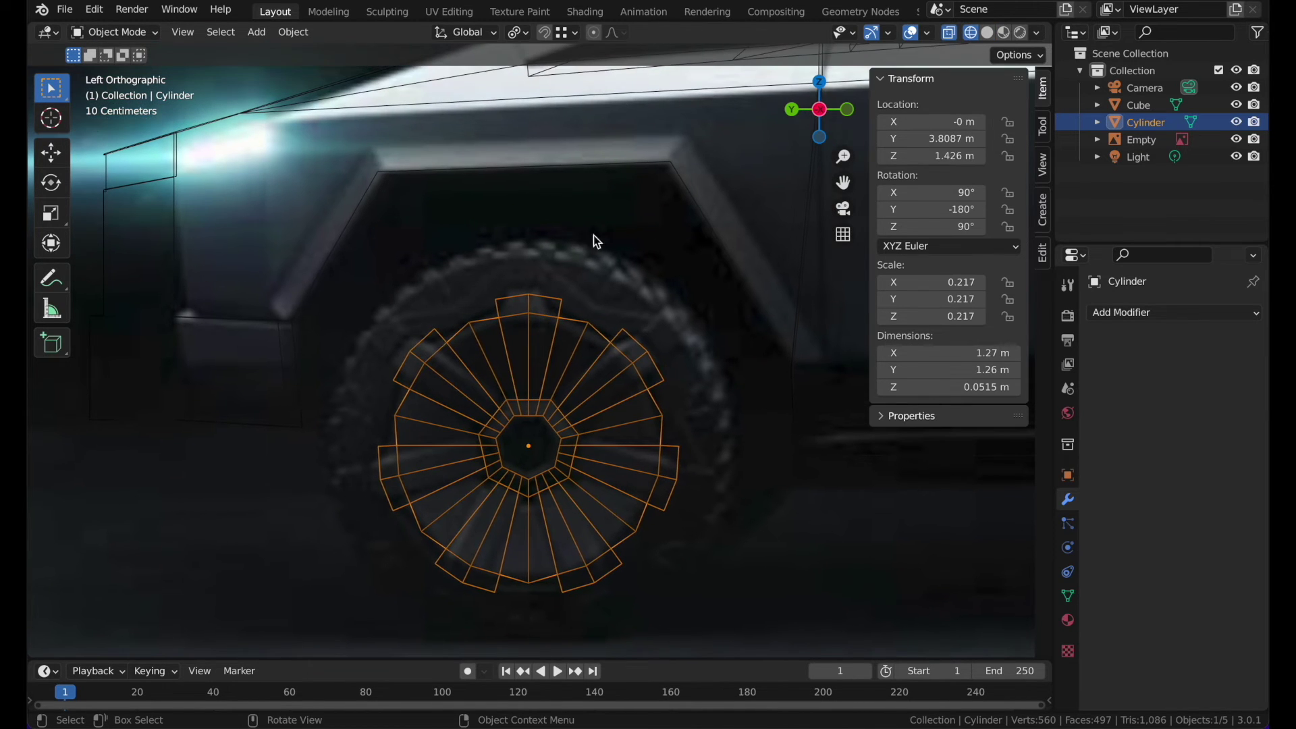
pyautogui.press('z')
pyautogui.click(628, 273)
# - Add a mesh cylinder with 16 vertices for the tire
pyautogui.hotkey('shift', 'a')
pyautogui.moveTo(448, 303)
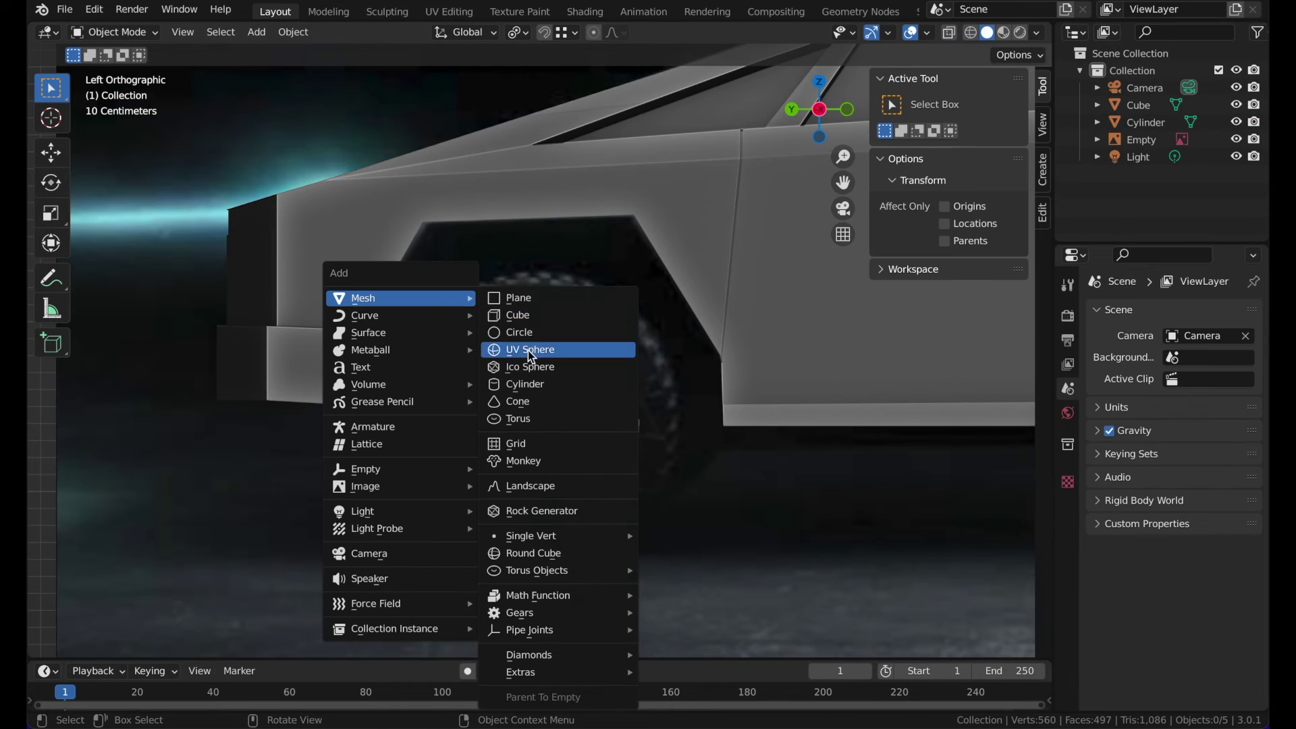
pyautogui.click(533, 384)
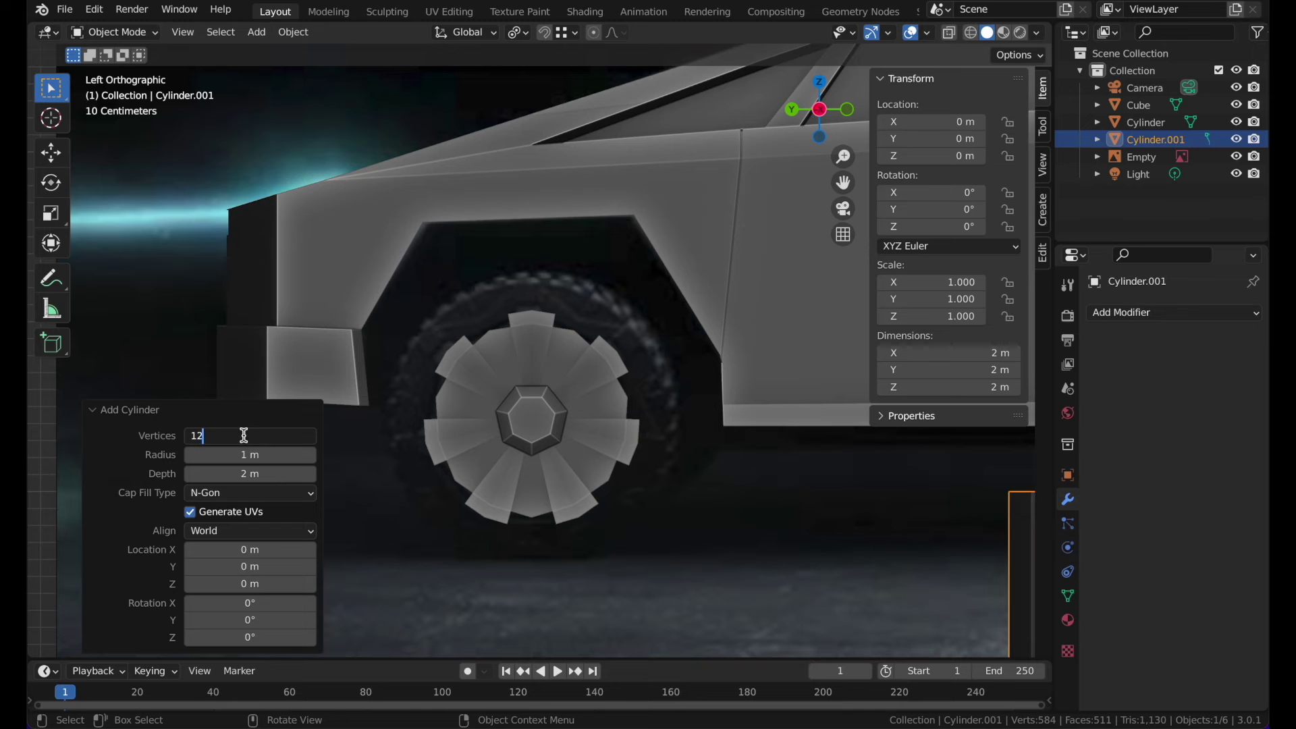
pyautogui.press('Return')
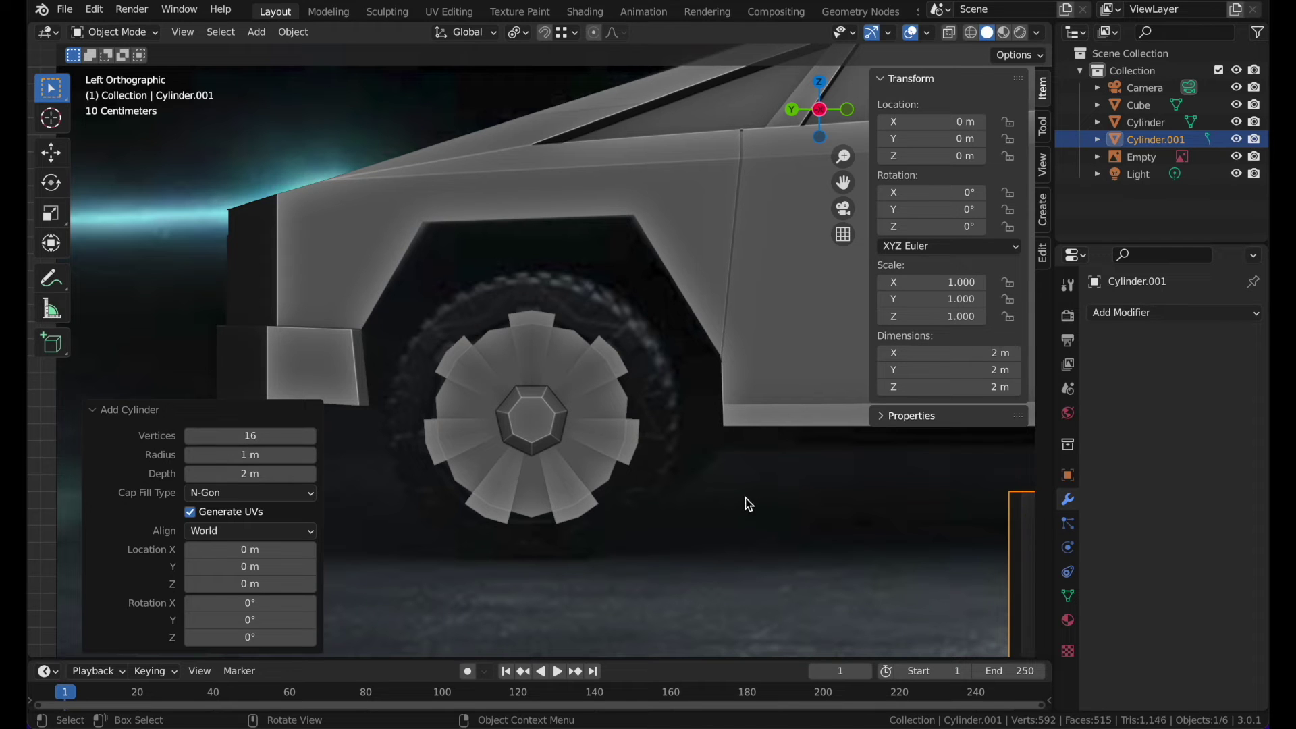
# - Move the new cylinder near the front wheel and rotate it 90° about X and 90° about Z
pyautogui.press('g')
pyautogui.click(195, 265)
pyautogui.write('r90')
pyautogui.press('Return')
pyautogui.press('r')
pyautogui.press('z')
pyautogui.press('Return')
pyautogui.write('rz90')
pyautogui.press('Return')
# - Center the cylinder on the front wheel and scale it down to about 1.7 m across to match the reference tire
pyautogui.press('g')
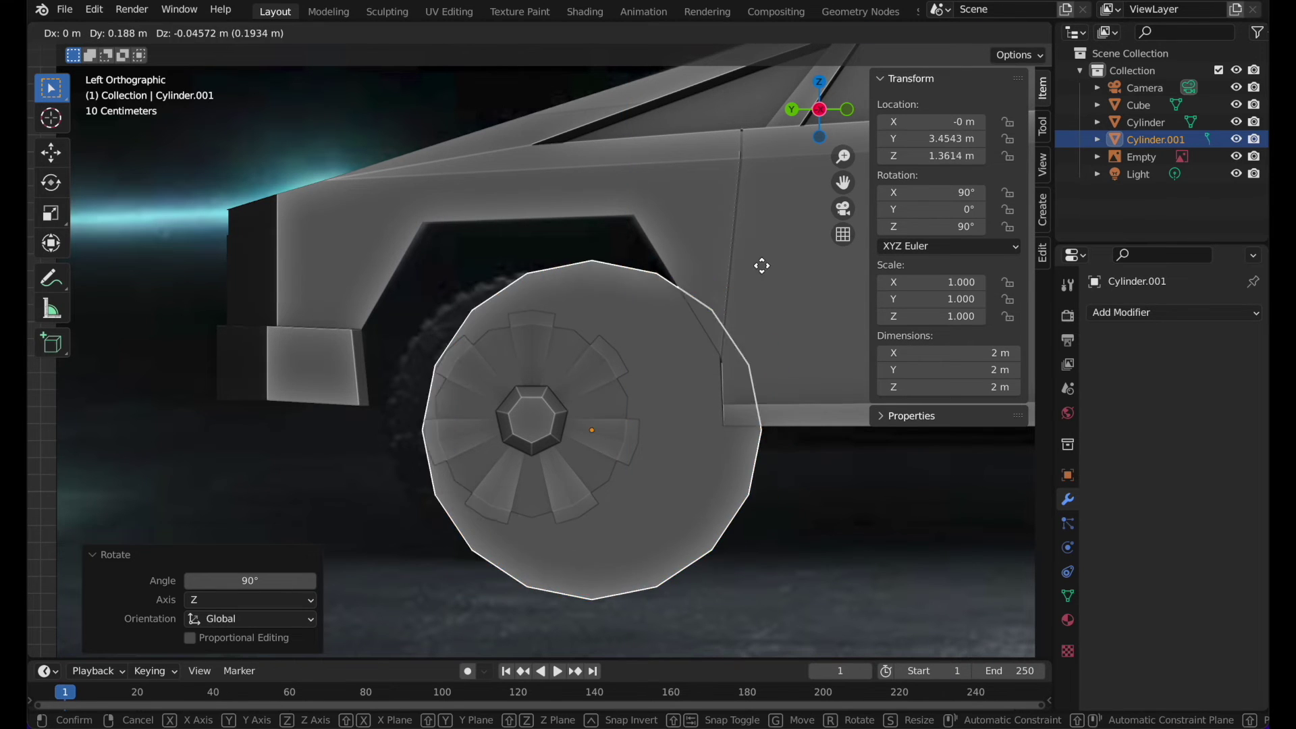
pyautogui.click(728, 256)
pyautogui.press('s')
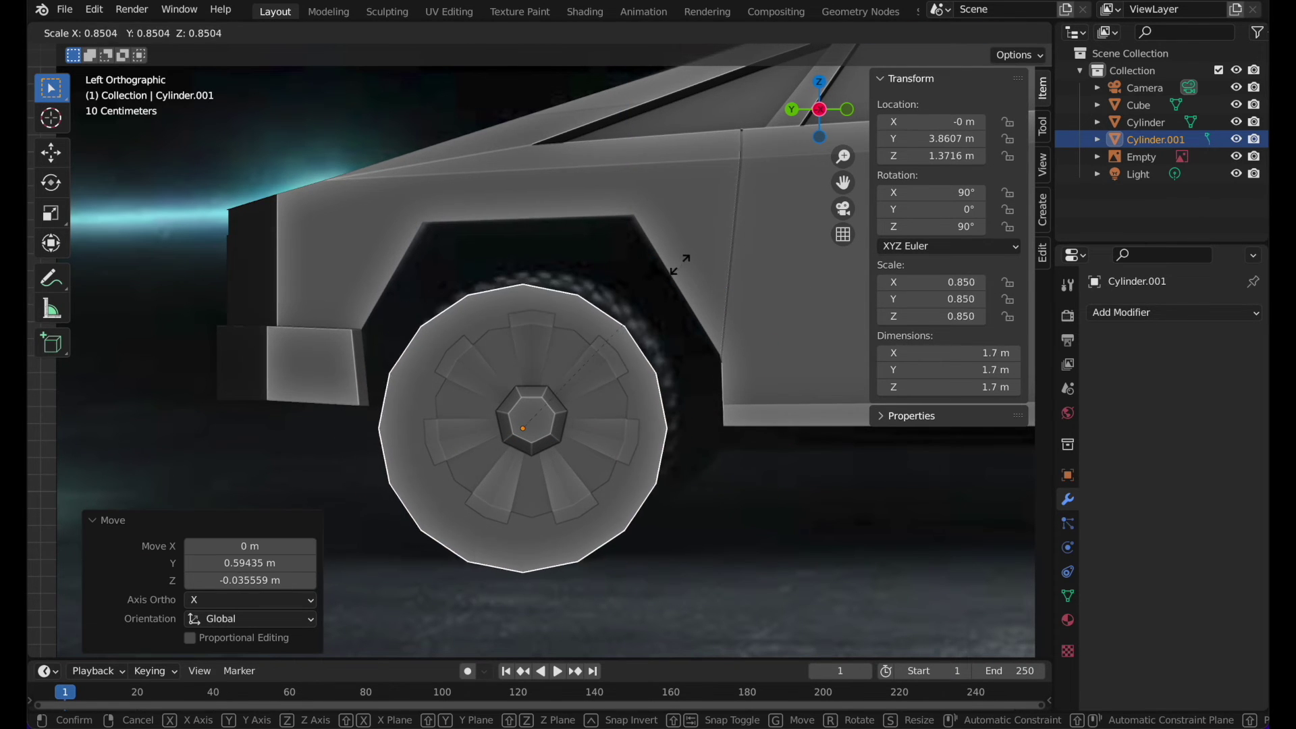
pyautogui.click(678, 266)
pyautogui.press('g')
pyautogui.click(688, 248)
# - Move the cylinder about 10.3 m along negative X to the spoked wheel
pyautogui.moveTo(688, 248); pyautogui.dragTo(689, 248, button='middle')
pyautogui.press('g')
pyautogui.press('y')
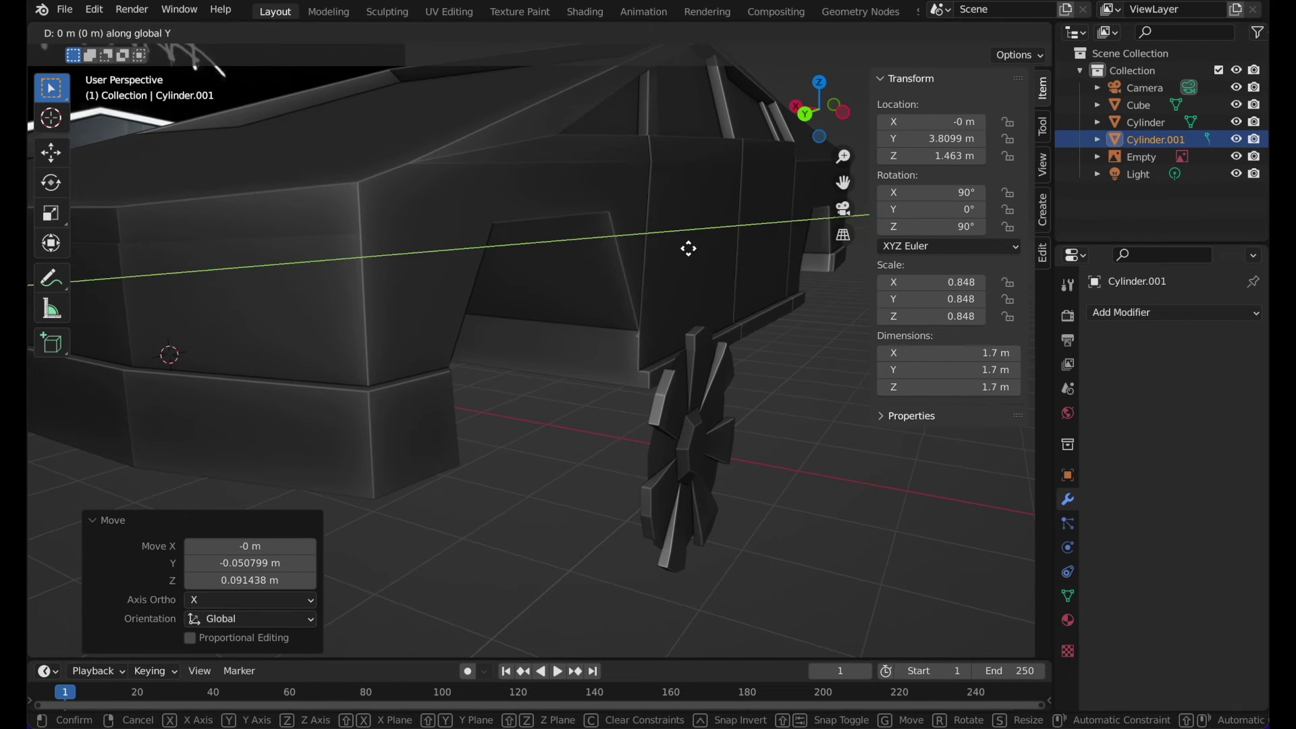
pyautogui.press('x')
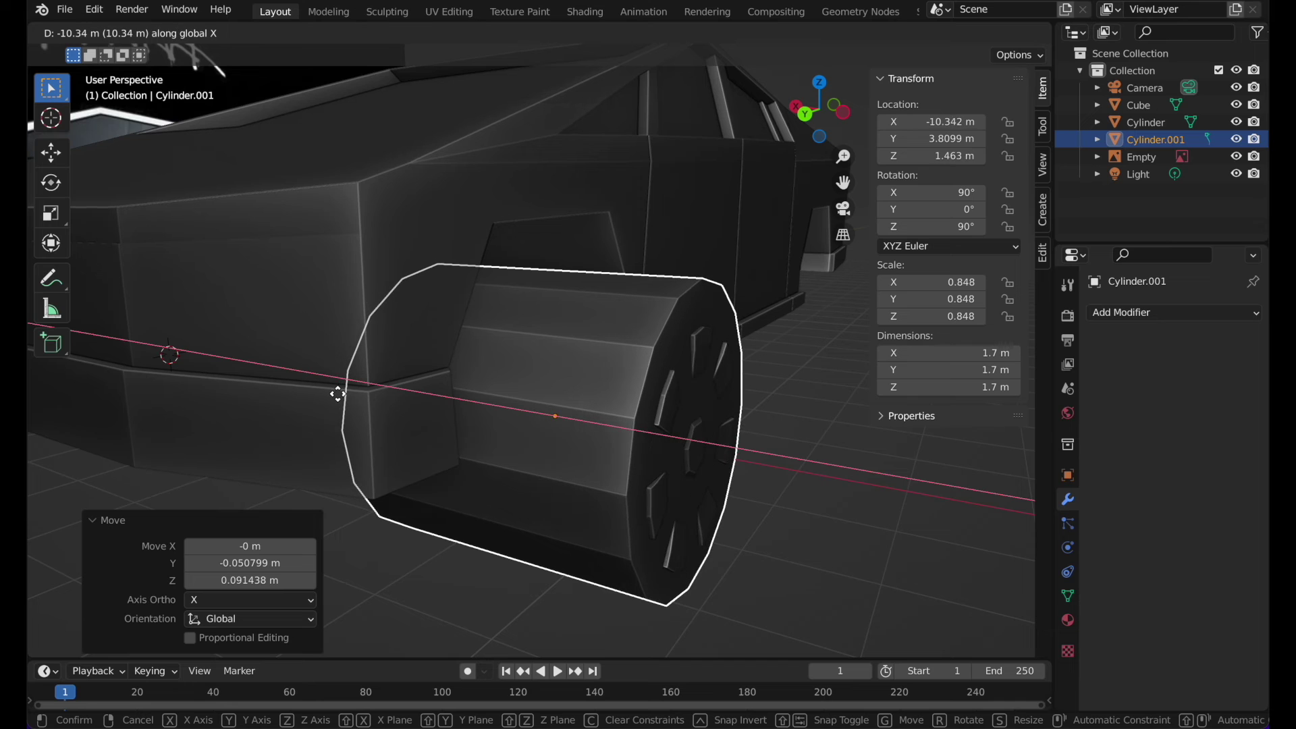
pyautogui.click(335, 397)
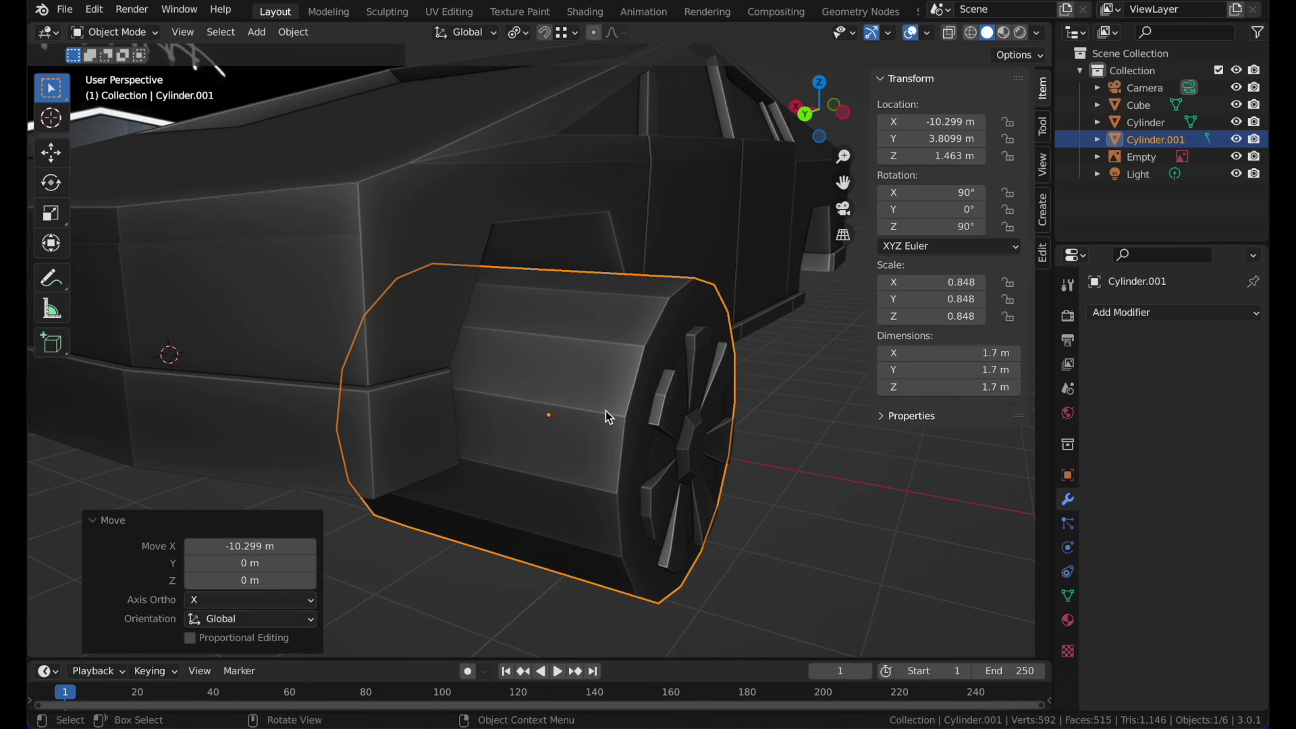
# - Narrow the tire cylinder along X to about 0.67 m wide and reposition it around the spoked wheel at X about -10.82 m
pyautogui.press('s')
pyautogui.press('x')
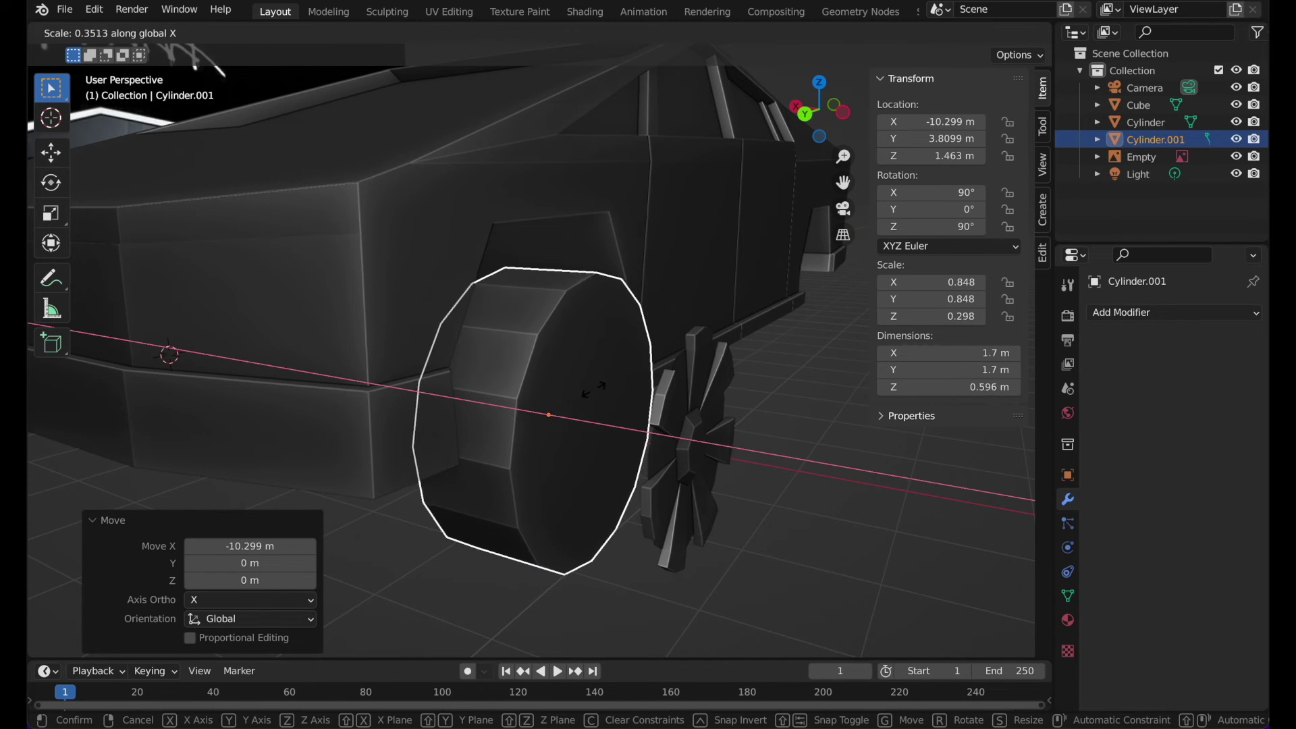
pyautogui.click(601, 387)
pyautogui.press('g')
pyautogui.press('x')
pyautogui.click(683, 408)
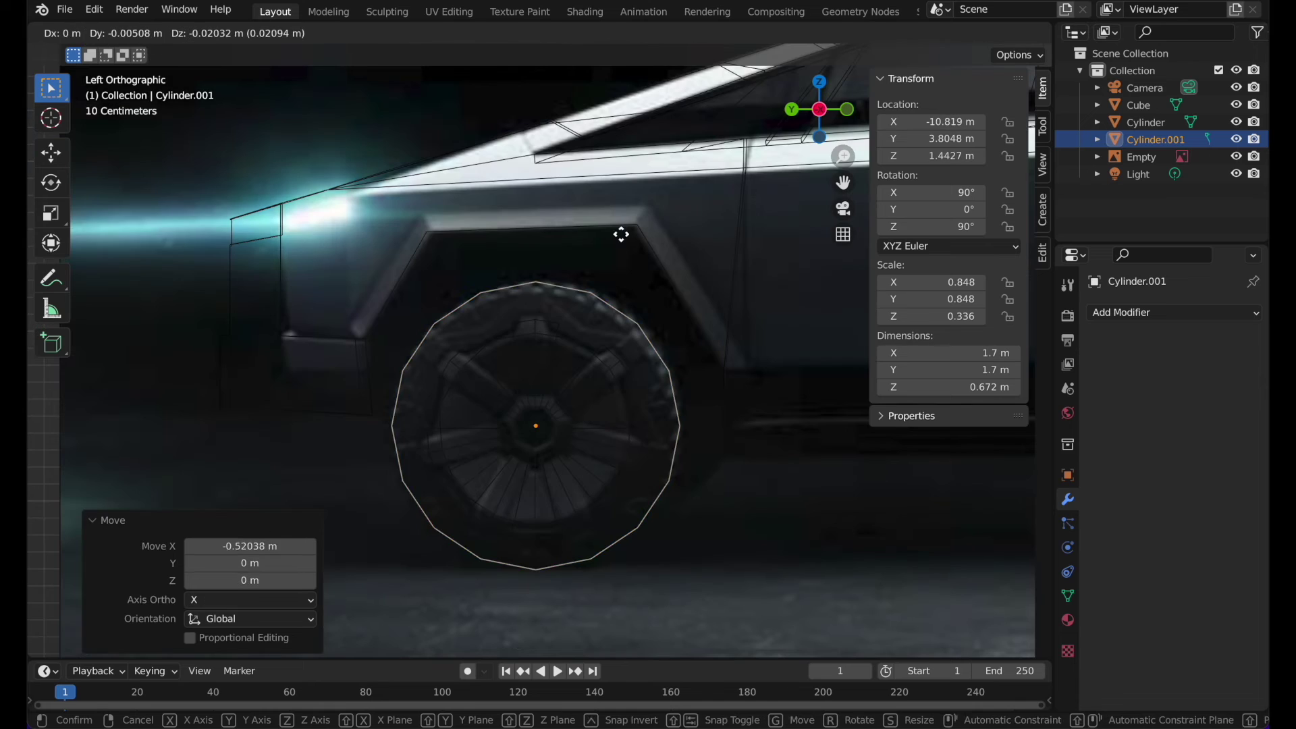
pyautogui.click(621, 234)
# - Select the tire cylinder's outer side face and inset it
pyautogui.press('Tab')
pyautogui.moveTo(597, 293); pyautogui.dragTo(554, 314, button='middle')
pyautogui.hotkey('alt', 'a')
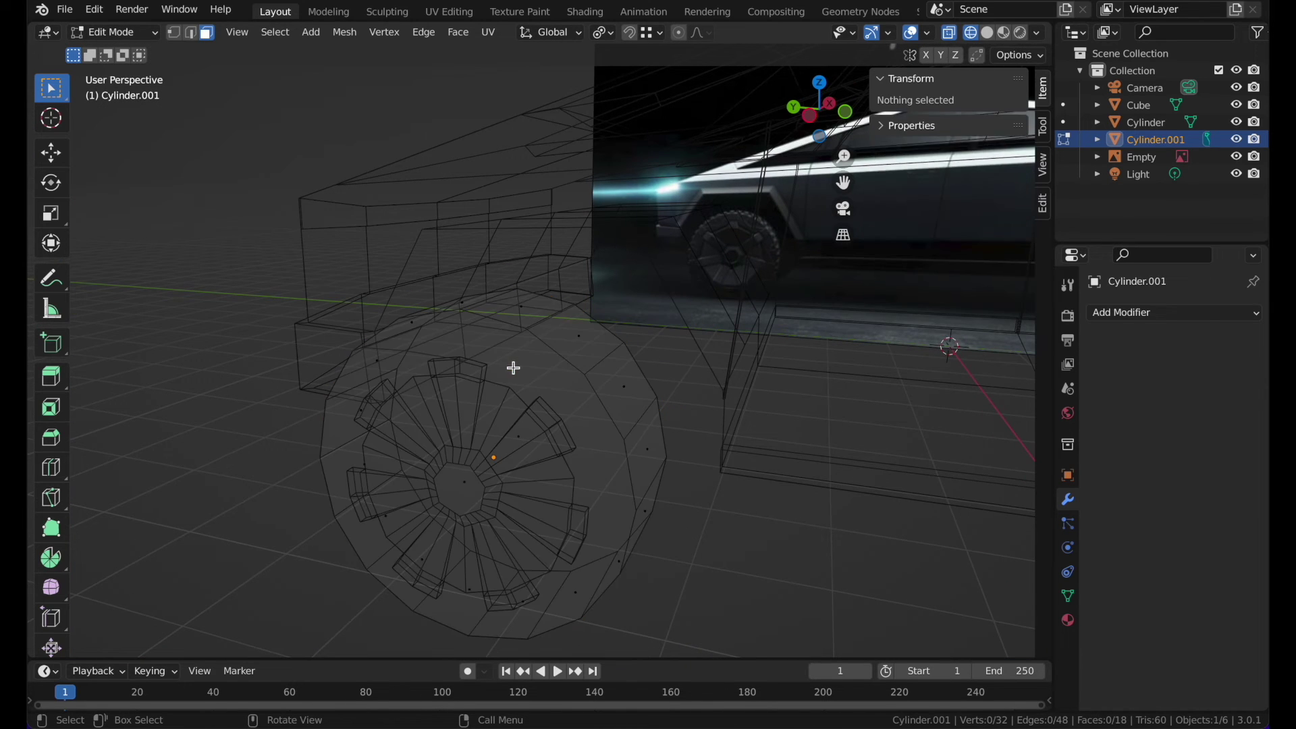
pyautogui.moveTo(513, 368); pyautogui.dragTo(493, 375, button='middle')
pyautogui.click(453, 484)
pyautogui.press('z')
pyautogui.click(681, 291)
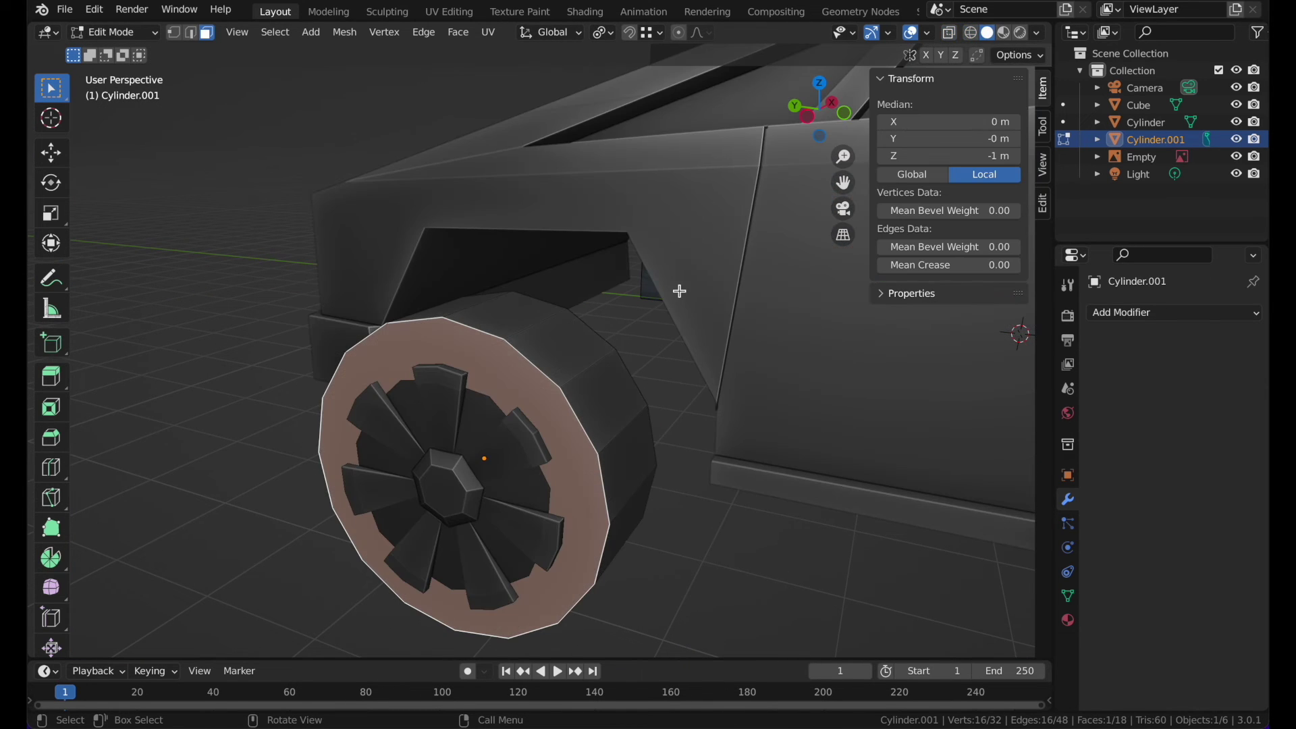
pyautogui.press('i')
pyautogui.click(677, 233)
# - Extrude the inset outer face about 0.06 m outward and scale it down to taper the tire's edge
pyautogui.press('e')
pyautogui.click(674, 241)
pyautogui.press('s')
pyautogui.click(651, 251)
# - Move the whole tire about 0.1 m along X toward the body so the spokes stand out from it
pyautogui.press('Tab')
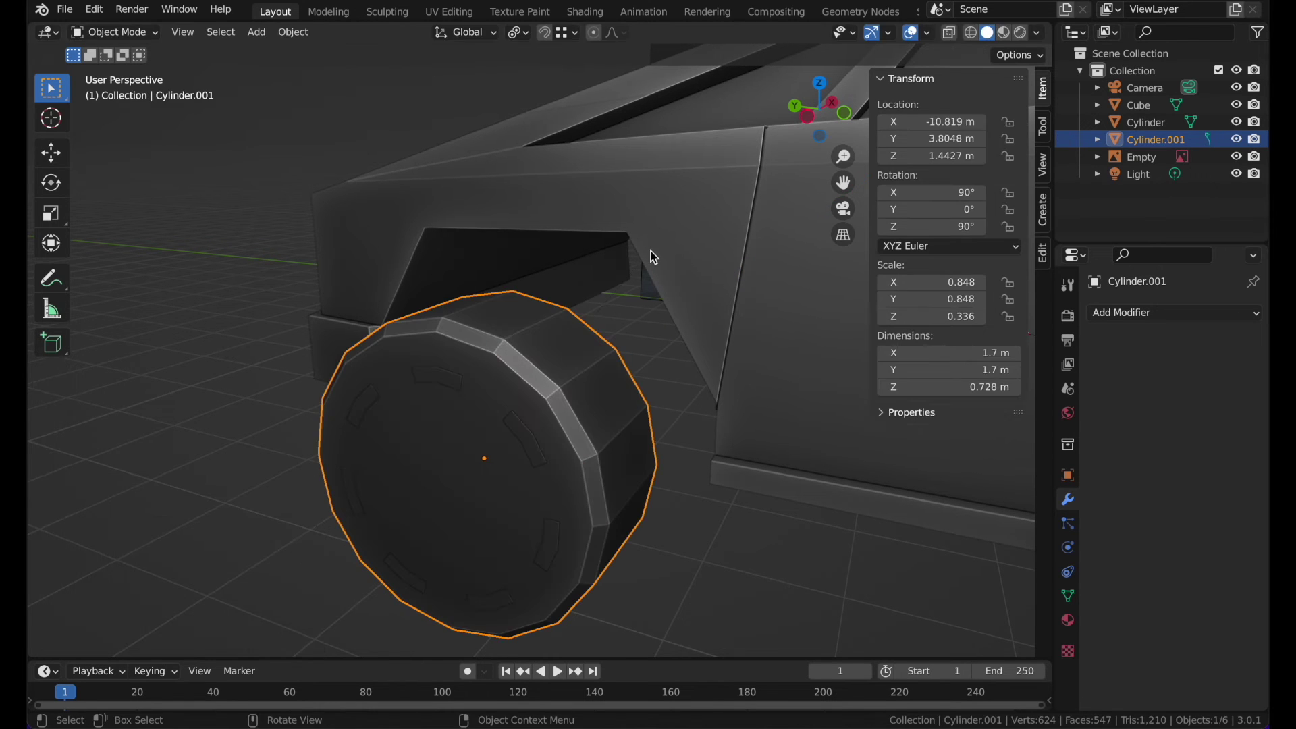
pyautogui.press('x')
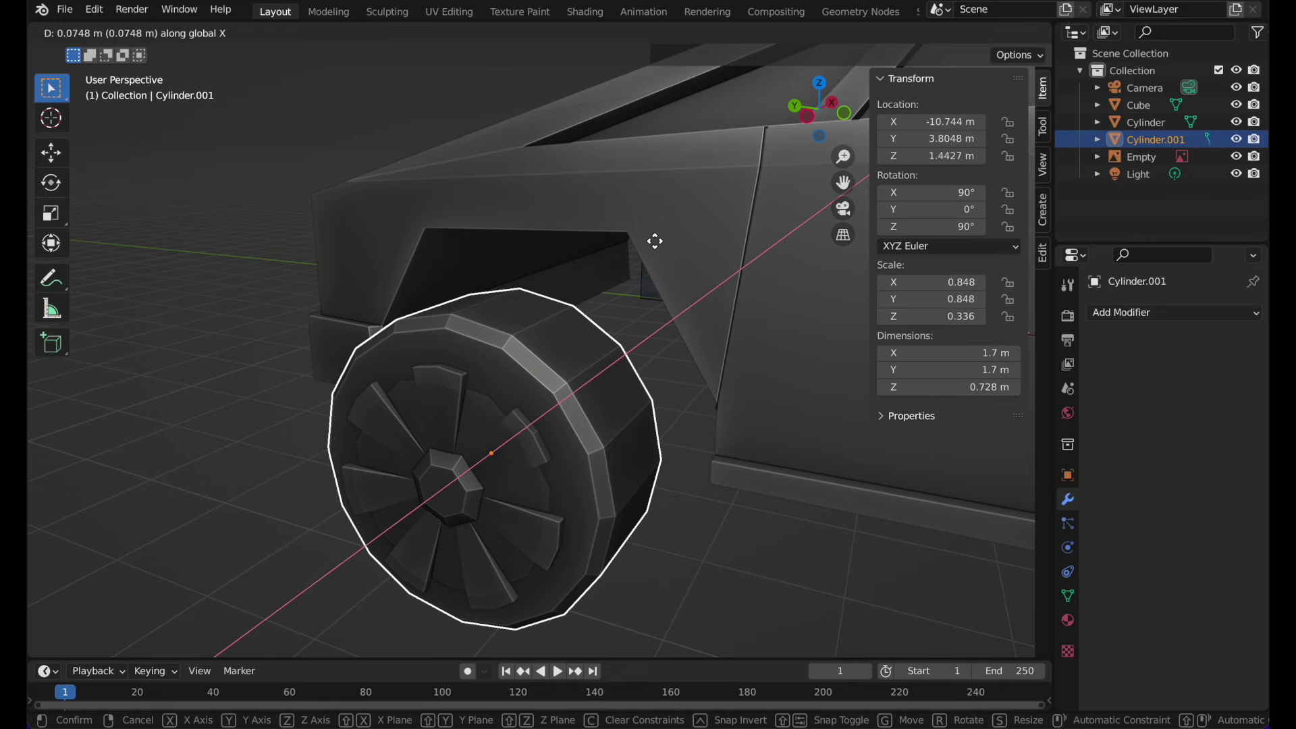
pyautogui.click(663, 242)
# - Inset the tire's outer face by about 0.148 m and extrude it about 0.025 m
pyautogui.press('Tab')
pyautogui.scroll(3, 635, 264)
pyautogui.press('i')
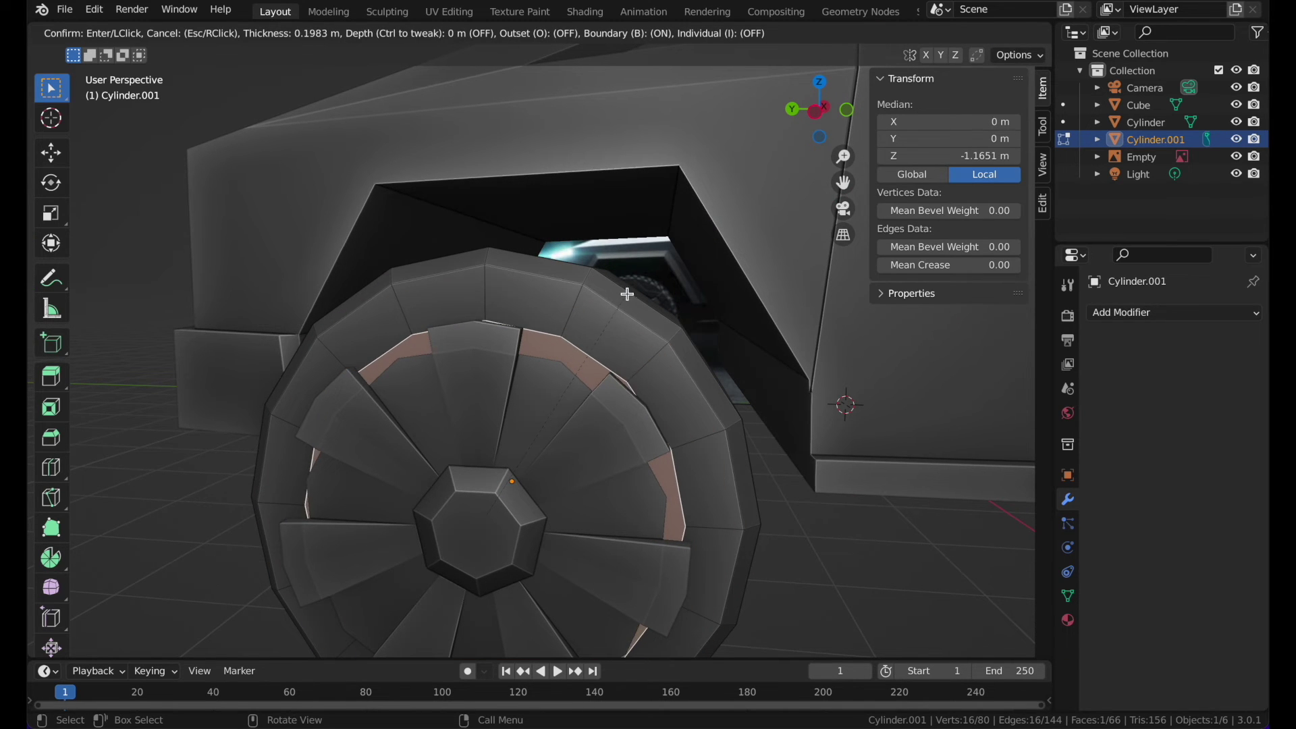
pyautogui.click(631, 289)
pyautogui.press('e')
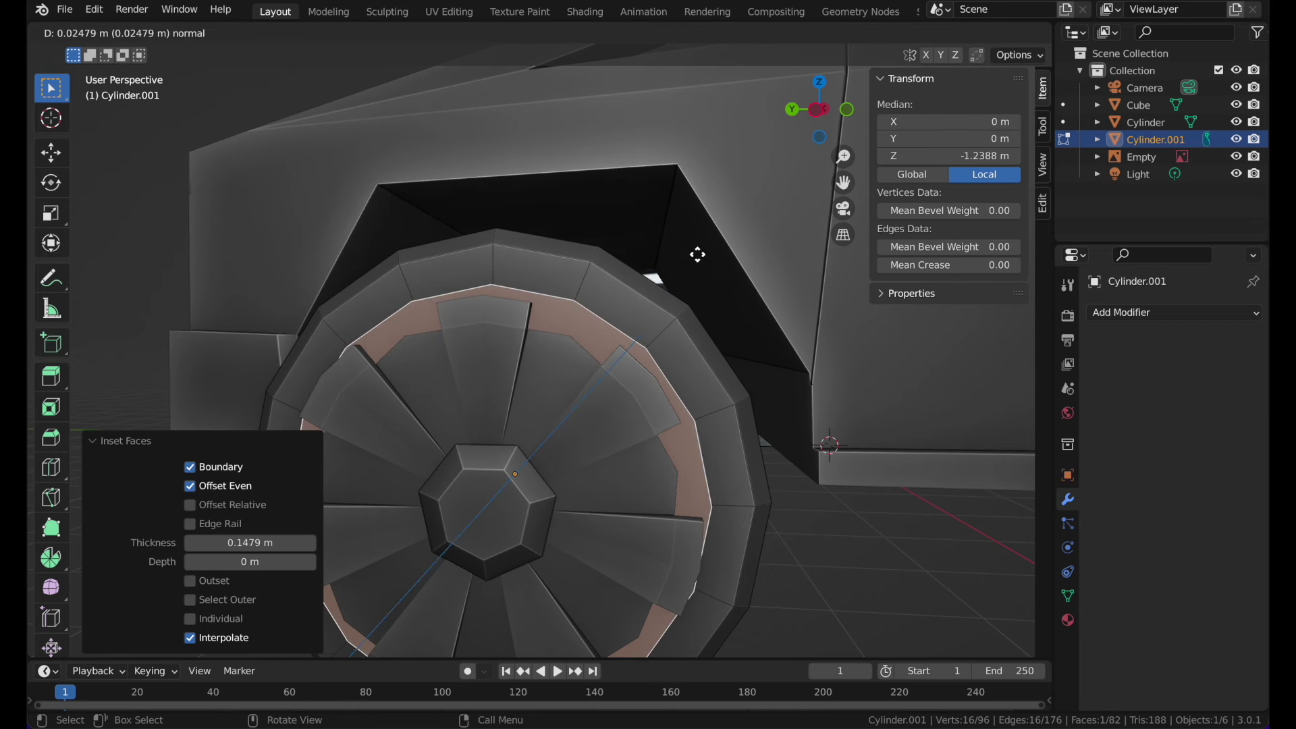
pyautogui.click(697, 254)
# - Select the spoked wheel and move it along X to adjust how deep it sits in the tire
pyautogui.press('Tab')
pyautogui.hscroll(5, 698, 253)
pyautogui.keyDown('shift'); pyautogui.hscroll(-3, 698, 254); pyautogui.keyUp('shift')
pyautogui.hscroll(1, 698, 254)
pyautogui.click(600, 389)
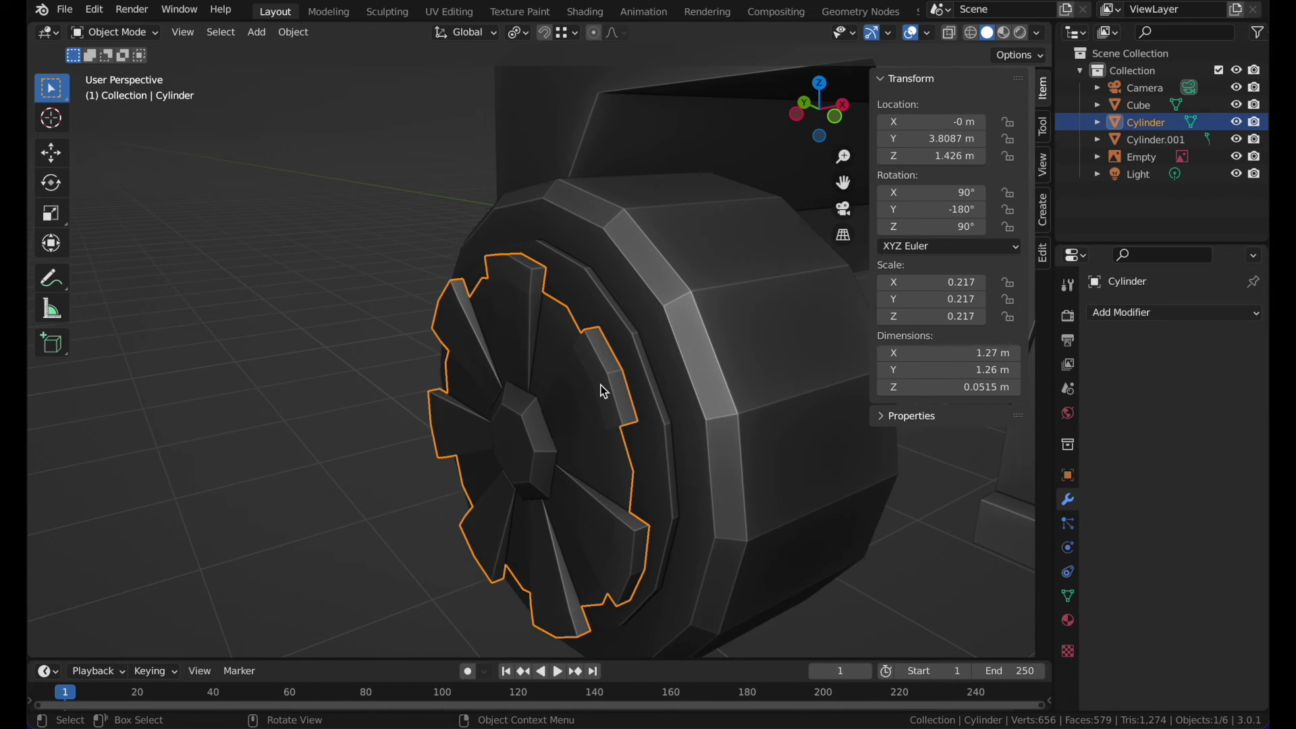
pyautogui.press('g')
pyautogui.press('y')
pyautogui.rightClick(603, 380)
pyautogui.press('g')
pyautogui.press('x')
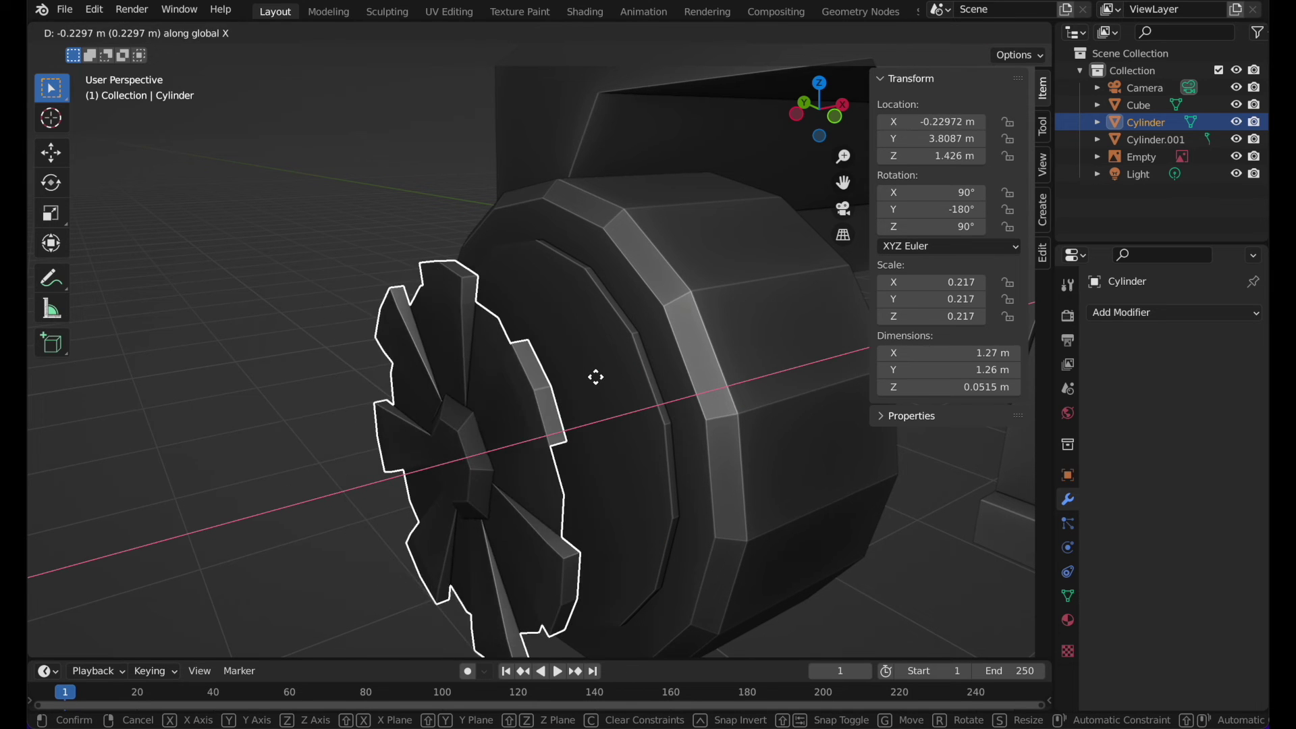
pyautogui.click(603, 377)
# - Readjust the spoked wheel outward along X so its spokes sit on the tire's outer face
pyautogui.moveTo(603, 377); pyautogui.dragTo(663, 379, button='middle')
pyautogui.scroll(-2, 605, 383)
pyautogui.click(789, 568)
pyautogui.click(667, 385)
pyautogui.press('g')
pyautogui.press('x')
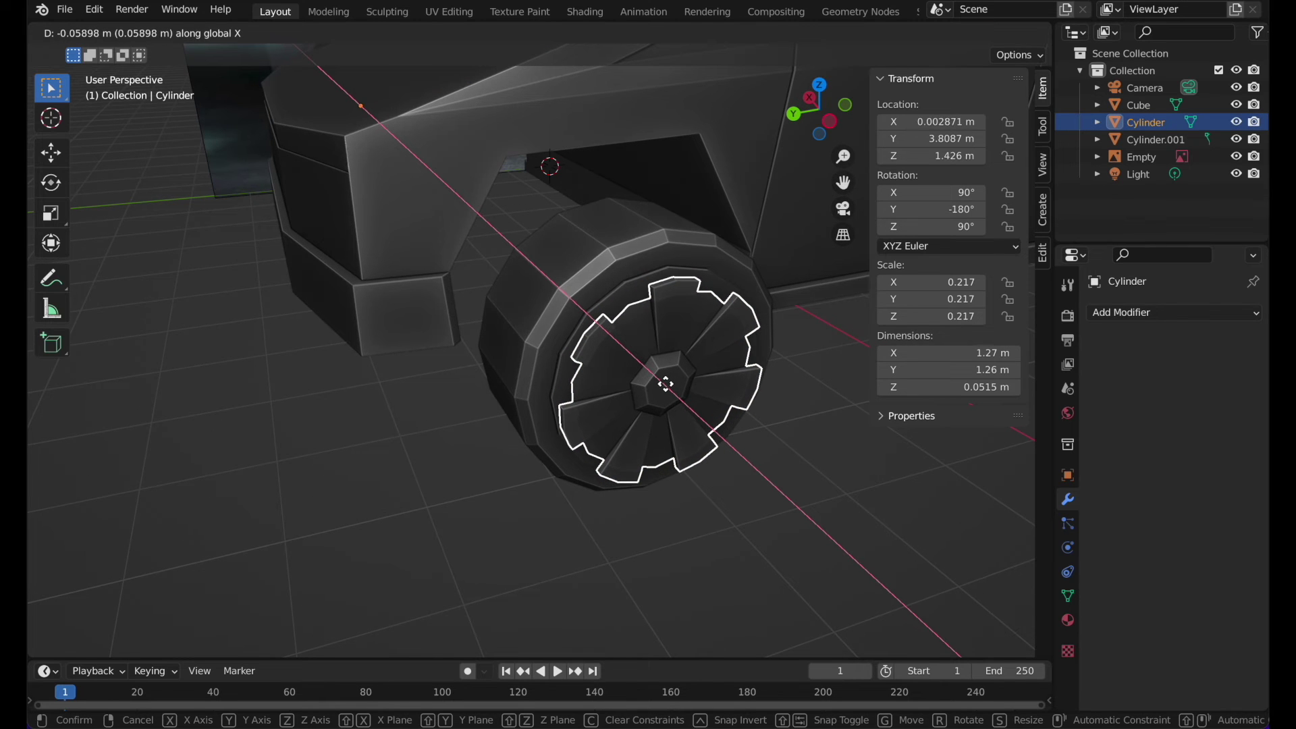
pyautogui.click(718, 455)
# - Extrude the tire's inner side face about 0.056 m and scale it down to taper the inner edge
pyautogui.hotkey('alt', 'a')
pyautogui.moveTo(671, 266); pyautogui.dragTo(675, 272, button='middle')
pyautogui.click(681, 378)
pyautogui.moveTo(680, 378); pyautogui.dragTo(682, 386, button='middle')
pyautogui.click(571, 447)
pyautogui.moveTo(571, 447); pyautogui.dragTo(744, 396, button='middle')
pyautogui.press('e')
pyautogui.click(733, 398)
pyautogui.press('s')
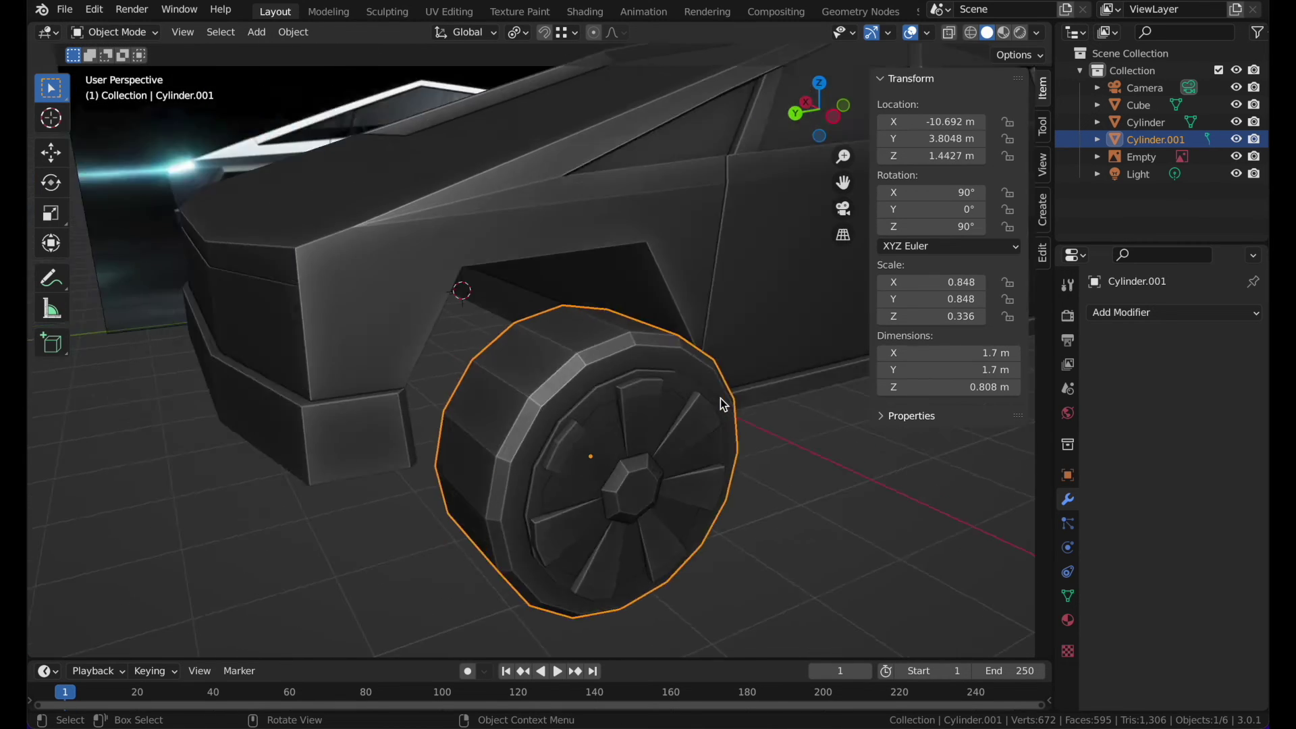
# - Divide the tire tread with three loop cuts around it and one loop cut across each of its 16 segments
pyautogui.moveTo(720, 398); pyautogui.dragTo(306, 391, button='middle')
pyautogui.press('Tab')
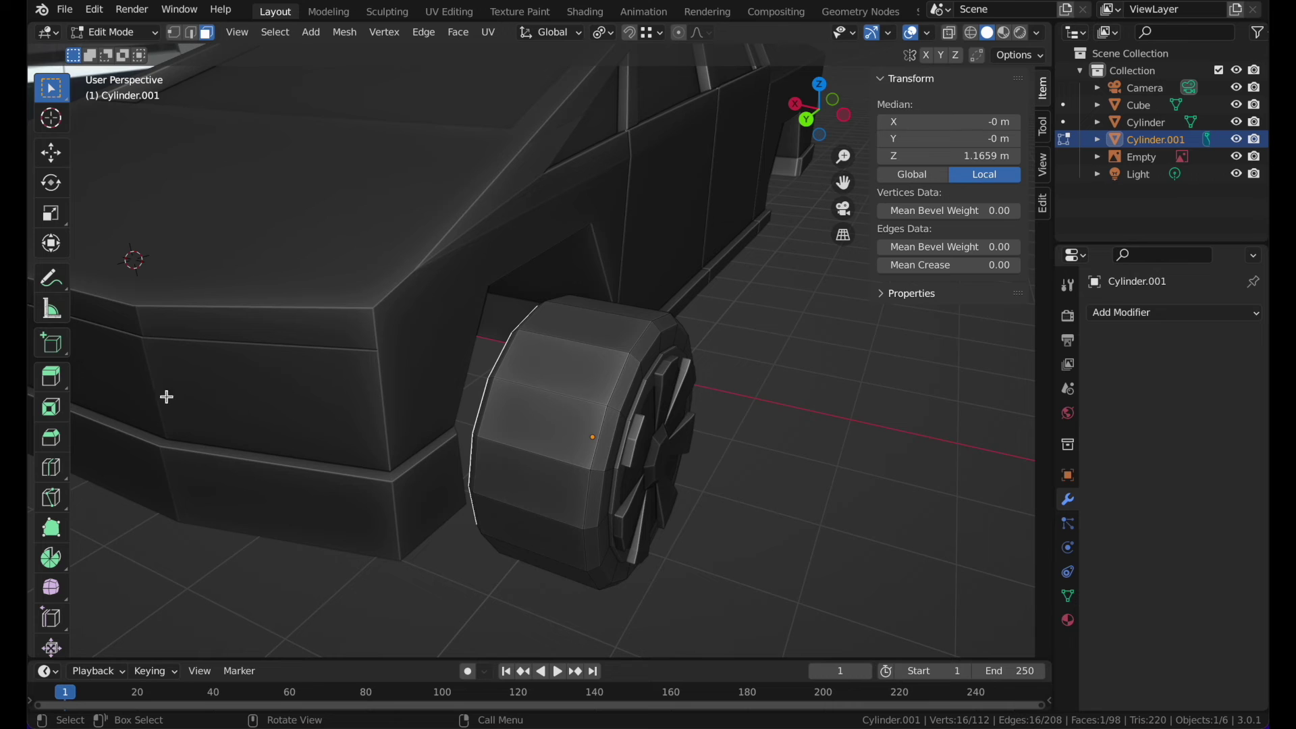
pyautogui.click(508, 391)
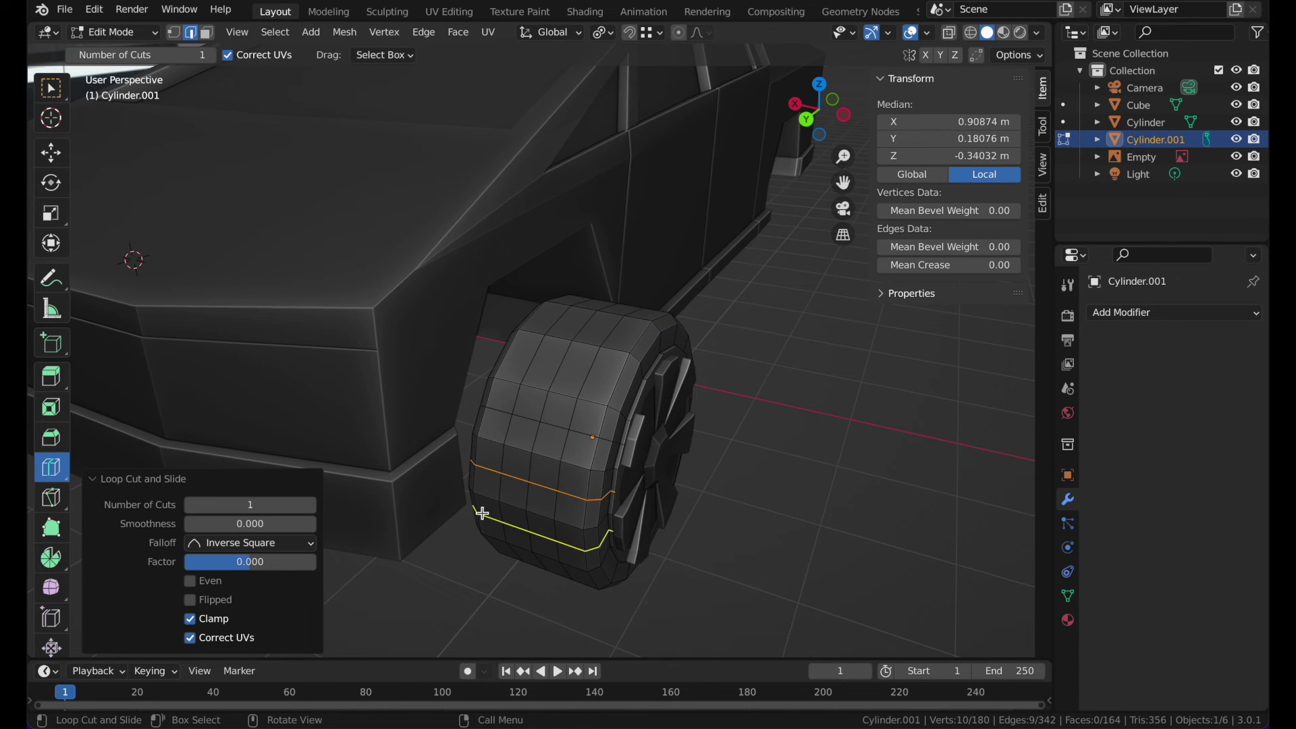
pyautogui.click(499, 393)
pyautogui.moveTo(481, 517); pyautogui.dragTo(282, 79, button='middle')
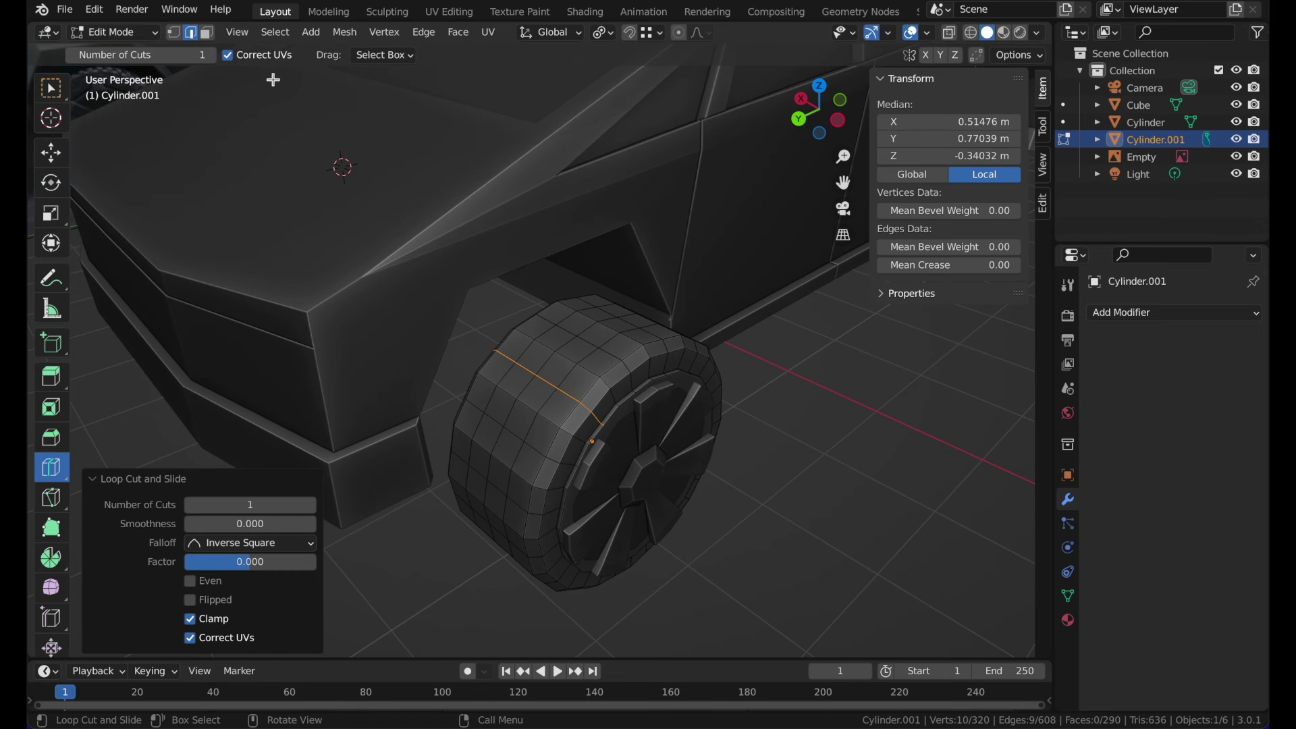
# - Select alternate faces on the tread's outermost face loop and the adjoining loop using Checker Deselect
pyautogui.click(207, 33)
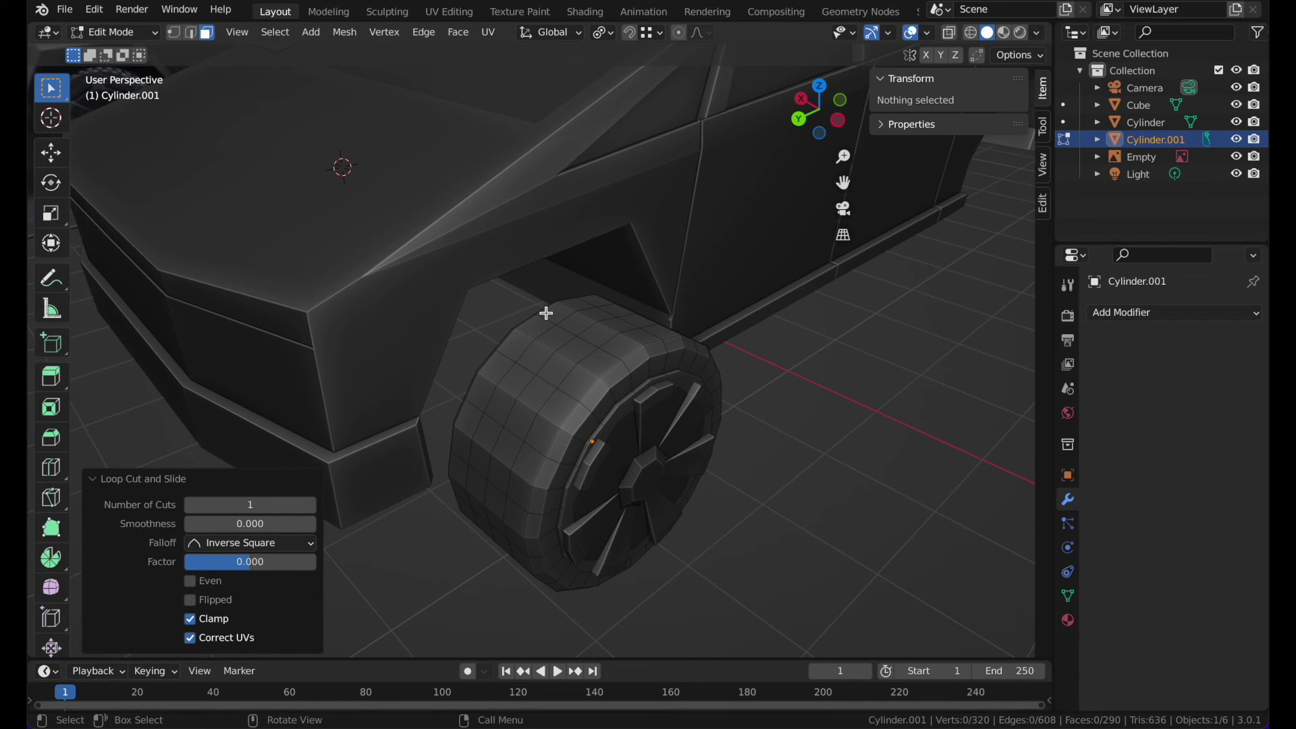
pyautogui.moveTo(547, 313); pyautogui.dragTo(603, 414, button='middle')
pyautogui.keyDown('alt'); pyautogui.click(575, 431); pyautogui.keyUp('alt')
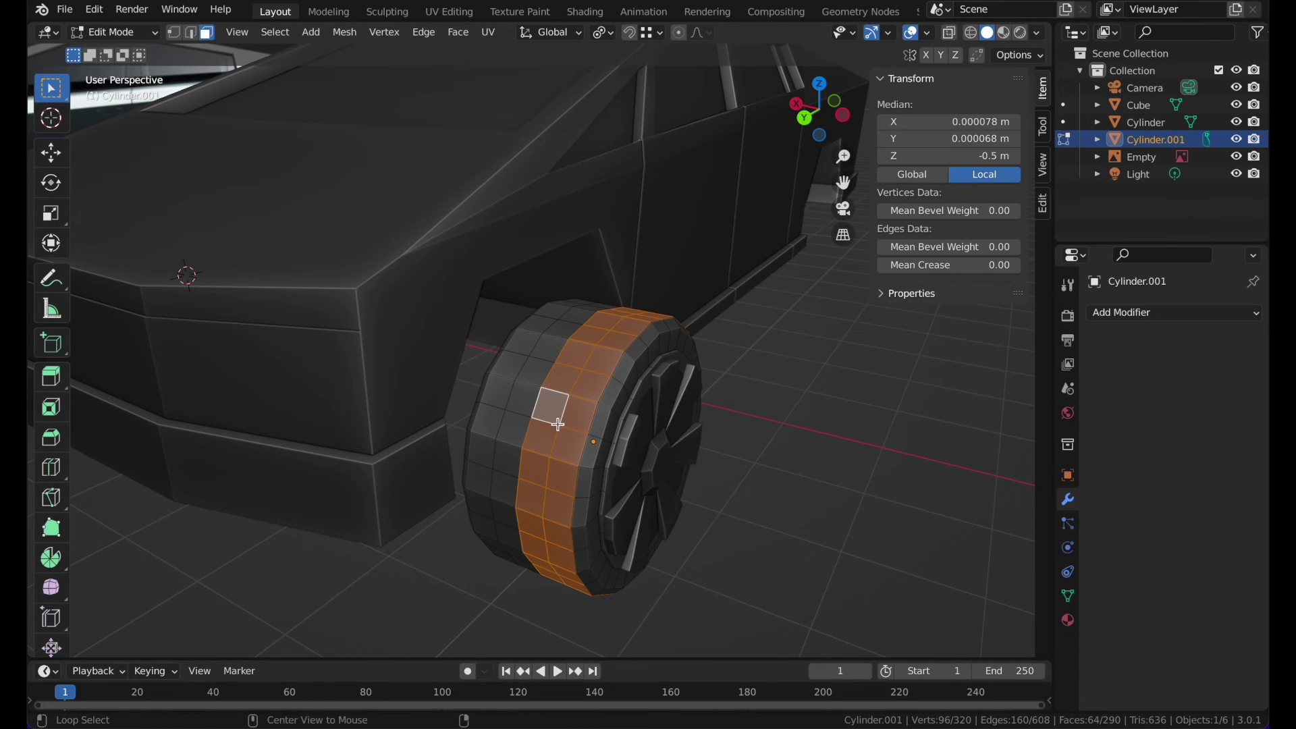
pyautogui.keyDown('alt'); pyautogui.click(573, 438); pyautogui.keyUp('alt')
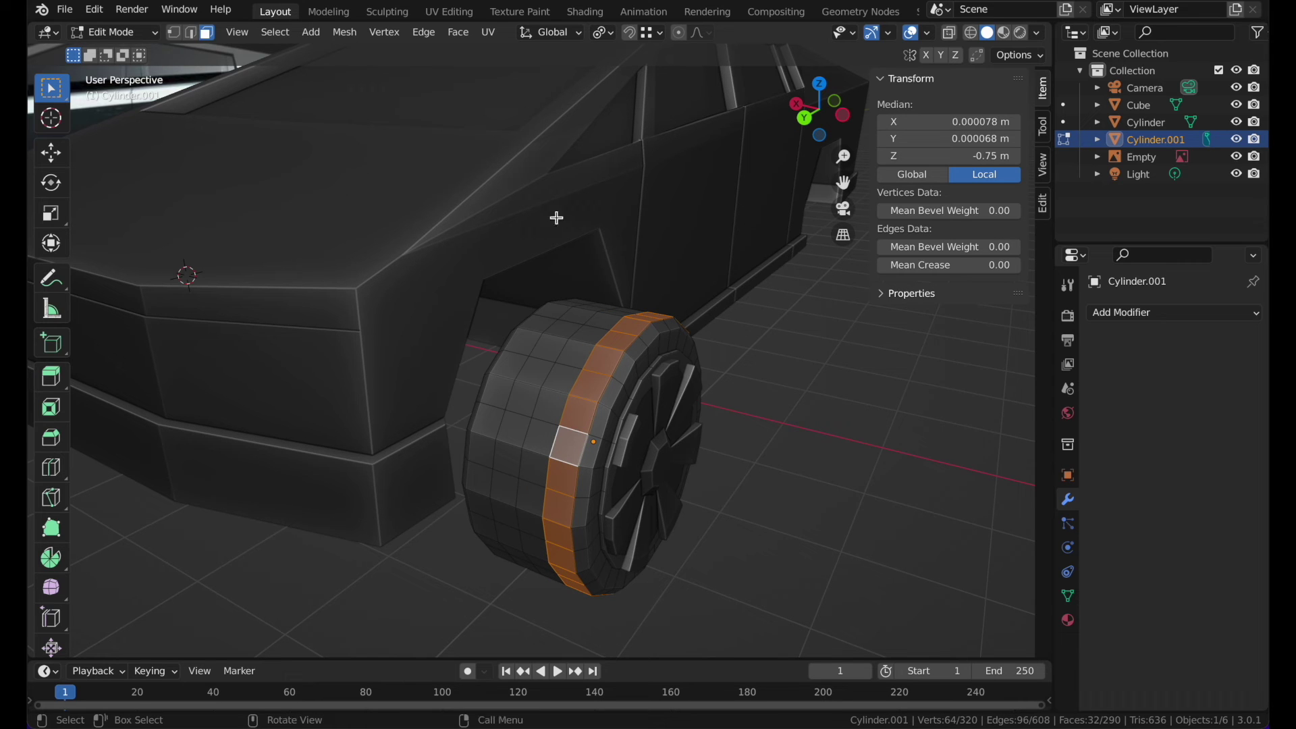
pyautogui.click(283, 35)
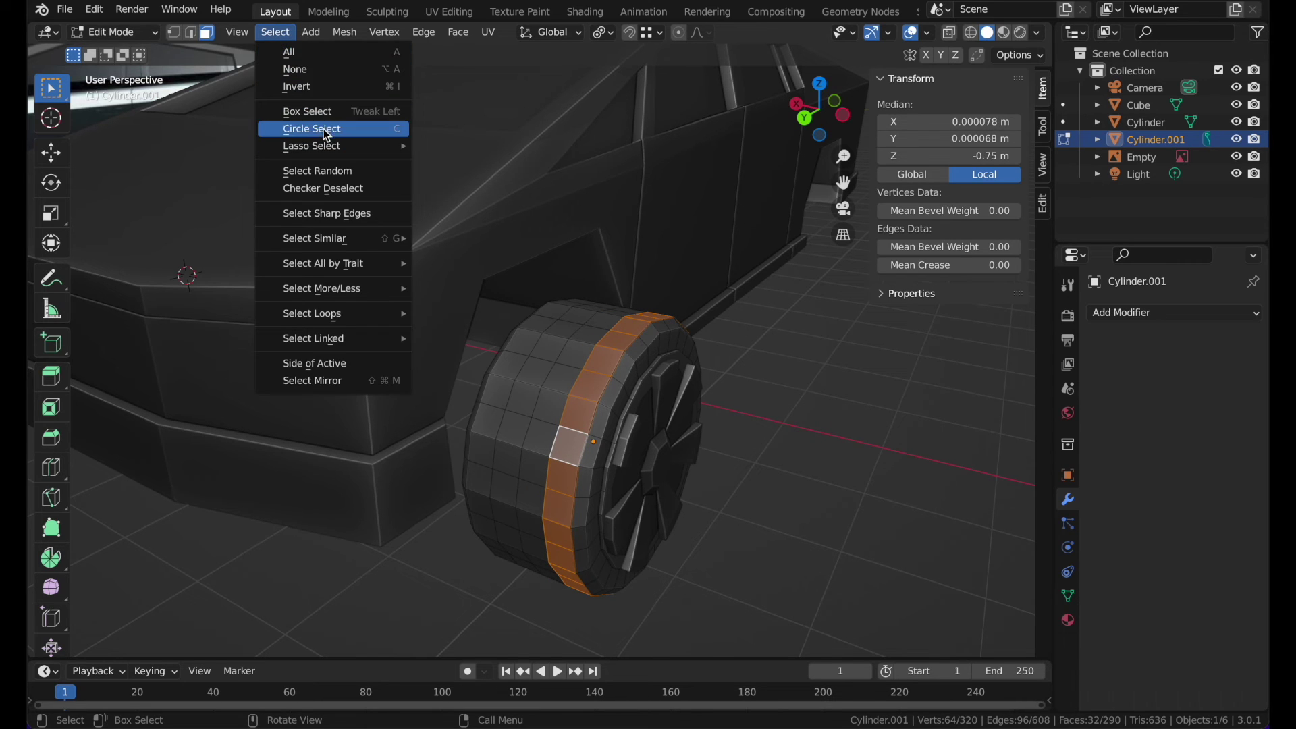
pyautogui.click(334, 191)
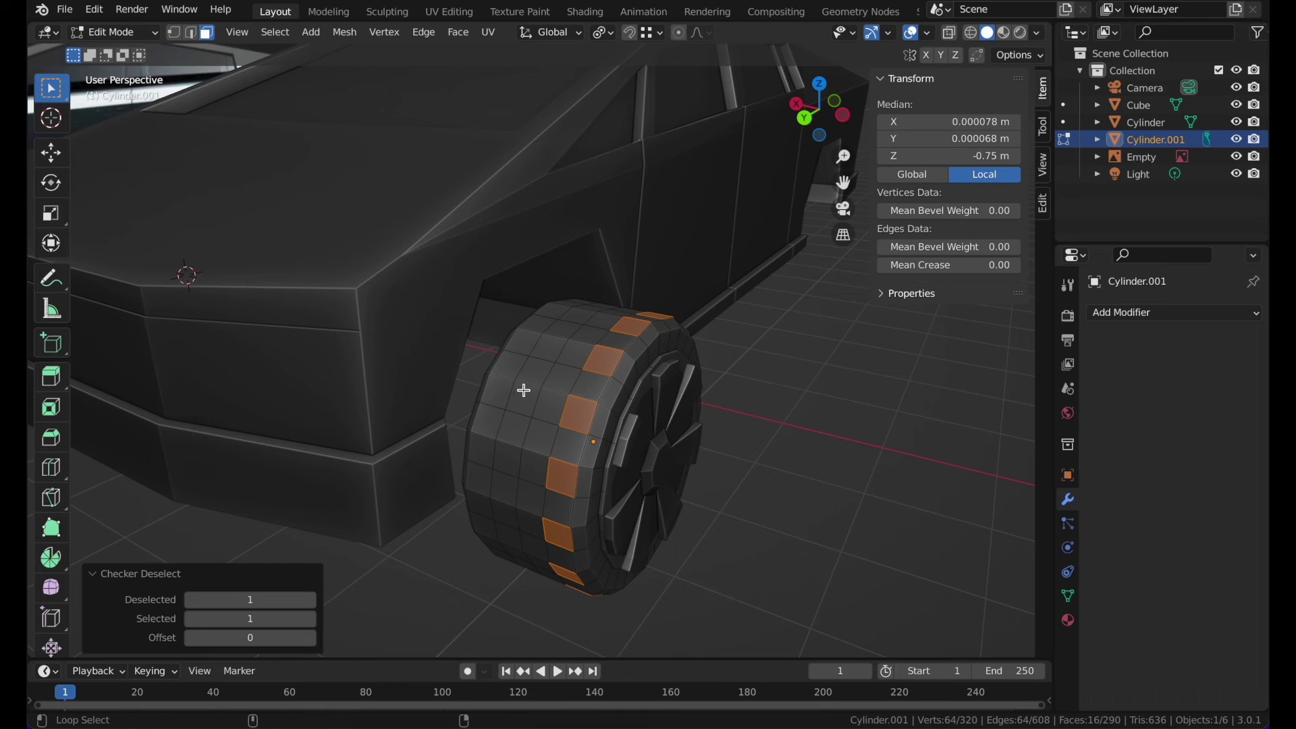
pyautogui.keyDown('alt'); pyautogui.keyDown('shift'); pyautogui.click(543, 416); pyautogui.keyUp('shift'); pyautogui.keyUp('alt')
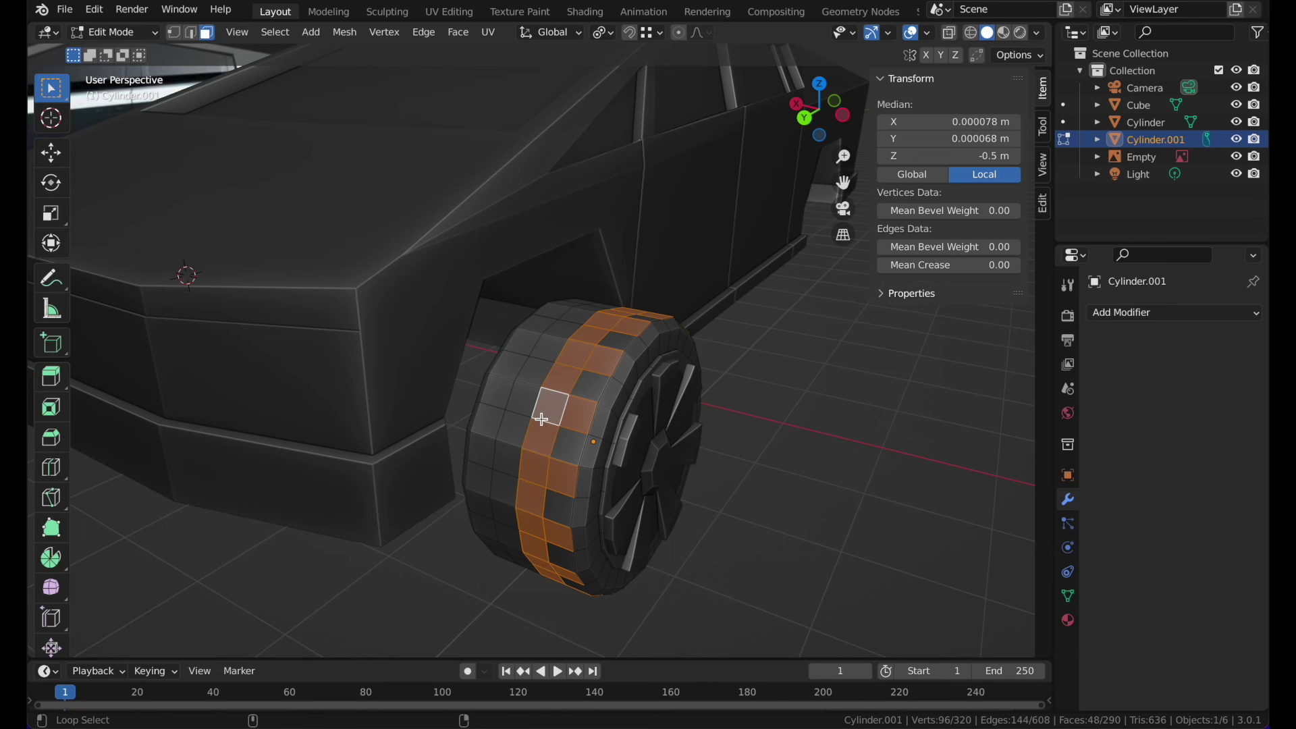
pyautogui.click(274, 37)
pyautogui.click(352, 192)
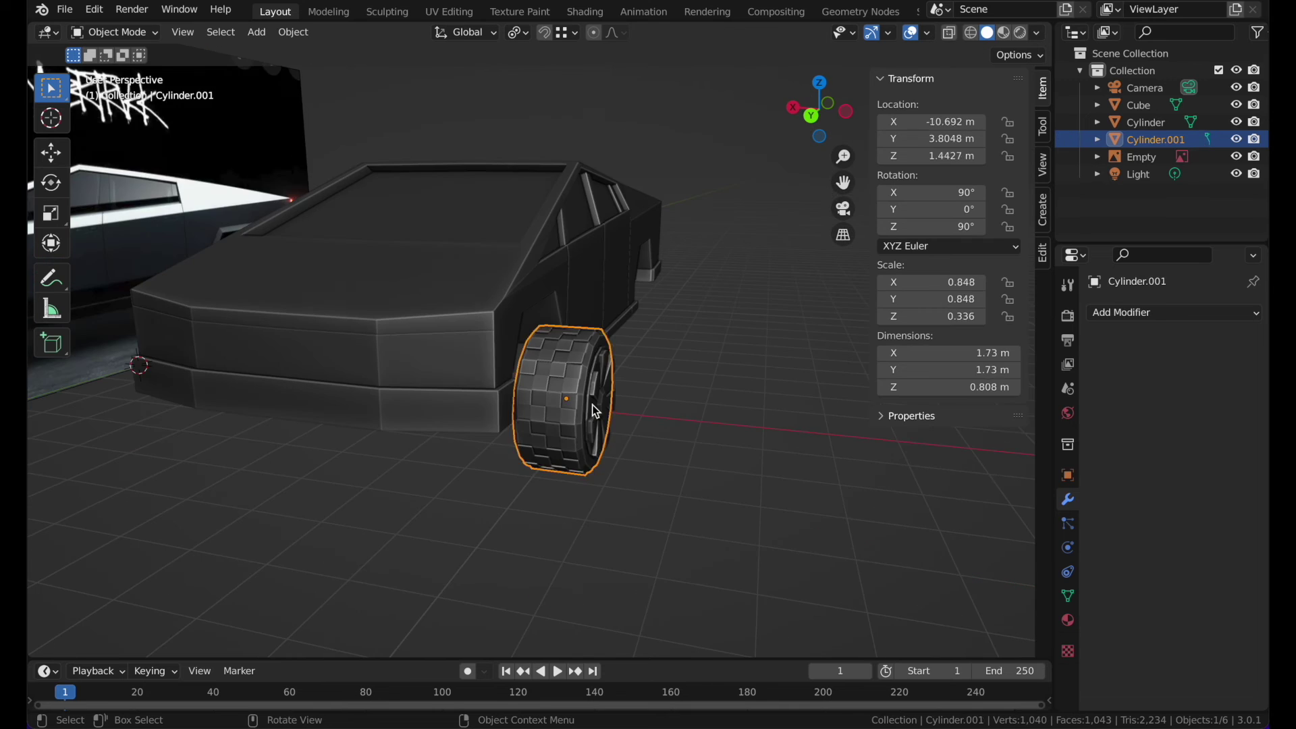
# - Select the spoked wheel together with the tire and join them into one object
pyautogui.click(593, 404)
pyautogui.keyDown('shift'); pyautogui.click(553, 380); pyautogui.keyUp('shift')
pyautogui.hscroll(3, 553, 380)
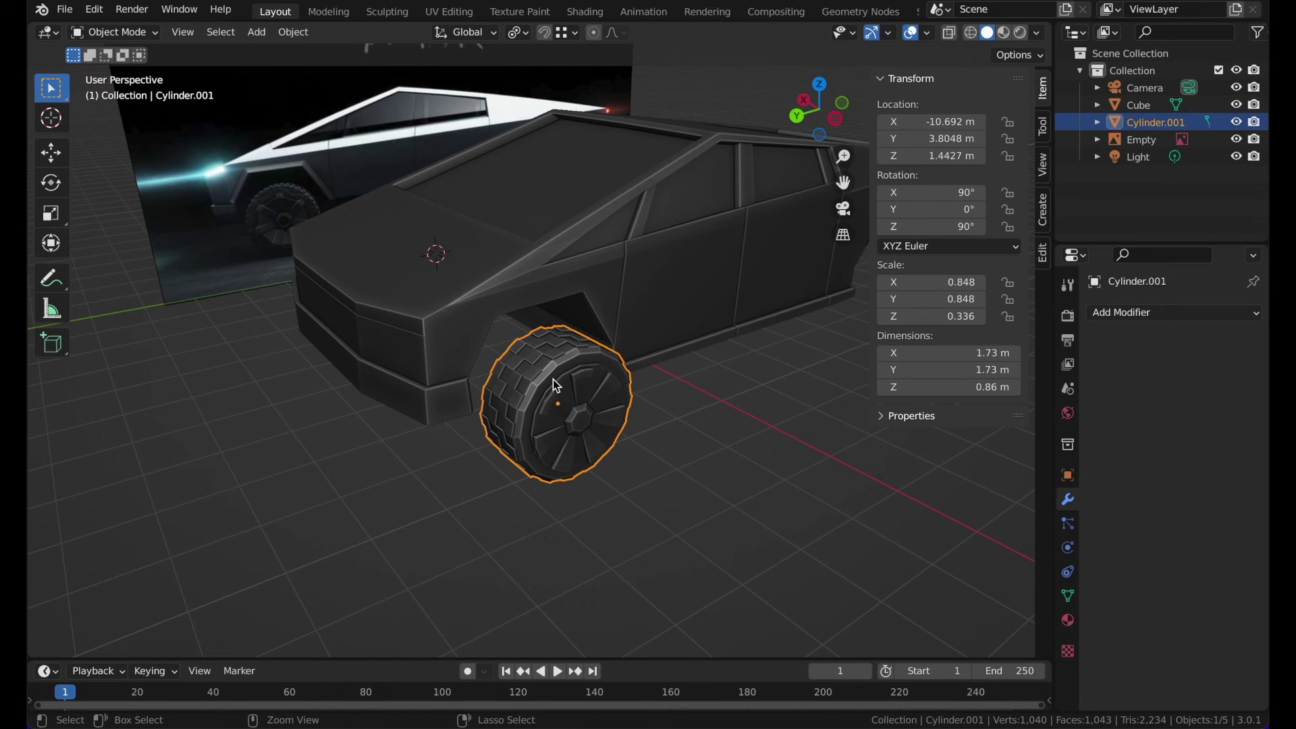
pyautogui.click(593, 389)
# - From the left view, scale the wheel up by about 1.124 and position it within the front wheel arch
pyautogui.moveTo(589, 387); pyautogui.dragTo(716, 283, button='middle')
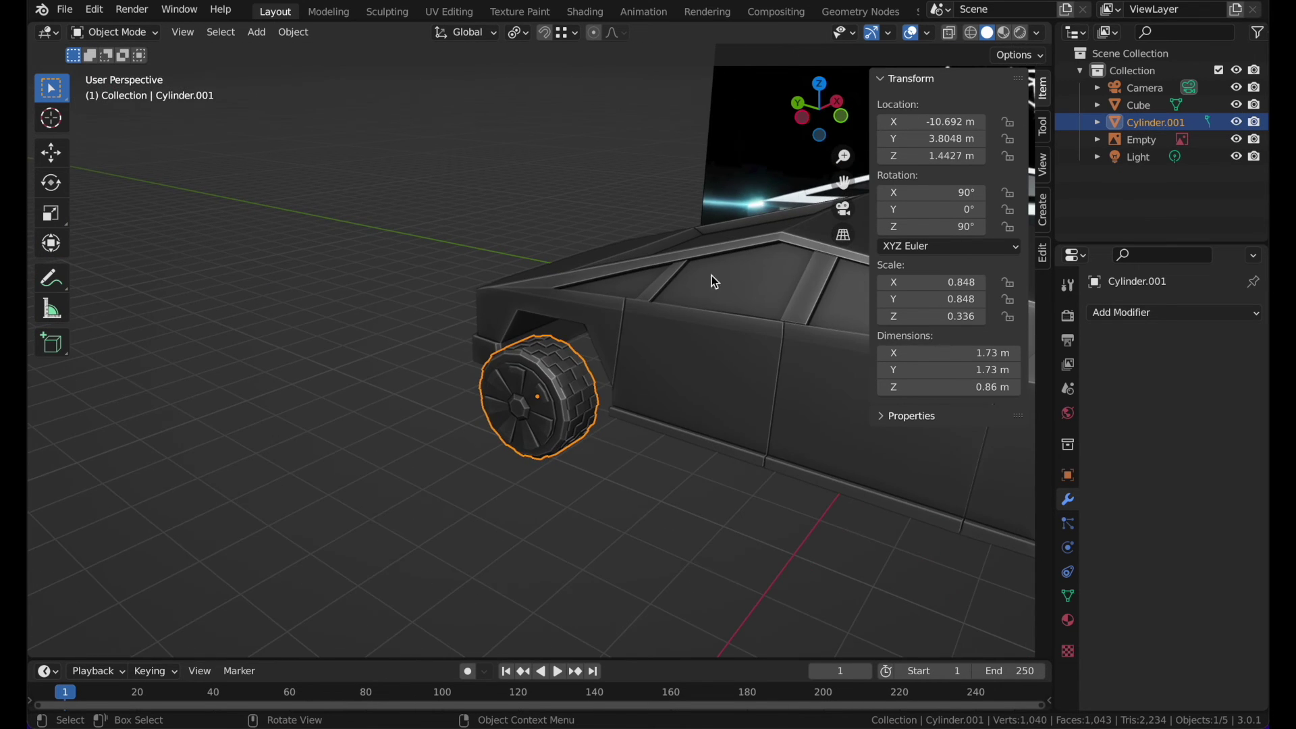
pyautogui.click(804, 119)
pyautogui.press('g')
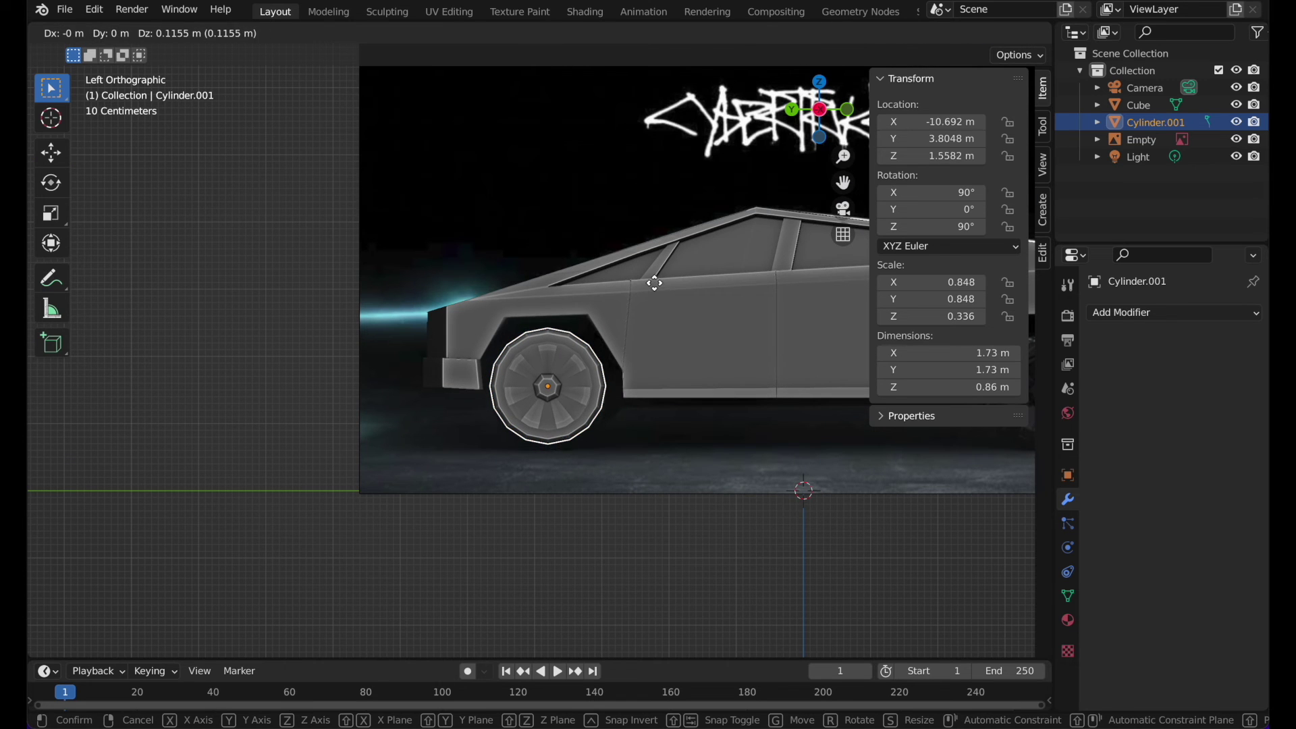
pyautogui.click(654, 279)
pyautogui.press('s')
pyautogui.click(673, 273)
pyautogui.press('g')
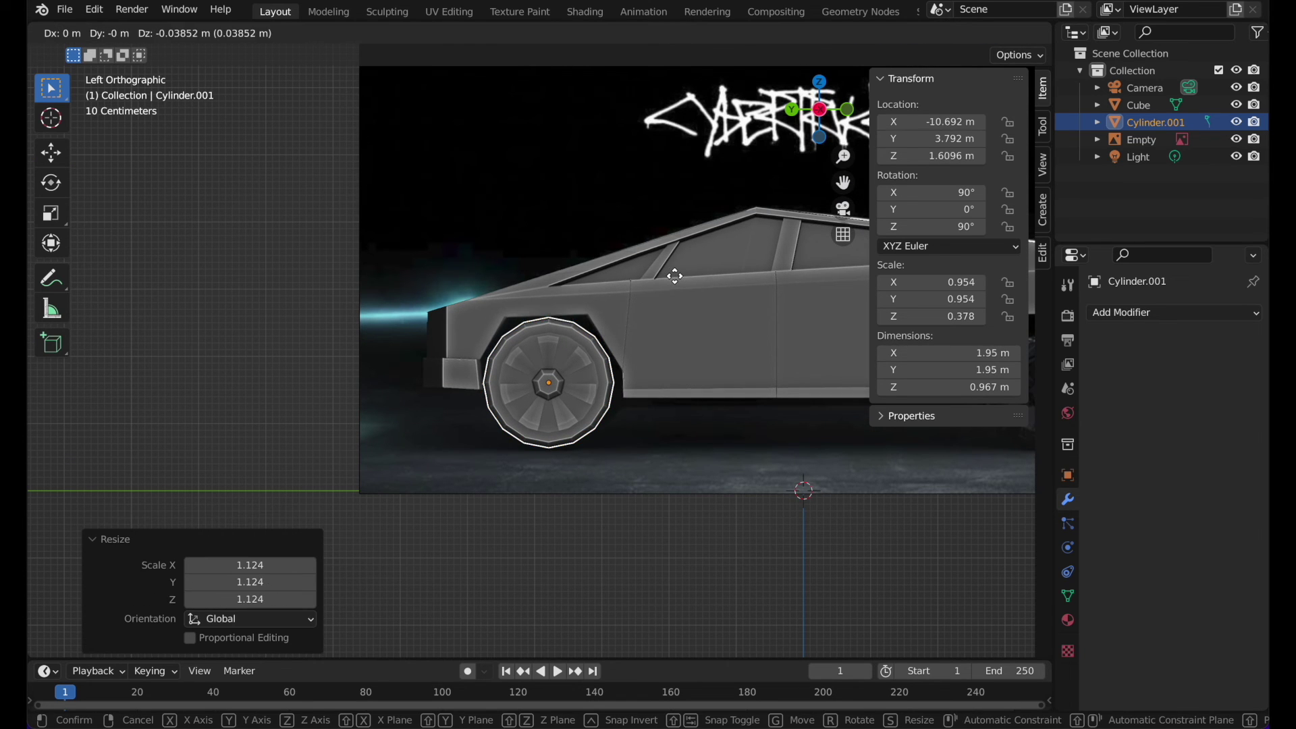
pyautogui.click(675, 278)
# - Scale the wheel by about 0.979 and move it about 0.39 m along X into the wheel arch
pyautogui.scroll(-1, 674, 279)
pyautogui.press('s')
pyautogui.moveTo(675, 278); pyautogui.dragTo(670, 277, button='middle')
pyautogui.click(670, 277)
pyautogui.press('g')
pyautogui.press('y')
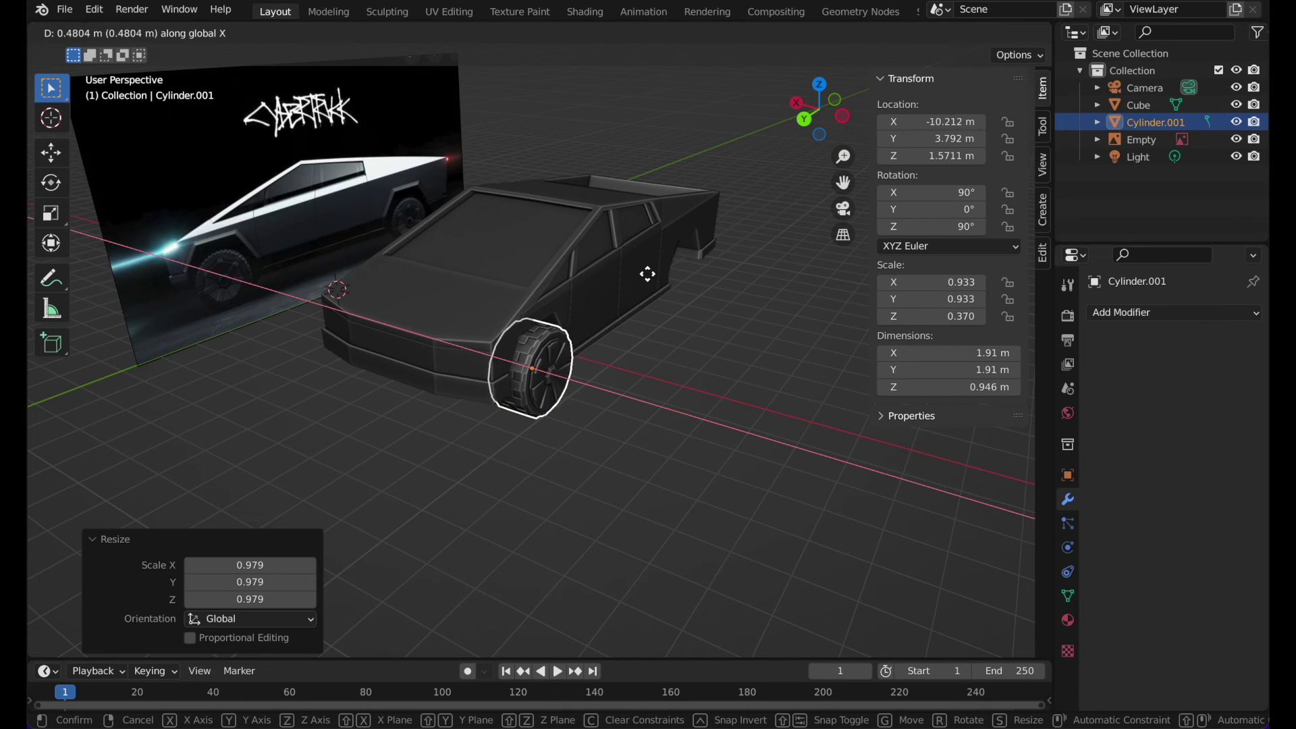
pyautogui.click(653, 278)
# - Scale the front wheel down to about 1.74 m across so it clears the wheel arch
pyautogui.moveTo(650, 391); pyautogui.dragTo(649, 379, button='middle')
pyautogui.scroll(5, 649, 379)
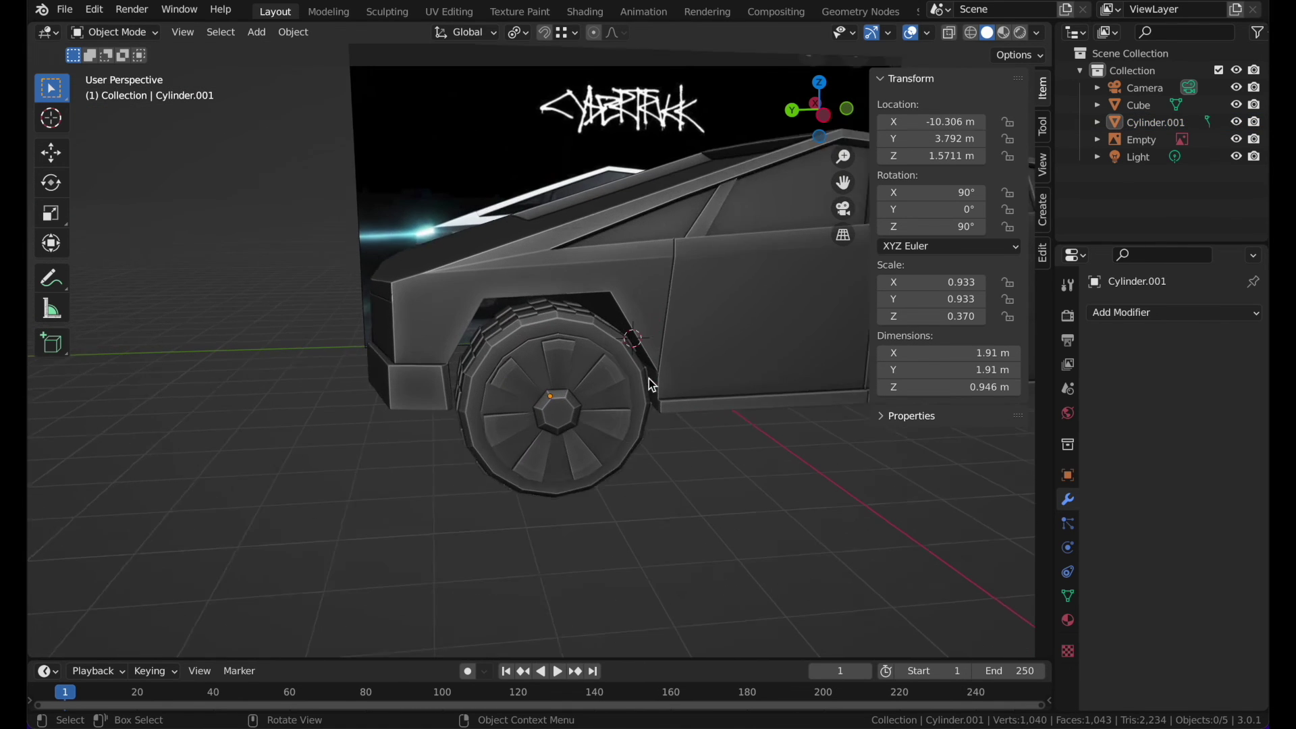
pyautogui.click(601, 343)
pyautogui.press('s')
pyautogui.click(598, 347)
# - Duplicate the front wheel and move the copy about 7.38 m backward along Y into the rear wheel arch
pyautogui.scroll(-2, 597, 347)
pyautogui.keyDown('shift'); pyautogui.moveTo(794, 385); pyautogui.dragTo(473, 405, button='middle'); pyautogui.keyUp('shift')
pyautogui.click(473, 398)
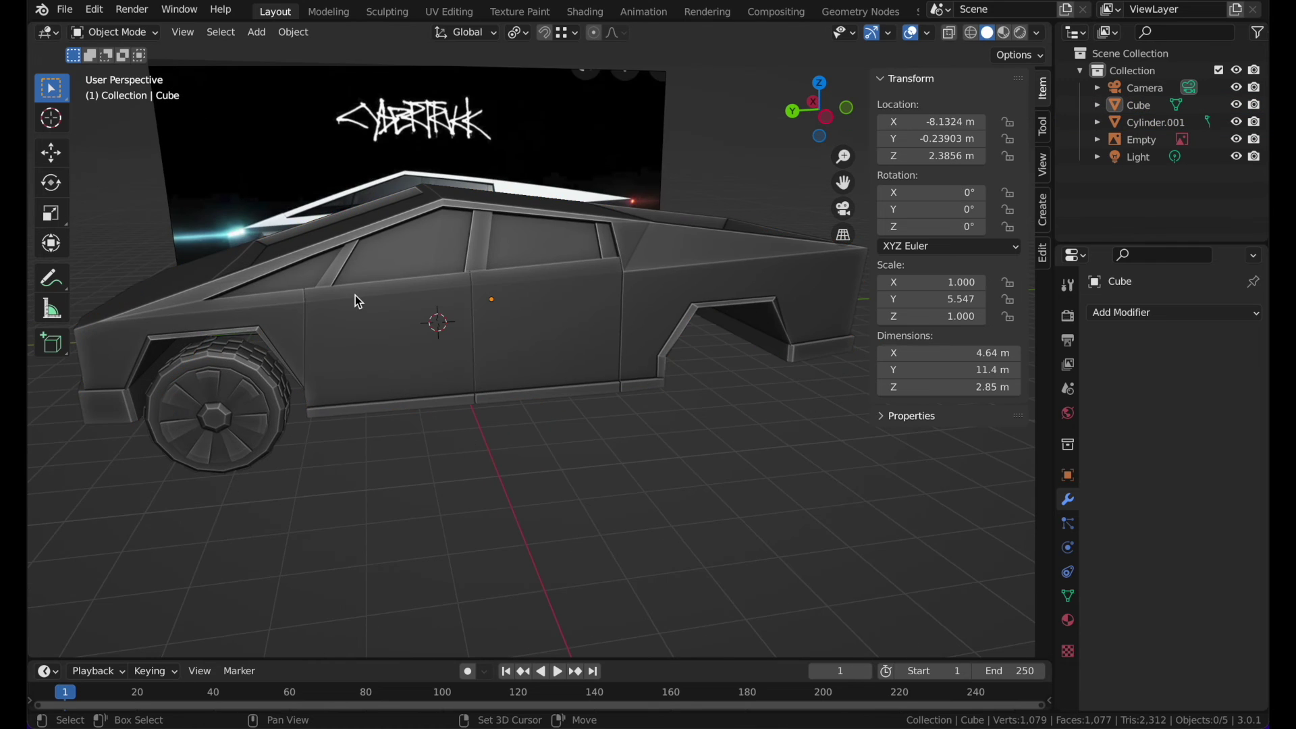
pyautogui.moveTo(355, 295); pyautogui.dragTo(358, 297, button='middle')
pyautogui.click(342, 387)
pyautogui.moveTo(342, 387); pyautogui.dragTo(318, 384, button='middle')
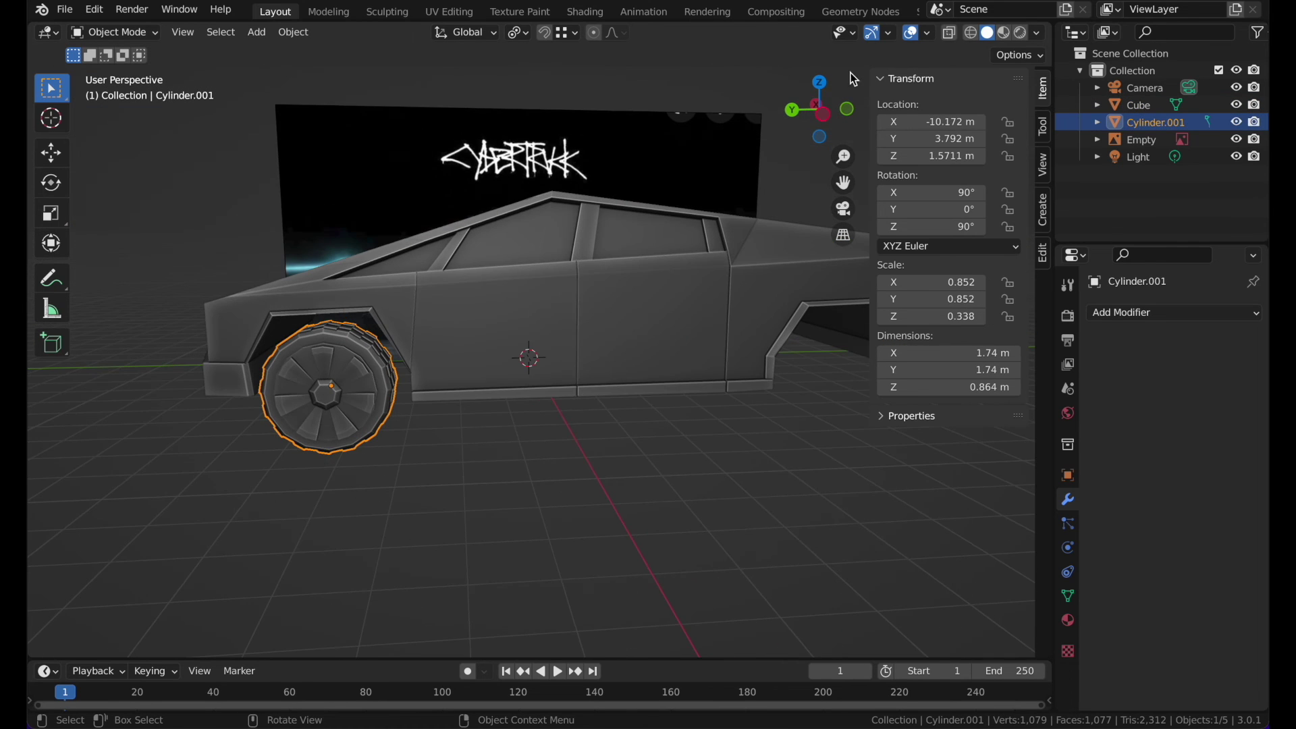
pyautogui.click(832, 129)
pyautogui.keyDown('shift'); pyautogui.moveTo(580, 228); pyautogui.dragTo(496, 243, button='middle'); pyautogui.keyUp('shift')
pyautogui.hotkey('shift', 'd')
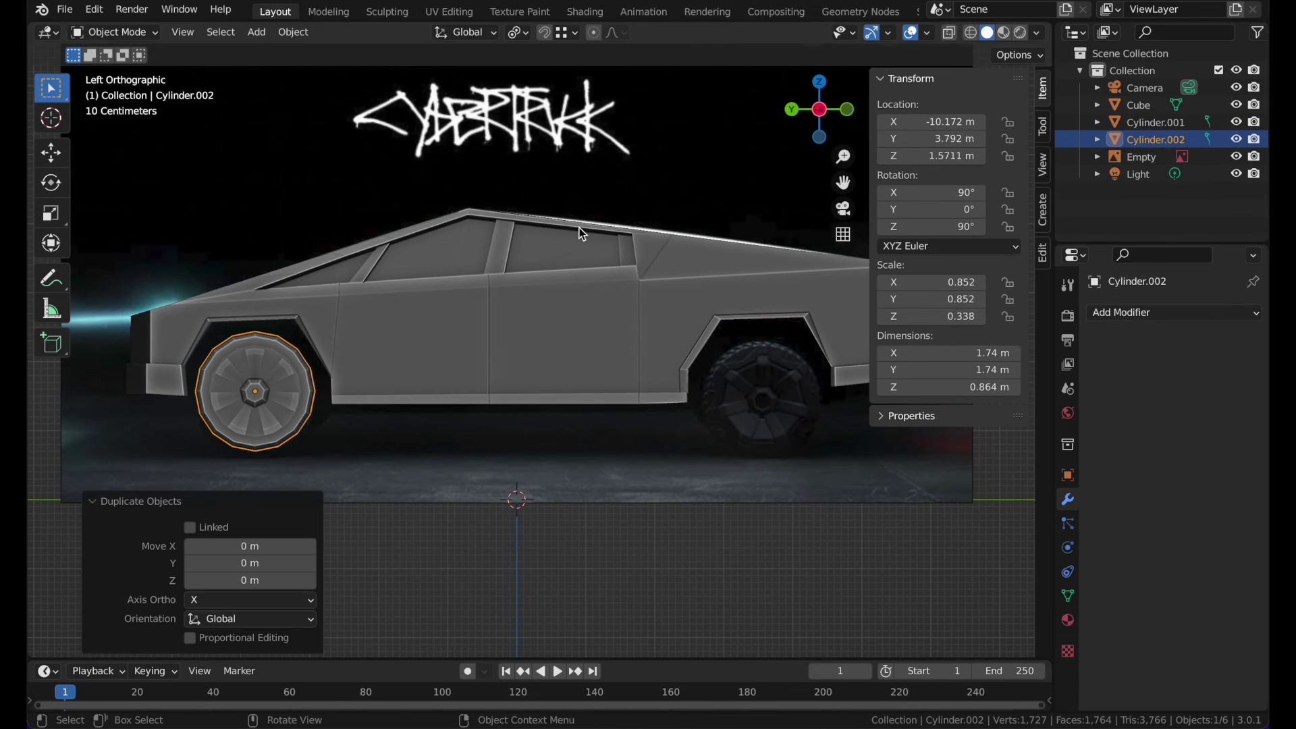
pyautogui.press('y')
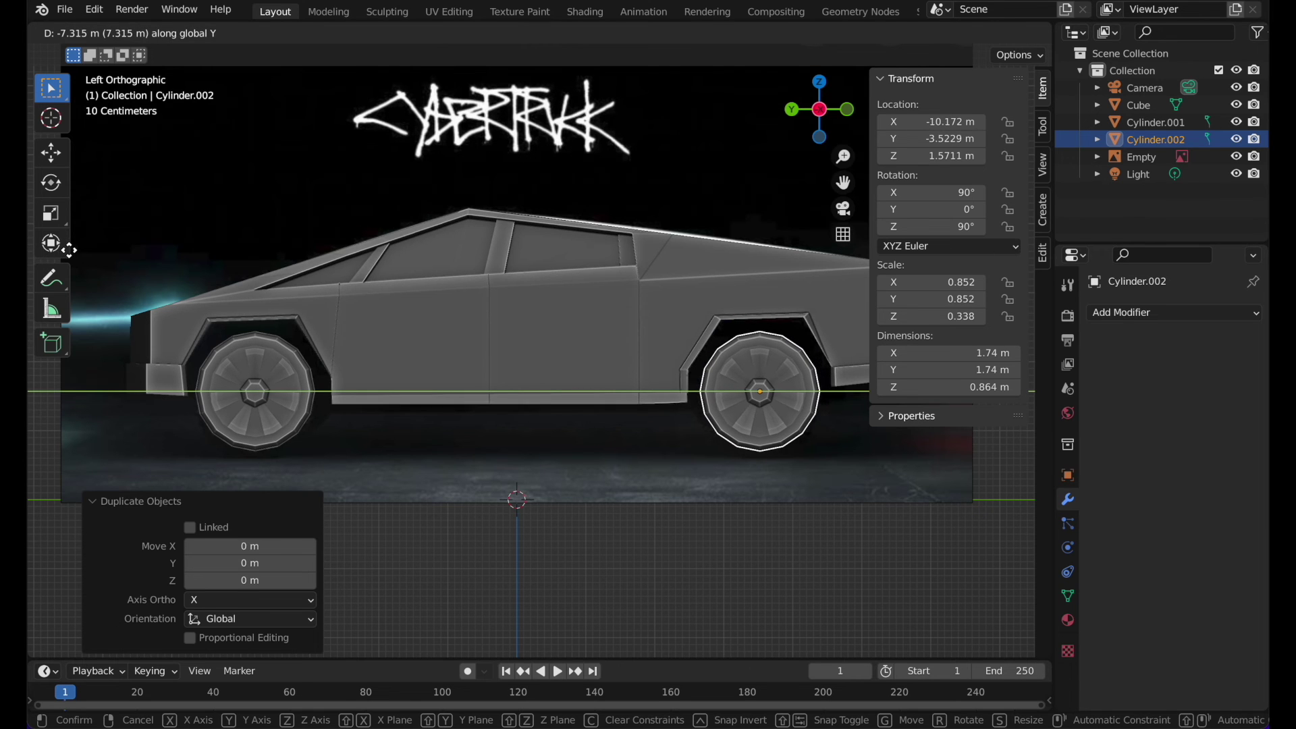
pyautogui.click(89, 259)
# - Select the front and rear wheels and join them into one object
pyautogui.moveTo(565, 388); pyautogui.dragTo(567, 388, button='middle')
pyautogui.press('z')
pyautogui.click(659, 402)
pyautogui.click(678, 488)
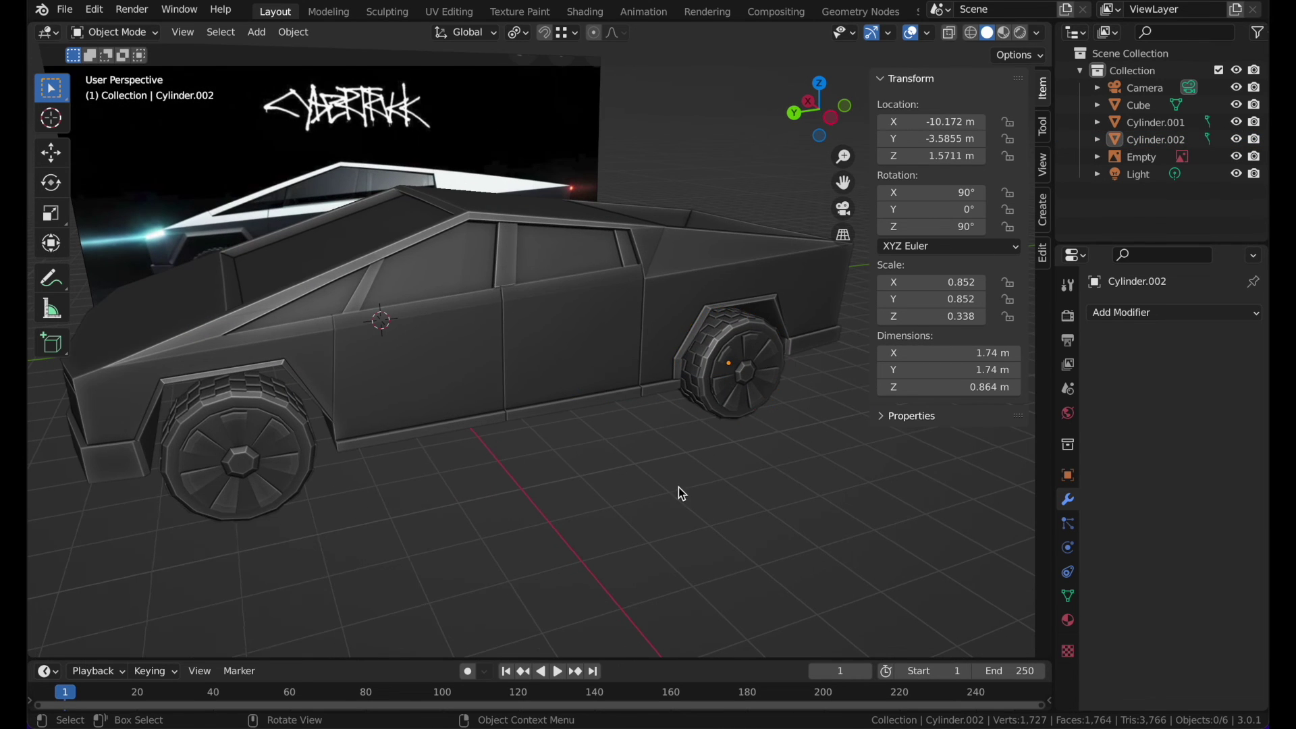
pyautogui.scroll(-2, 617, 443)
pyautogui.moveTo(617, 443); pyautogui.dragTo(618, 441, button='middle')
pyautogui.click(488, 415)
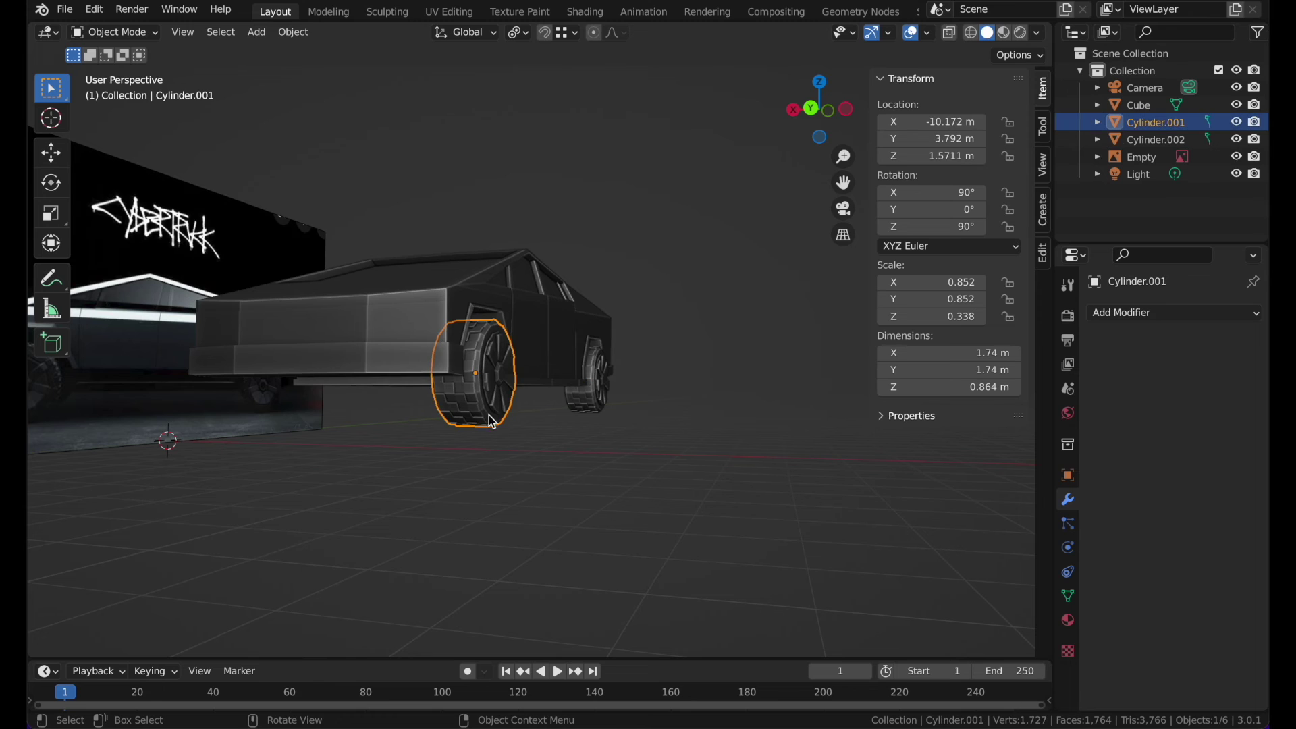
pyautogui.keyDown('shift'); pyautogui.click(585, 397); pyautogui.keyUp('shift')
pyautogui.scroll(-3, 585, 397)
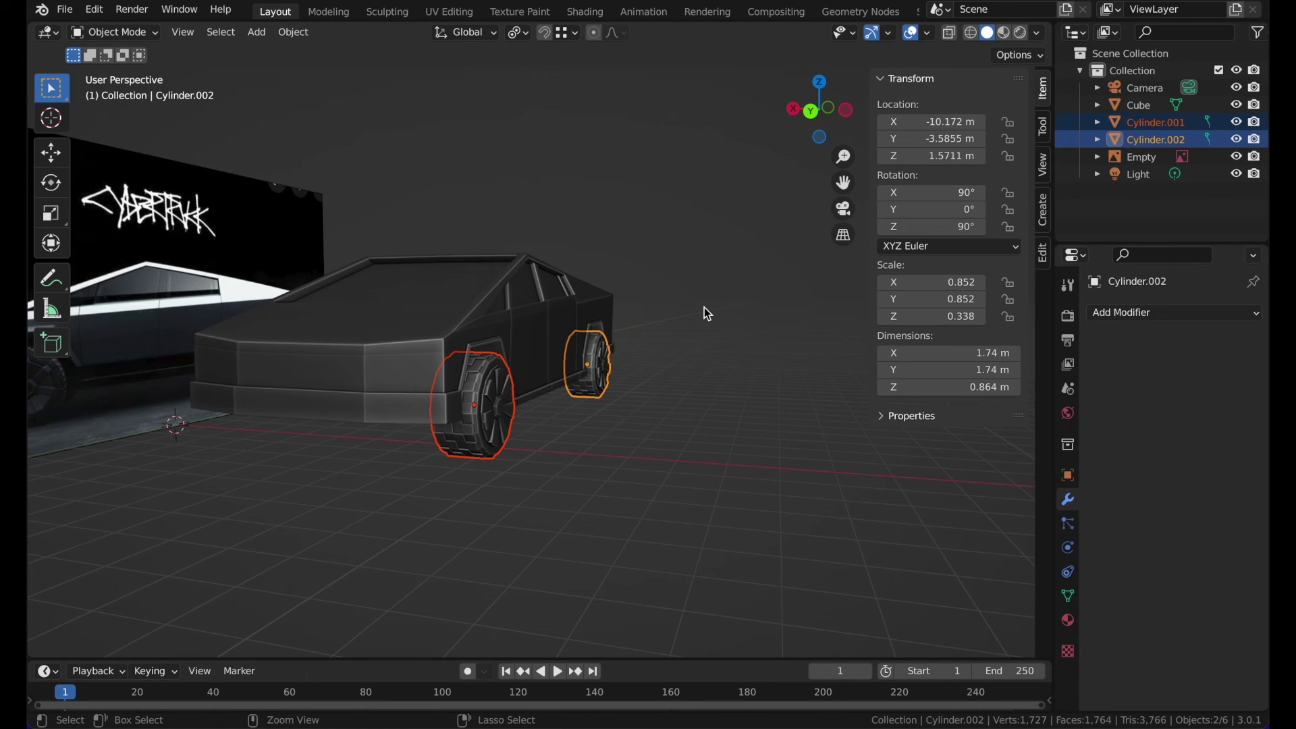
pyautogui.hotkey('ctrl', 'j')
# - Mirror the joined wheels to the truck's opposite side with a Mirror modifier and apply it
pyautogui.click(1146, 317)
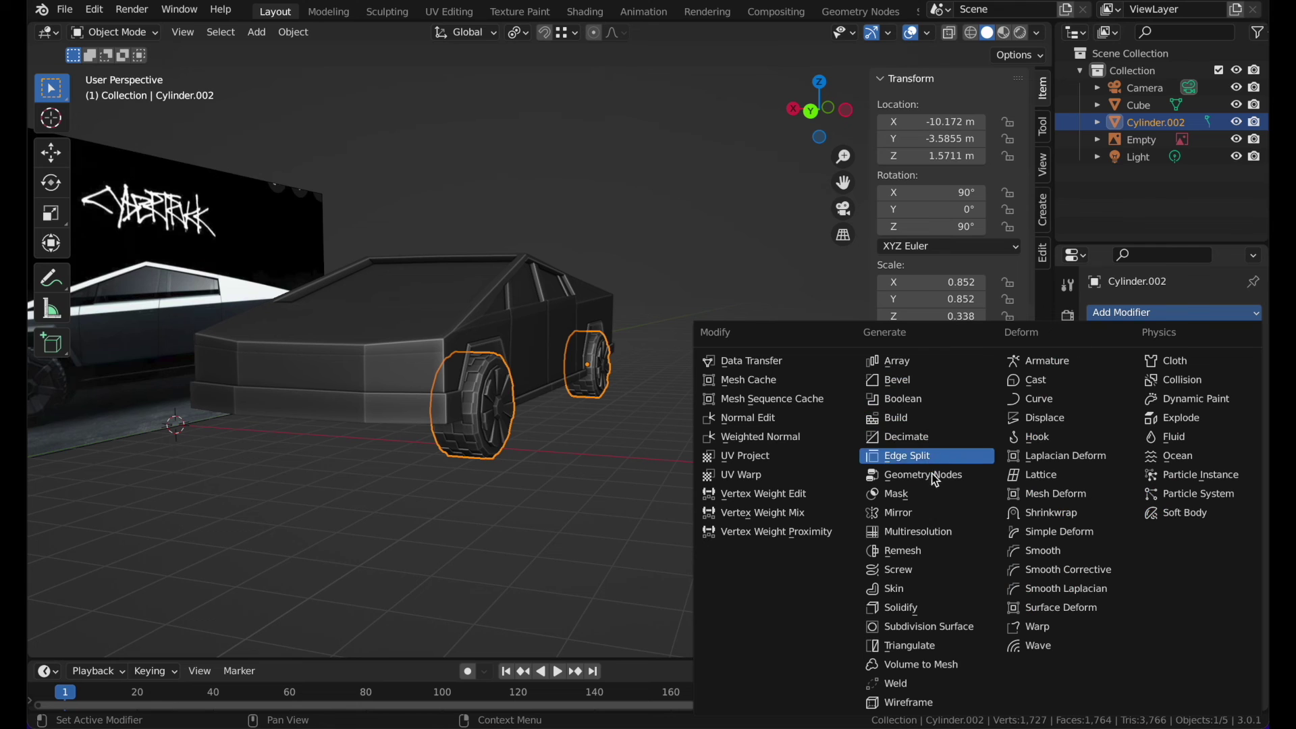
pyautogui.click(925, 511)
pyautogui.moveTo(790, 380); pyautogui.dragTo(790, 377, button='middle')
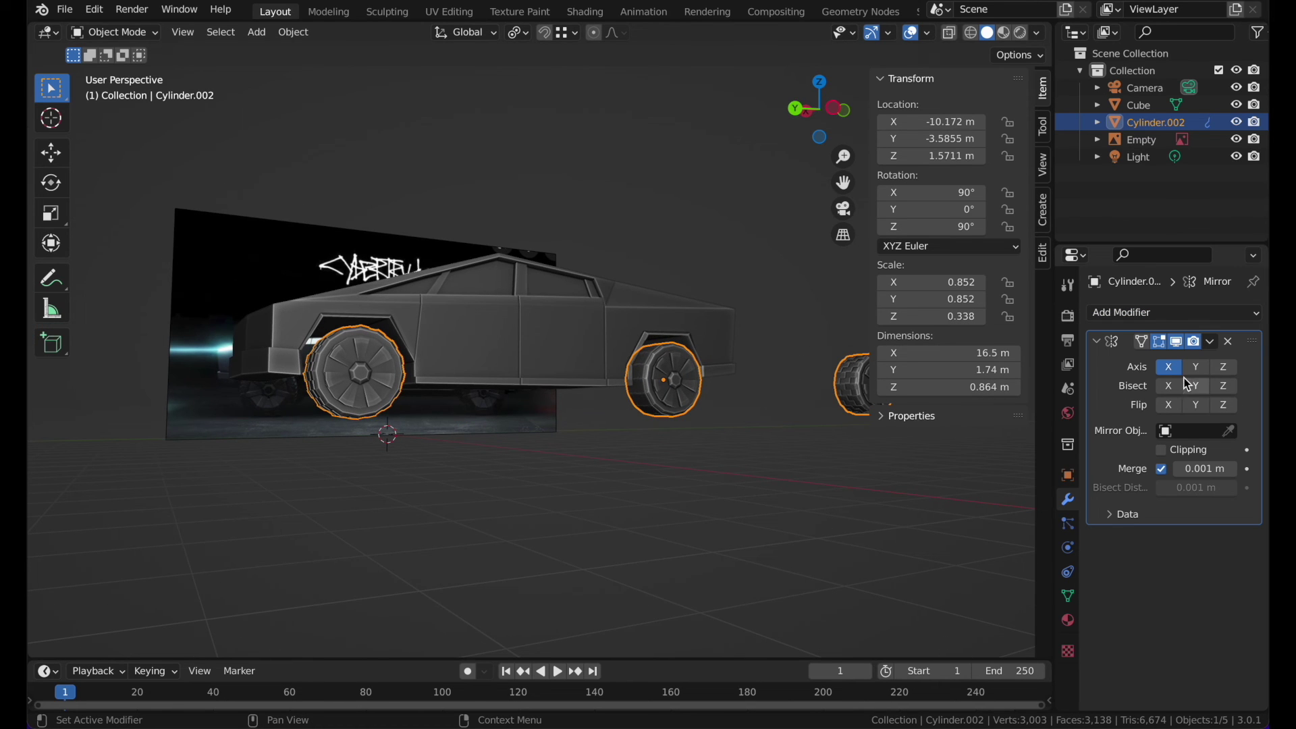
pyautogui.moveTo(593, 354); pyautogui.dragTo(594, 354, button='middle')
pyautogui.click(1148, 362)
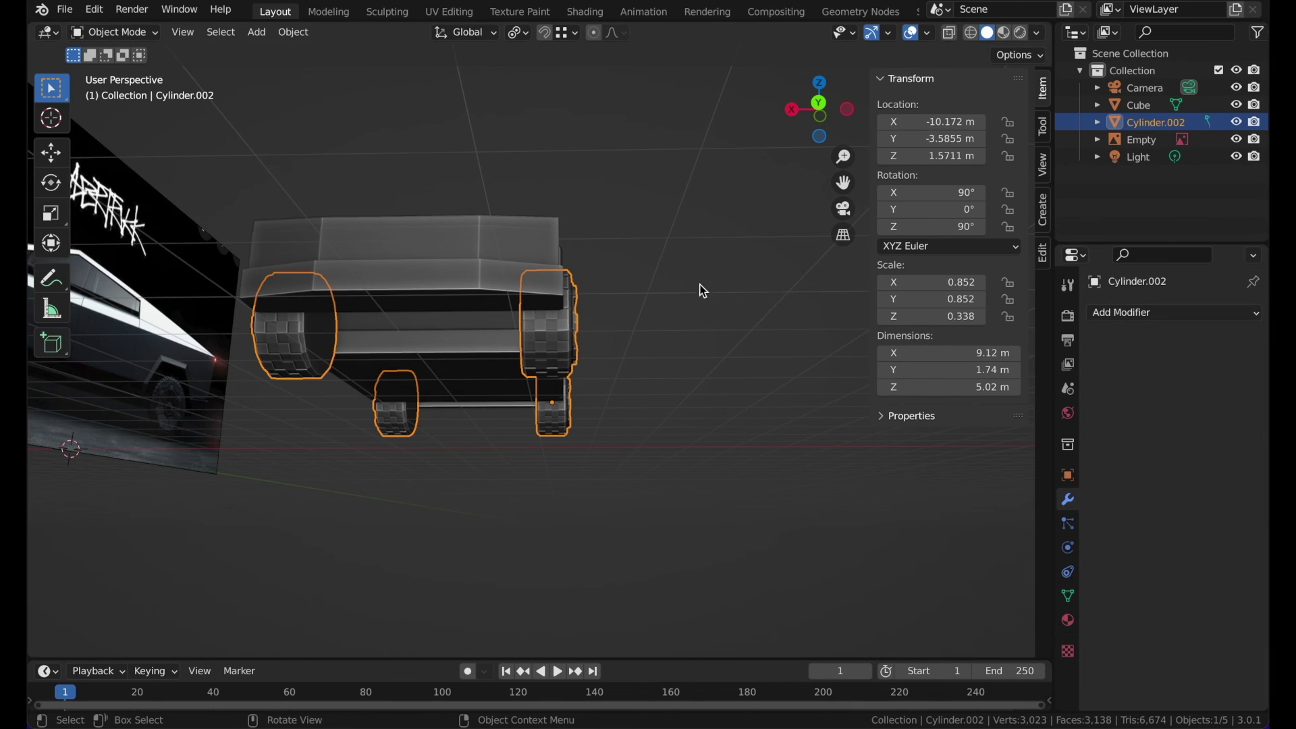
pyautogui.click(687, 271)
pyautogui.moveTo(686, 272); pyautogui.dragTo(686, 270, button='middle')
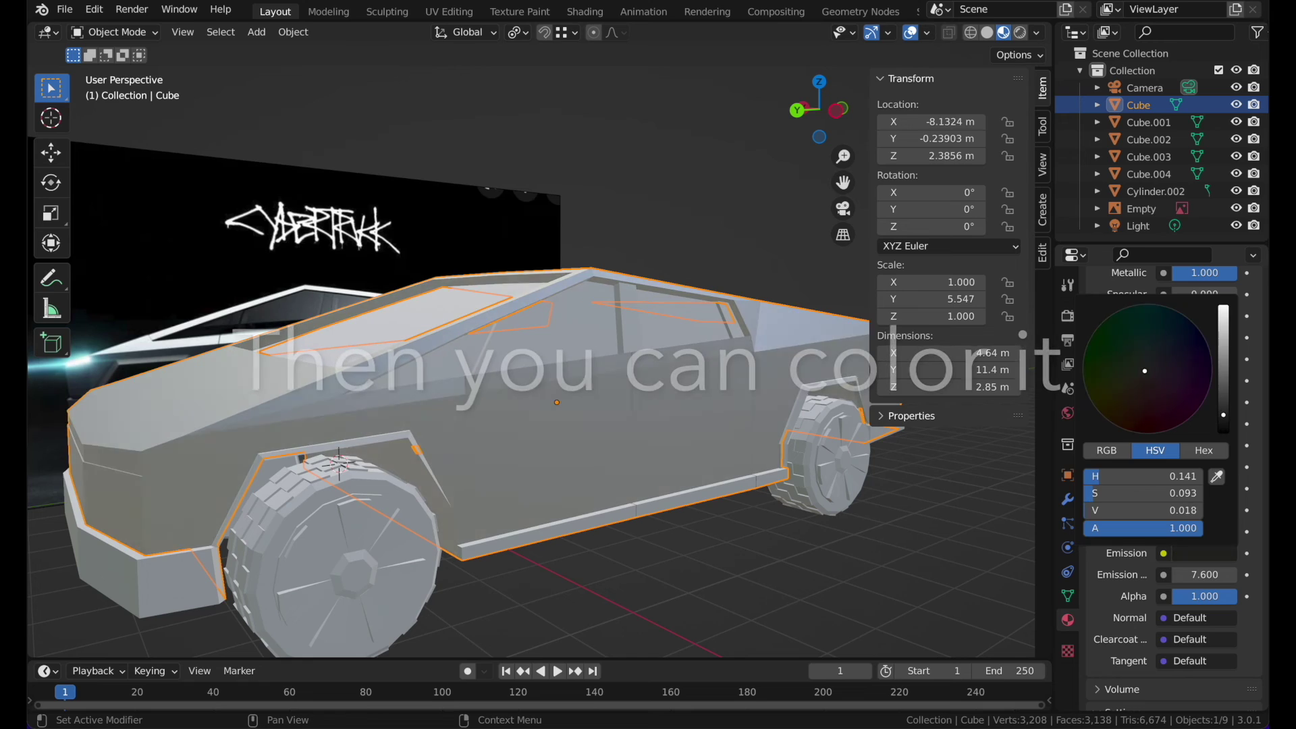
# - Replace the shared material on the front light strip with a new one that has a blue base color
pyautogui.scroll(-5, 1208, 448)
pyautogui.click(674, 337)
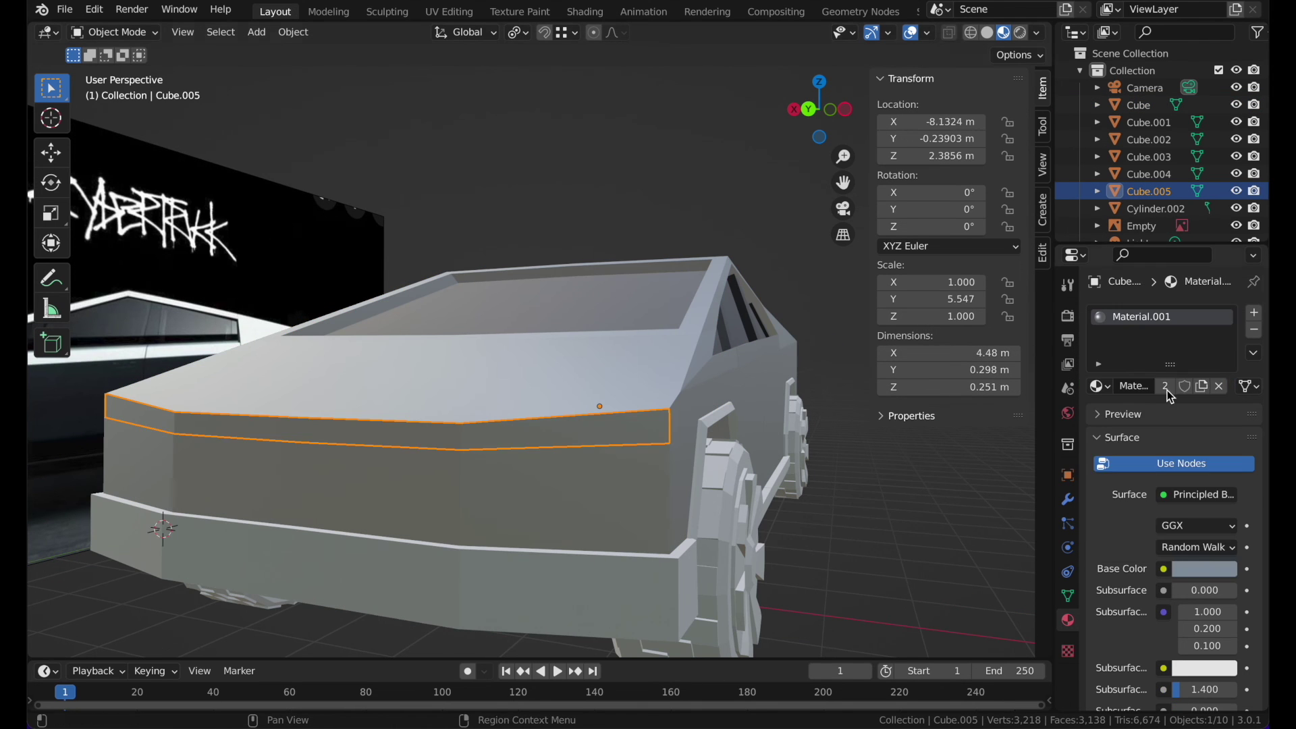
pyautogui.click(1218, 386)
pyautogui.click(1181, 386)
pyautogui.click(1199, 570)
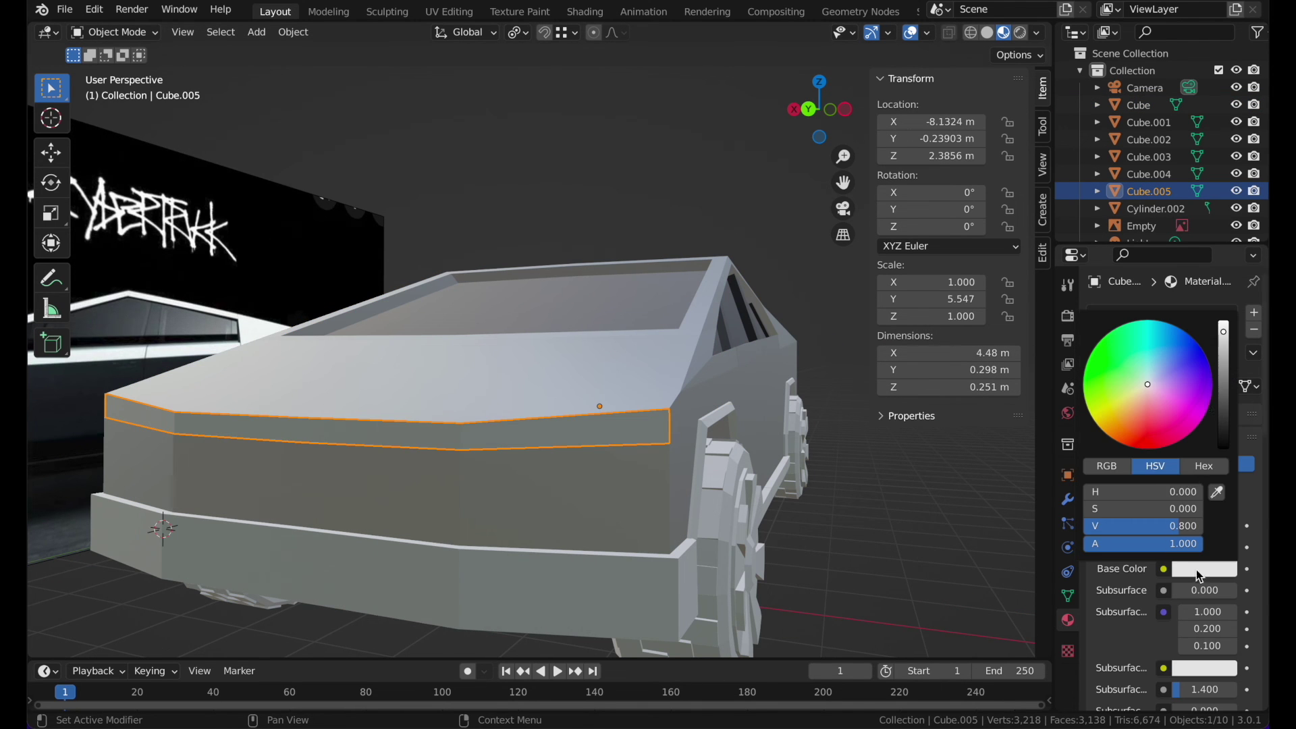
pyautogui.moveTo(1155, 386); pyautogui.dragTo(1208, 360)
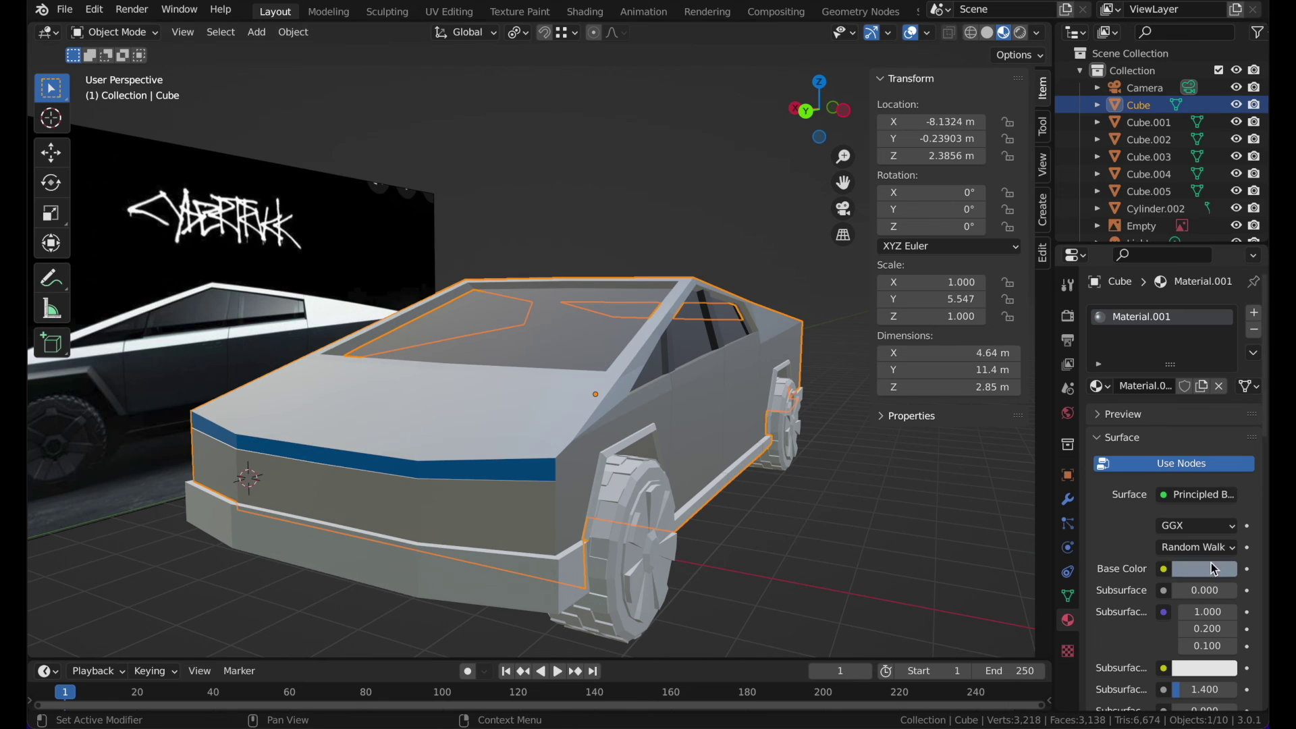
# - Darken the truck body material's base color to near black and set its roughness to 0.863
pyautogui.click(1205, 569)
pyautogui.moveTo(1224, 365); pyautogui.dragTo(1225, 404)
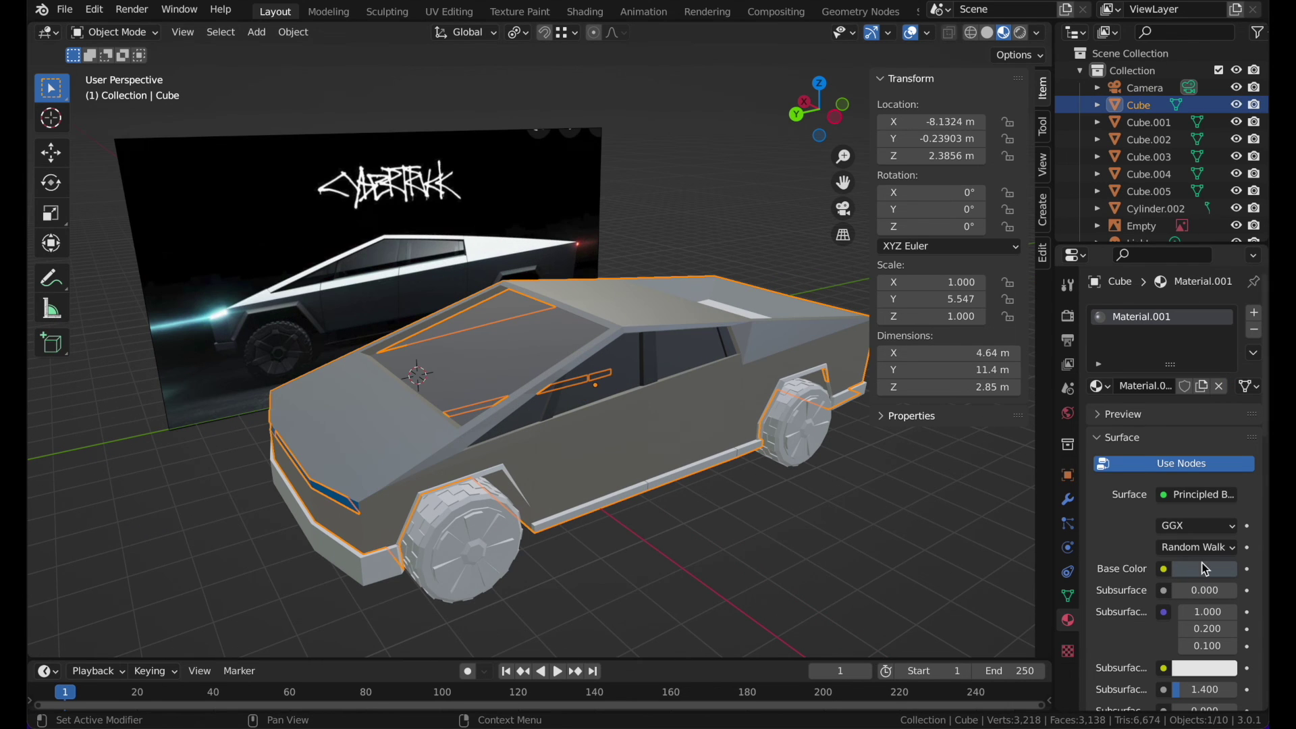
pyautogui.click(1201, 567)
pyautogui.moveTo(1224, 399); pyautogui.dragTo(1225, 416)
pyautogui.scroll(-4, 1171, 601)
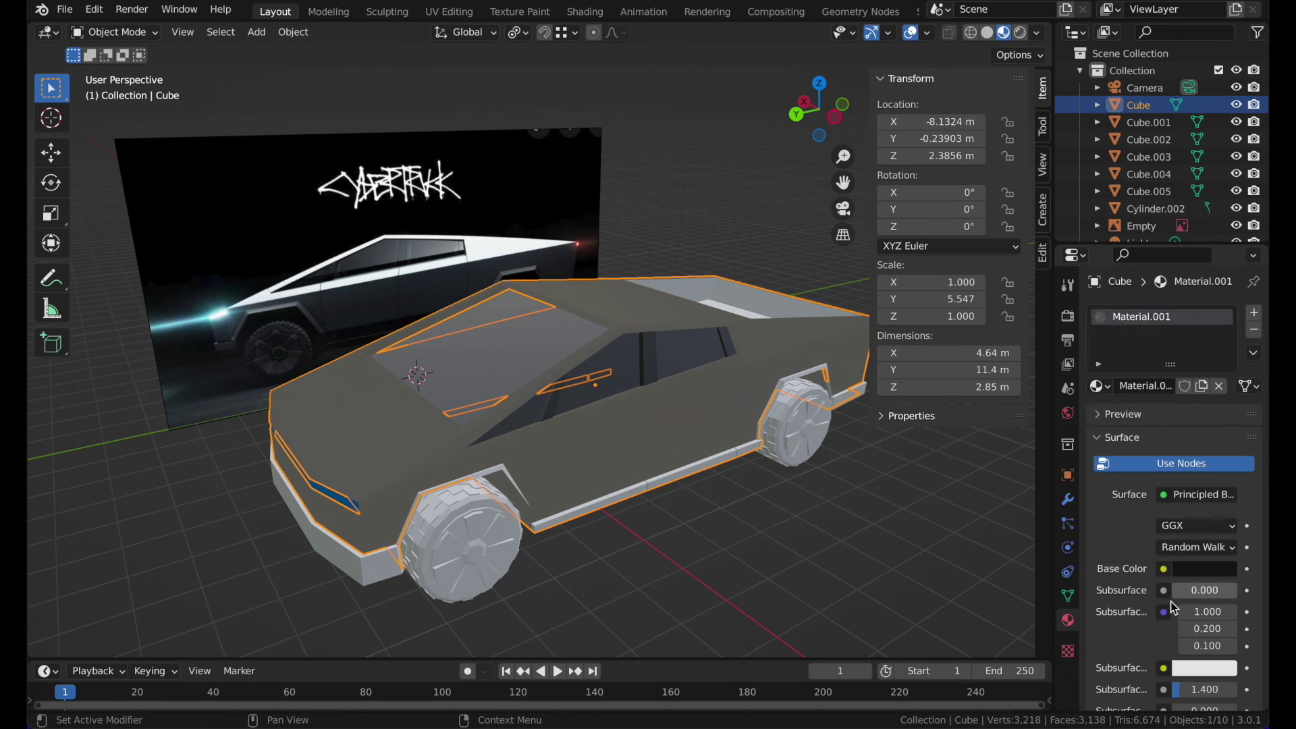
pyautogui.click(1202, 463)
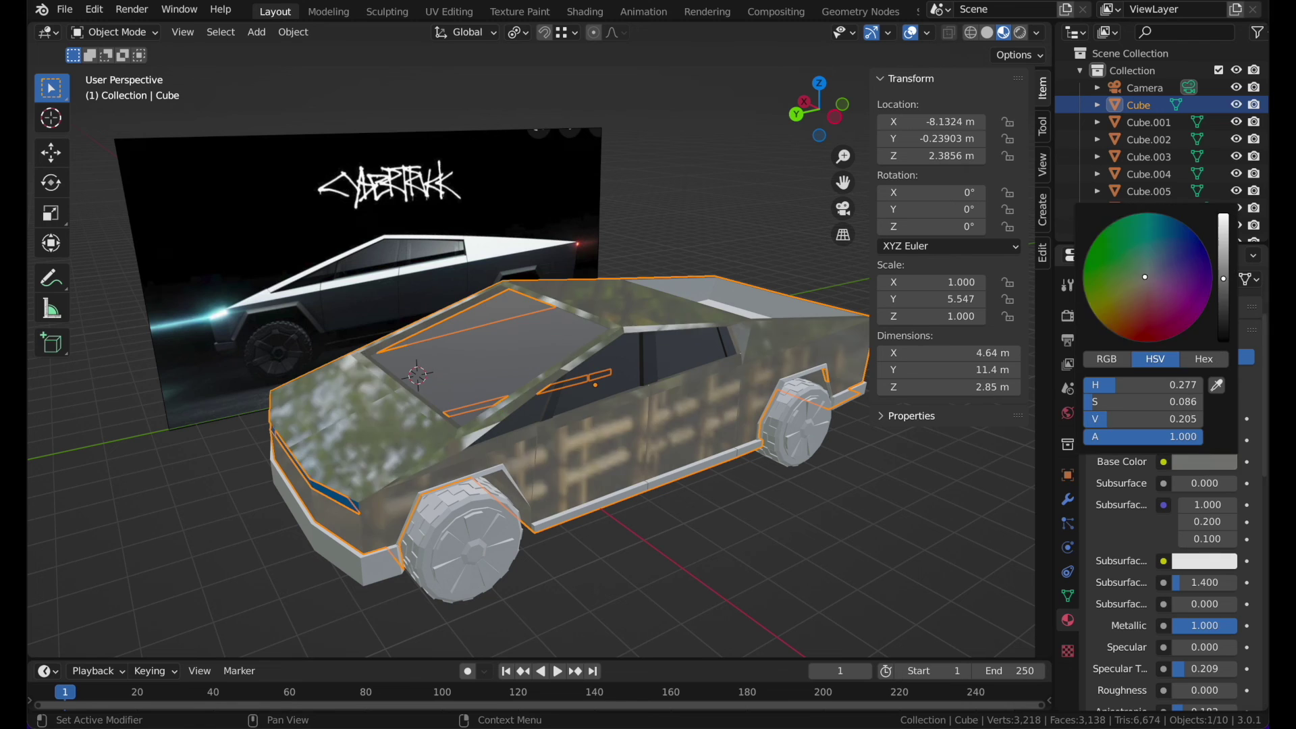
pyautogui.scroll(-2, 1188, 540)
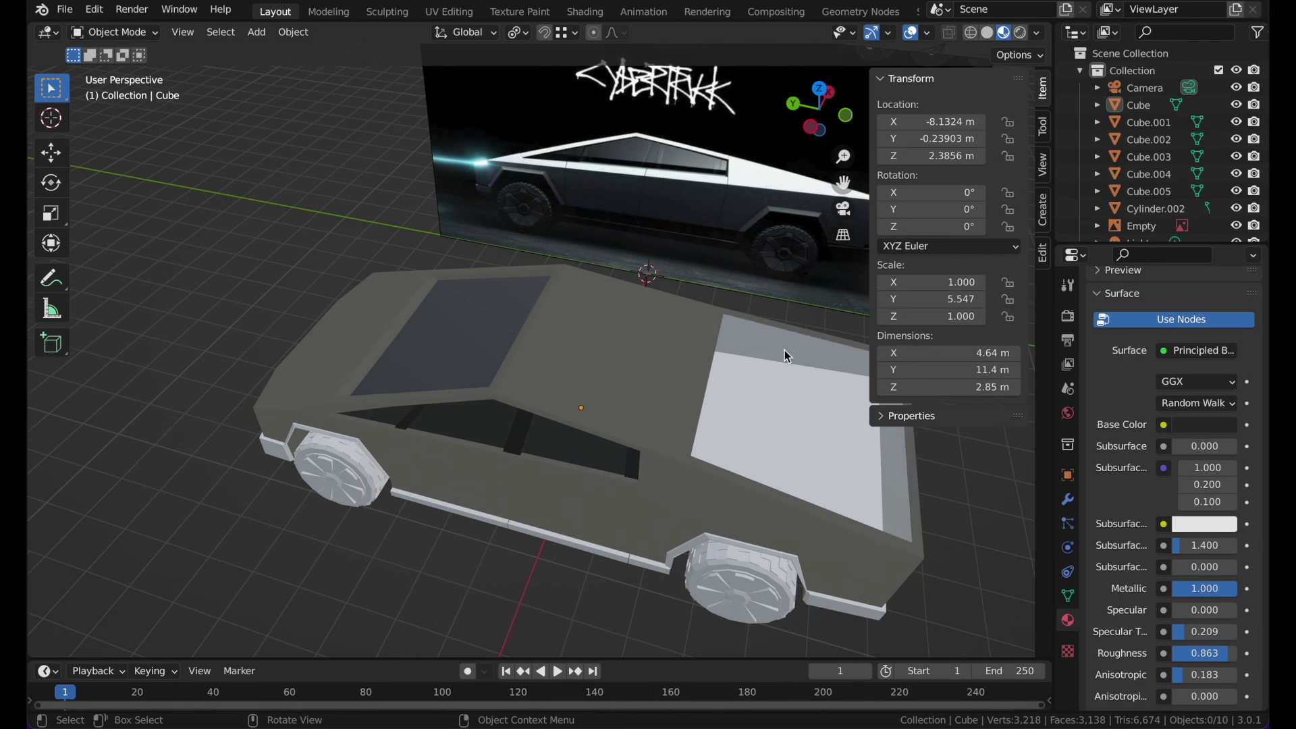
# - Give the truck bed a new material with a near-black base color
pyautogui.click(784, 349)
pyautogui.click(1191, 386)
pyautogui.click(1202, 567)
pyautogui.moveTo(1224, 337); pyautogui.dragTo(1225, 432)
pyautogui.moveTo(405, 270); pyautogui.dragTo(648, 223, button='middle')
pyautogui.click(690, 468)
pyautogui.moveTo(690, 467); pyautogui.dragTo(658, 462, button='middle')
pyautogui.hotkey('ctrl', 'z')
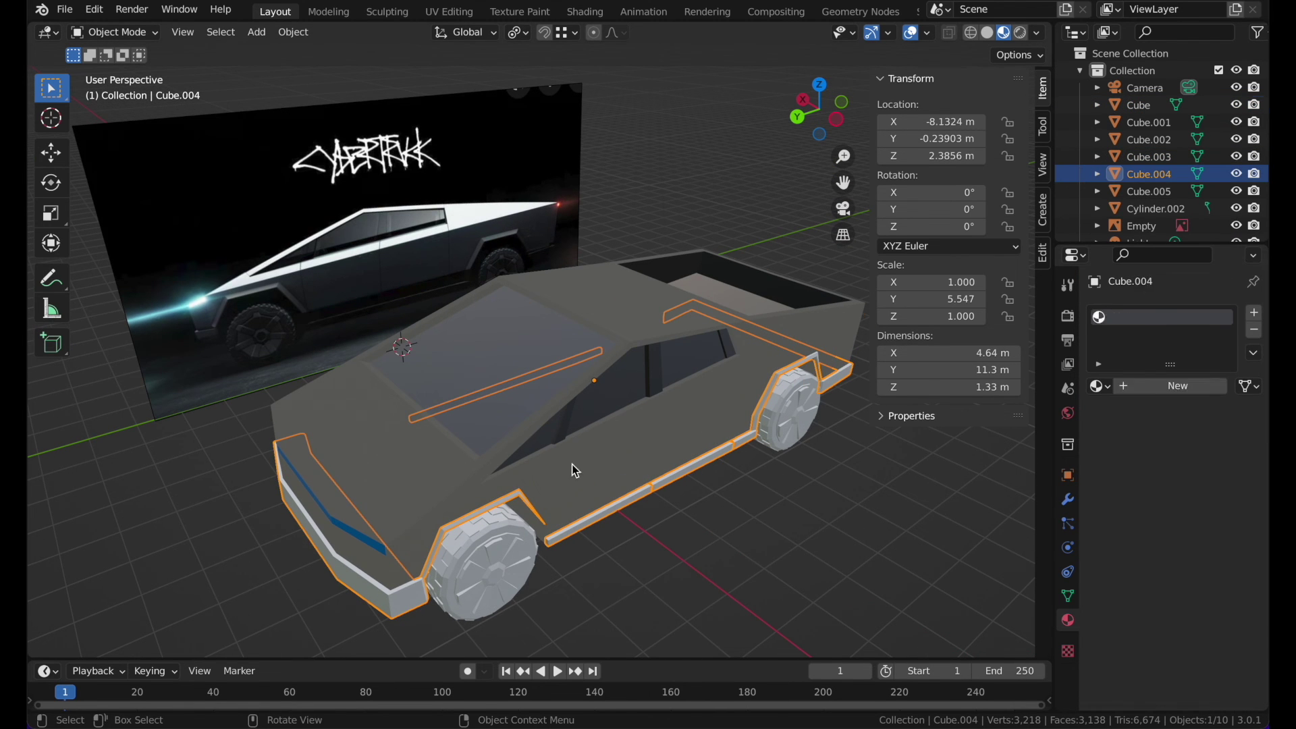
# - Set the body material's metallic value to 0 and lighten its base color to gray
pyautogui.click(572, 470)
pyautogui.scroll(-6, 1217, 554)
pyautogui.moveTo(1217, 582); pyautogui.dragTo(1171, 582)
pyautogui.click(1185, 418)
pyautogui.click(1174, 229)
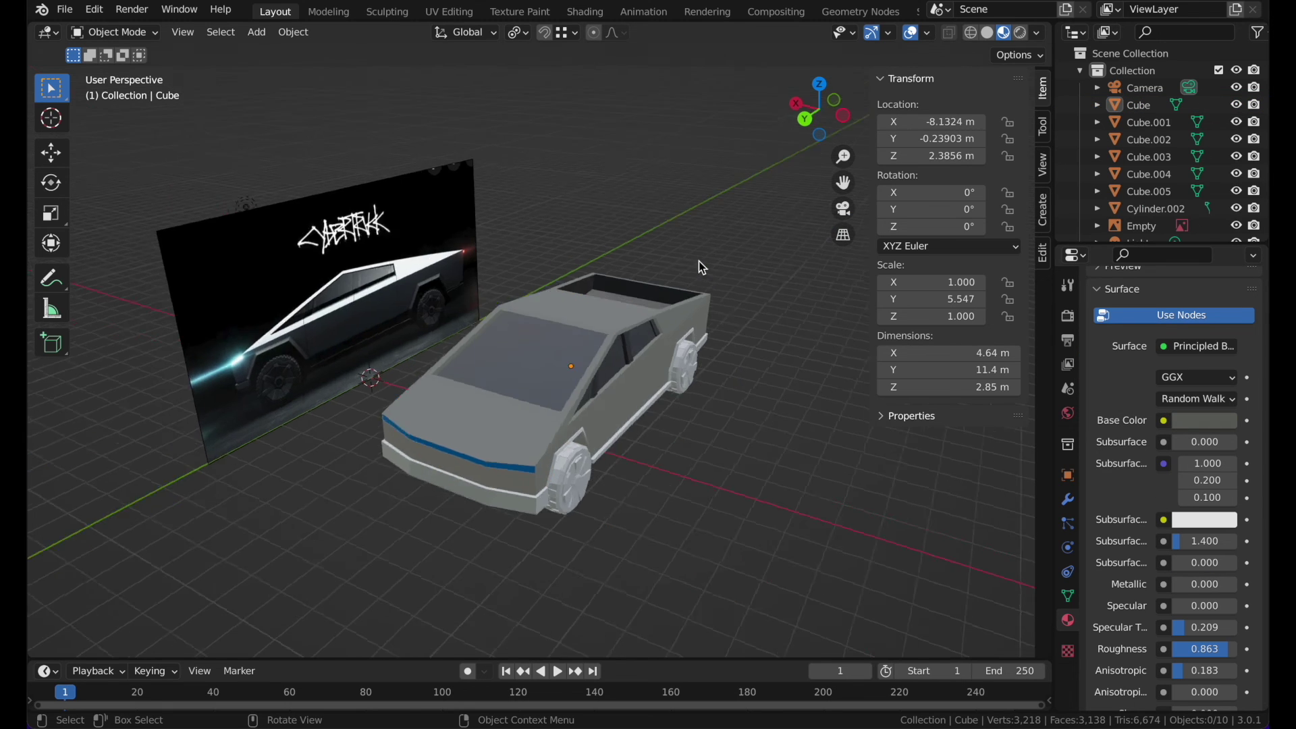
# - Set the viewport to material preview shading and add a new material to the wheels
pyautogui.moveTo(699, 261)
pyautogui.mouseDown(button='middle')
pyautogui.moveTo(625, 324)
pyautogui.moveTo(594, 318)
pyautogui.mouseUp(button='middle')
pyautogui.press('z')
pyautogui.click(749, 436)
pyautogui.click(599, 324)
pyautogui.press('z')
pyautogui.click(601, 424)
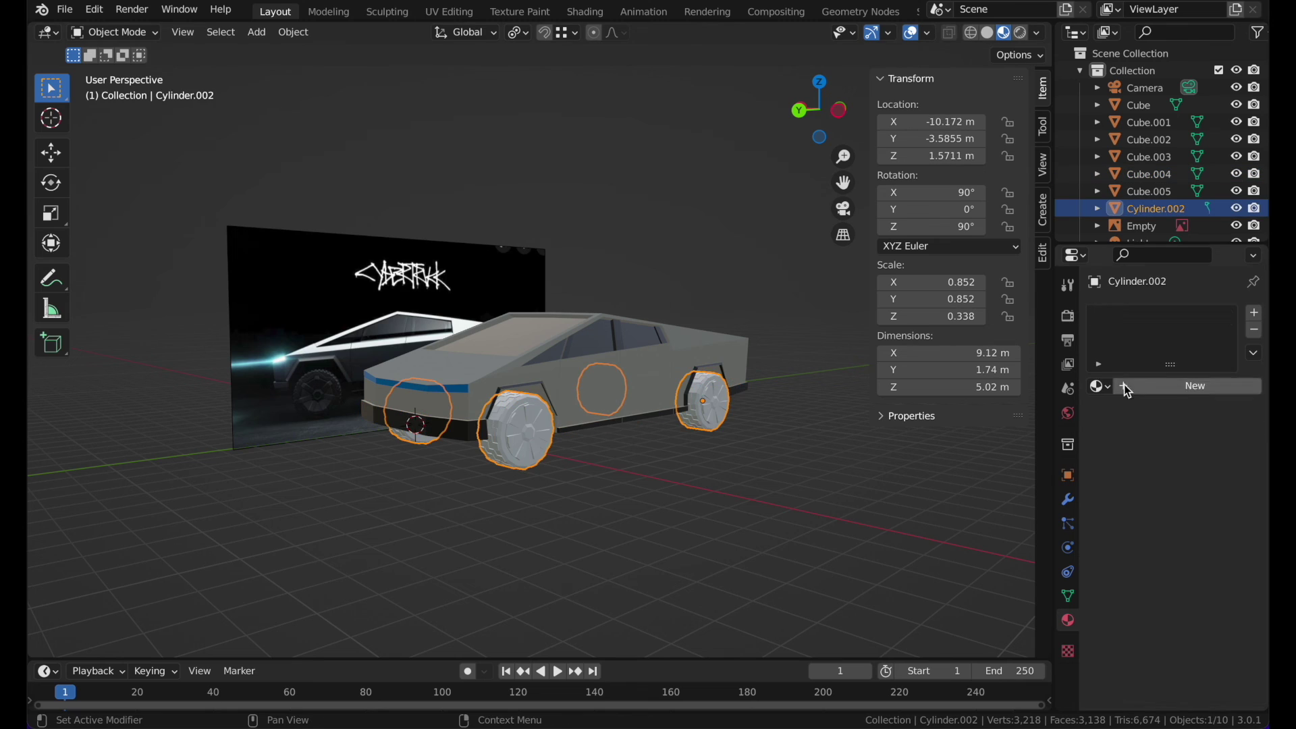
pyautogui.click(1121, 384)
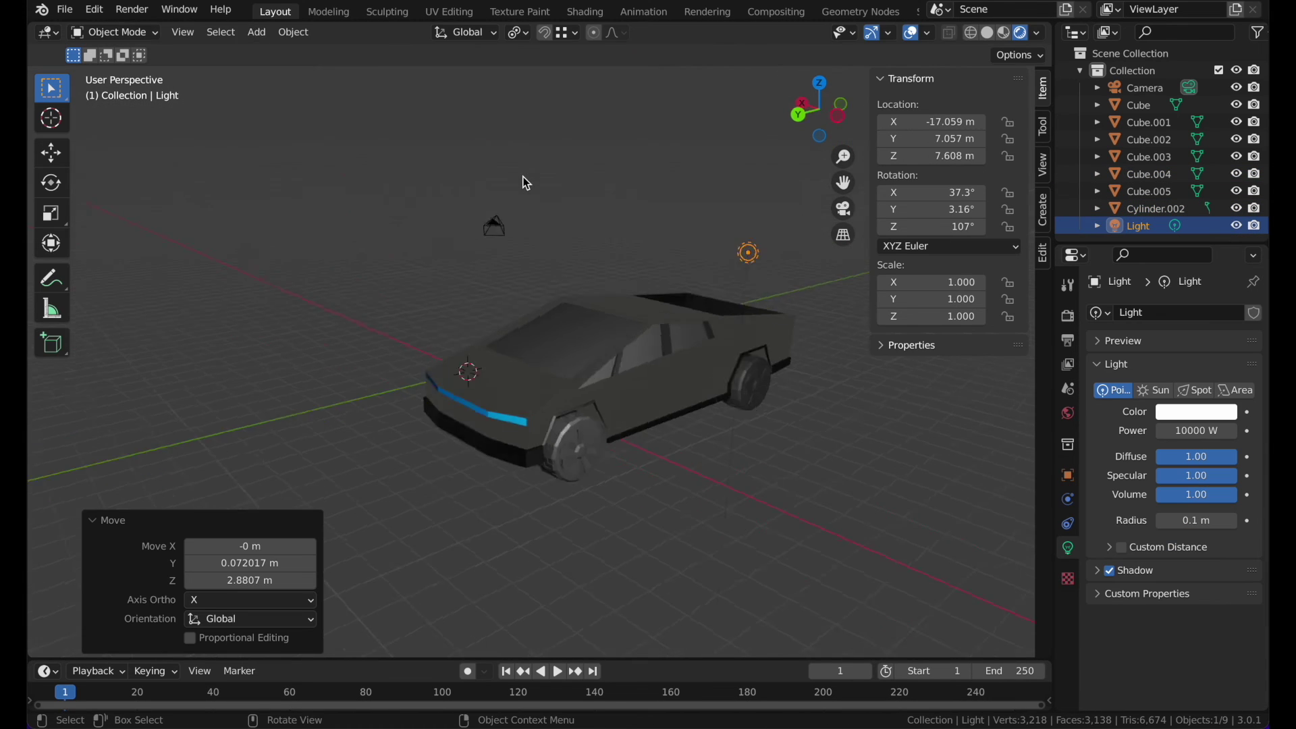
# - Move the light to about 11.2 m along Y and scale the whole truck by 0.486
pyautogui.press('g')
pyautogui.press('y')
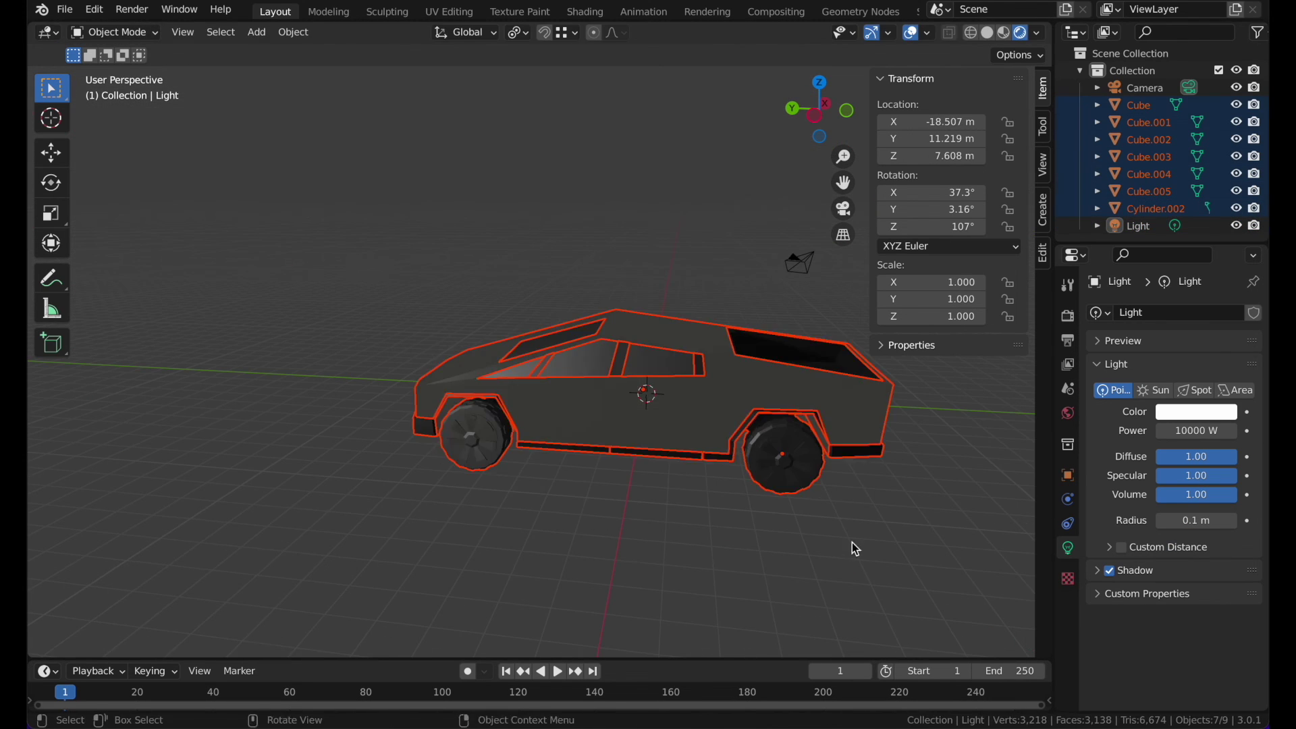
pyautogui.click(518, 32)
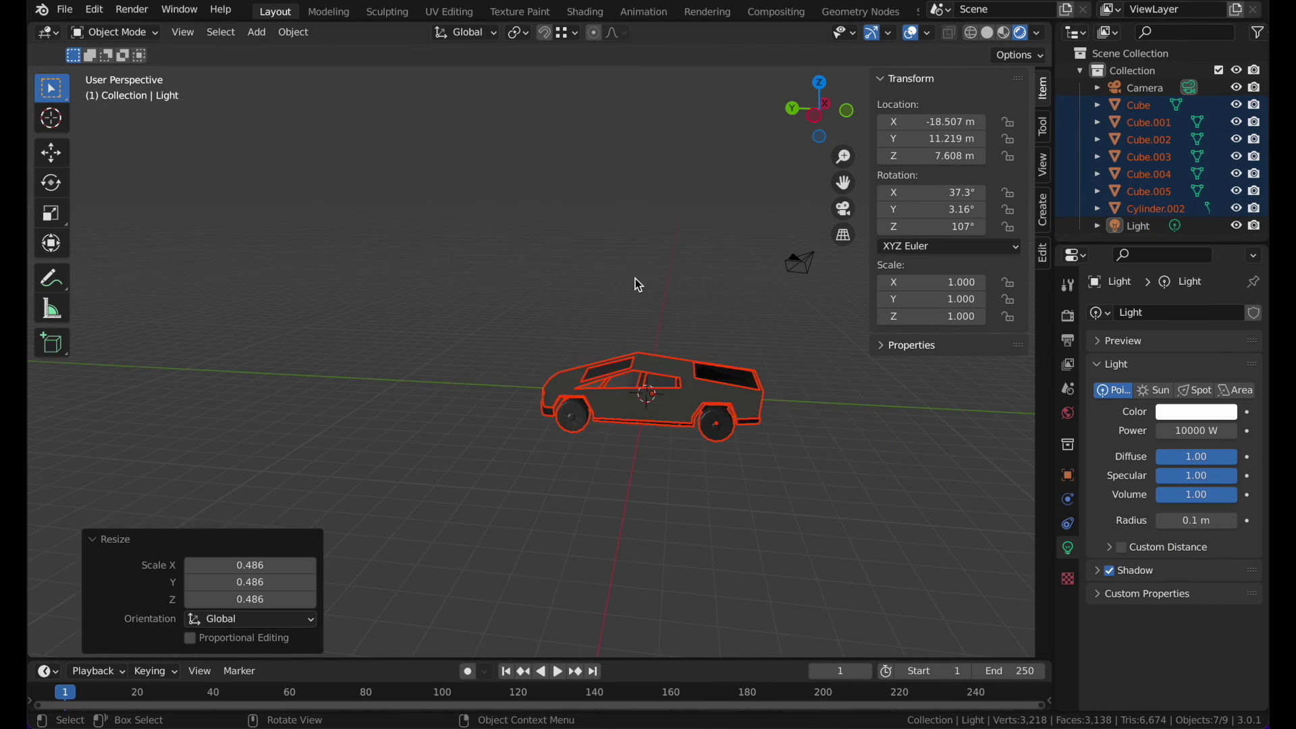
# - Position a duplicate of the light beside the truck's rear, moving it along X and to about -6.2 m on Y
pyautogui.click(370, 378)
pyautogui.press('g')
pyautogui.press('y')
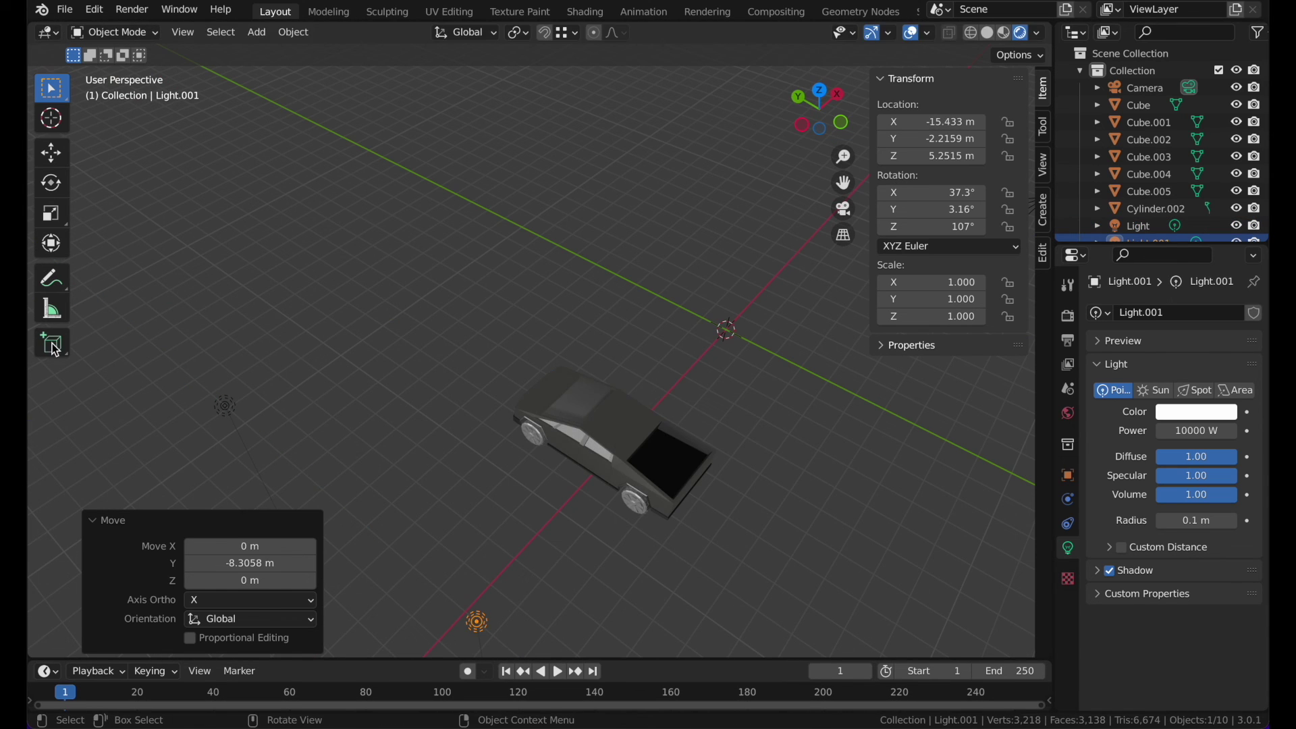
pyautogui.press('g')
pyautogui.press('x')
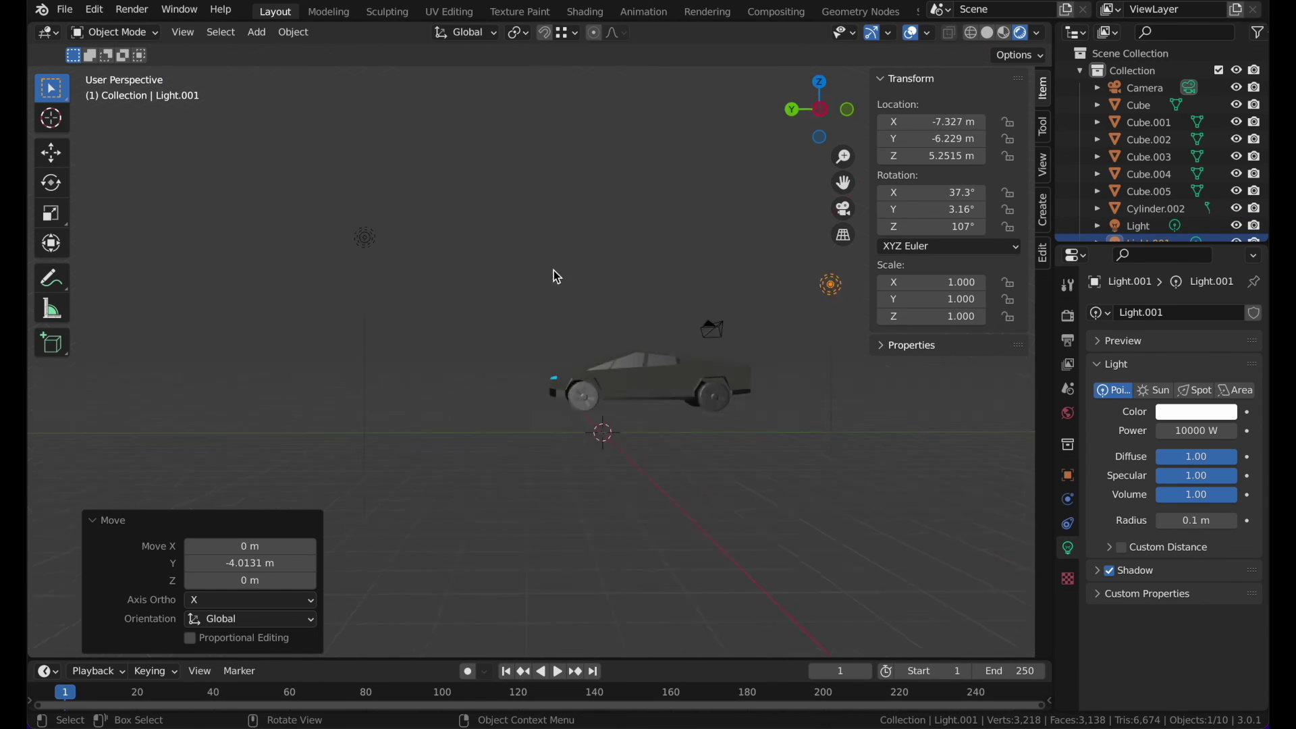
pyautogui.press('g')
pyautogui.press('x')
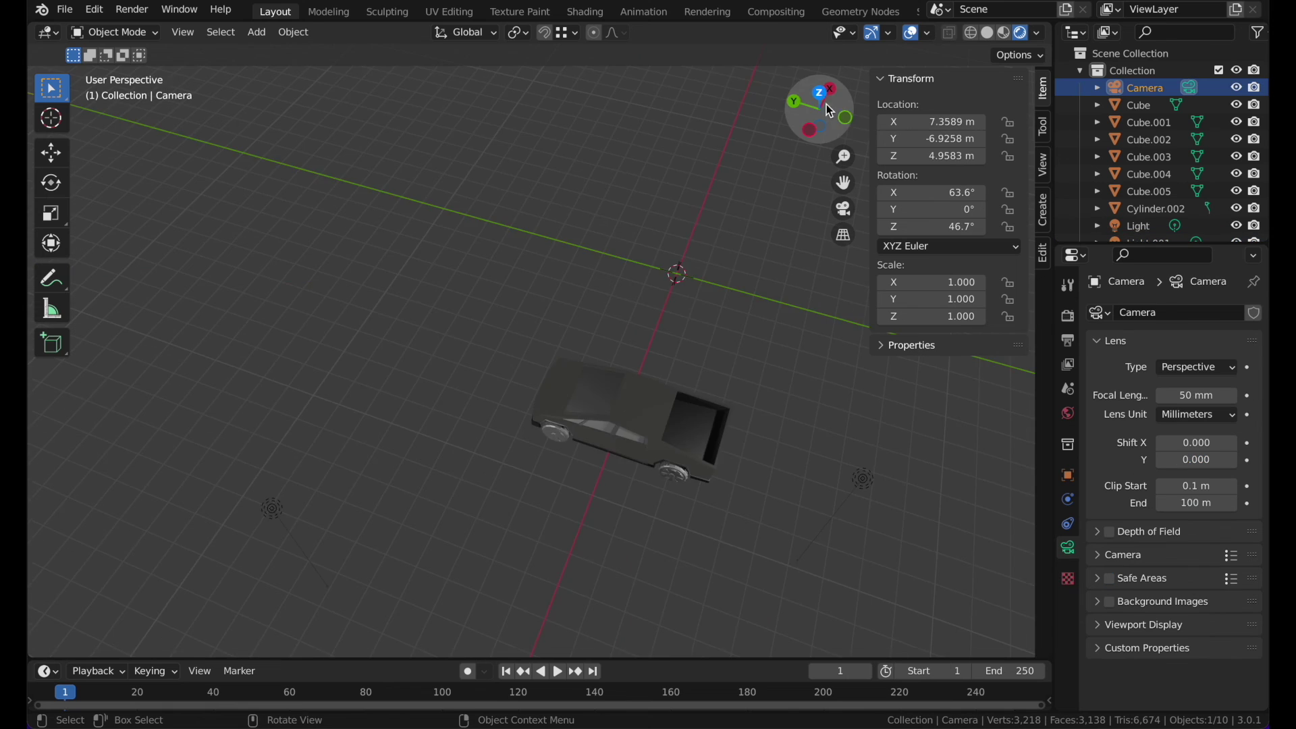
# - Set the camera's X rotation to 90°
pyautogui.click(826, 104)
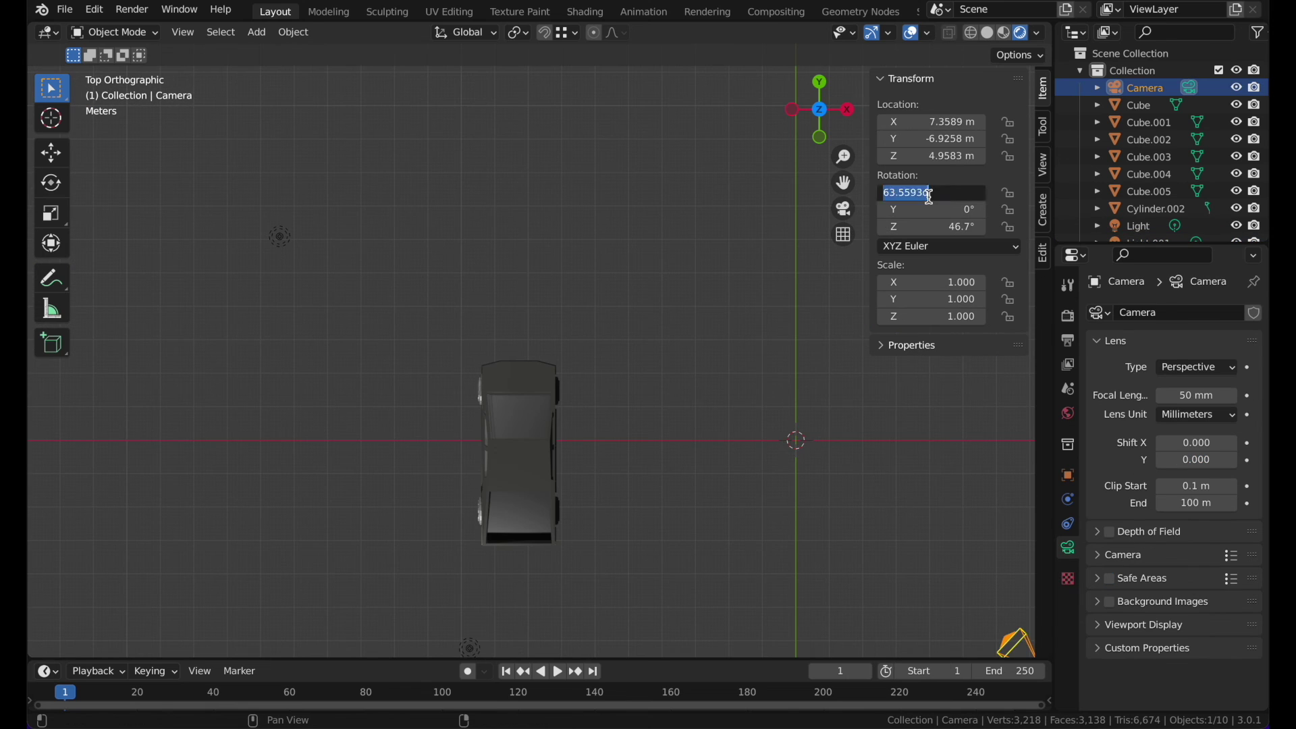
pyautogui.write('0')
pyautogui.press('Return')
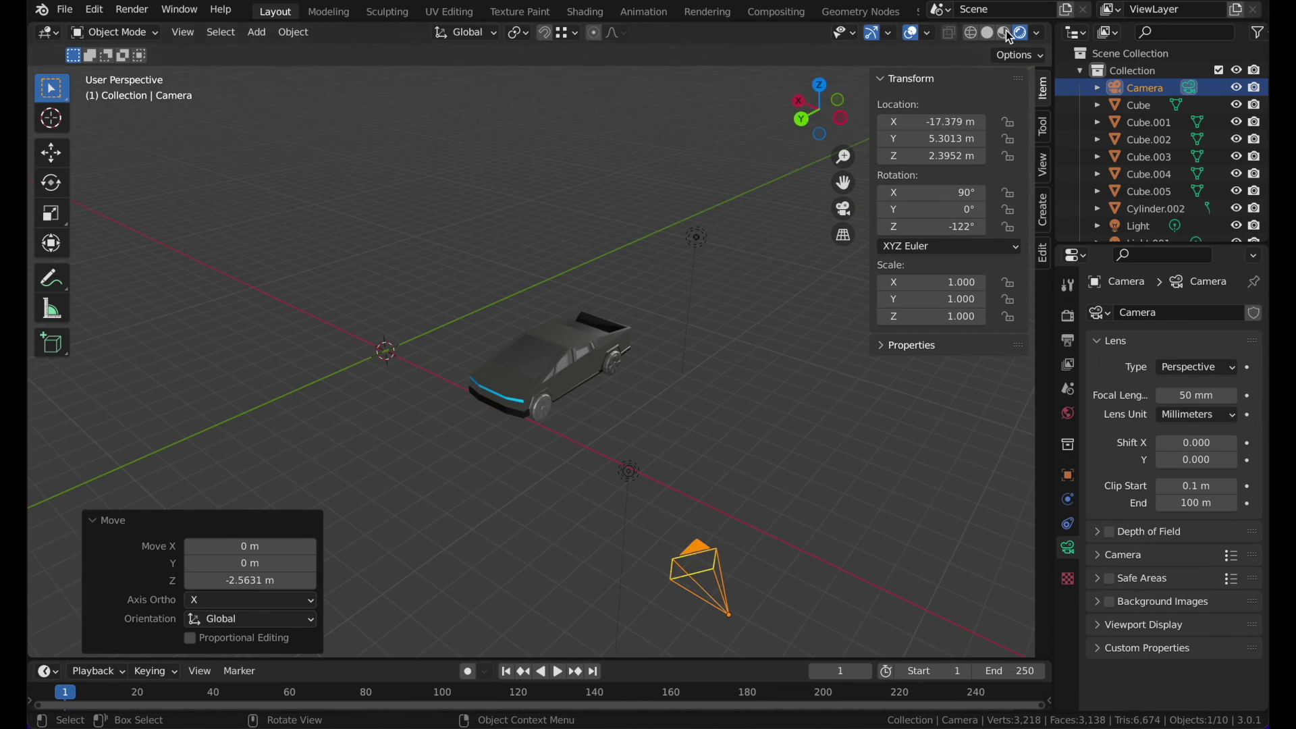
# - Move the camera to about X -16.0 m, Y 6.57 m, Z 2.38 m facing the truck's front, checking the framing through it
pyautogui.press('KP_7')
pyautogui.press('g')
pyautogui.click(645, 194)
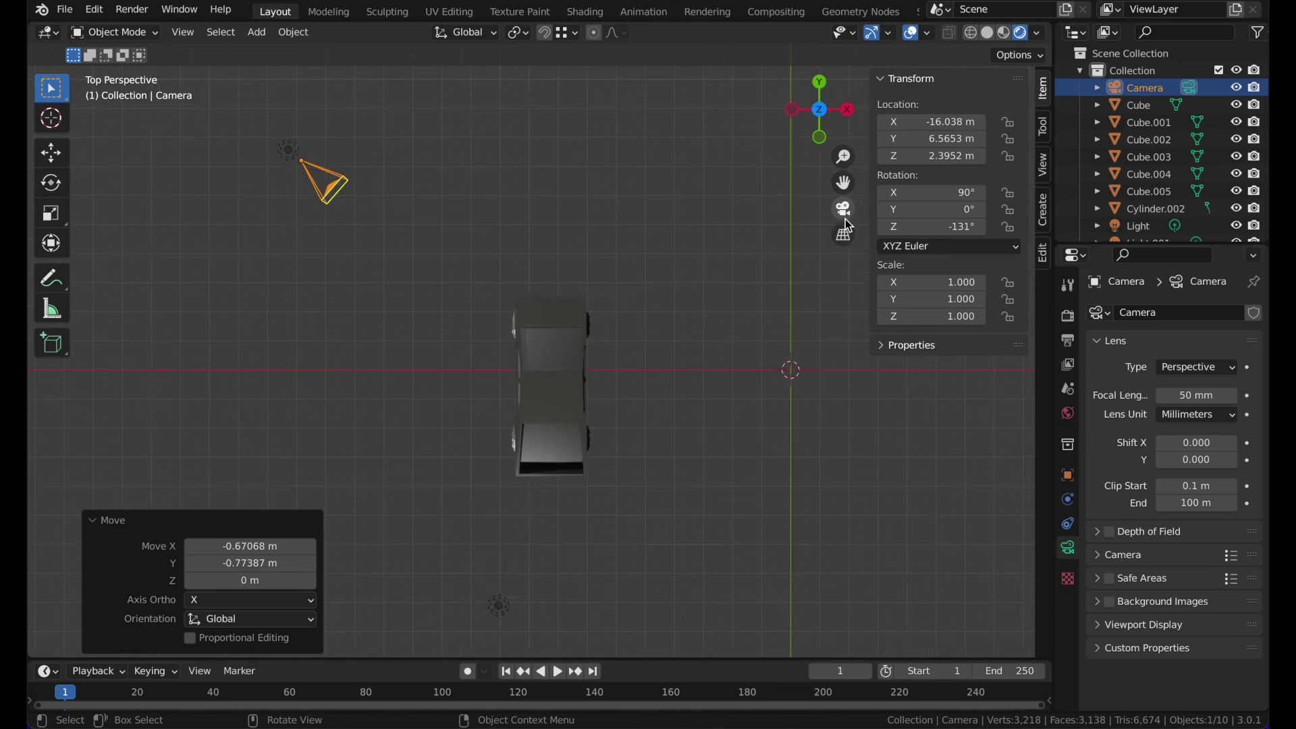
pyautogui.click(845, 216)
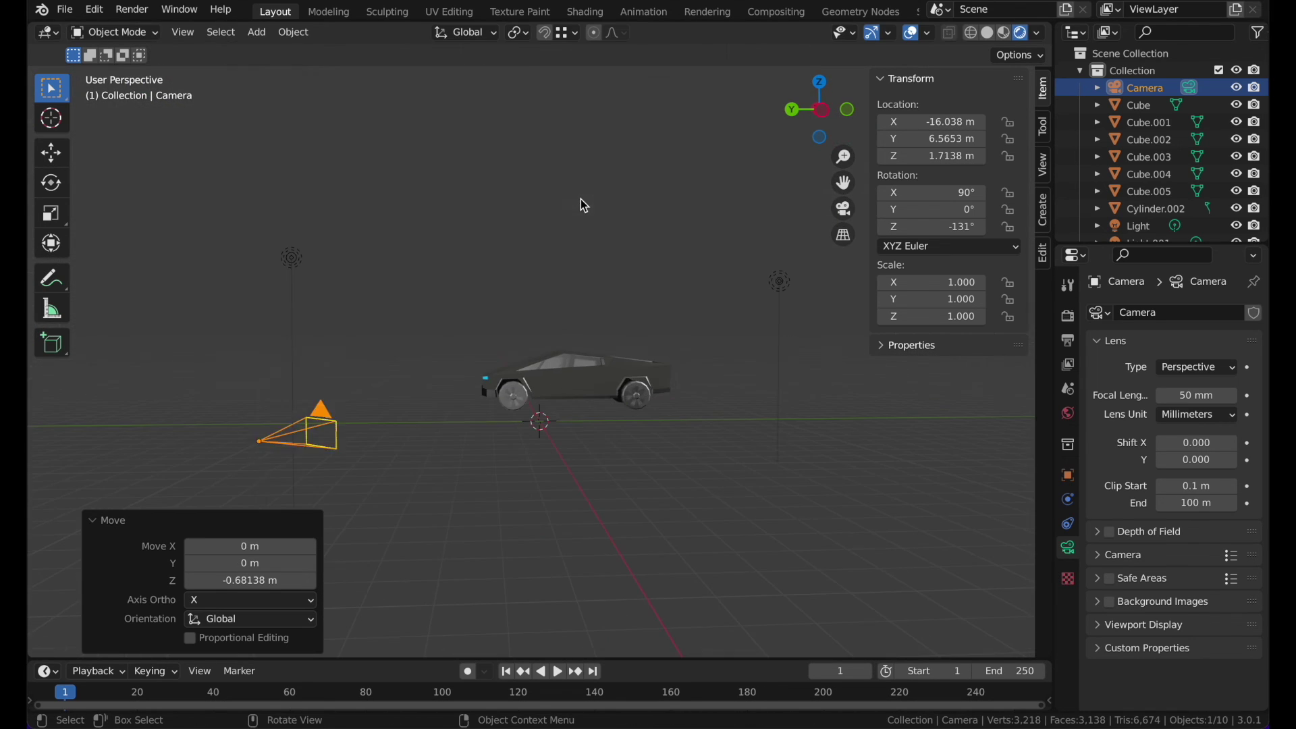
pyautogui.click(844, 206)
pyautogui.click(847, 206)
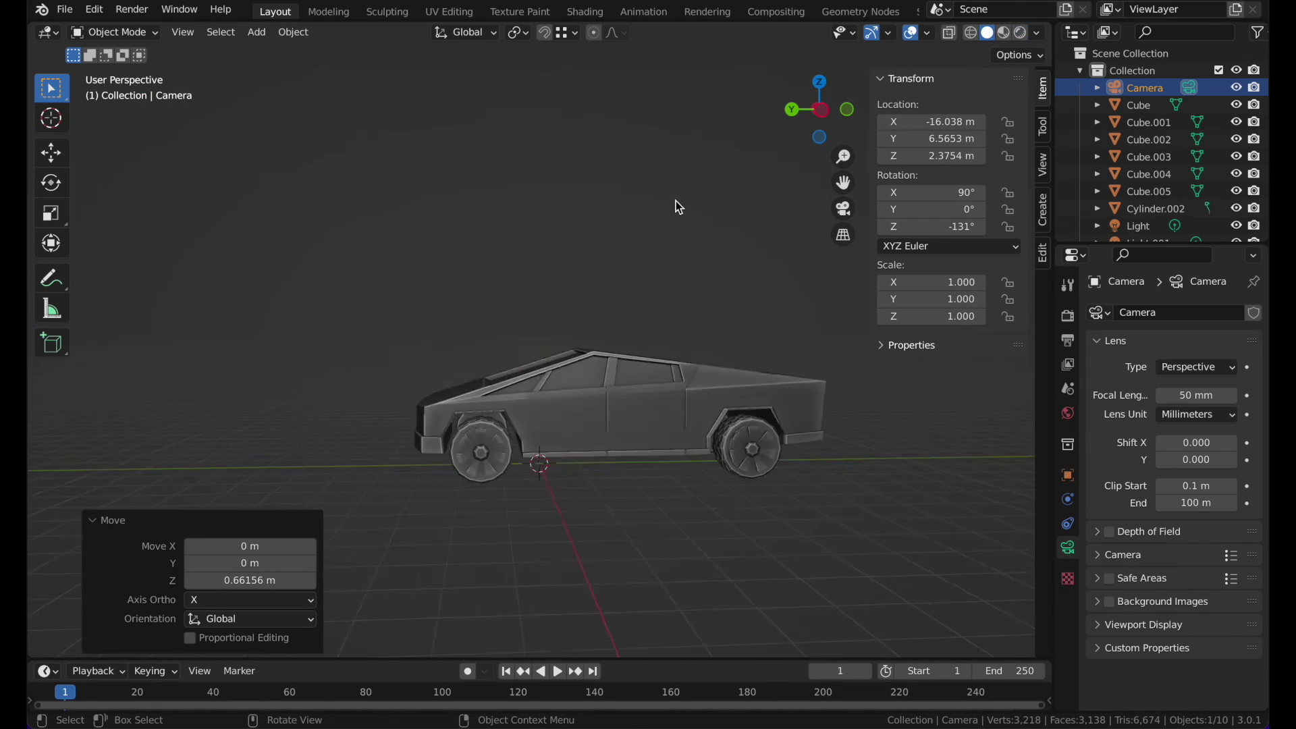
# - Lower the body material's metallic value to about 0.294
pyautogui.scroll(5, 723, 366)
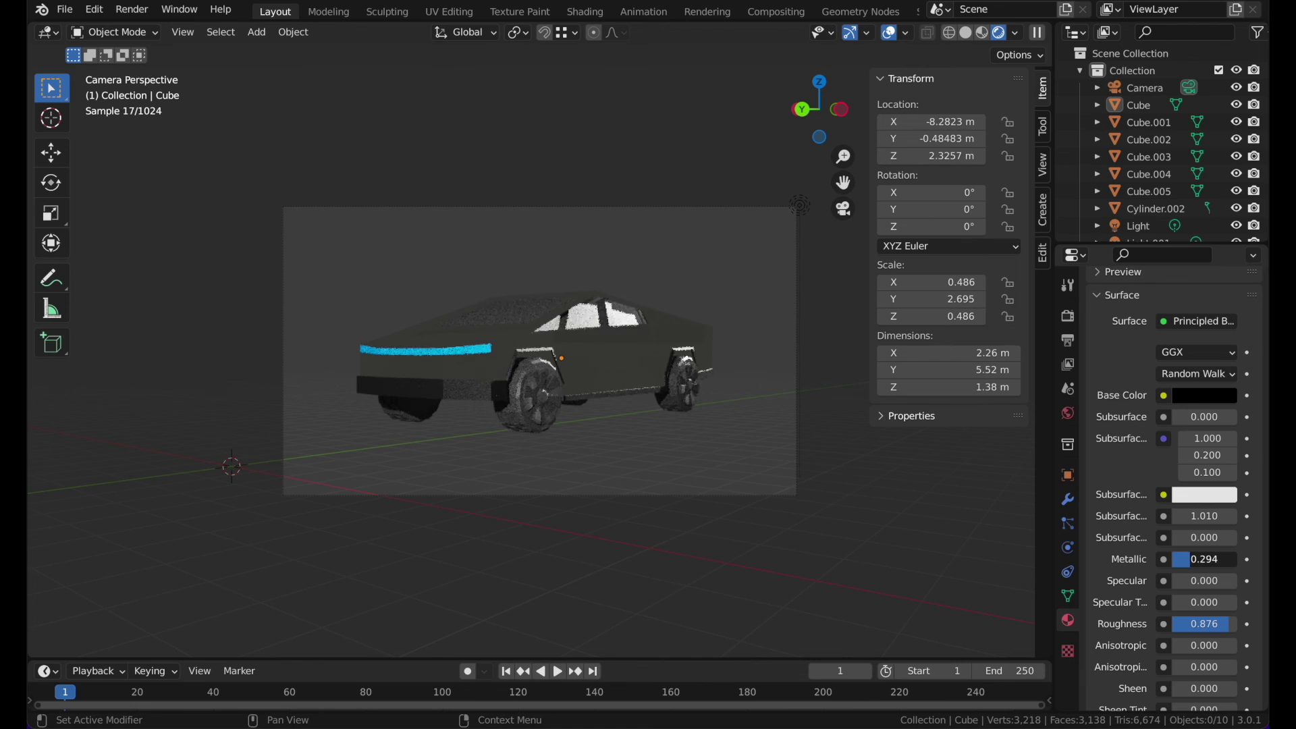
pyautogui.scroll(-8, 1192, 416)
pyautogui.scroll(10, 1191, 416)
pyautogui.scroll(-2, 1191, 416)
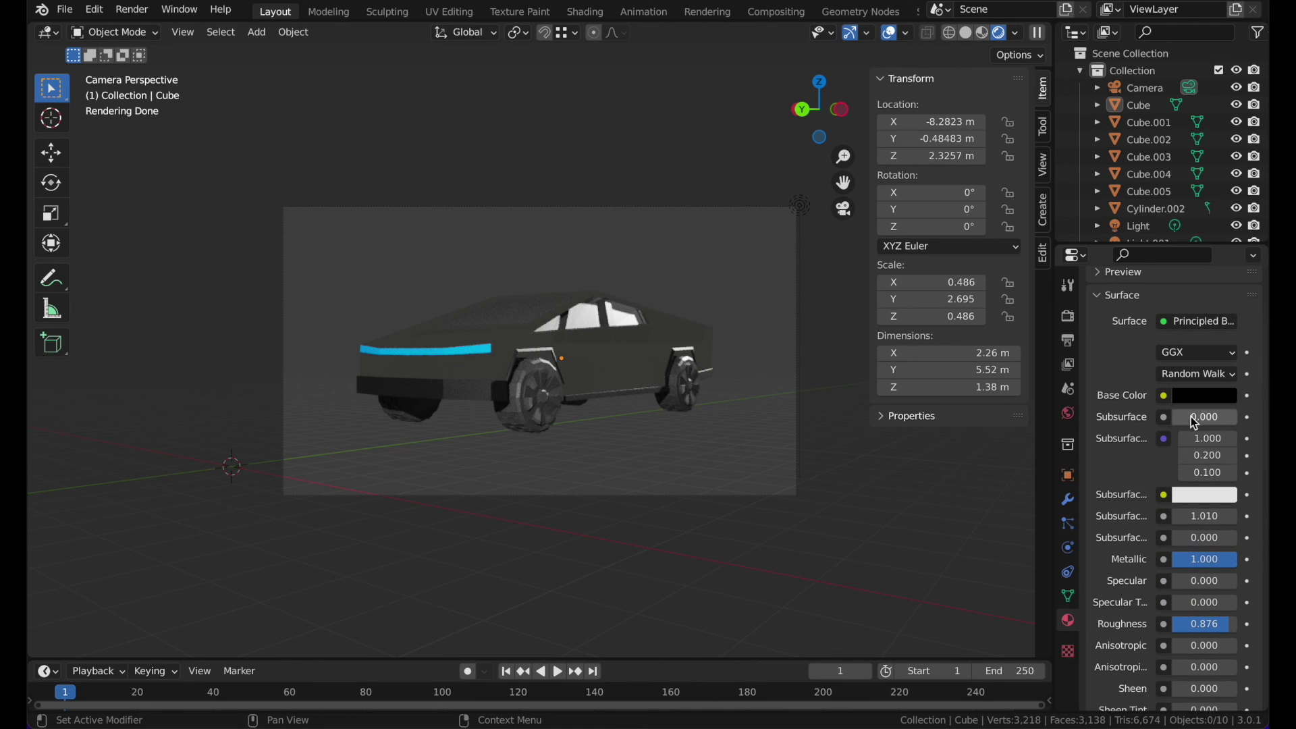
pyautogui.moveTo(1226, 559); pyautogui.dragTo(1196, 559)
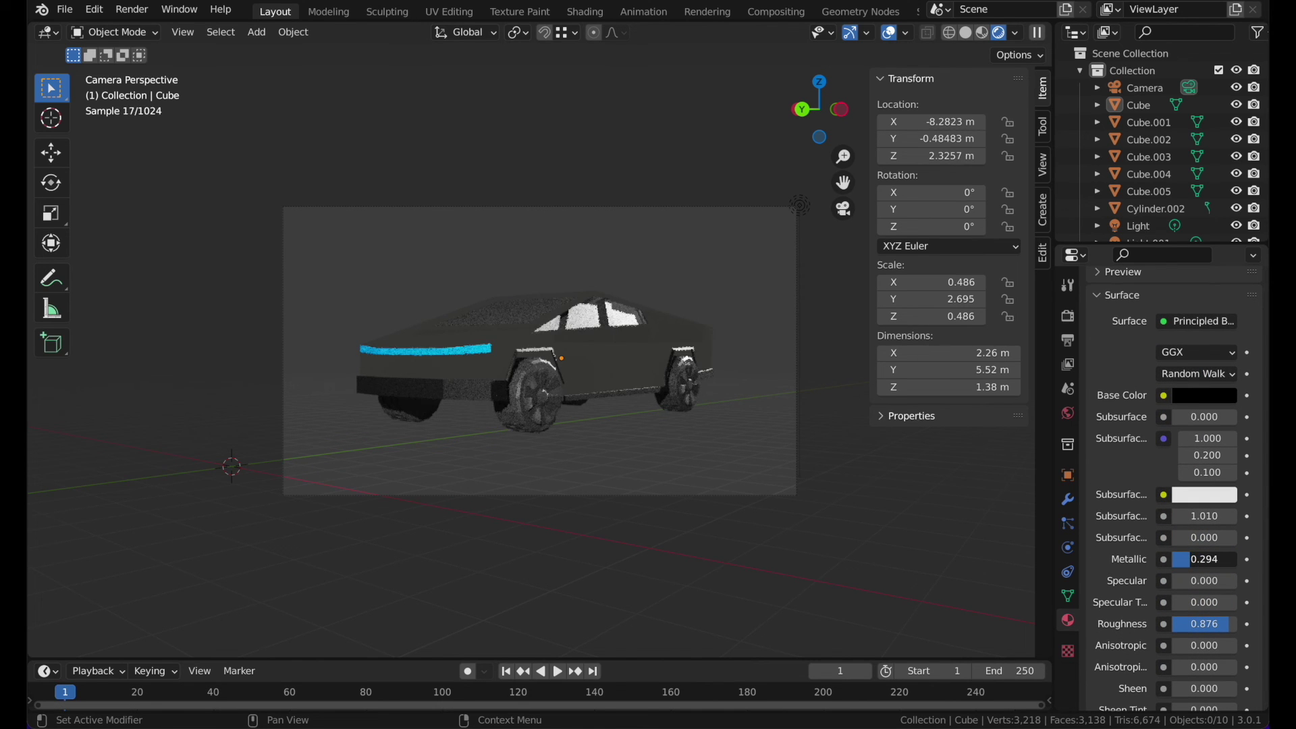